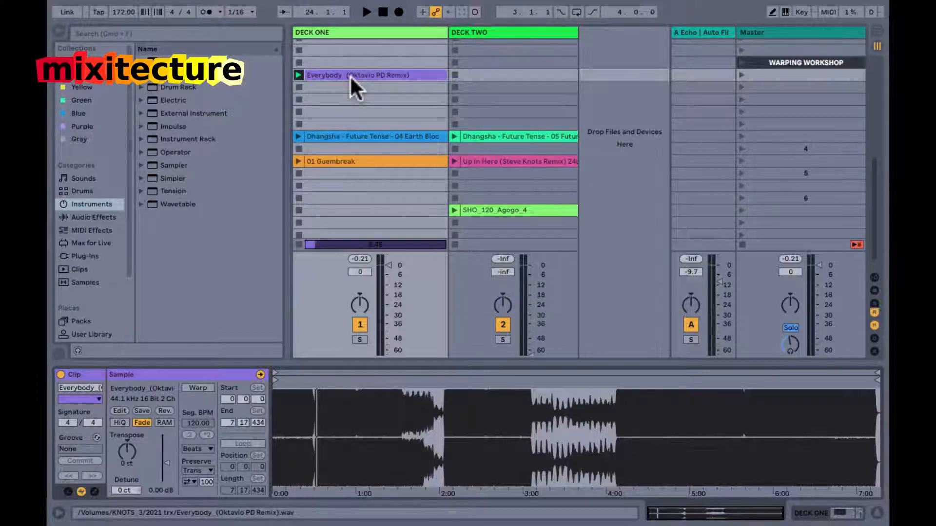
Select the Everybody (Oktavio PD Remix) clip on DECK ONE, turn on the metronome and start playback.
click(350, 75)
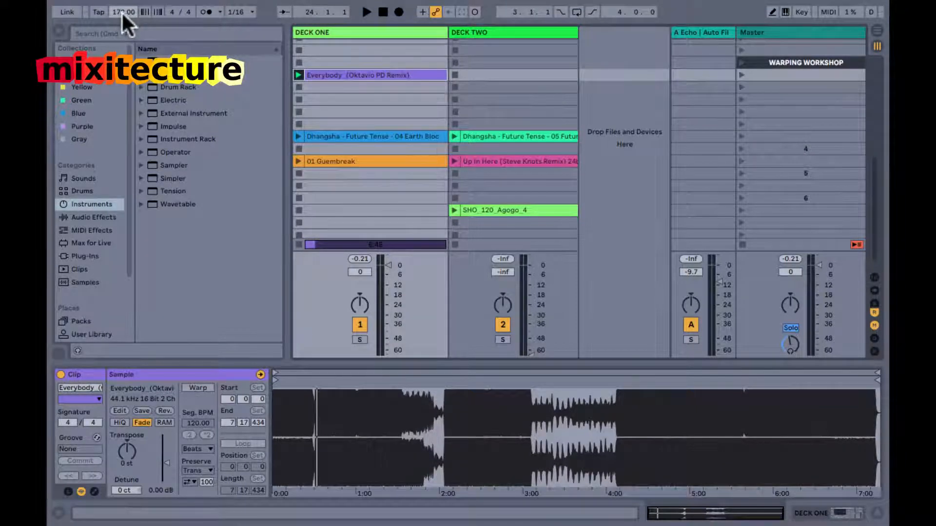
click(206, 12)
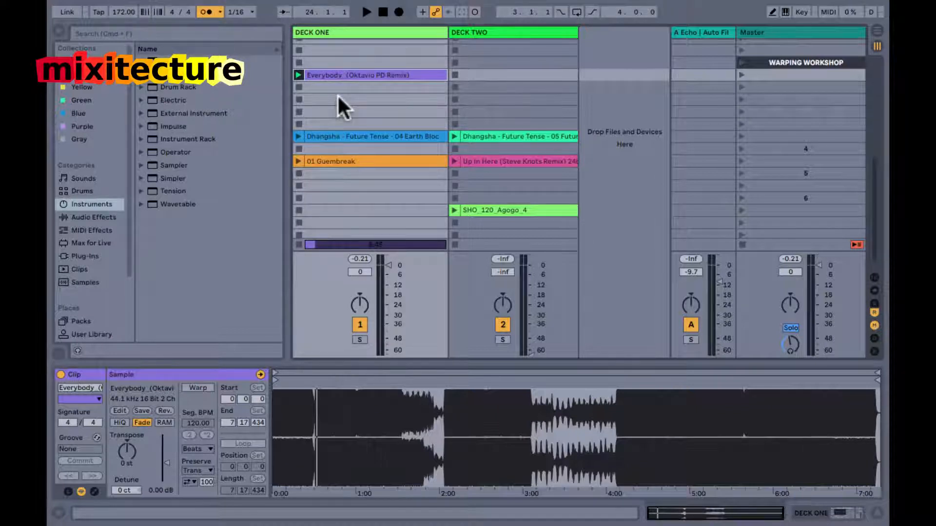
key(space)
Show the input/output routing, set the Master's Cue Out to 21/22, and hide the routing section again.
key(super+alt+i)
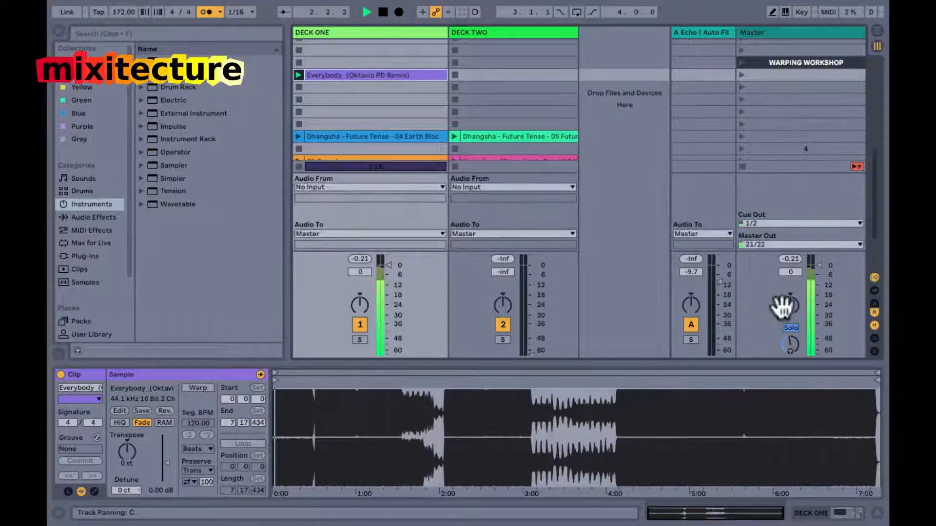
click(804, 221)
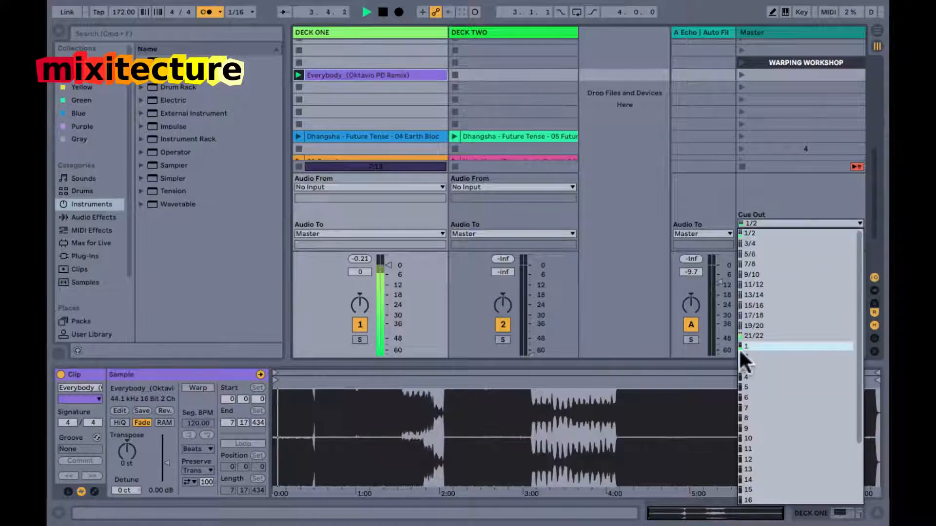
click(746, 335)
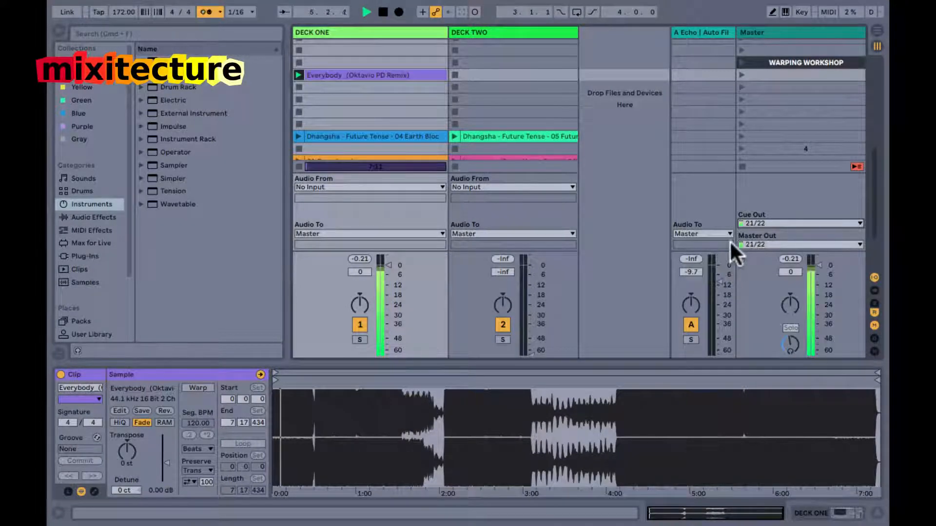
key(super+alt+i)
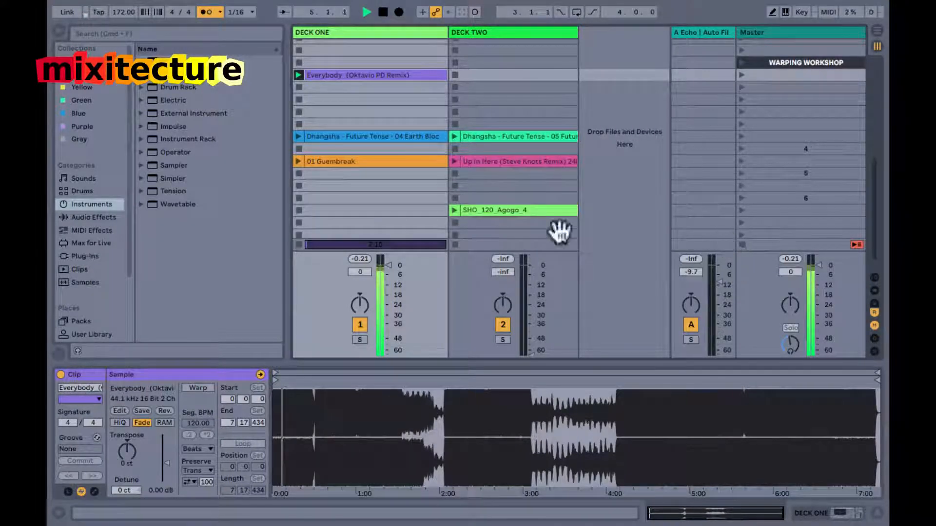
Stop and relaunch the Everybody (Oktavio PD Remix) clip on DECK ONE, and stop both the transport and the clip.
click(299, 124)
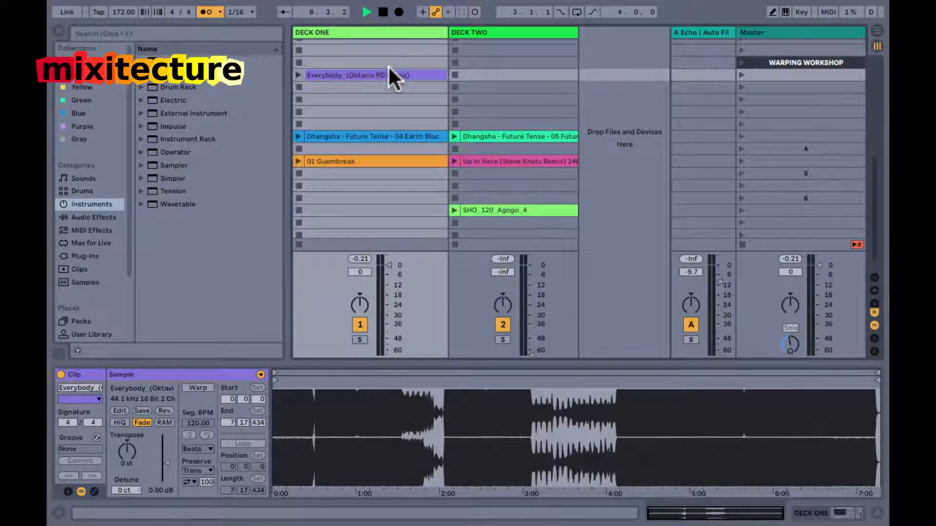
click(298, 75)
key(space)
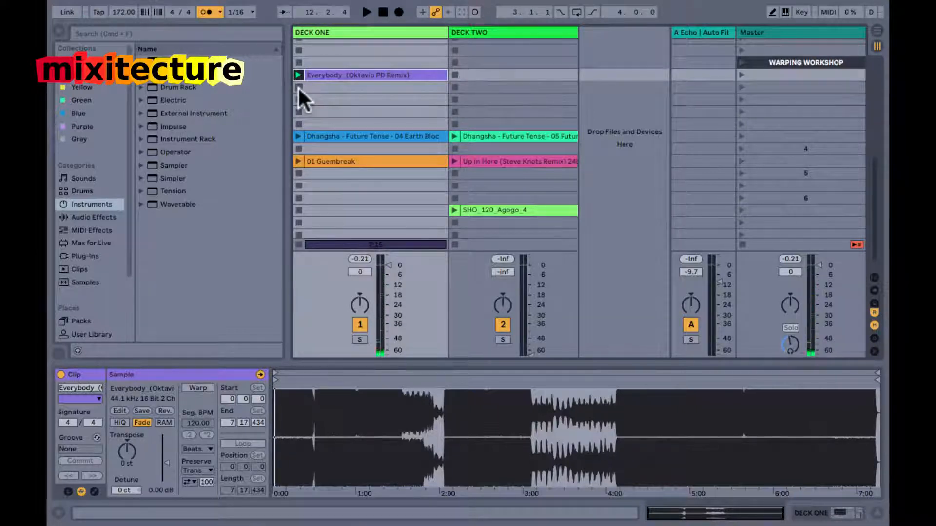
click(298, 86)
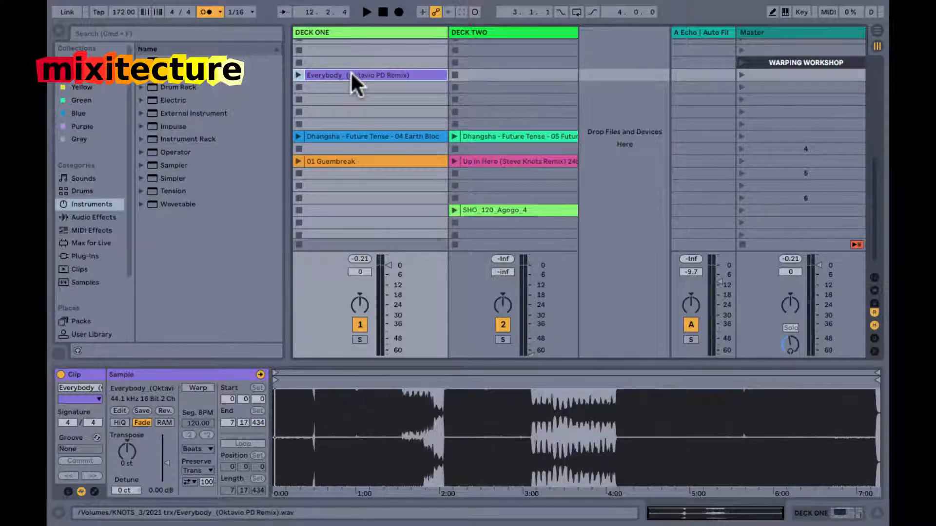
Display the Dhangsha - Future Tense - 05 clip on DECK TWO and widen the DECK TWO track slightly.
click(476, 137)
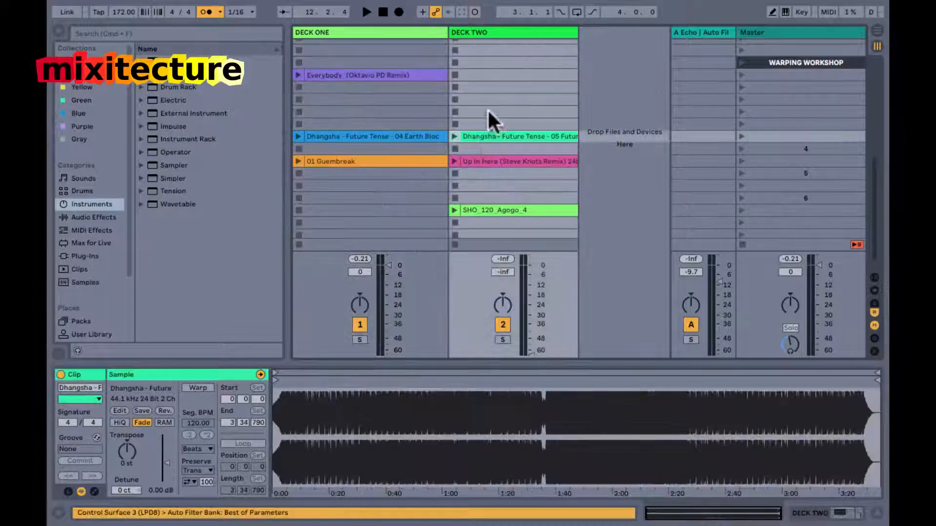
click(391, 30)
drag(577, 32, 589, 36)
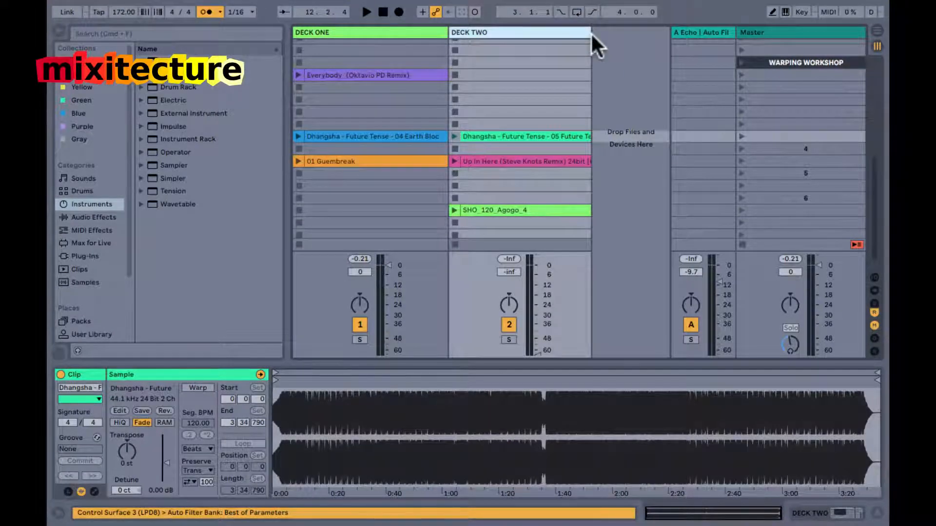
Select the Everybody clip on DECK ONE and switch between its clip view and the track's device chain.
click(367, 76)
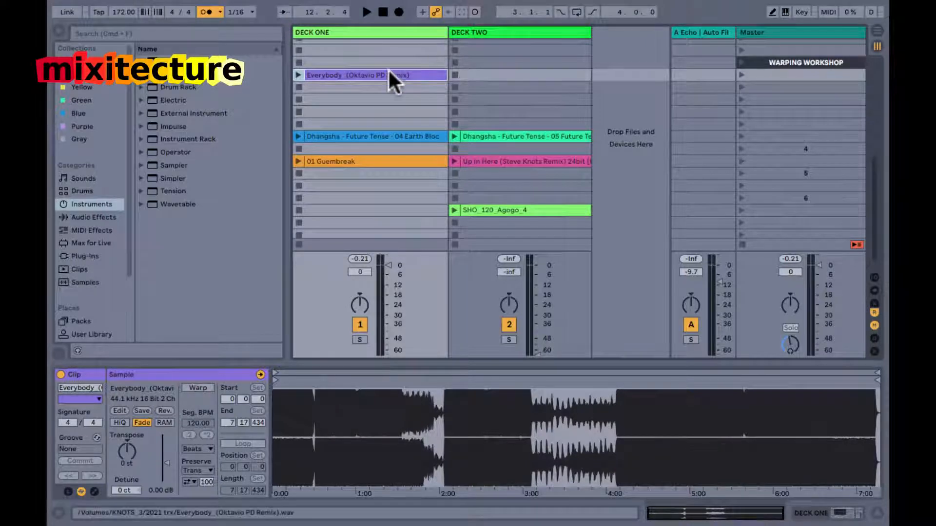
click(390, 97)
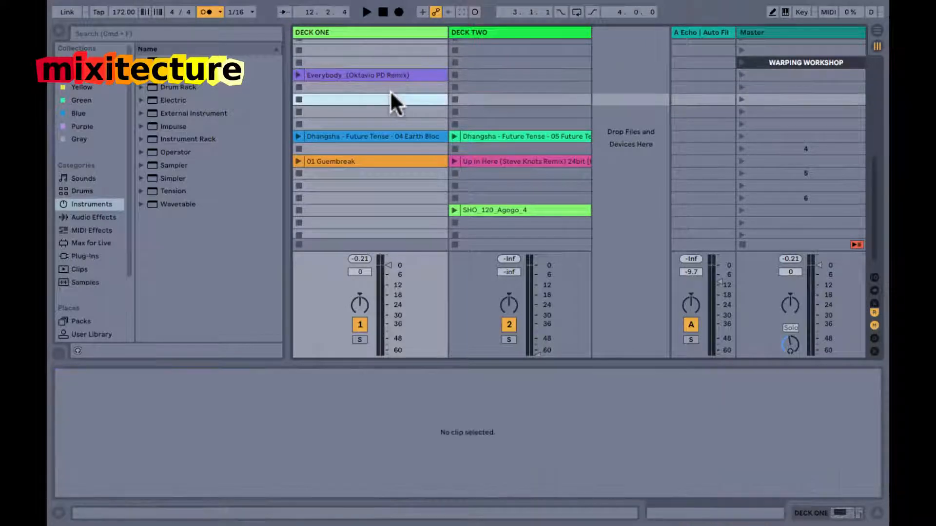
click(391, 74)
key(shift+Tab)
key(shift+Tab)
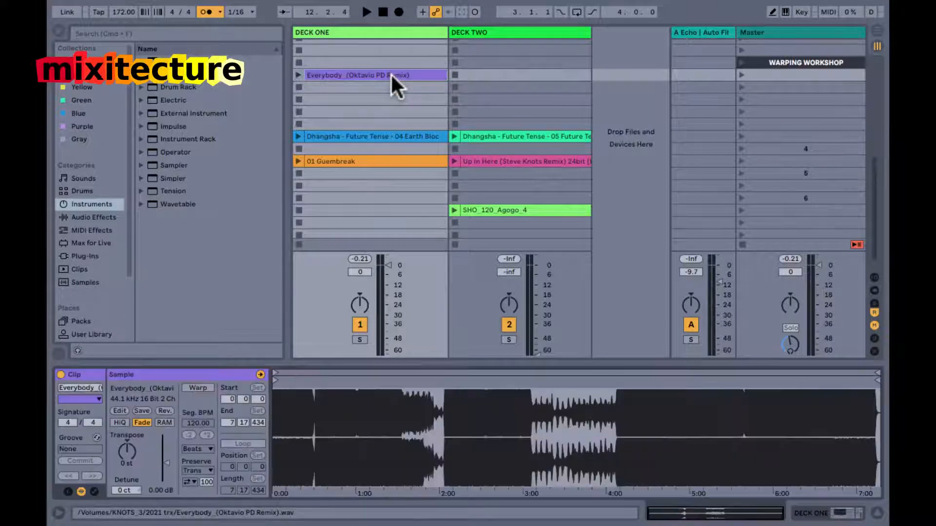
key(shift+Tab)
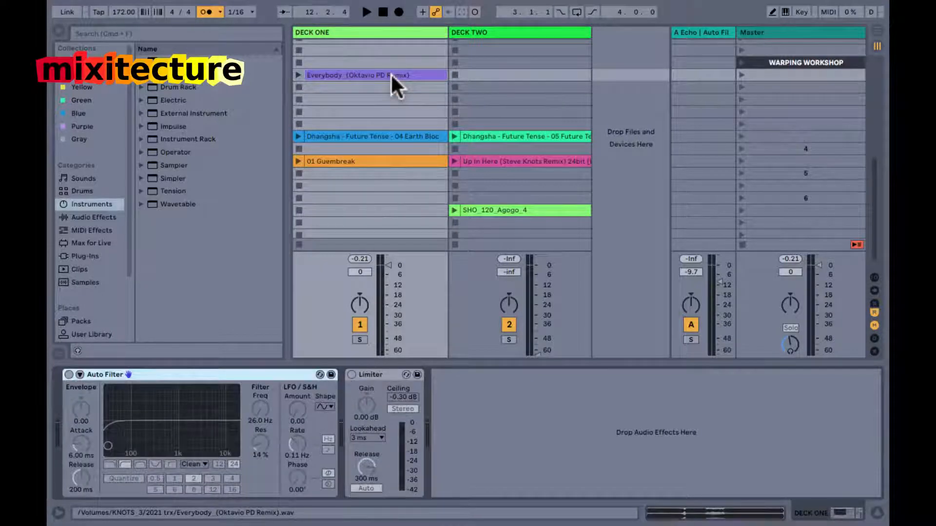
key(shift+Tab)
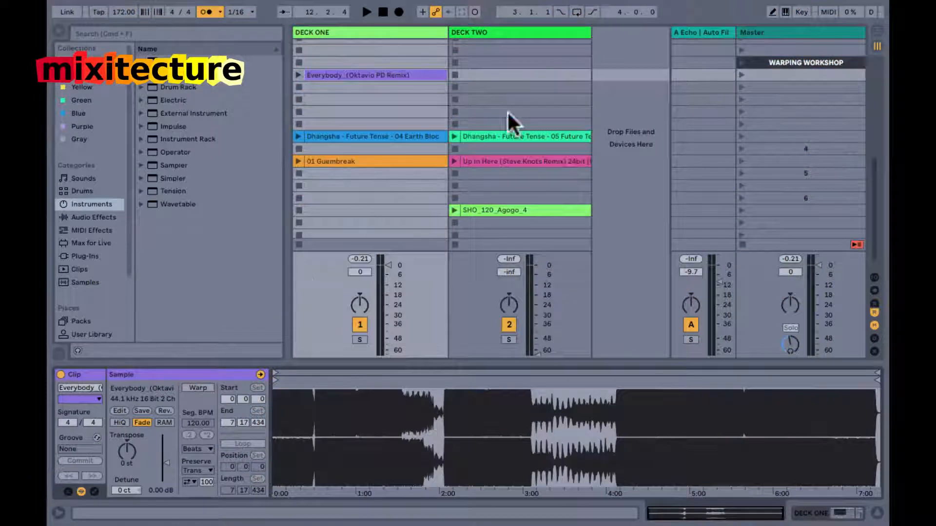
Enter key mapping mode, clear the Tap Tempo key assignment and map Tap Tempo to the T key.
click(802, 12)
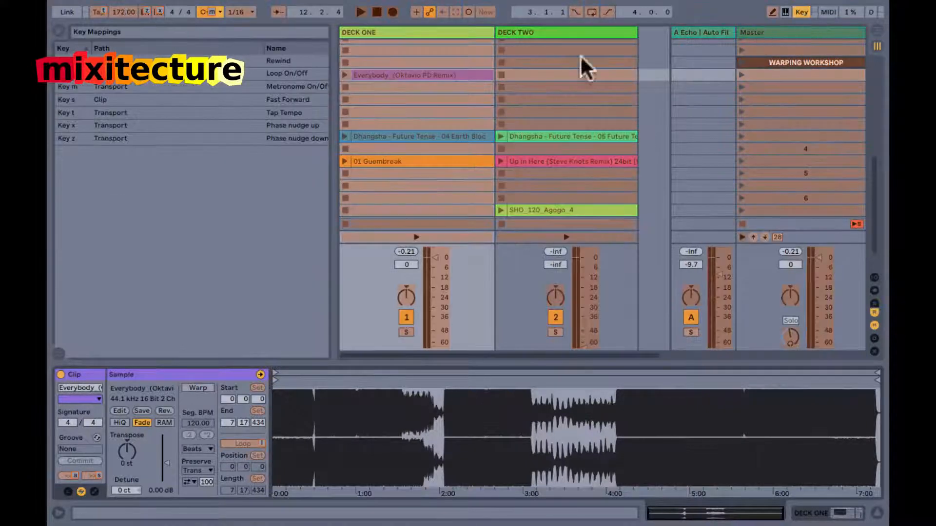
click(96, 11)
key(Delete)
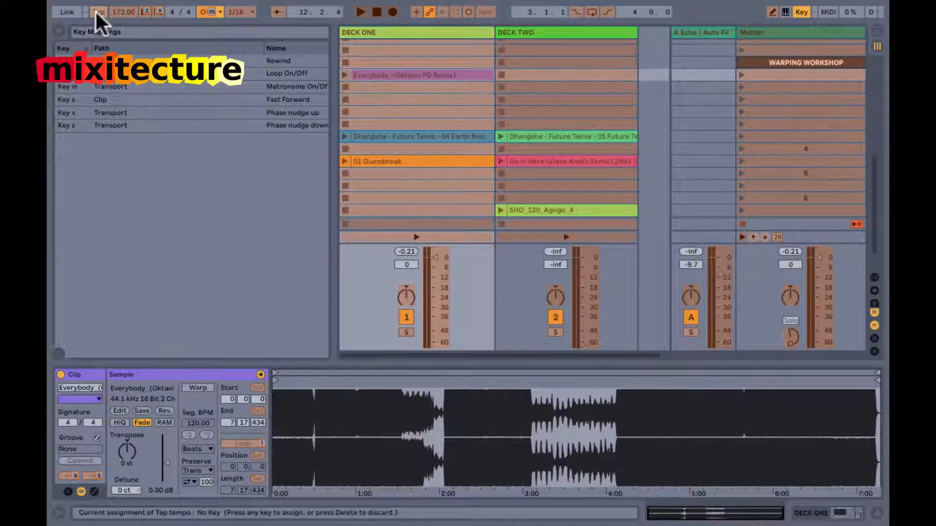
key(t)
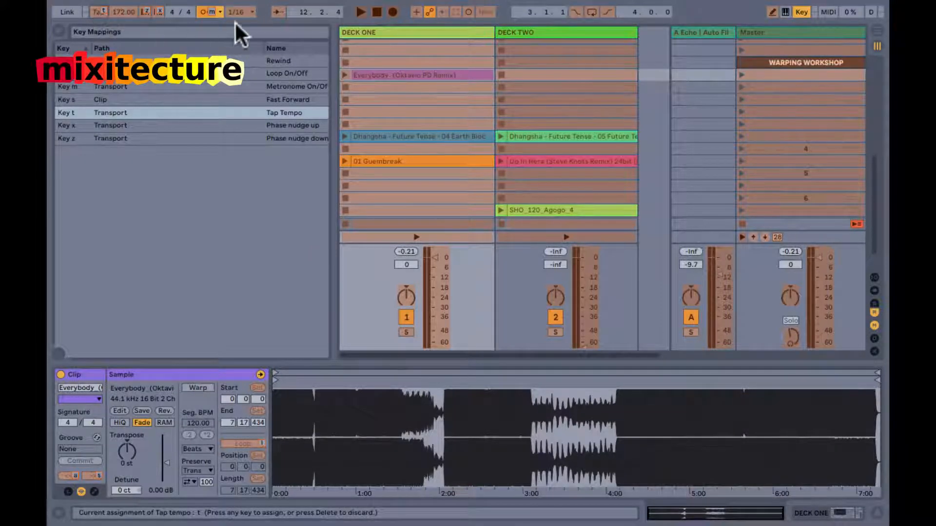
Clear the metronome's key assignment and map the metronome to the M key.
click(210, 11)
key(Delete)
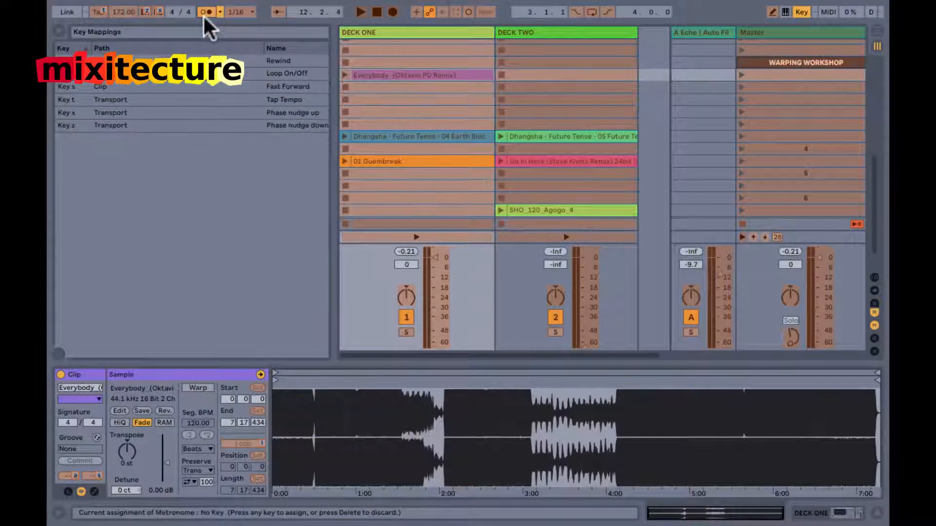
key(m)
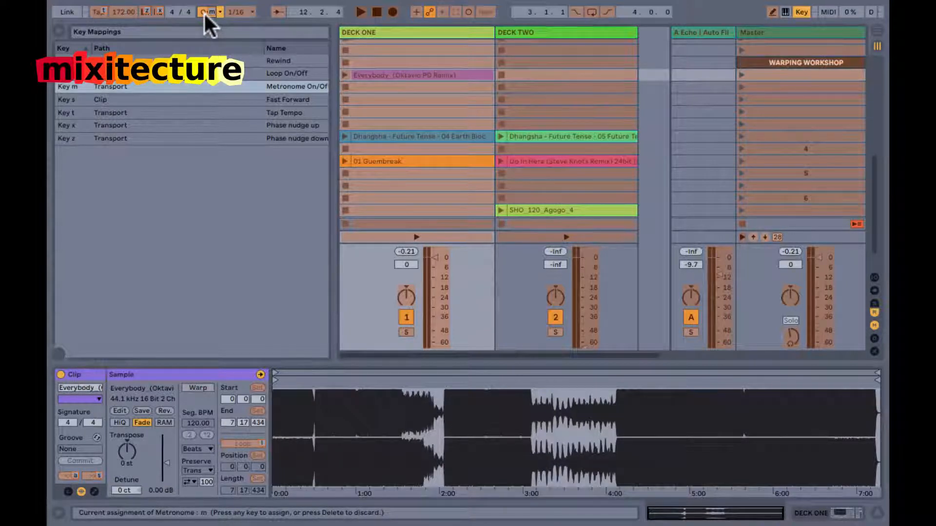
Delete the key assignments of Phase Nudge Down and Phase Nudge Up, and leave key mapping mode.
click(144, 11)
key(Delete)
click(156, 10)
key(Delete)
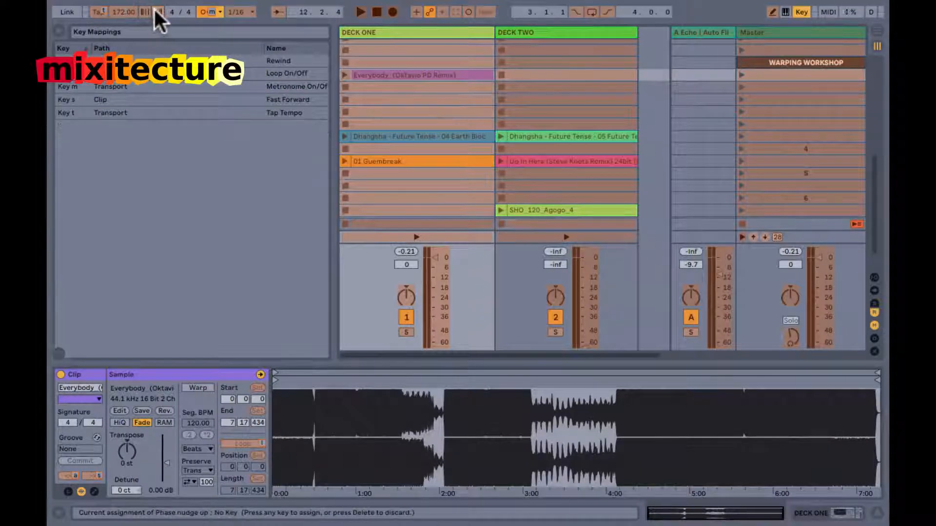
key(super+k)
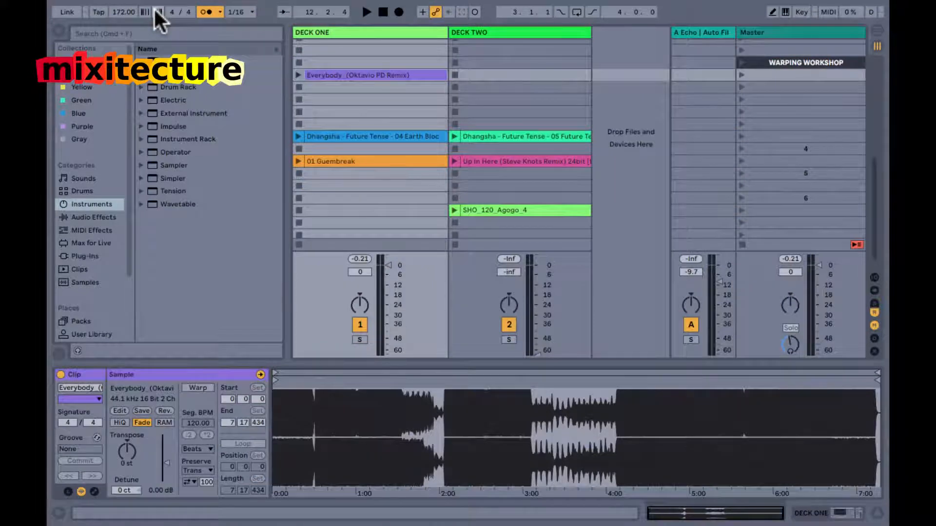
Show the info view and map Phase Nudge Down to the Z key and Phase Nudge Up to the X key.
key(shift+question)
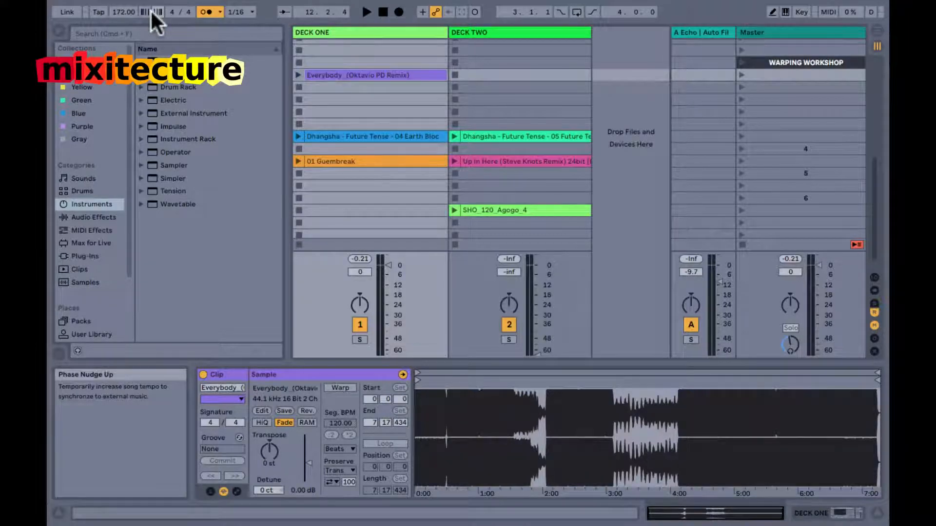
key(super+m)
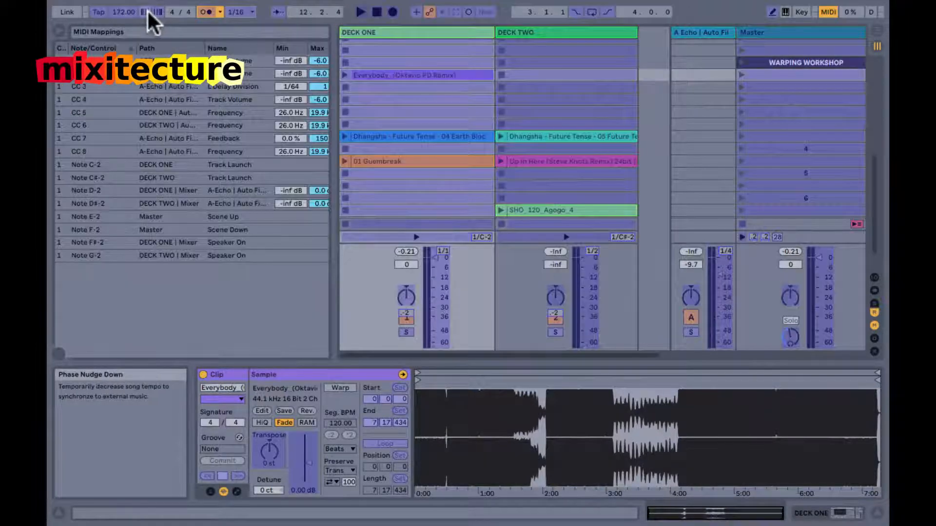
key(super+k)
click(146, 9)
key(z)
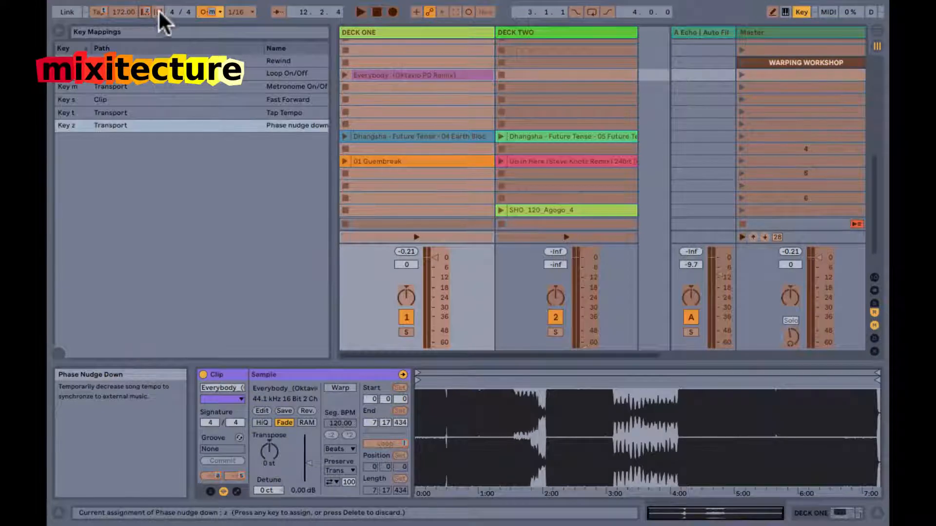
click(159, 10)
key(x)
key(super+k)
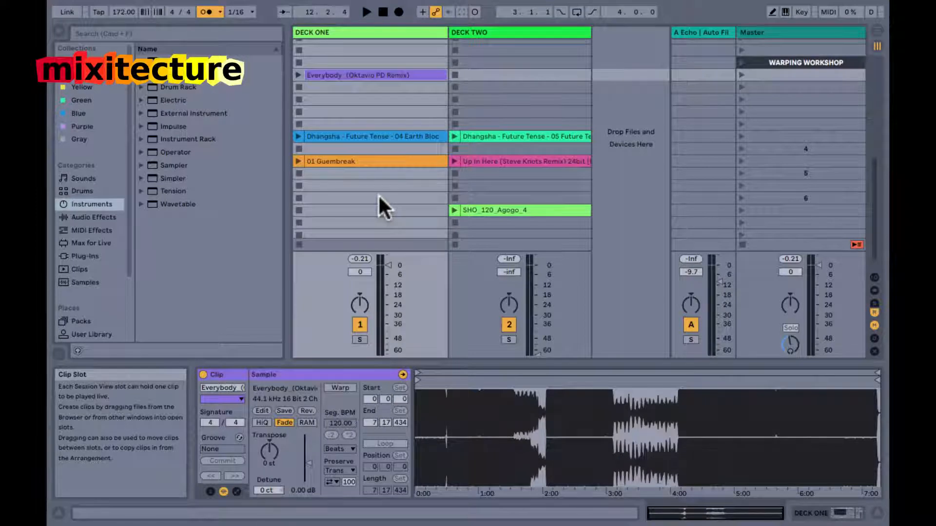
Run the transport briefly to hear the metronome, stop it, and try Phase Nudge Up.
key(space)
key(space)
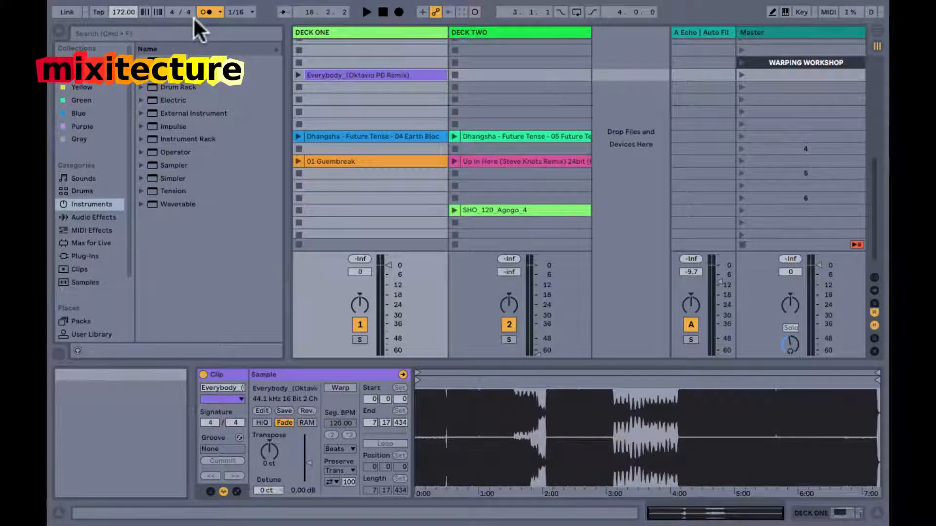
click(158, 10)
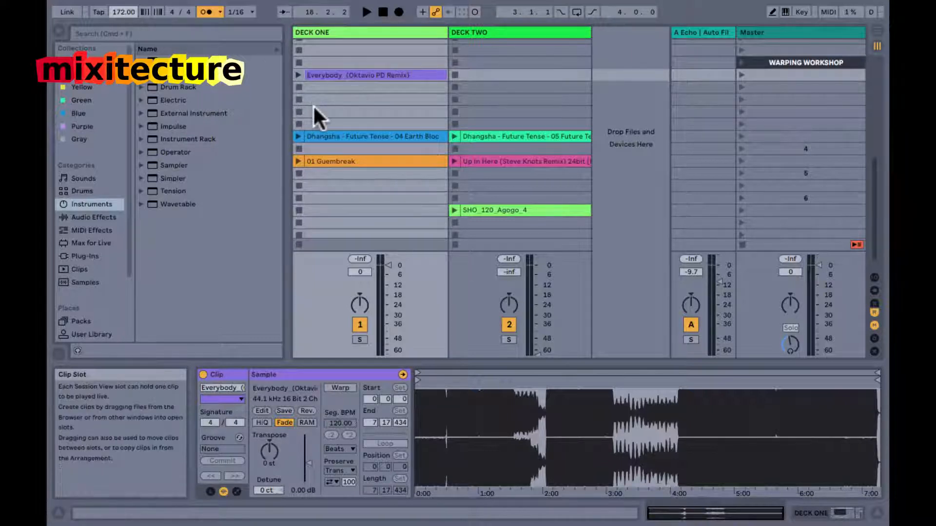
Tap in a song tempo of 117.45 BPM.
key(t)
key(t)
key(t)
key(t)
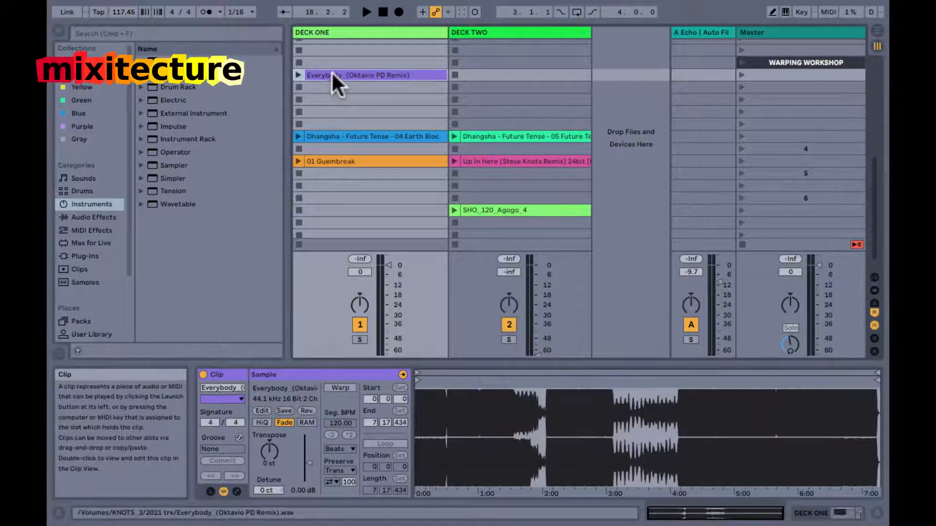
Magnify the beginning of the Everybody clip's waveform and launch the clip to hear its first beat.
drag(420, 405, 255, 108)
click(297, 75)
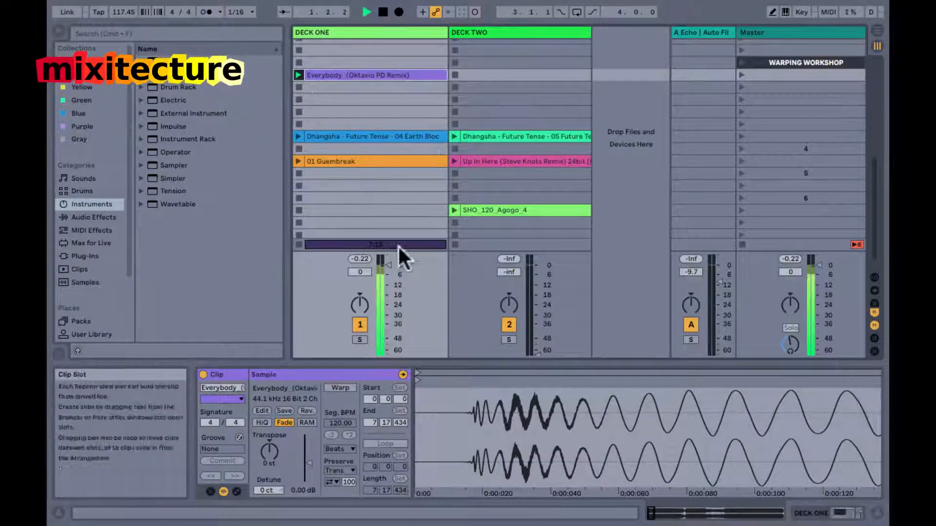
drag(440, 417, 435, 420)
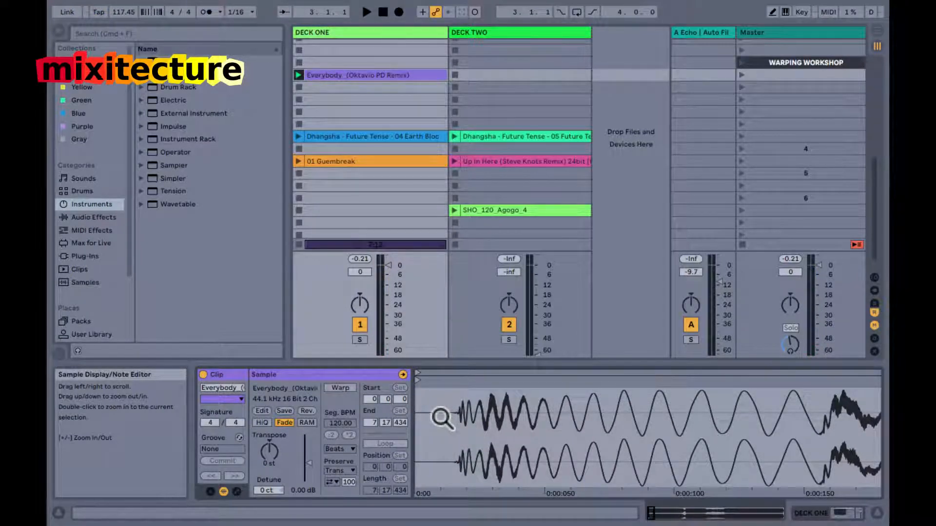
Raise the cue volume and move the Everybody clip's start marker to the first transient at 0.0.17.
click(780, 328)
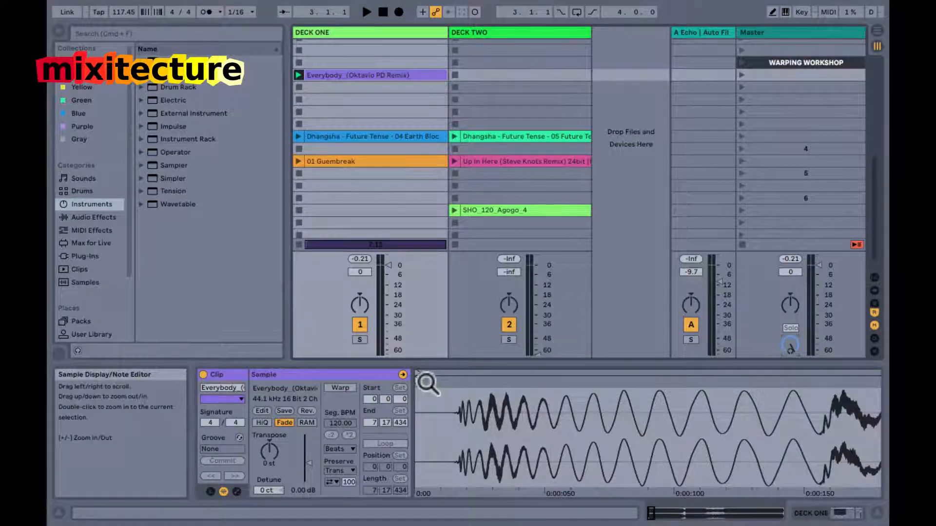
drag(422, 376, 461, 384)
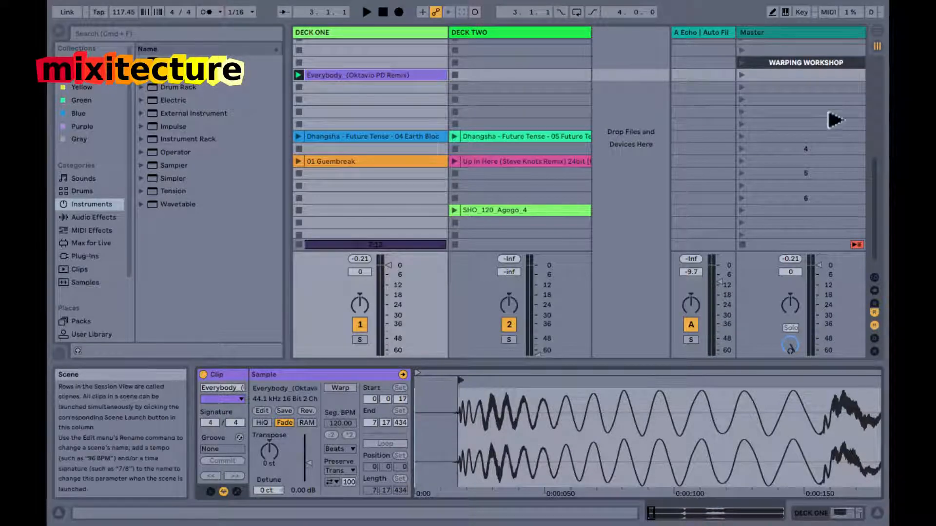
Name the scene directly below WARPING WORKSHOP 'Assign keys "t" tap tempo'.
click(791, 149)
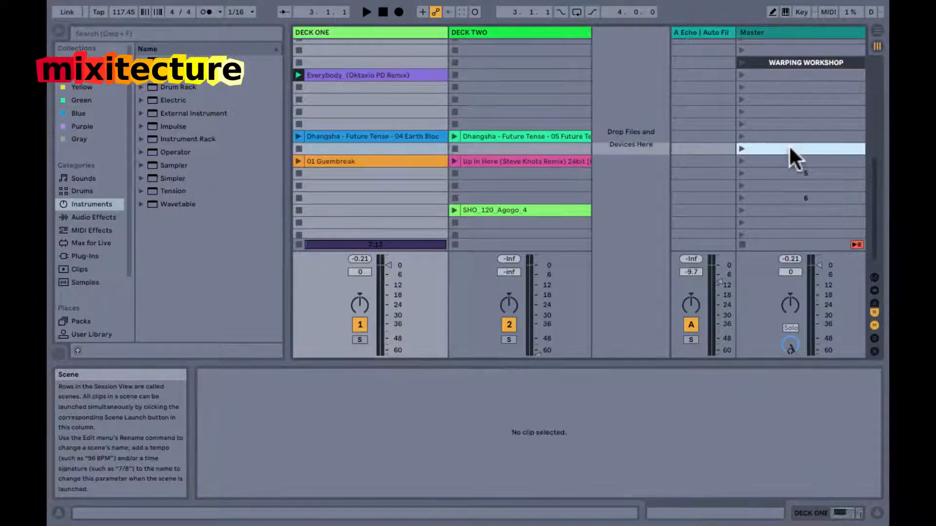
key(Down)
key(Down)
key(Up)
key(Up)
key(Up)
key(Up)
key(Up)
key(Up)
key(Up)
key(Up)
key(Up)
key(Up)
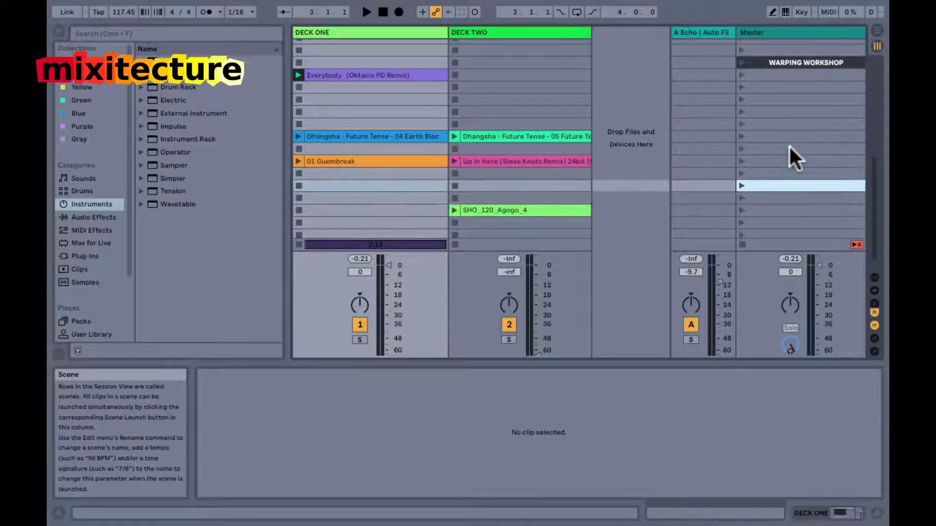
key(super+r)
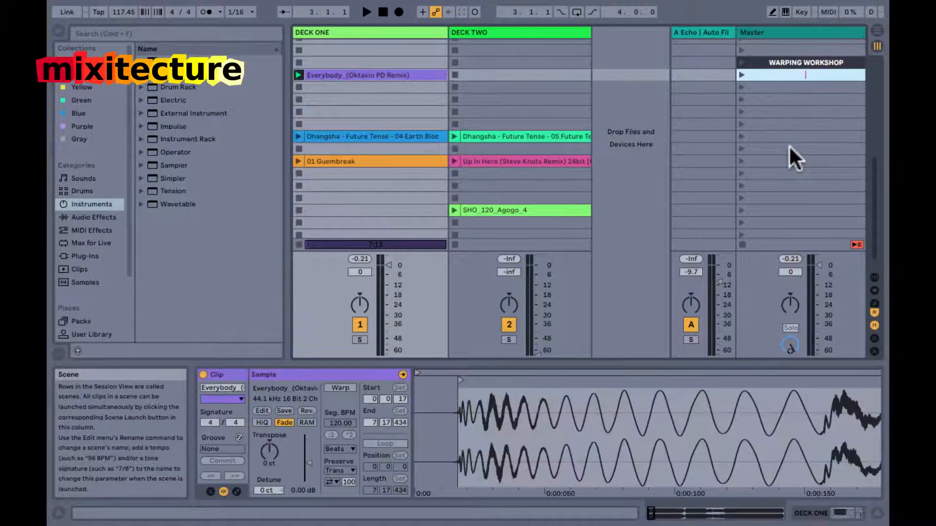
text(Assign keys "t" tap tampo)
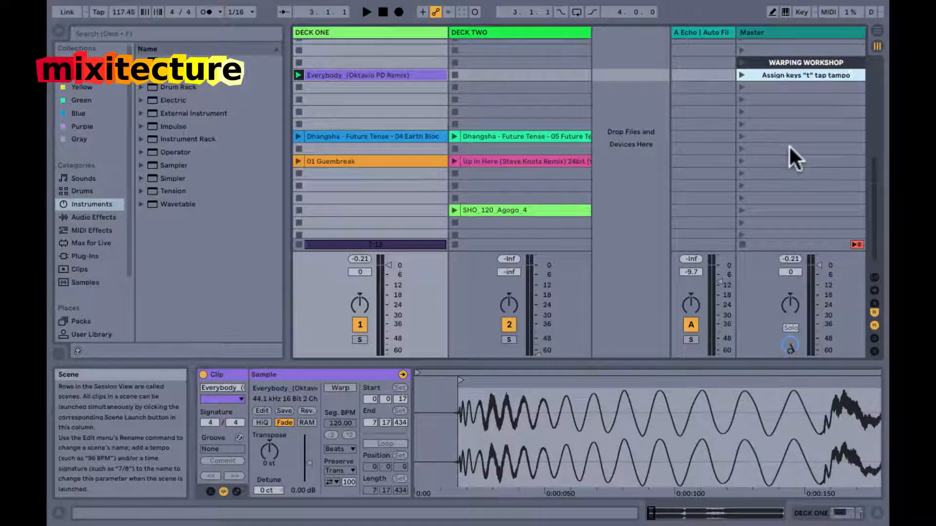
key(Left)
key(Left)
key(Left)
key(BackSpace)
text(e)
key(Return)
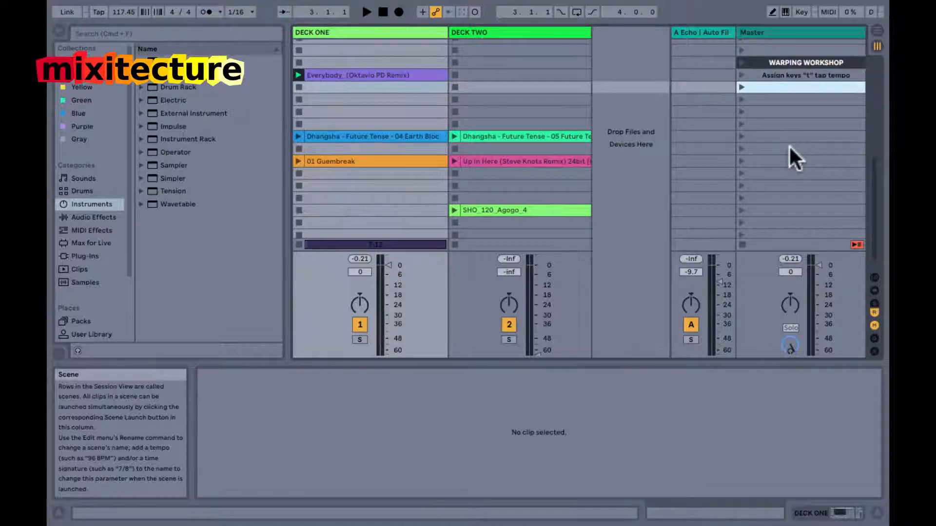
Name the scene below the tap tempo note '"m" to metronome', undoing the stray inserted audio track.
key(super+t)
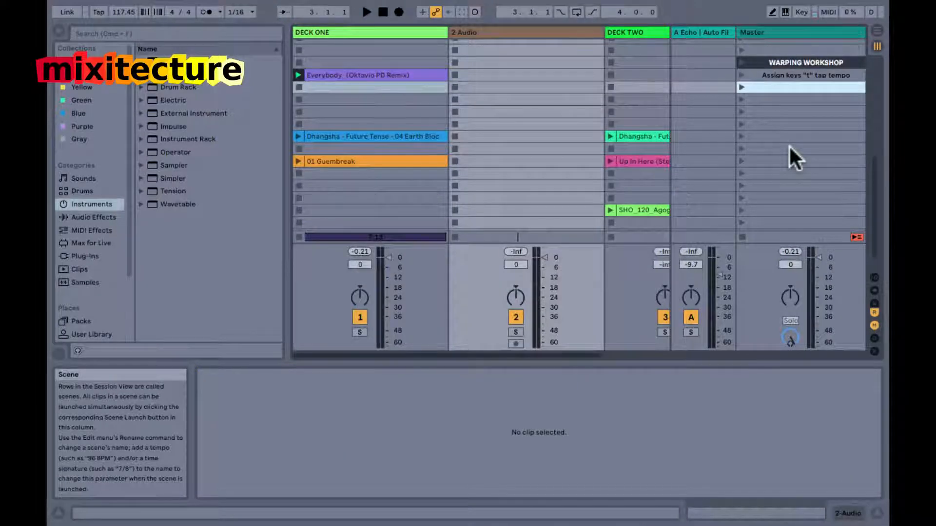
key(super+z)
key(super+r)
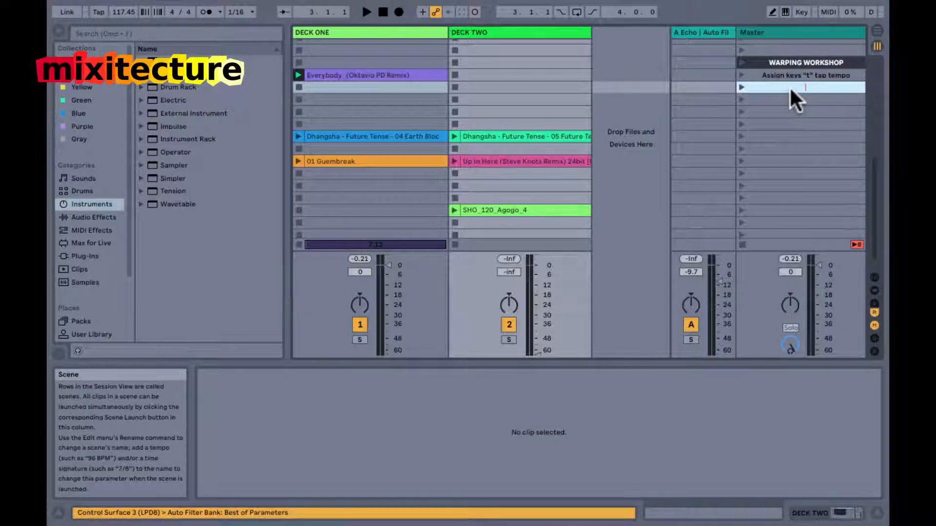
text("m" to)
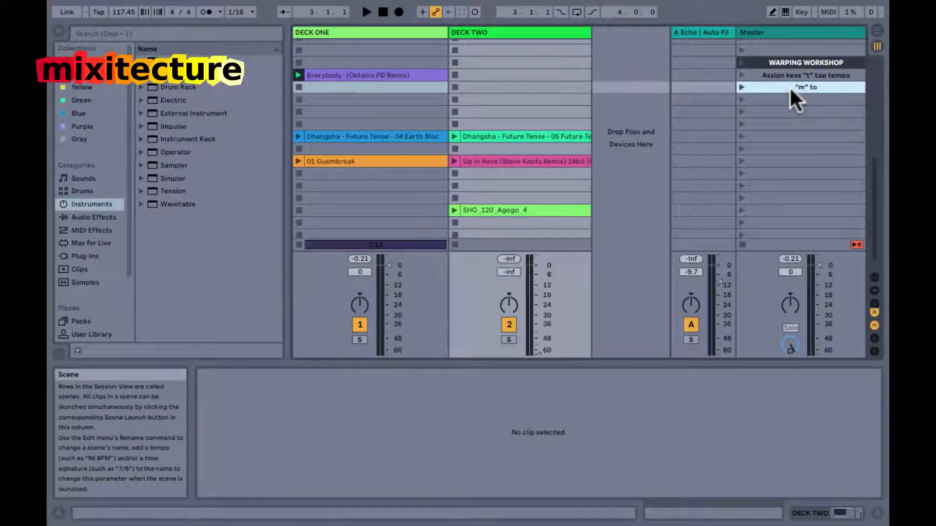
text( metronome)
key(Tab)
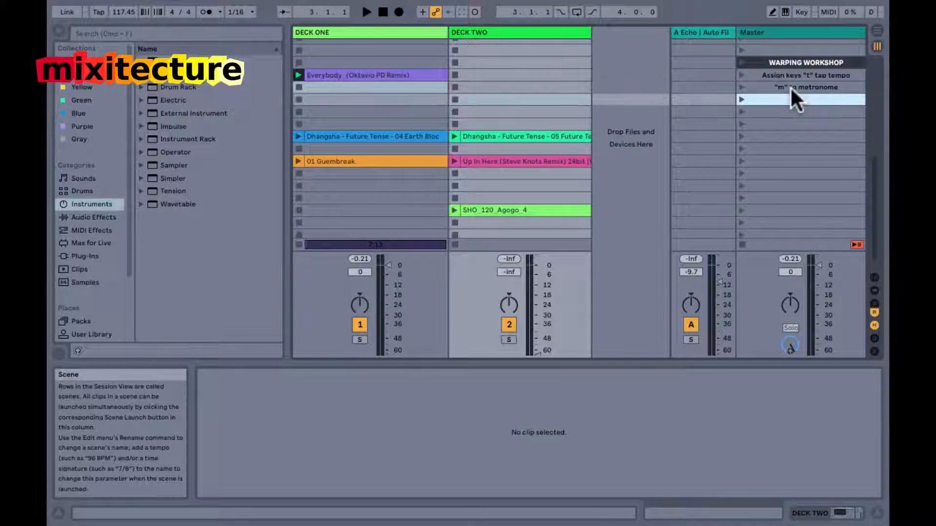
Name the scene below the metronome note '"z" and "x" for Phase Nudge'.
text("z" and "x")
text(for Phase Nudge)
key(Tab)
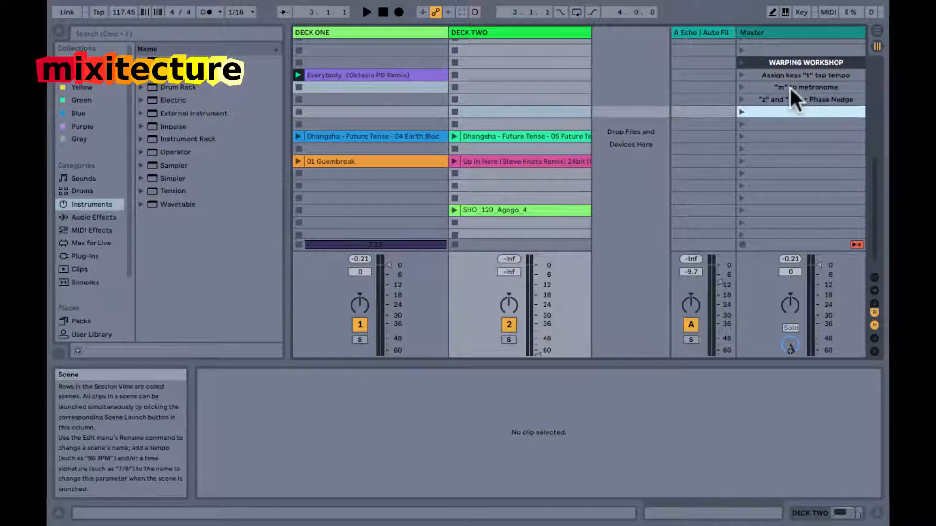
Name the scene below the Phase Nudge note 'Set start marker to first beat' and widen the Master track.
text(Set start marker to first beat)
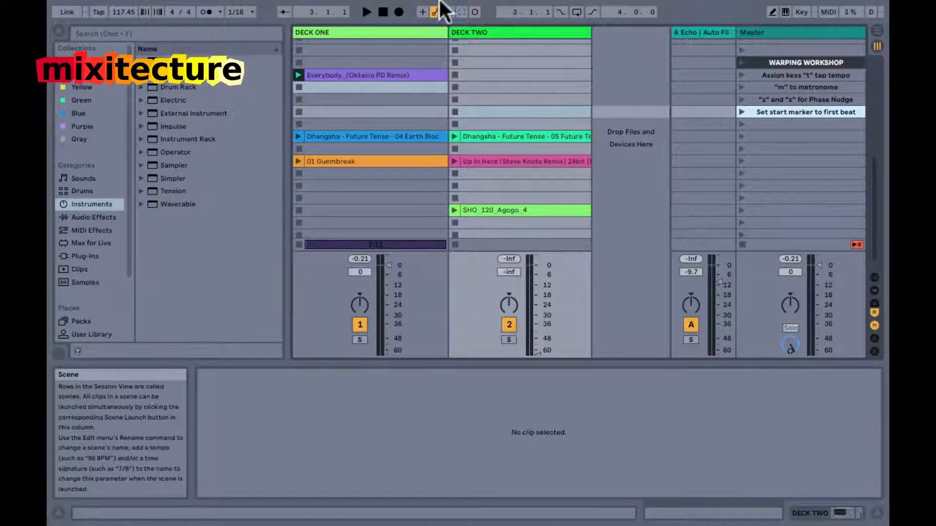
drag(741, 32, 716, 32)
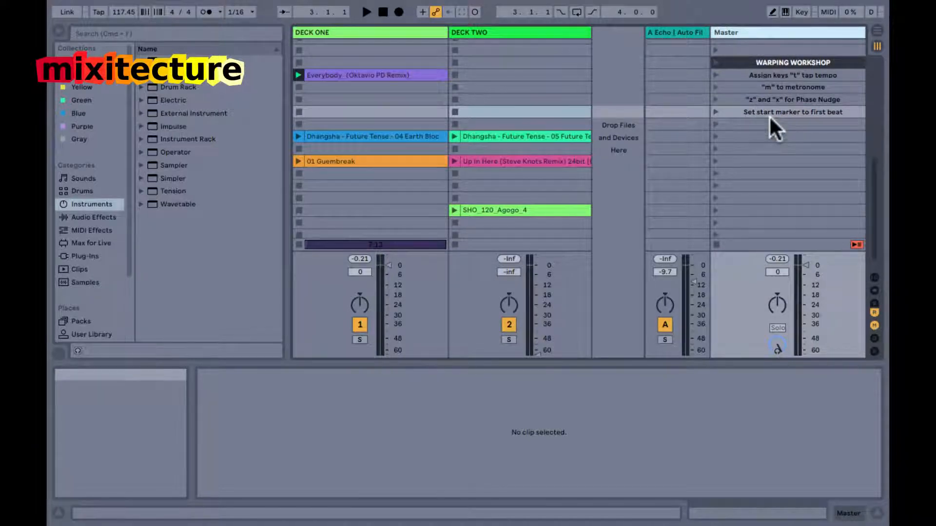
click(768, 72)
key(Down)
key(Down)
key(Down)
key(Down)
key(Down)
key(Down)
key(Down)
key(Down)
key(Down)
key(Down)
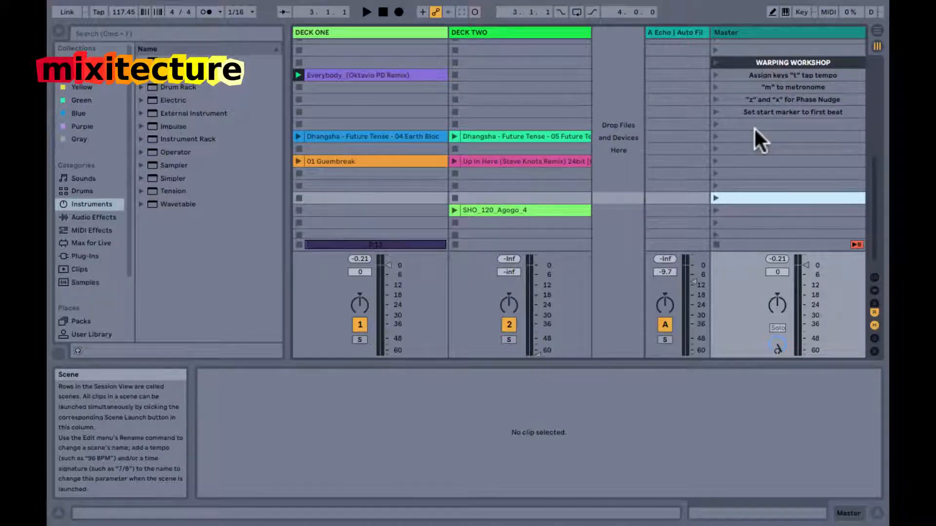
Try the Everybody clip's start marker slightly before and after the magnified first transient, and return it to 0.0.17.
click(391, 75)
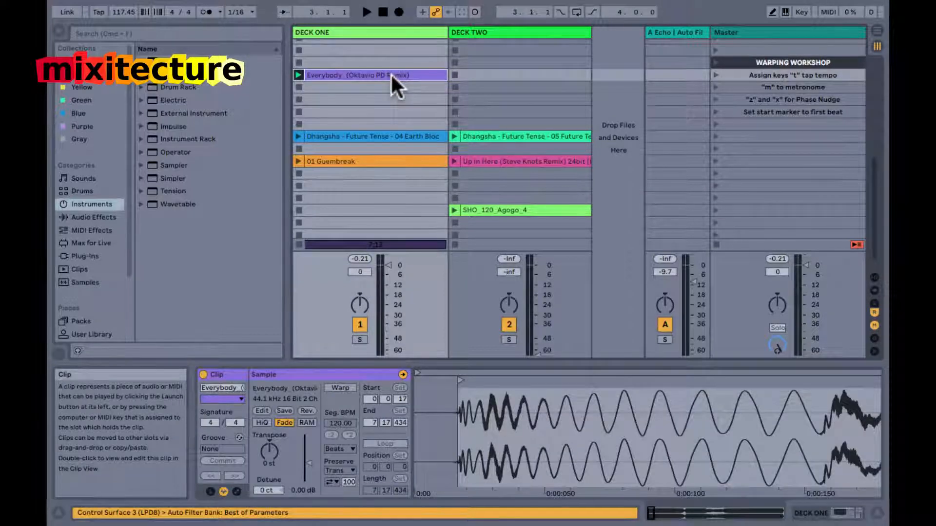
drag(457, 405, 457, 405)
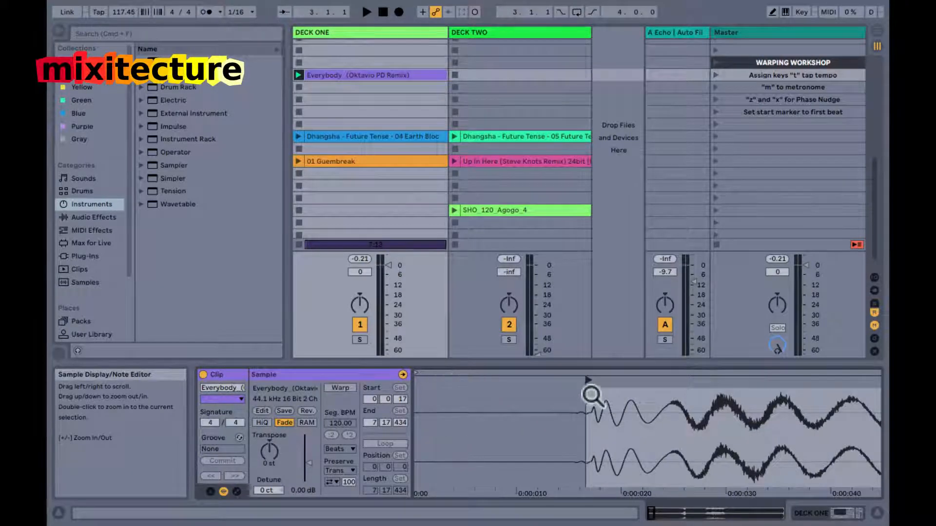
drag(568, 381, 485, 417)
drag(430, 410, 420, 404)
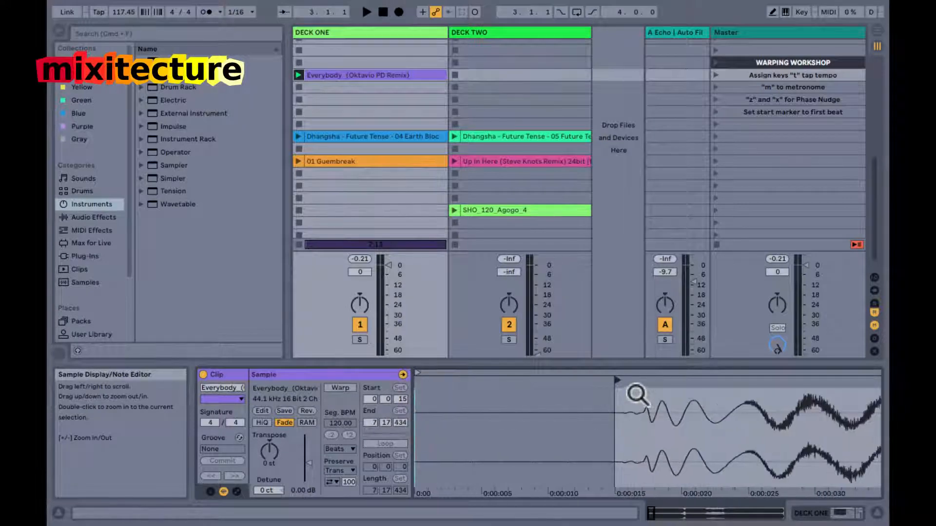
mouse_move(618, 381)
mouse_down()
mouse_move(644, 382)
mouse_move(624, 387)
mouse_move(624, 409)
mouse_move(612, 399)
mouse_move(662, 385)
mouse_up()
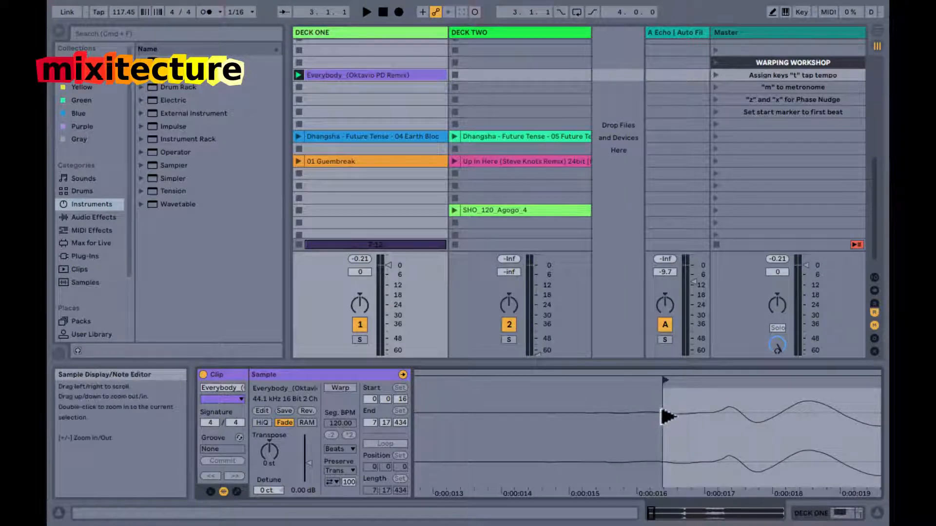
mouse_move(675, 416)
mouse_down()
mouse_move(668, 391)
mouse_move(764, 396)
mouse_move(774, 409)
mouse_move(673, 428)
mouse_move(689, 413)
mouse_up()
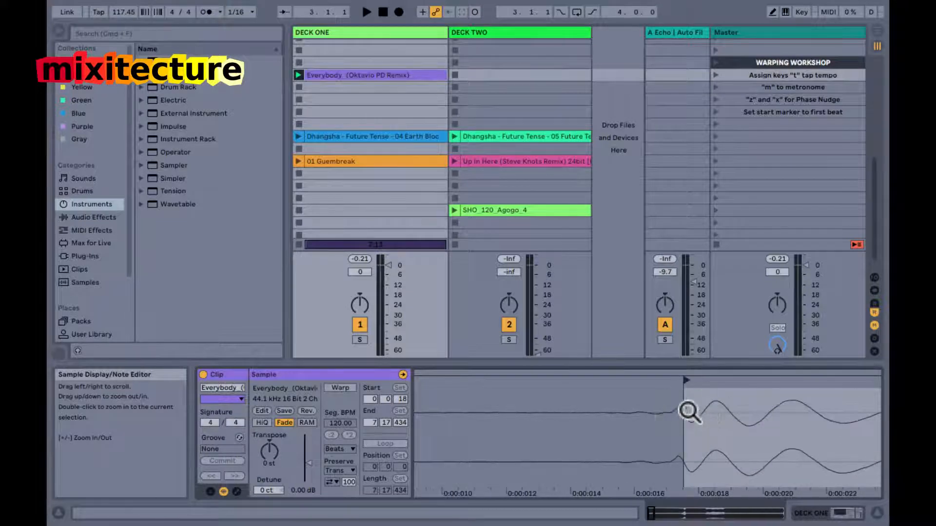
mouse_move(692, 379)
mouse_down()
mouse_move(796, 382)
mouse_move(804, 401)
mouse_move(733, 409)
mouse_move(754, 412)
mouse_up()
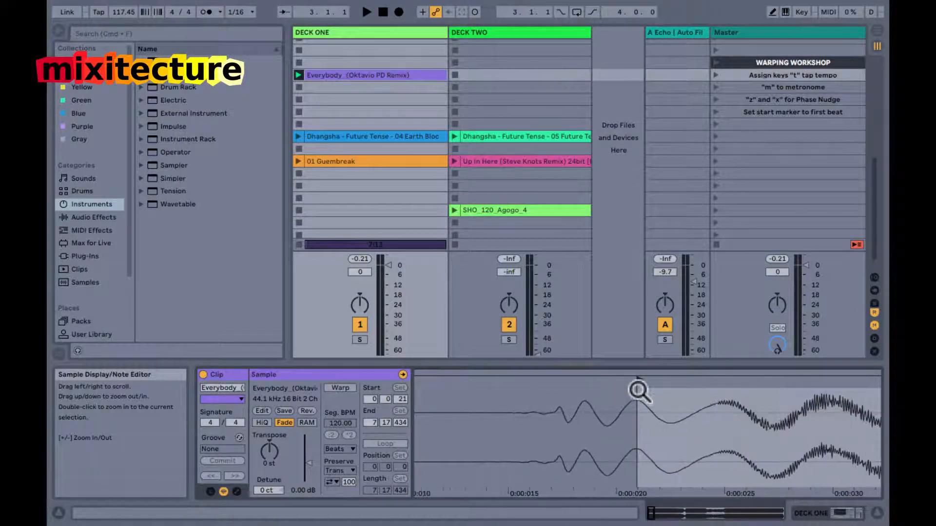
mouse_move(641, 383)
mouse_down()
mouse_move(551, 380)
mouse_move(554, 414)
mouse_move(542, 402)
mouse_move(544, 410)
mouse_up()
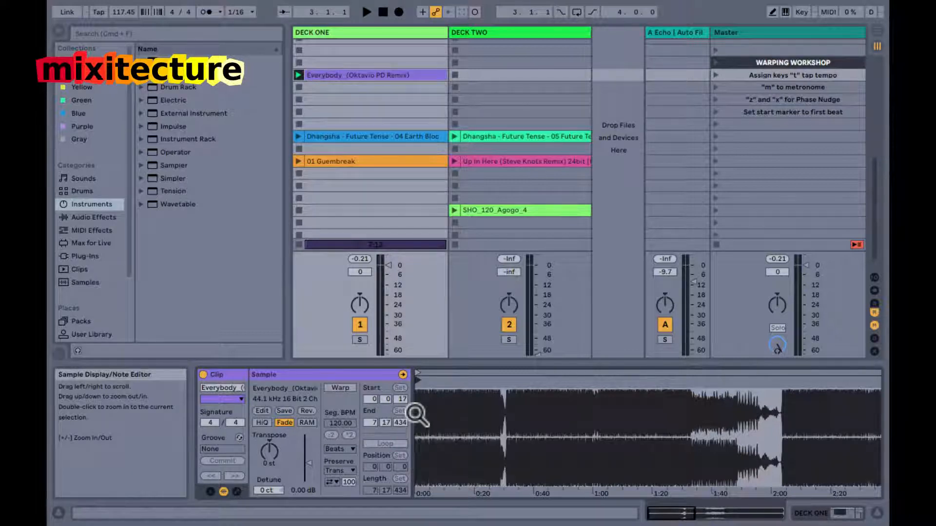
click(753, 74)
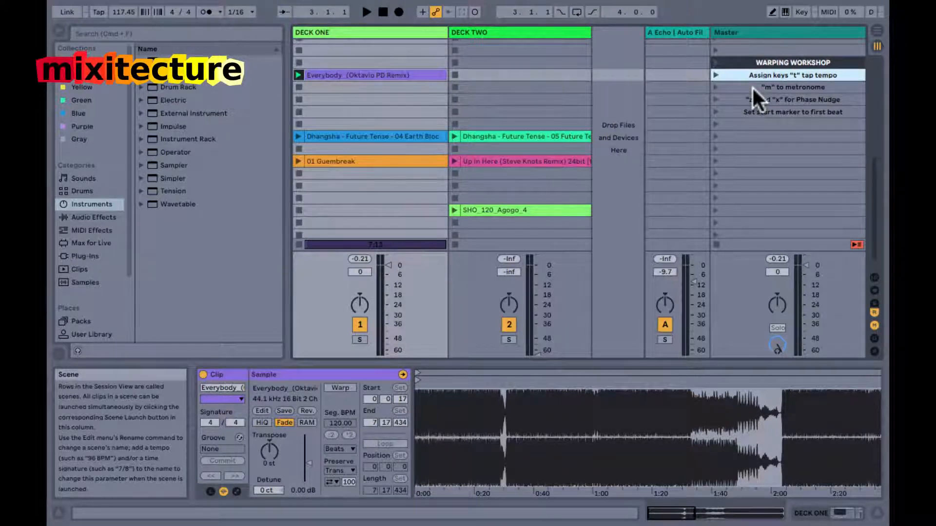
click(753, 88)
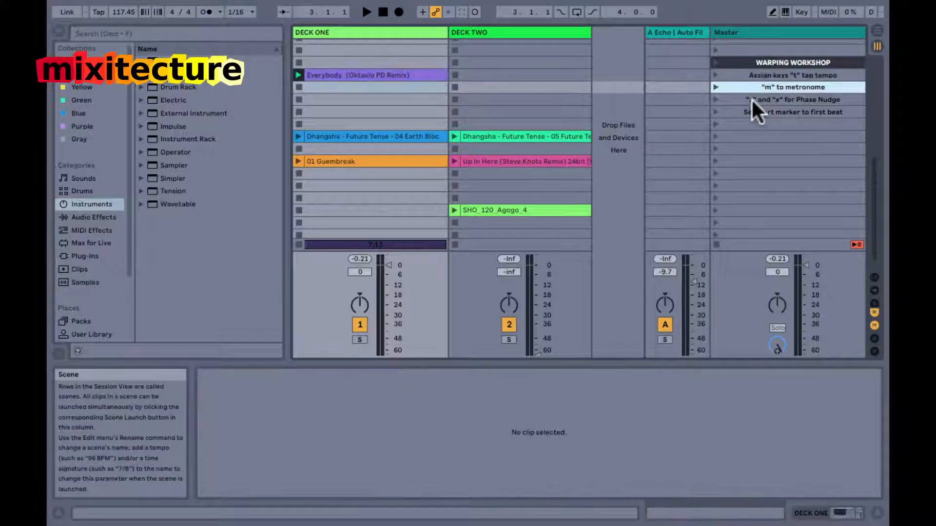
click(751, 99)
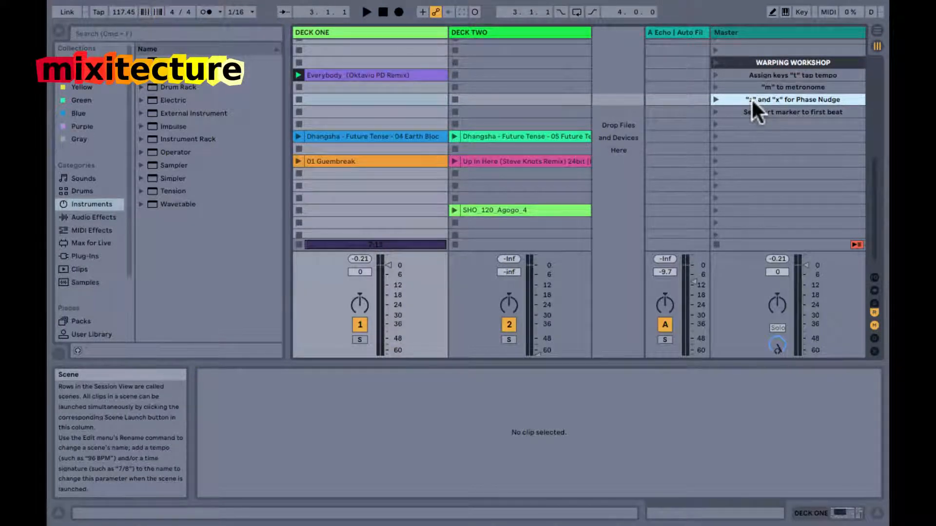
click(751, 113)
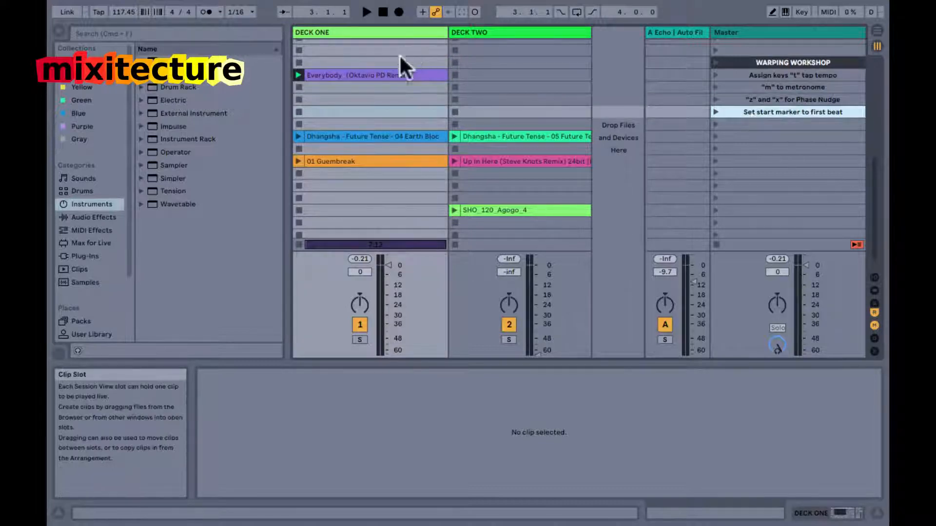
Launch the Everybody clip, tap the tempo along with its beat to 124.53 BPM, and stop playback.
click(381, 75)
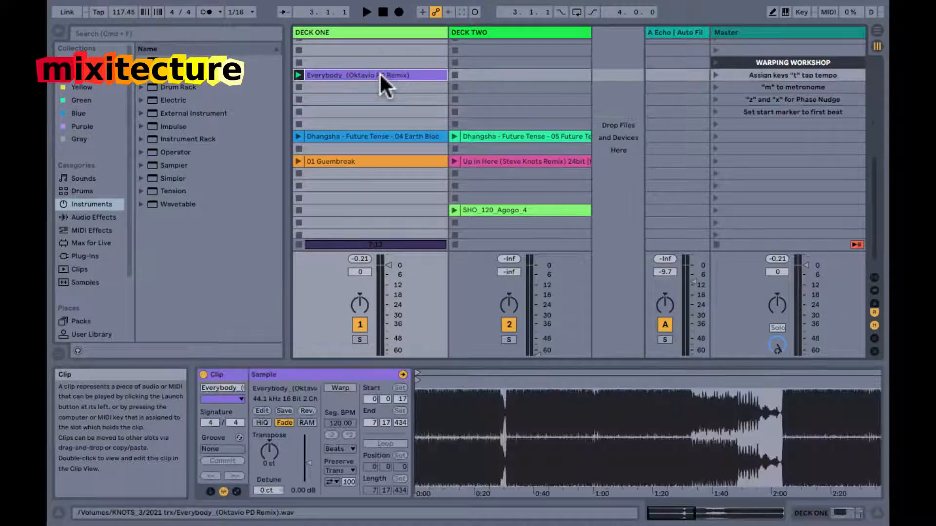
mouse_move(418, 402)
mouse_down()
mouse_move(426, 407)
mouse_move(418, 403)
mouse_up()
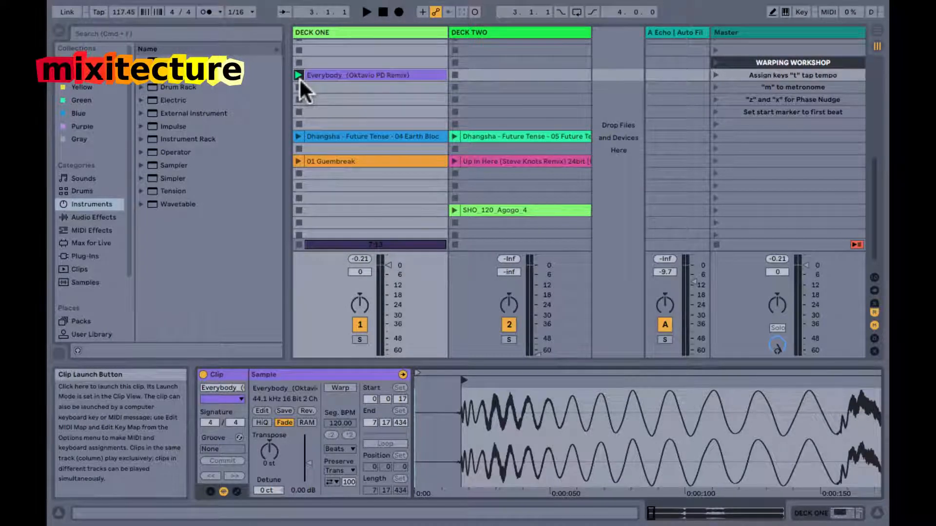
click(298, 75)
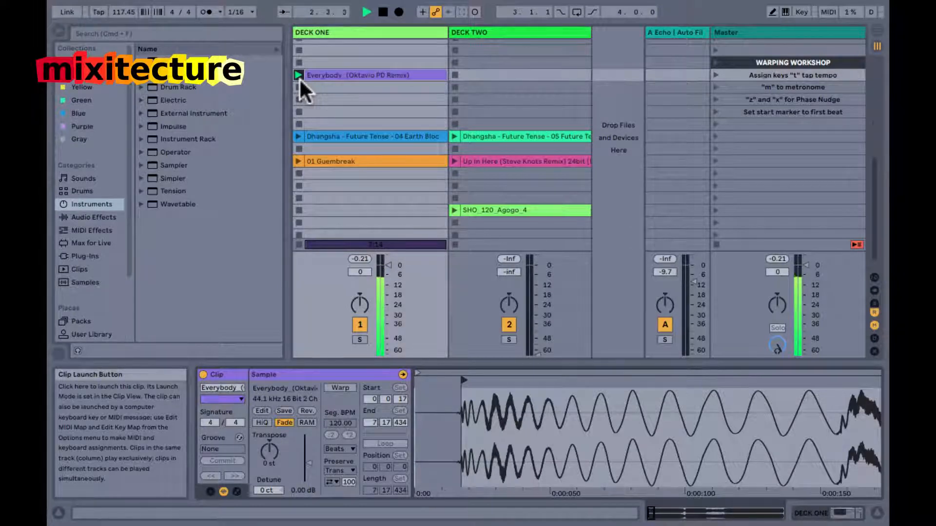
key(t)
key(t)
key(t)
key(t)
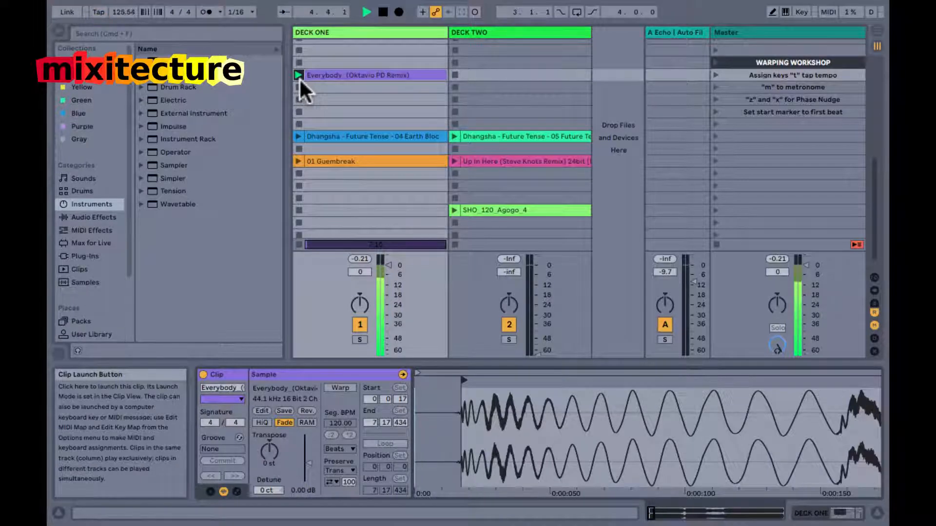
key(t)
key(t)
key(t)
key(t)
key(t)
key(t)
key(t)
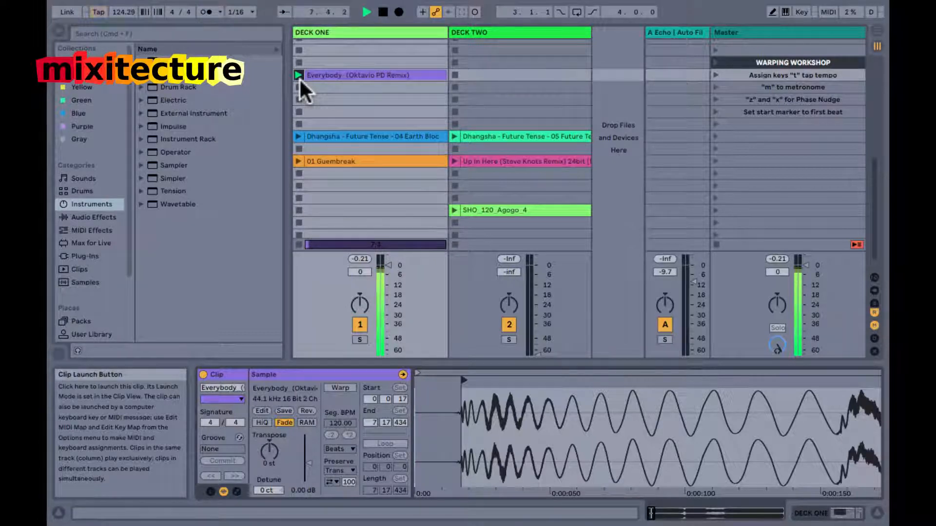
key(t)
key(t)
key(t)
key(space)
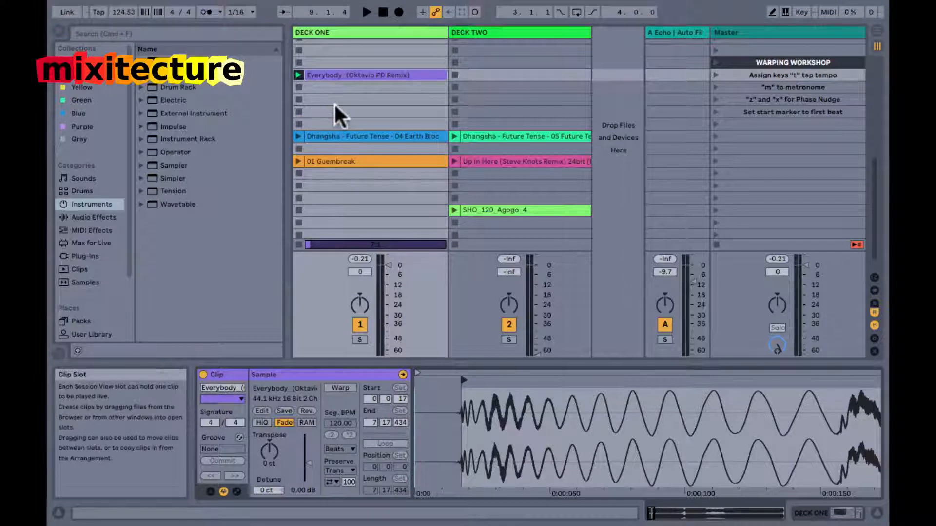
Set the song tempo to 125 BPM.
click(120, 11)
text(12)
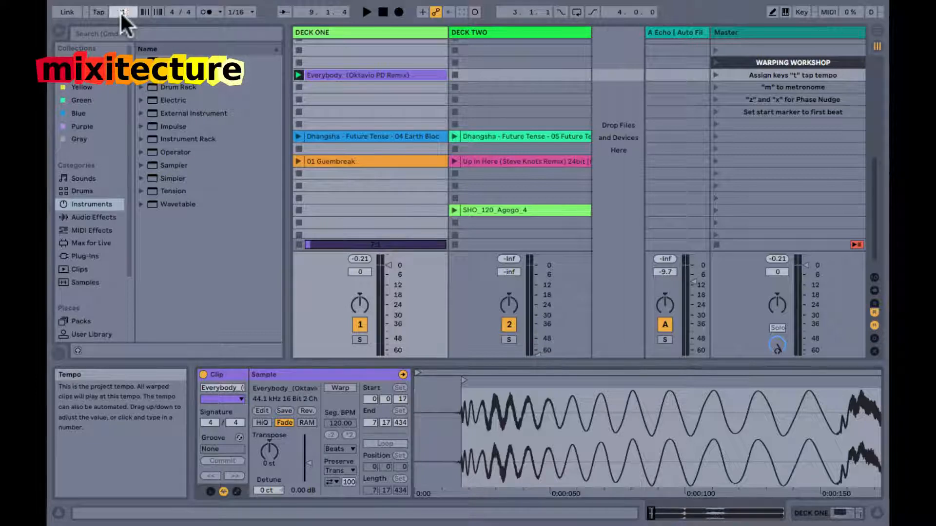
text(5)
key(Return)
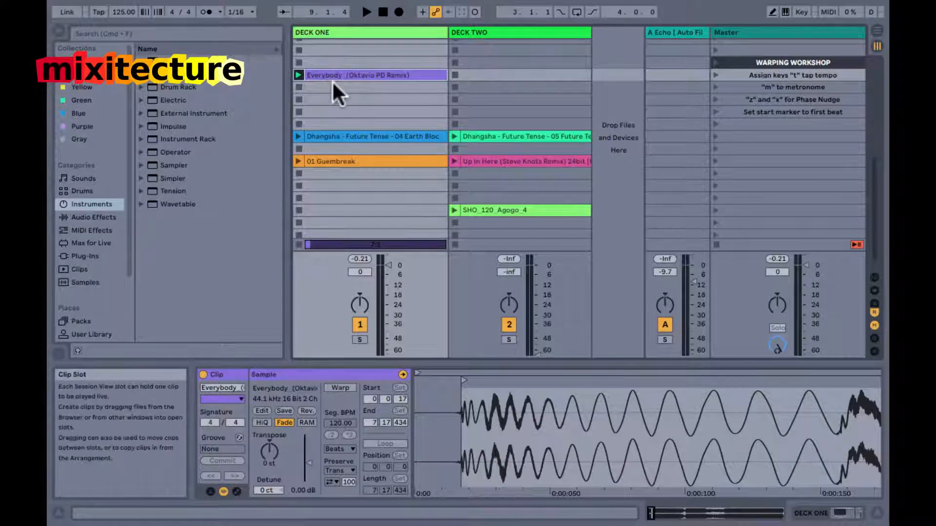
Play the Everybody clip with the metronome on and lower DECK ONE's volume to -3.0 dB.
key(m)
key(space)
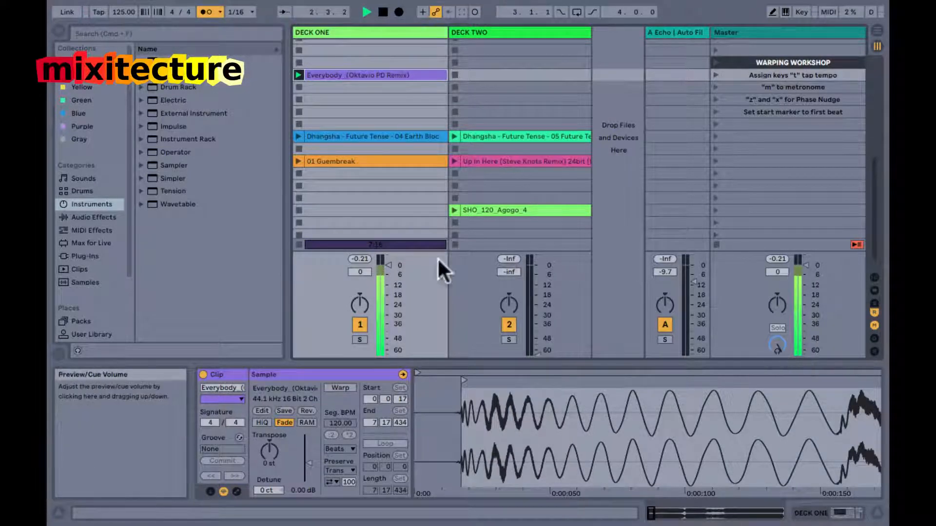
drag(353, 272, 353, 280)
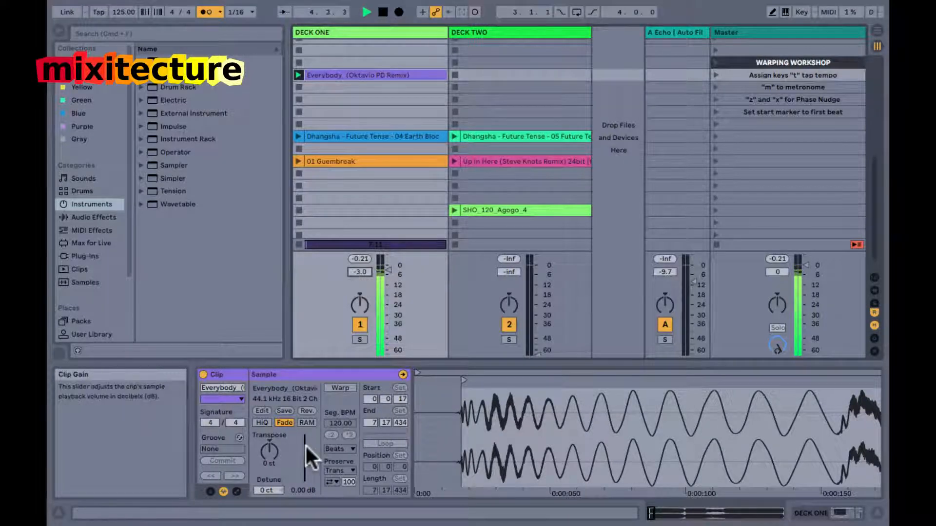
Hide the Info View and zoom out the Everybody clip's waveform to show about its first minute.
key(shift+question)
drag(339, 412, 272, 424)
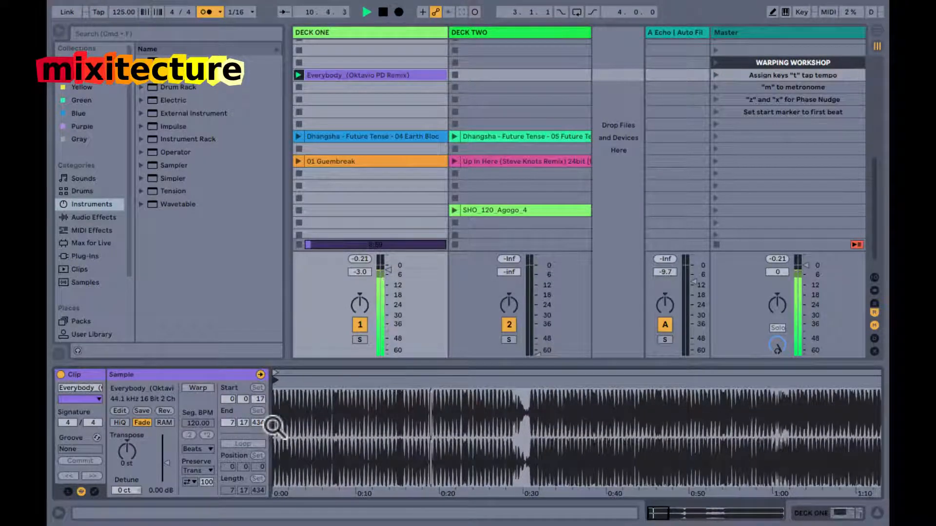
Play the Everybody clip from its start against the metronome at 125 BPM, nudging its phase back and forth to match the clicks, and stop playback.
key(space)
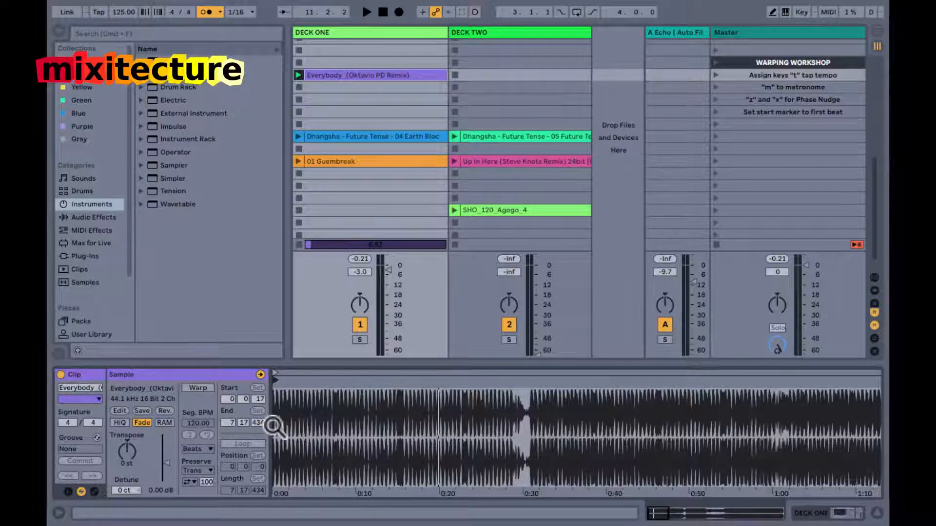
drag(275, 425, 273, 401)
key(space)
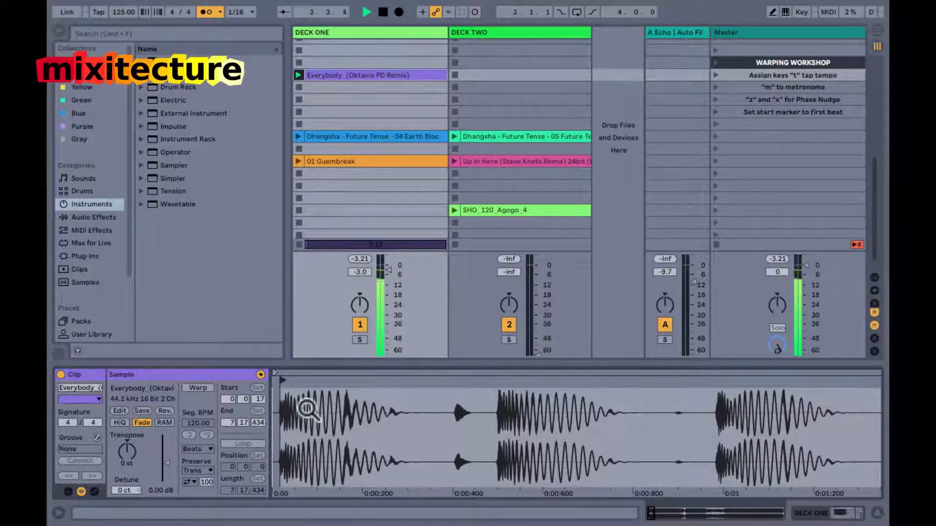
key(z)
key(x)
key(z)
key(z)
key(x)
key(space)
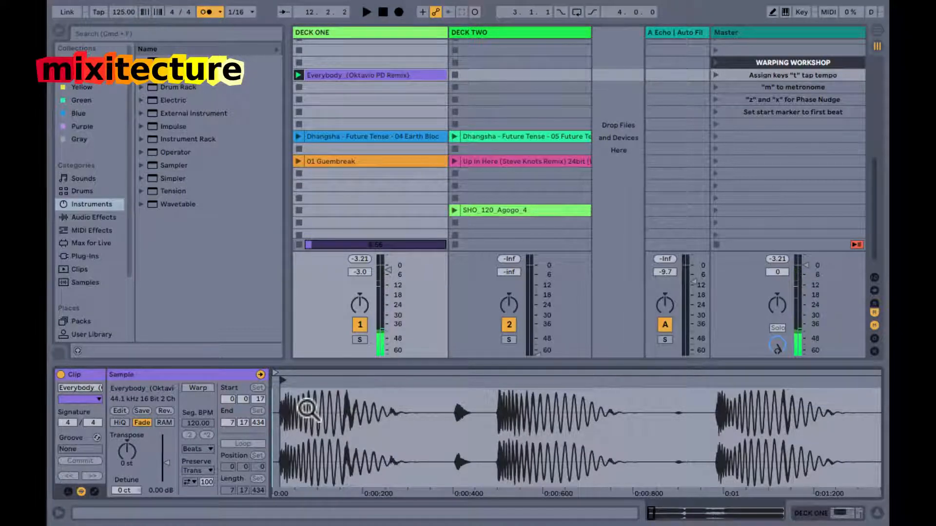
Set the song tempo to 124 BPM, play the Everybody clip against the metronome while following its waveform, and stop playback.
drag(320, 411, 318, 409)
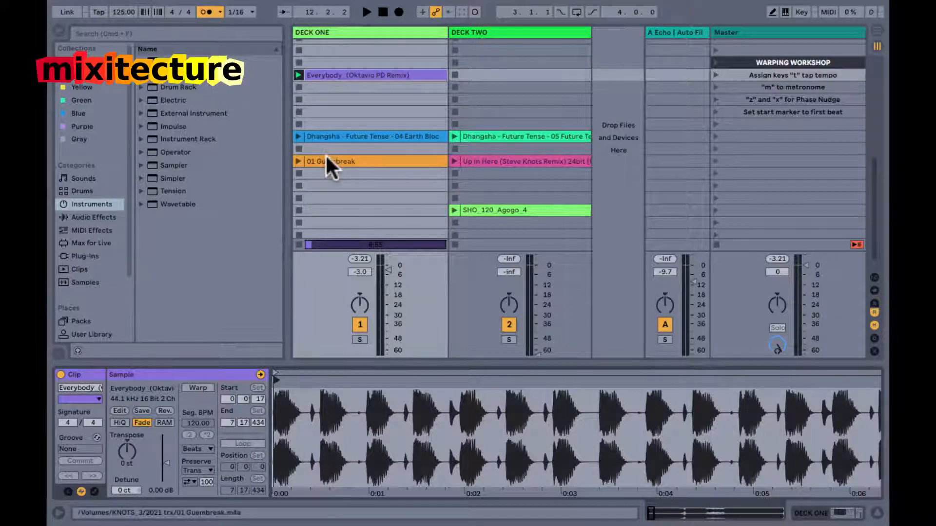
key(space)
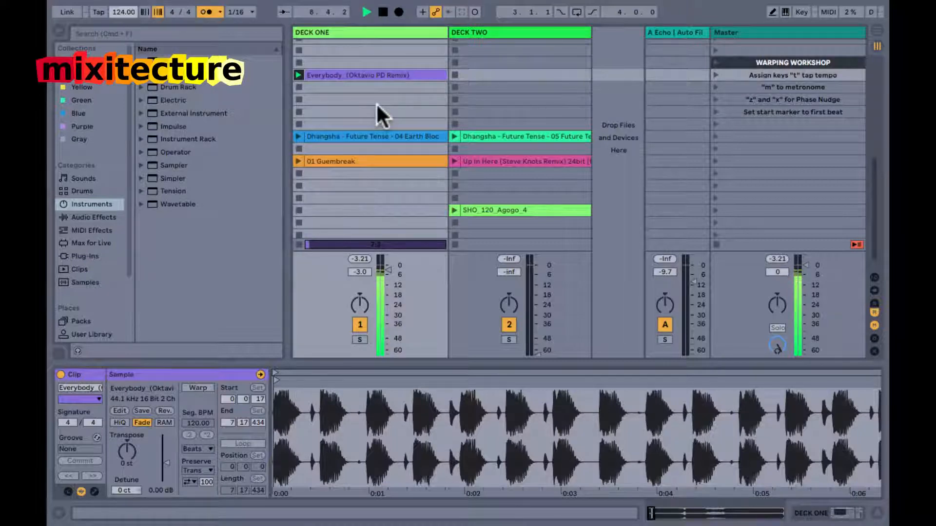
drag(379, 412, 379, 408)
drag(315, 412, 285, 412)
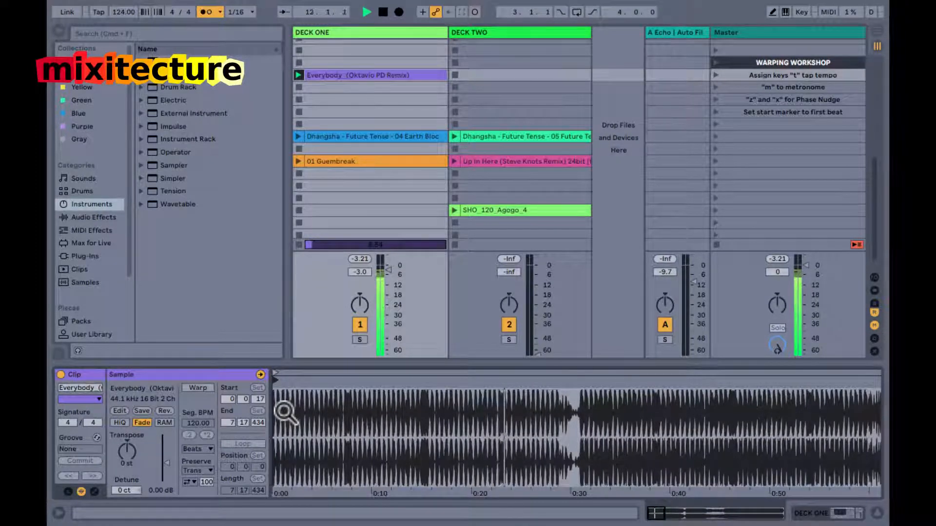
drag(285, 412, 274, 414)
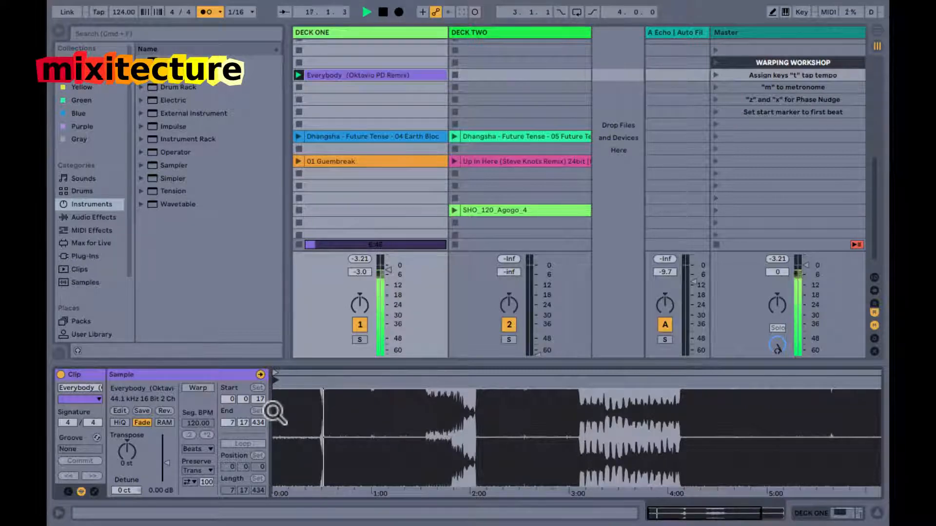
drag(282, 413, 278, 397)
key(space)
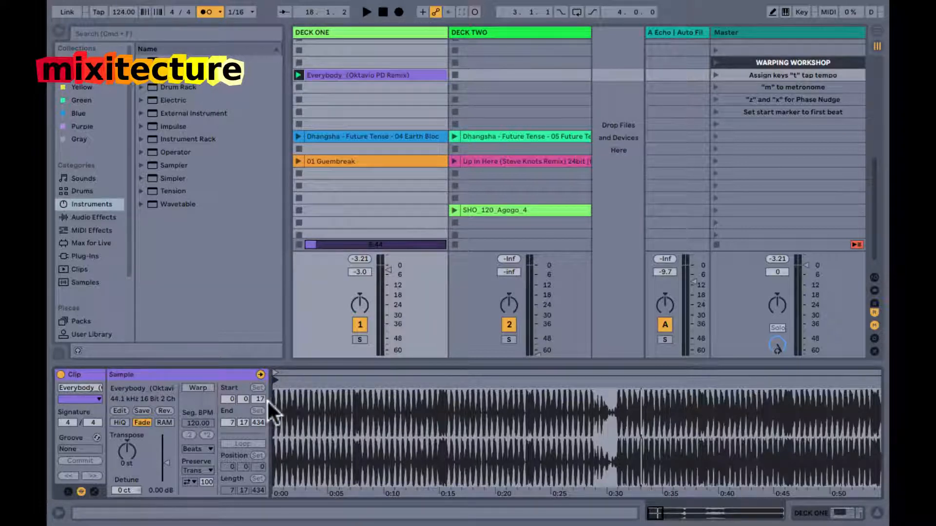
Turn on Warp for the Everybody clip and examine how its first kick and the start of bar 2 line up with the grid.
drag(276, 403, 265, 399)
click(197, 389)
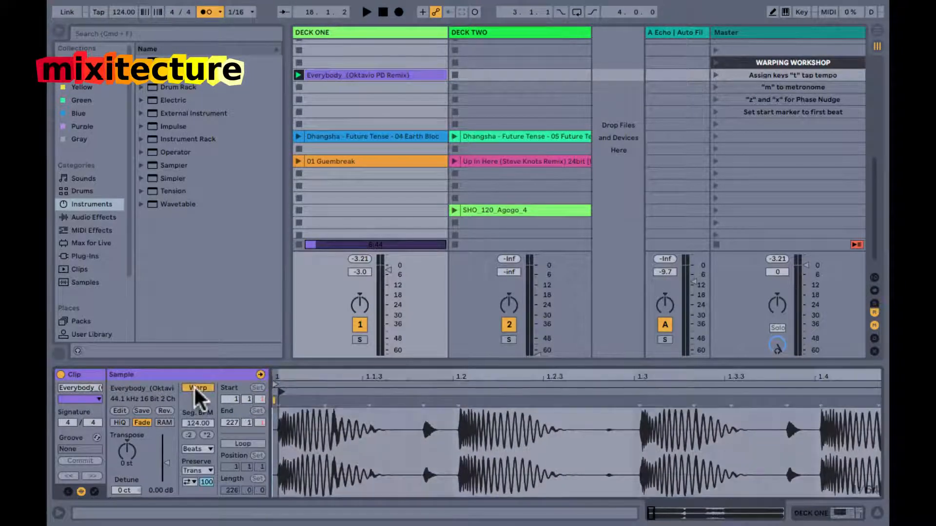
click(277, 417)
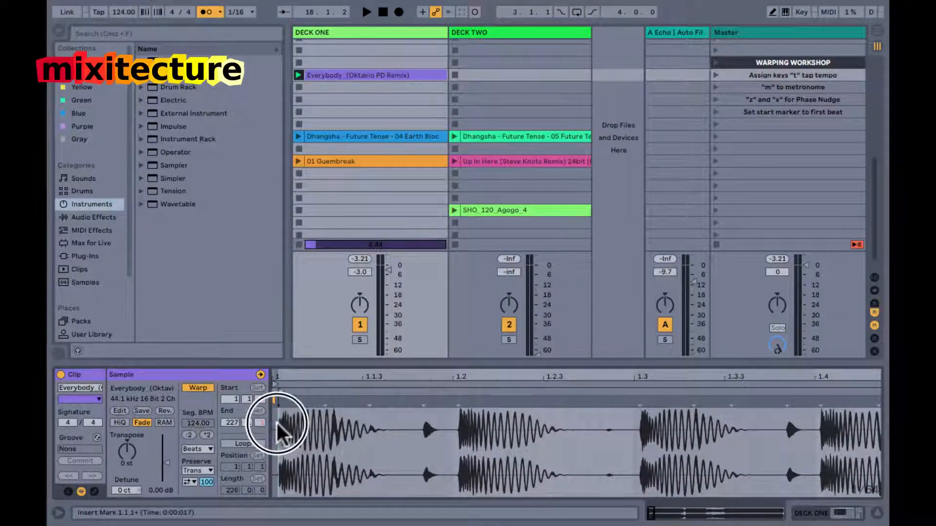
drag(279, 378, 278, 408)
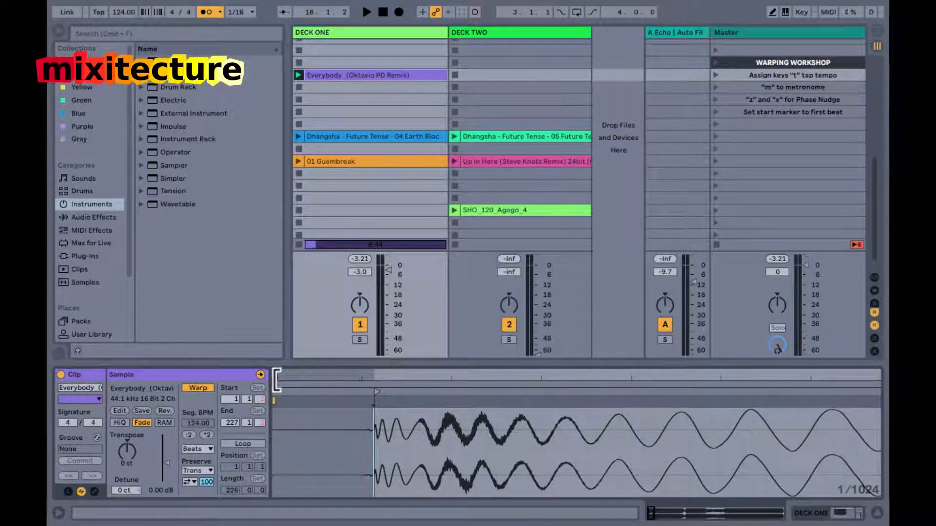
drag(281, 375, 276, 380)
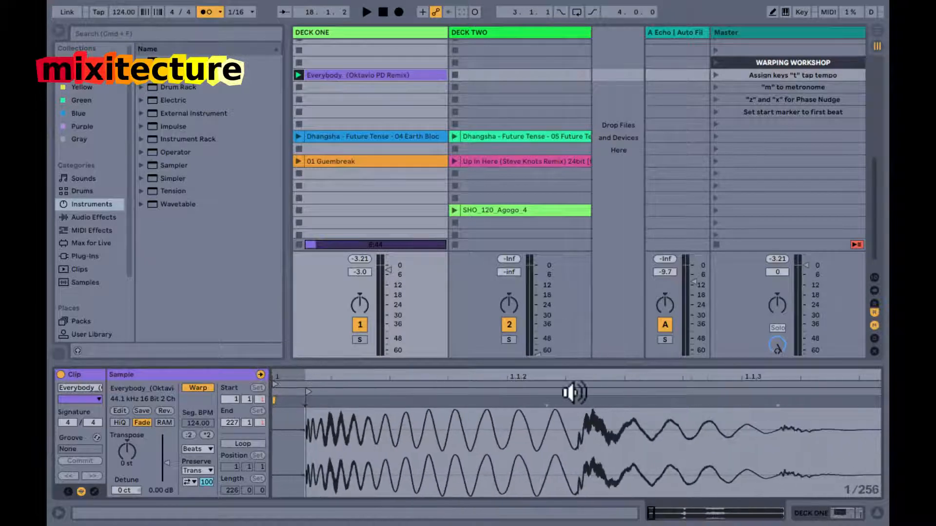
drag(539, 376, 535, 376)
drag(353, 376, 355, 377)
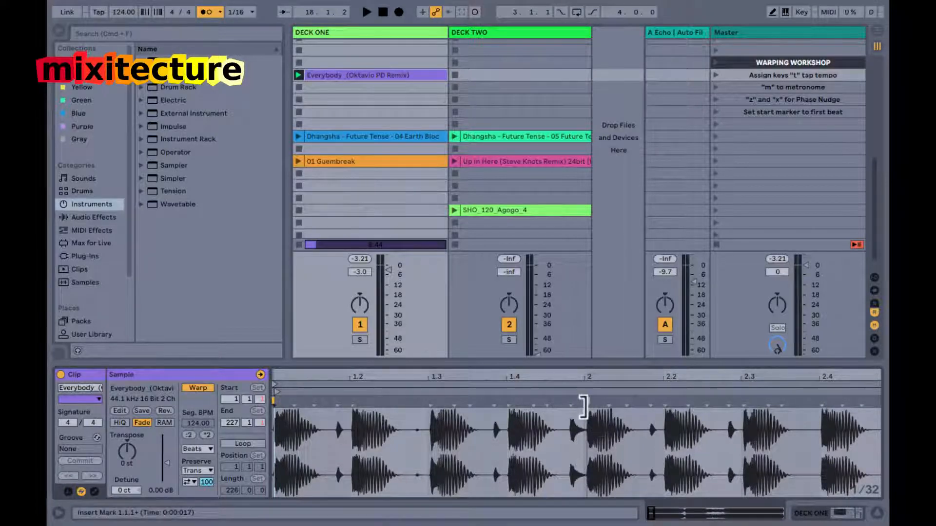
drag(585, 381, 587, 380)
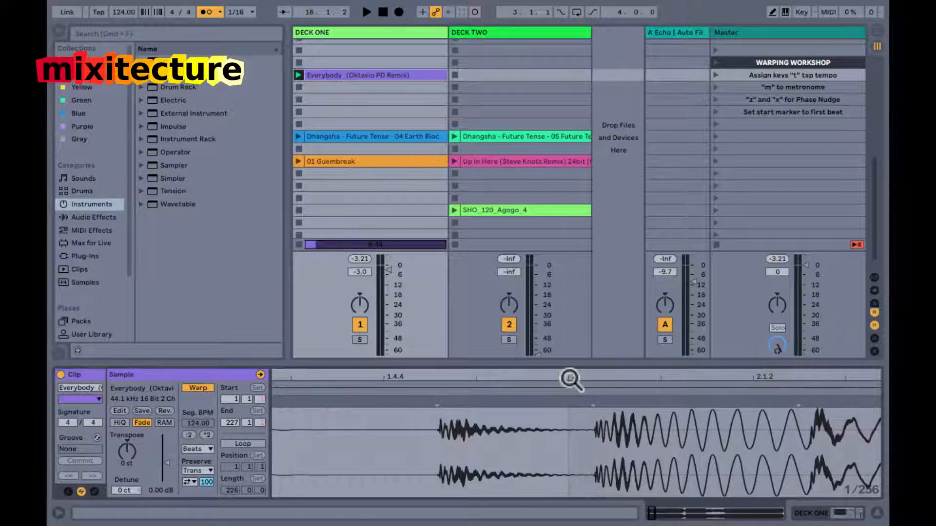
drag(597, 372, 595, 376)
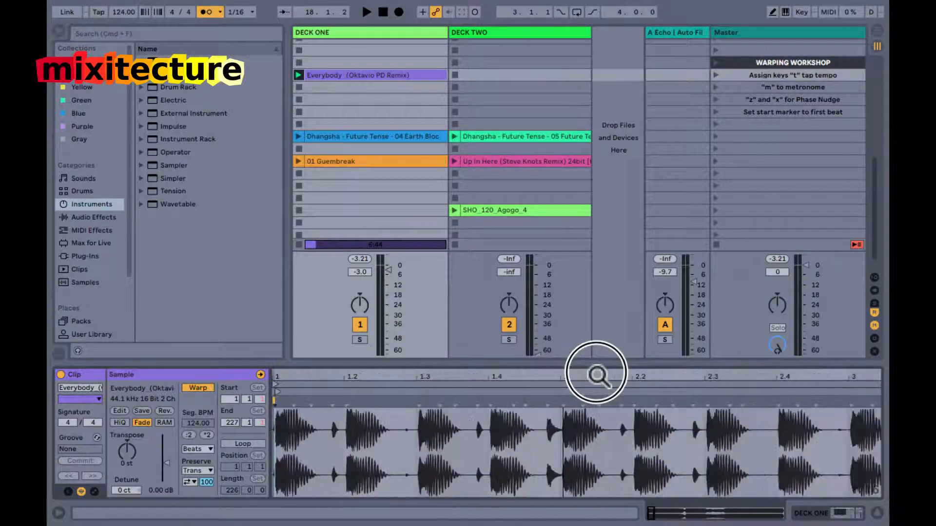
Set 1.1.1 at the onset of the Everybody clip's first kick and move the loop start onto it.
drag(275, 378, 284, 382)
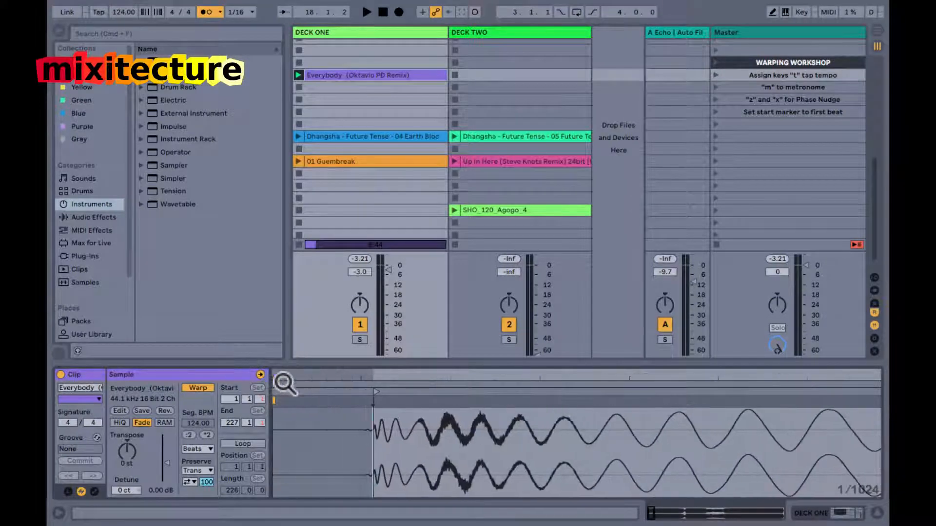
right_click(369, 404)
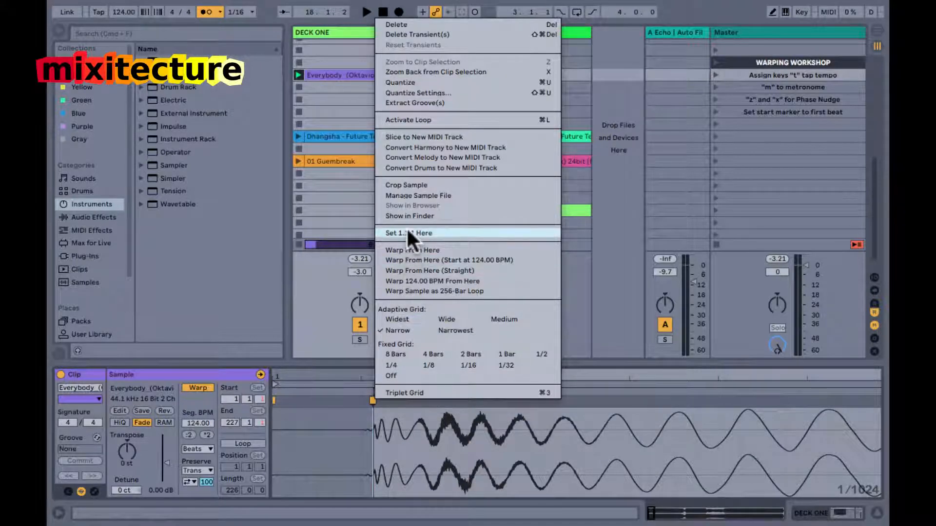
click(427, 233)
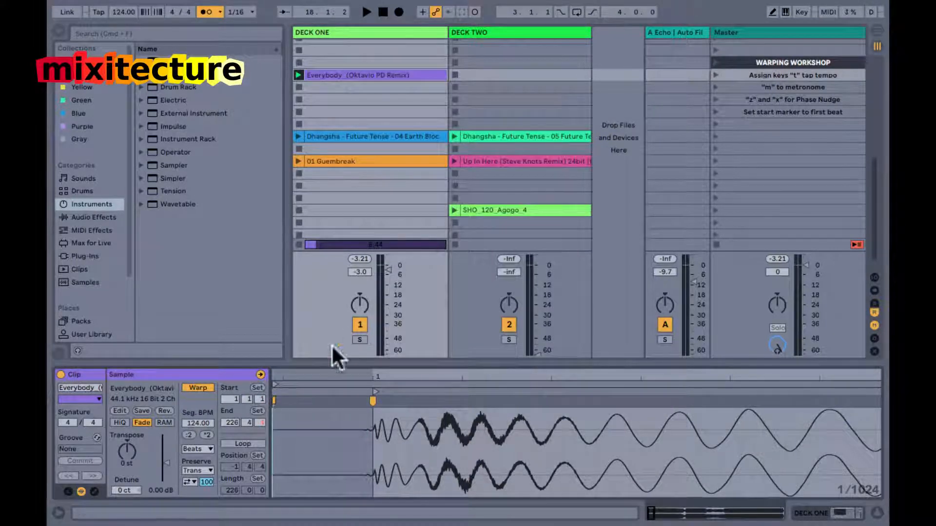
drag(276, 384, 373, 378)
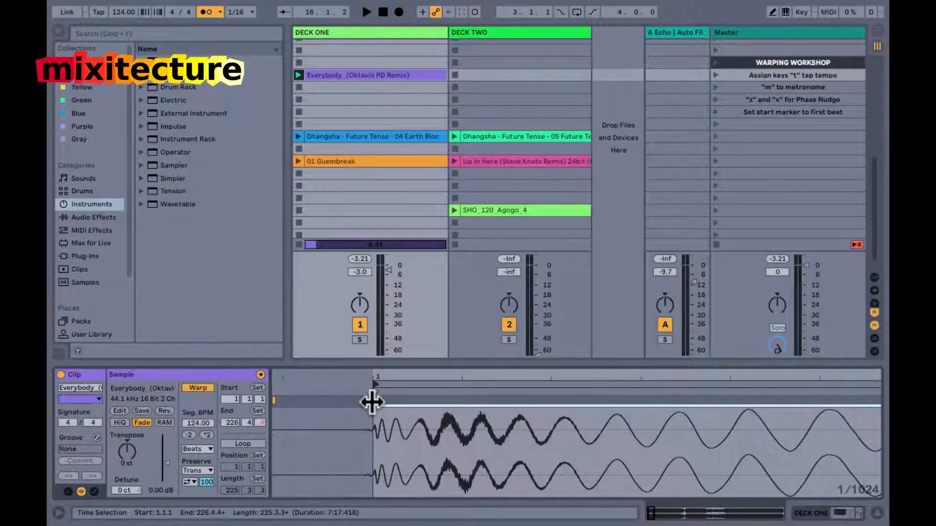
Examine the grid alignment near the end of the Everybody clip and around bar 17, playing it with the metronome for several bars.
drag(387, 378, 328, 378)
drag(620, 379, 618, 377)
drag(873, 376, 869, 378)
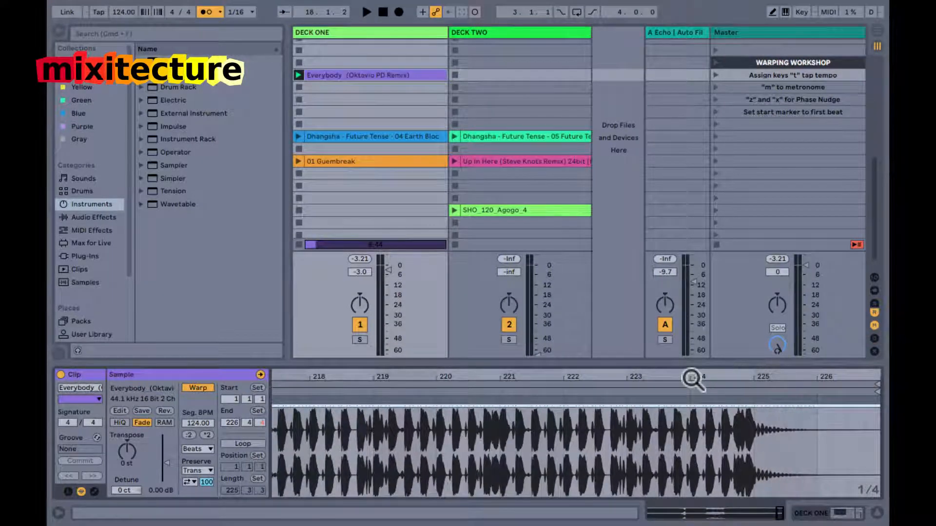
drag(629, 376, 631, 376)
key(space)
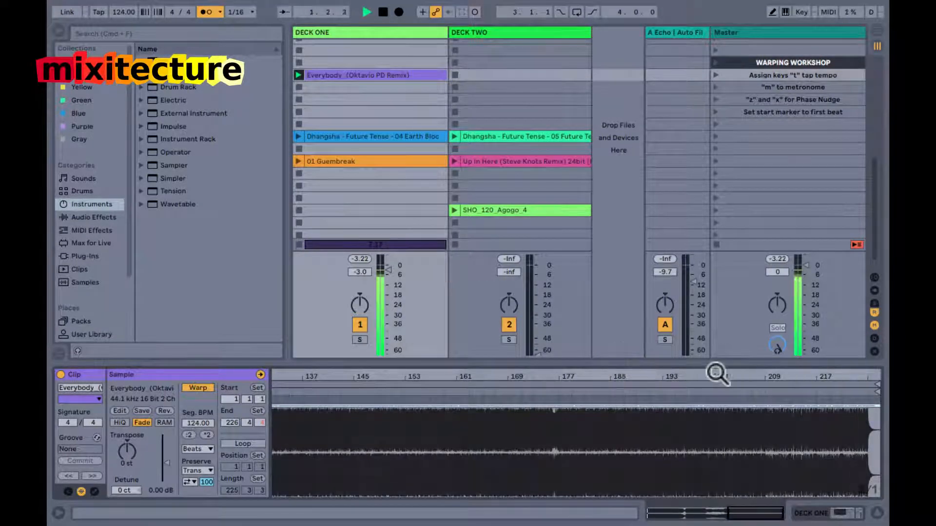
double_click(686, 374)
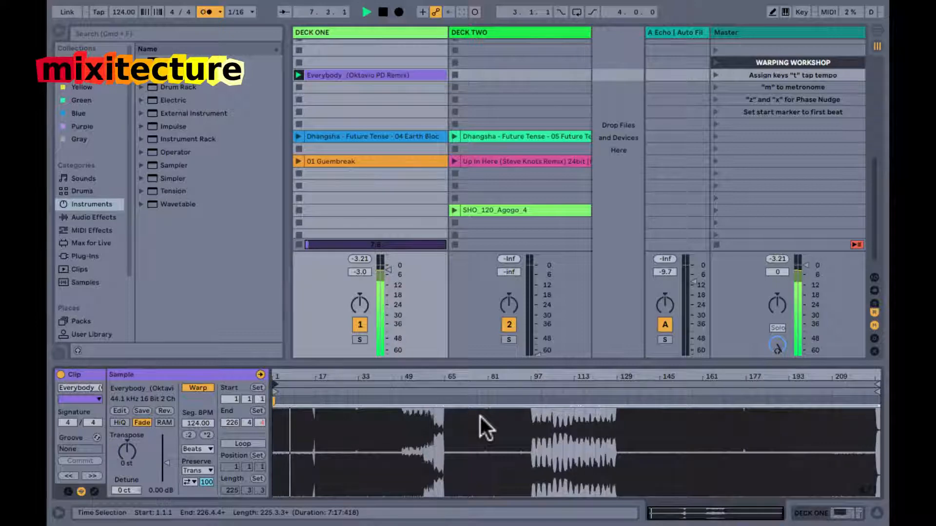
drag(280, 376, 283, 378)
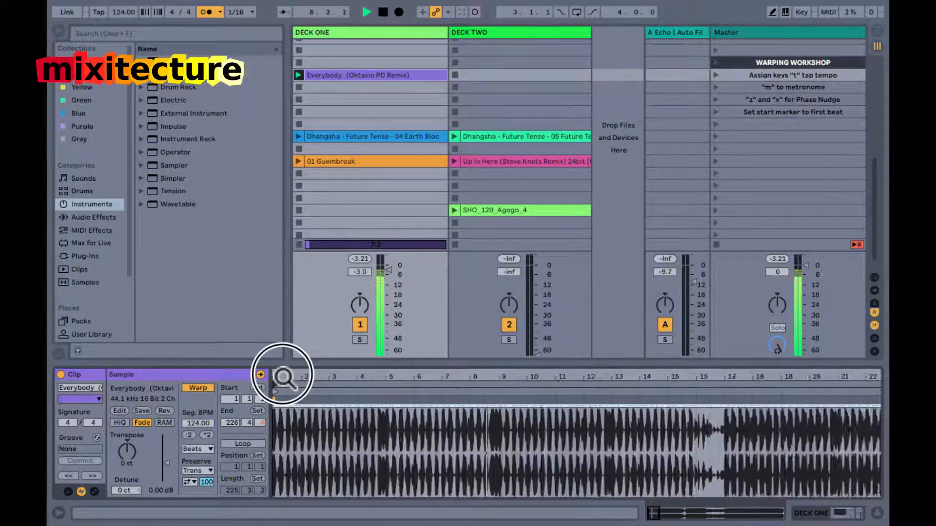
key(space)
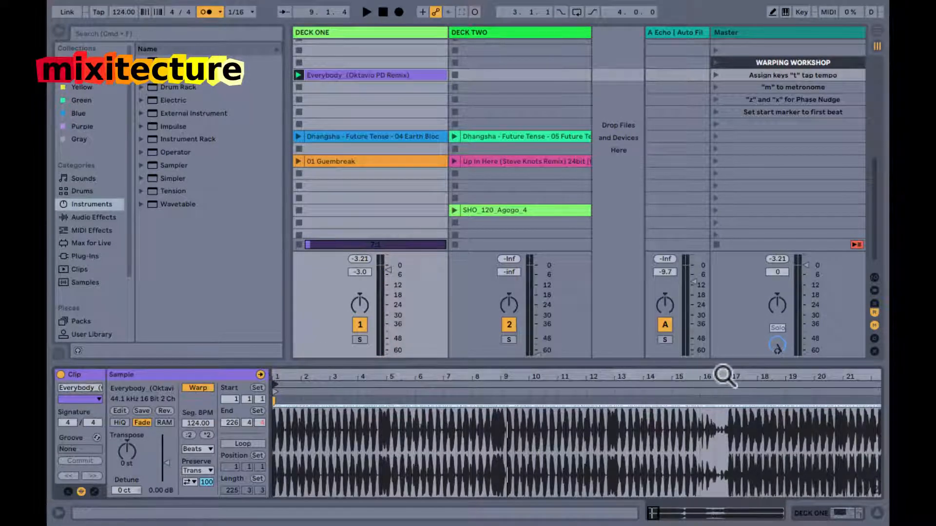
drag(730, 378, 729, 377)
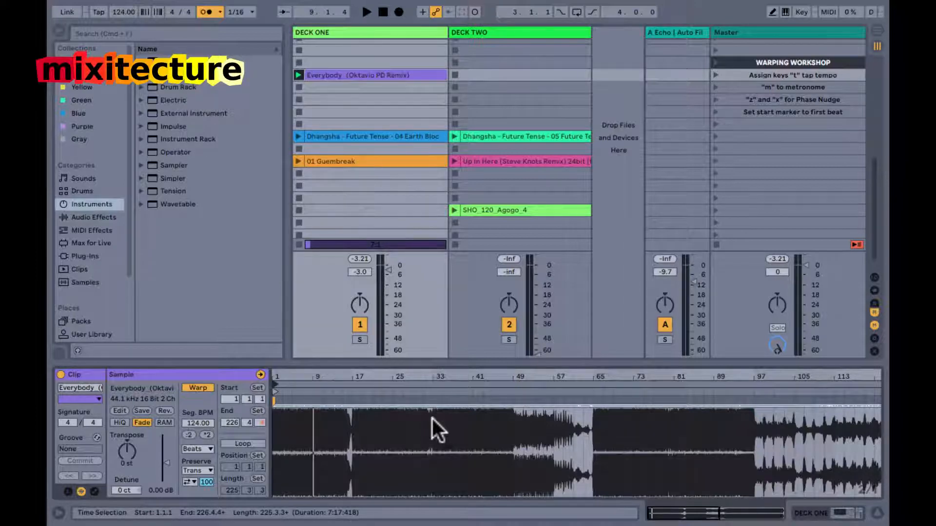
Warp the Everybody clip from the warp marker at its first kick using Warp From Here (Straight).
drag(275, 378, 275, 379)
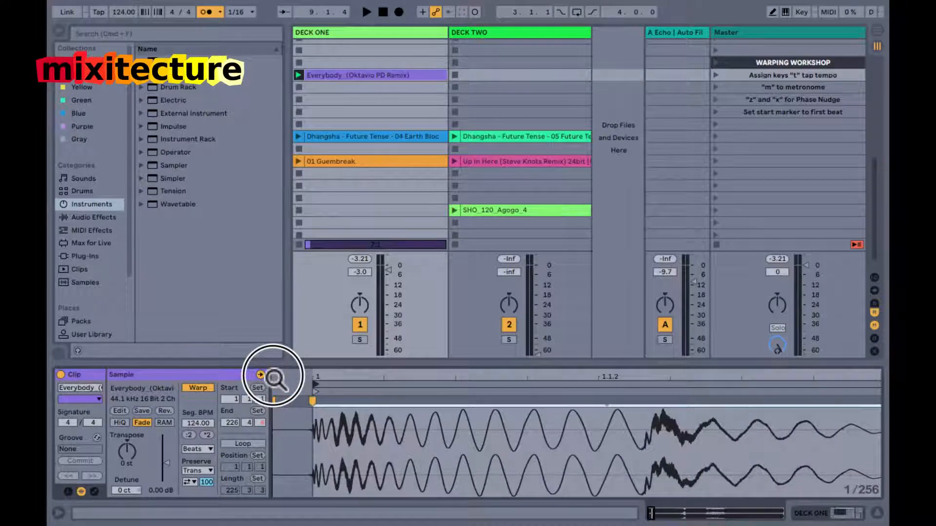
right_click(308, 403)
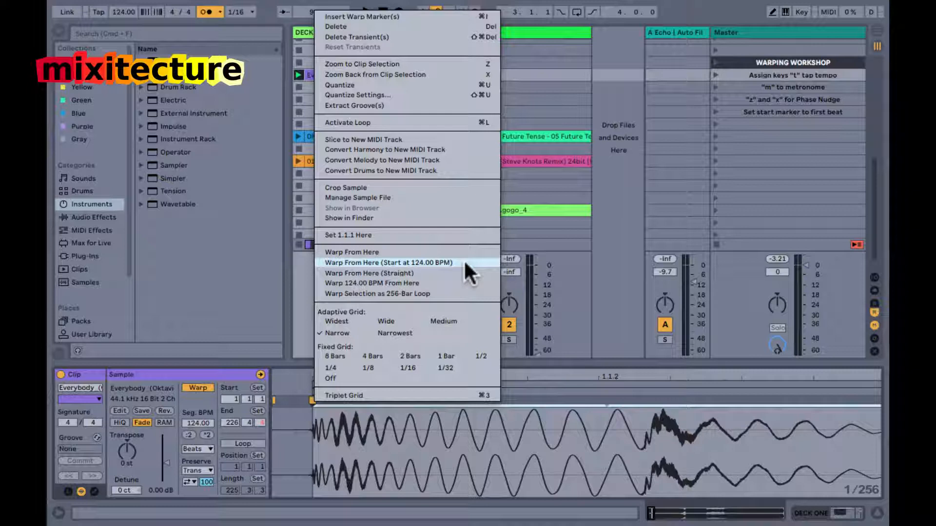
click(423, 273)
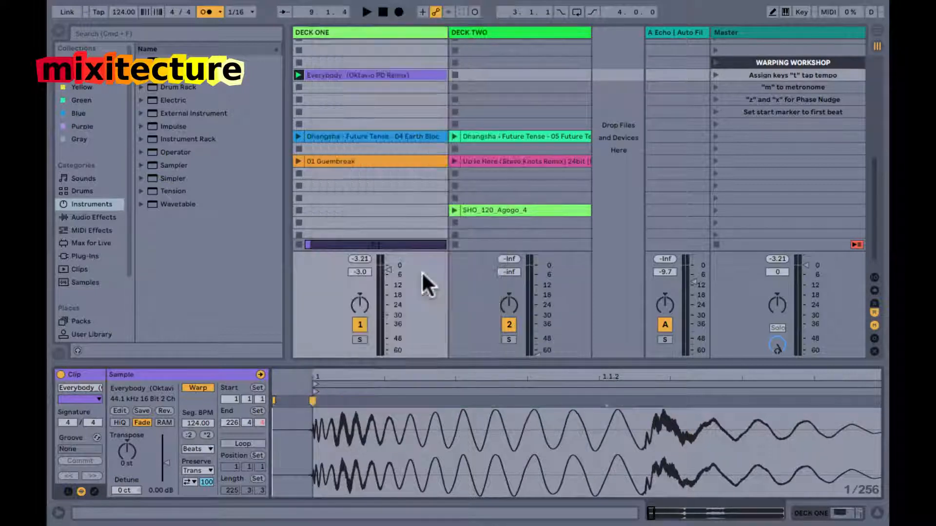
Play the Everybody clip with the metronome and examine how its kicks line up with the grid at bars 2, 17 and 9.
drag(378, 377, 289, 383)
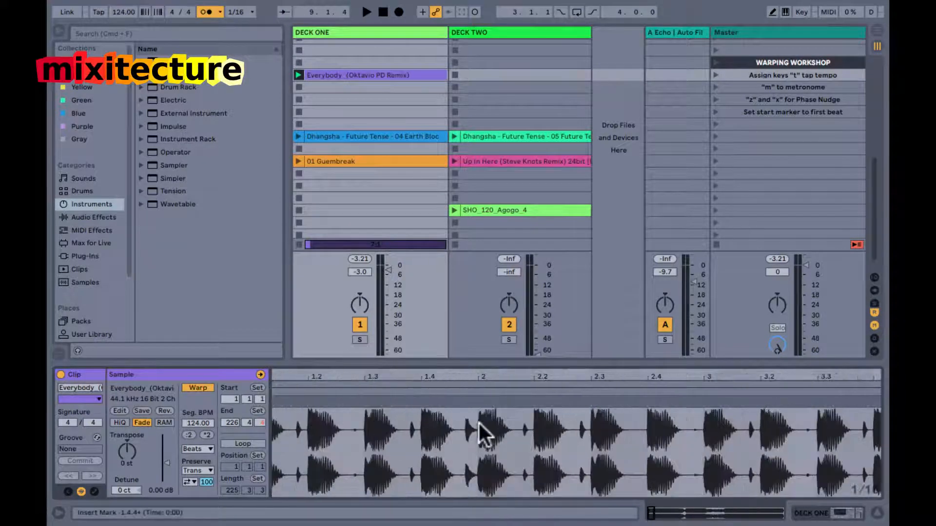
drag(531, 378, 531, 378)
double_click(531, 379)
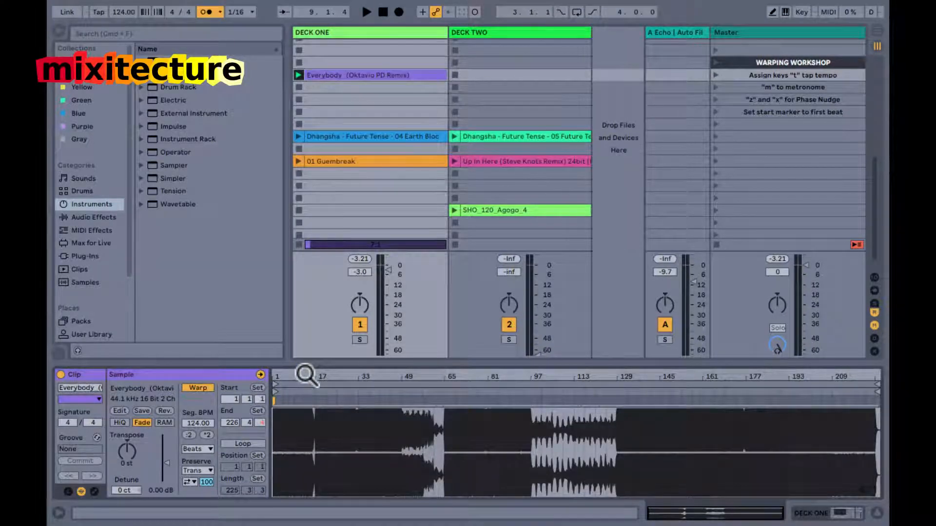
key(space)
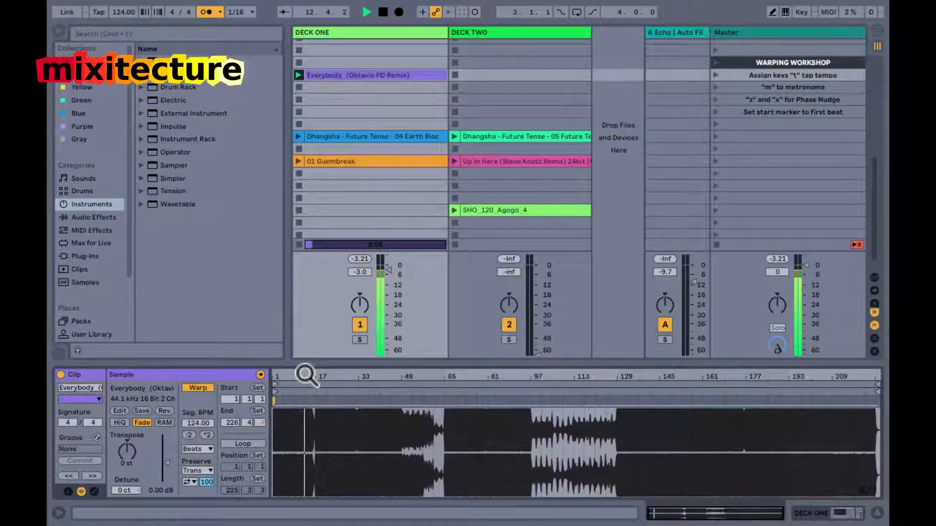
drag(286, 379, 287, 379)
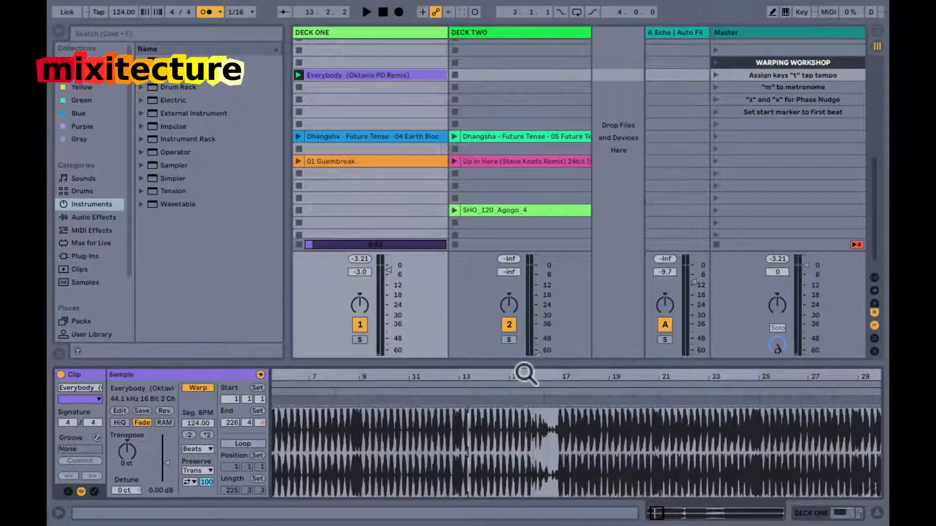
drag(563, 376, 512, 376)
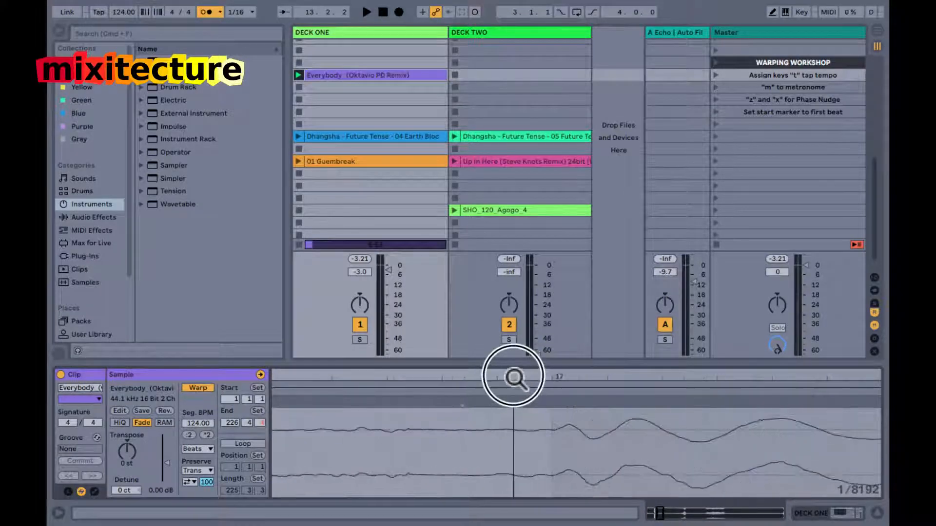
click(550, 400)
double_click(550, 400)
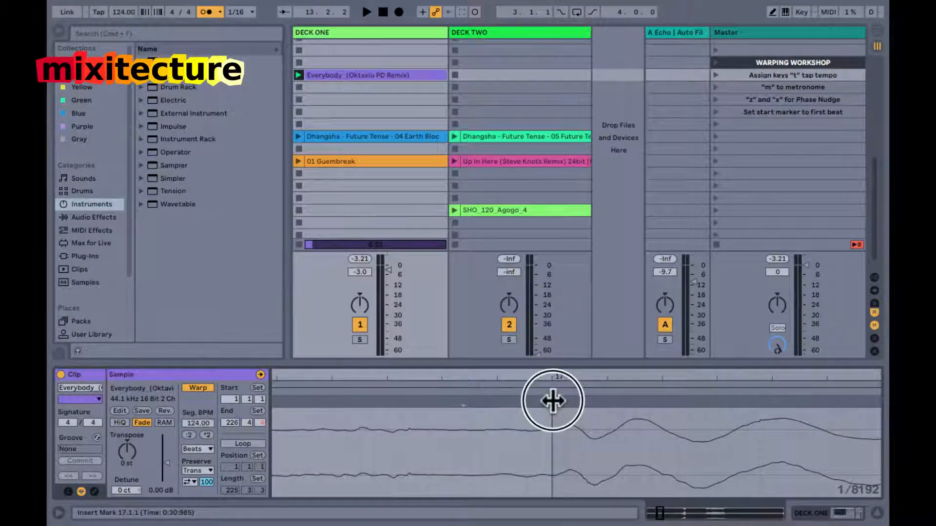
drag(569, 376, 564, 376)
drag(381, 374, 382, 376)
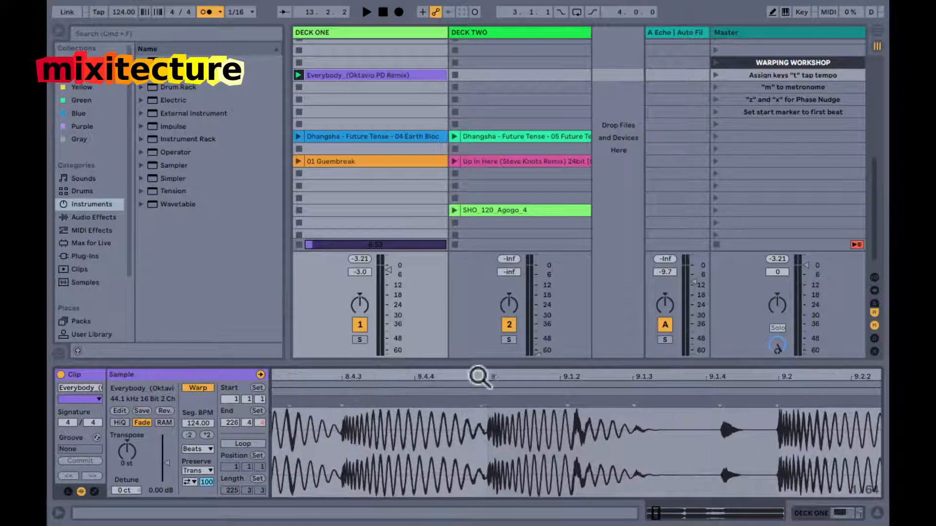
Add a warp marker at 9.1.1 on the kick onset in the Everybody clip.
drag(487, 378, 527, 392)
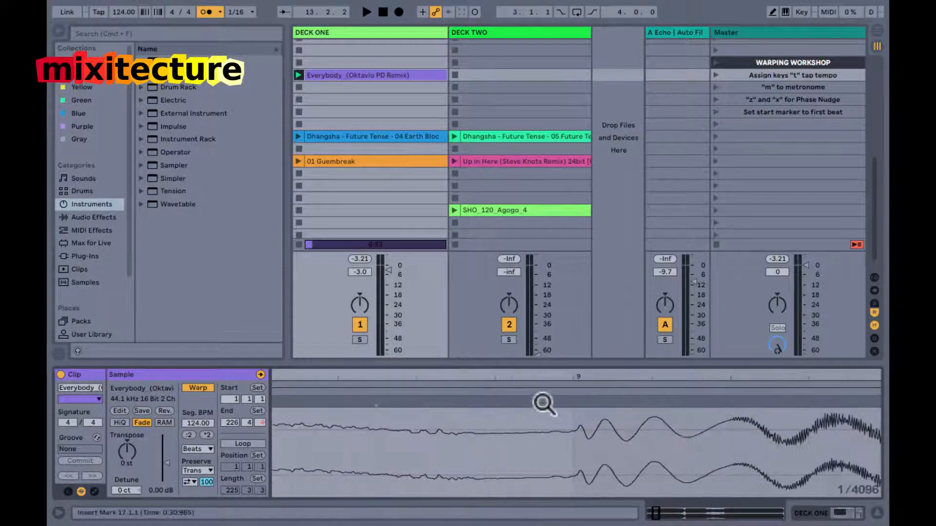
drag(577, 375, 574, 378)
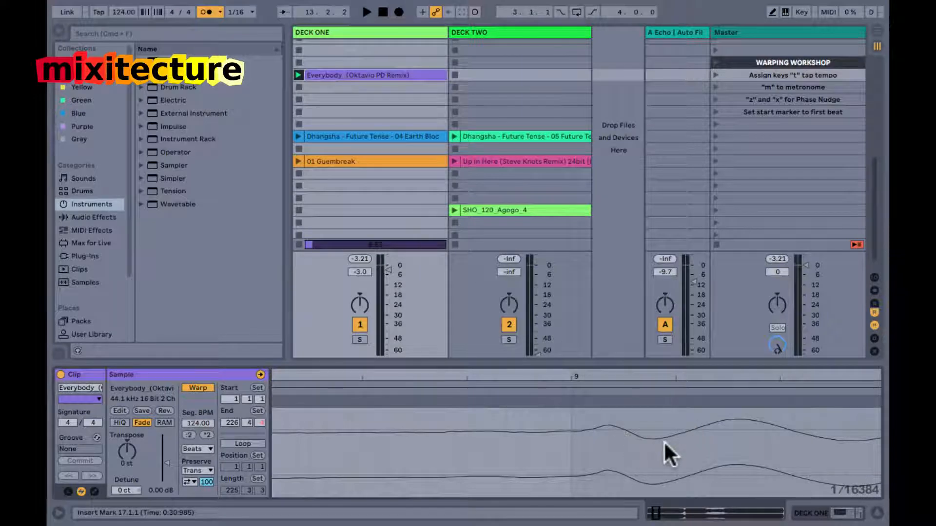
drag(577, 379, 576, 379)
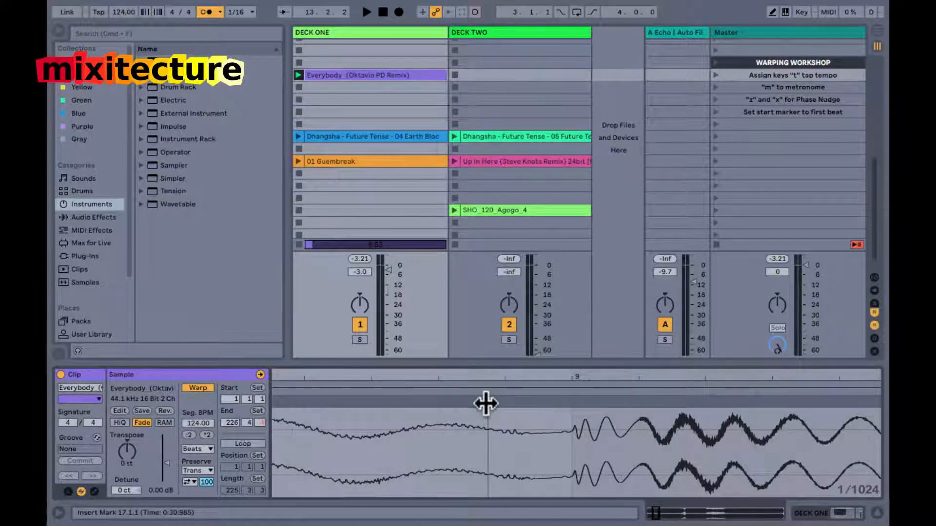
double_click(572, 402)
mouse_move(573, 378)
mouse_down()
mouse_move(575, 361)
mouse_move(575, 376)
mouse_up()
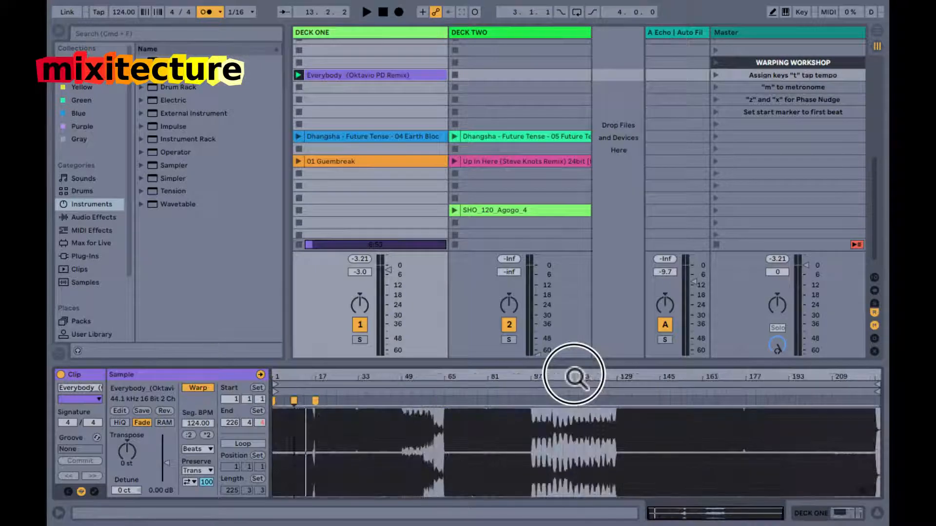
Examine the kick's transient around bar 33 against the grid, marking the short span from 32.4.4 to 33.1.1.
drag(356, 379, 414, 381)
drag(428, 452, 494, 444)
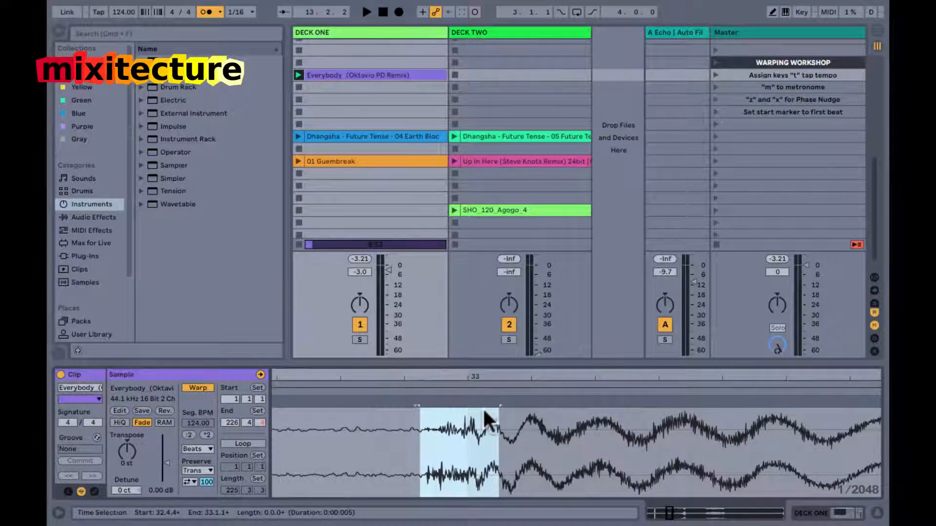
drag(505, 376, 506, 375)
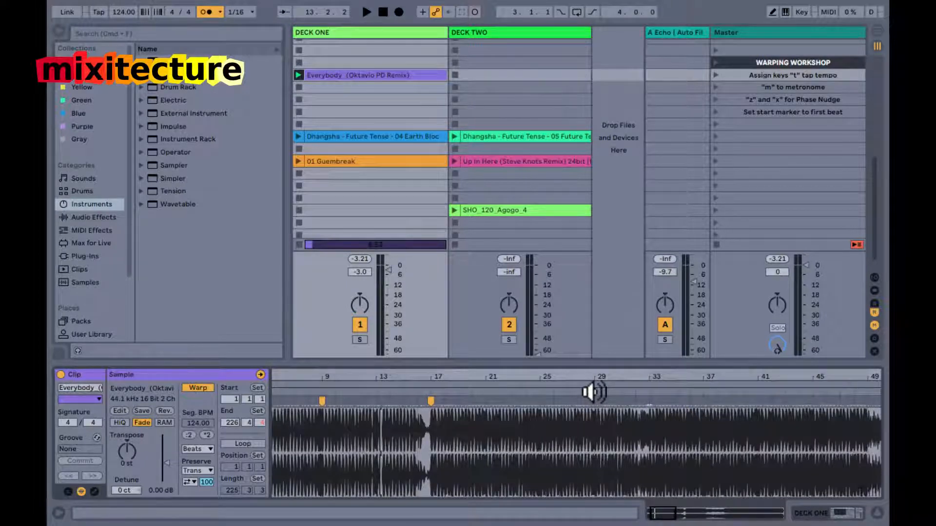
drag(595, 375, 594, 377)
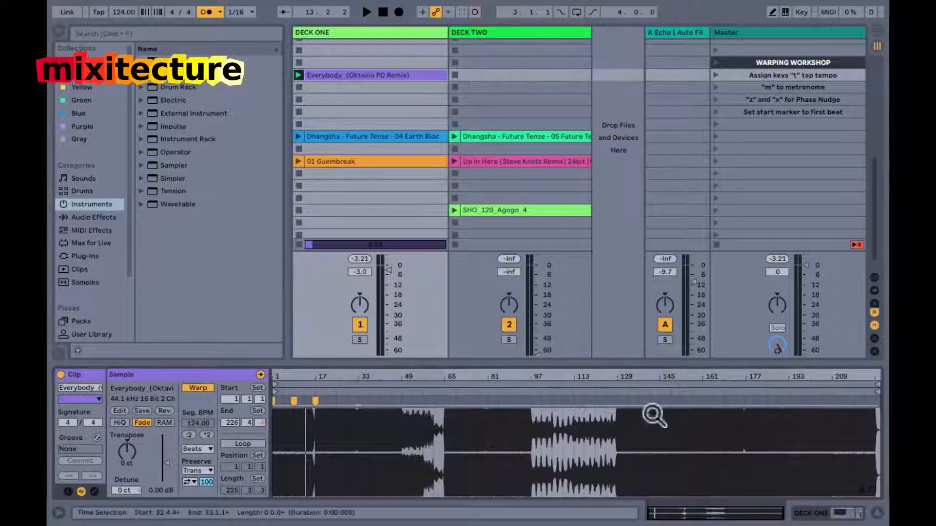
Place a warp marker at 224.3.1 on the kick near the end of the Everybody clip.
click(872, 378)
drag(872, 379, 634, 431)
drag(466, 378, 463, 375)
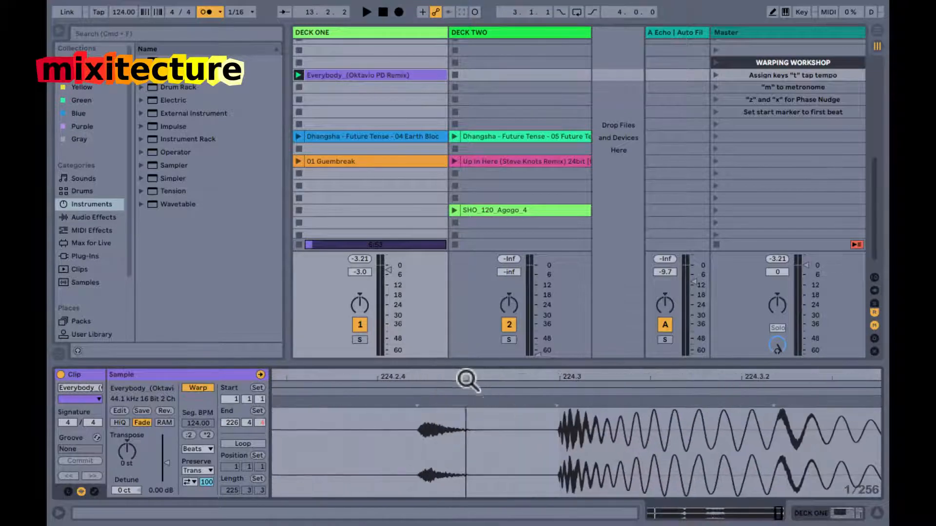
drag(560, 378, 554, 406)
double_click(547, 406)
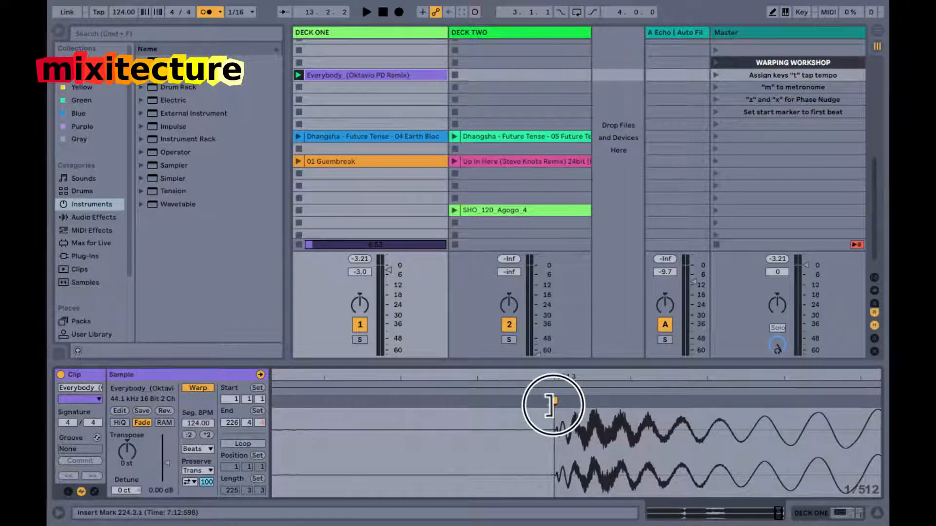
double_click(568, 376)
Remove the warp marker at 224.3.1 near the end of the Everybody clip.
drag(856, 421, 404, 447)
click(488, 436)
drag(445, 378, 444, 378)
drag(540, 378, 535, 378)
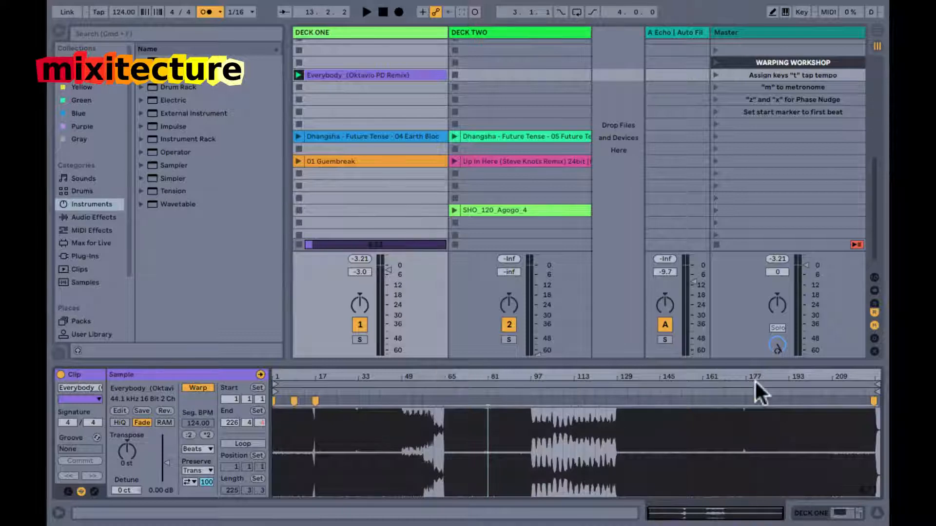
click(872, 402)
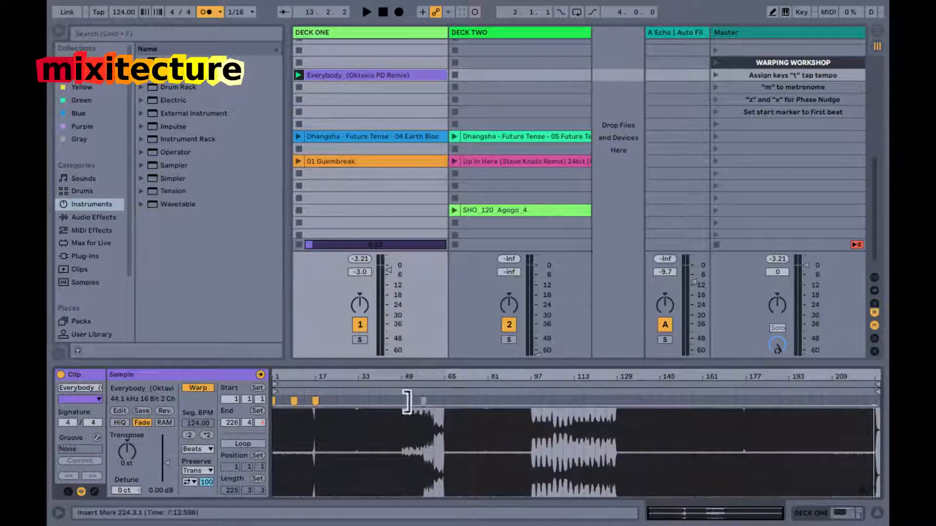
Play the Everybody clip from around bar 29 and add a warp marker on the kick at bar 33.
drag(278, 374, 279, 372)
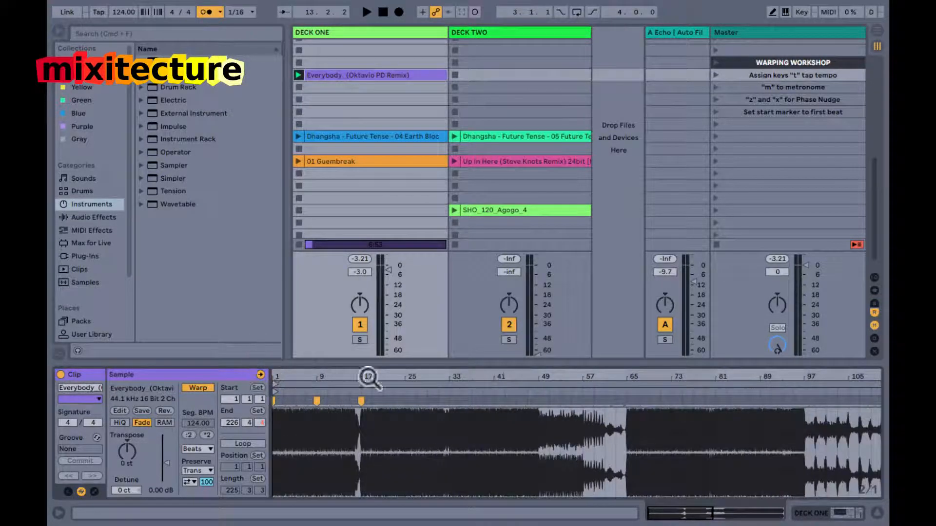
click(424, 395)
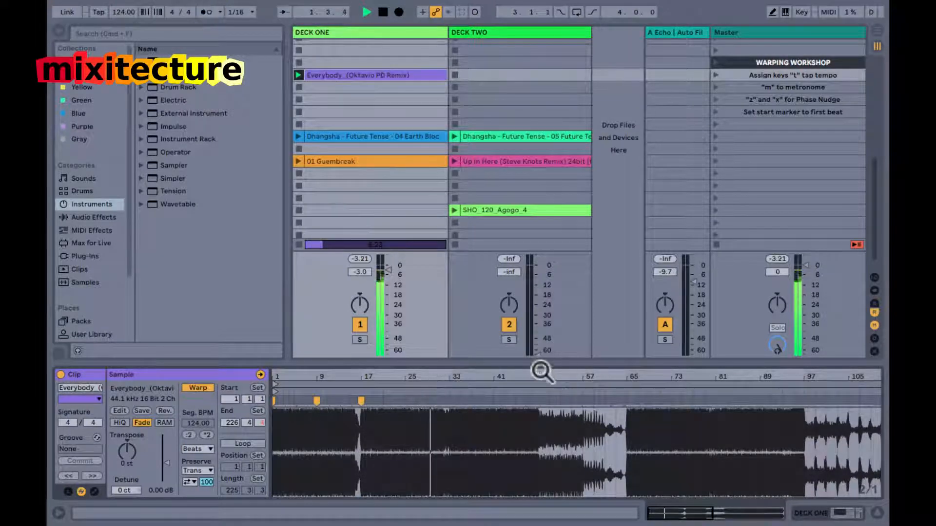
drag(435, 381, 654, 361)
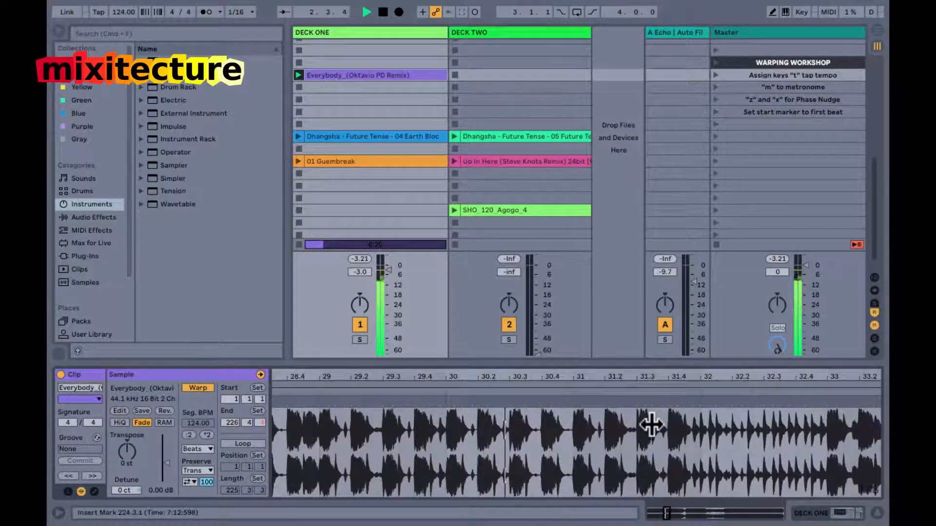
mouse_move(648, 376)
mouse_down()
mouse_move(581, 381)
mouse_move(634, 403)
mouse_up()
double_click(623, 404)
double_click(635, 378)
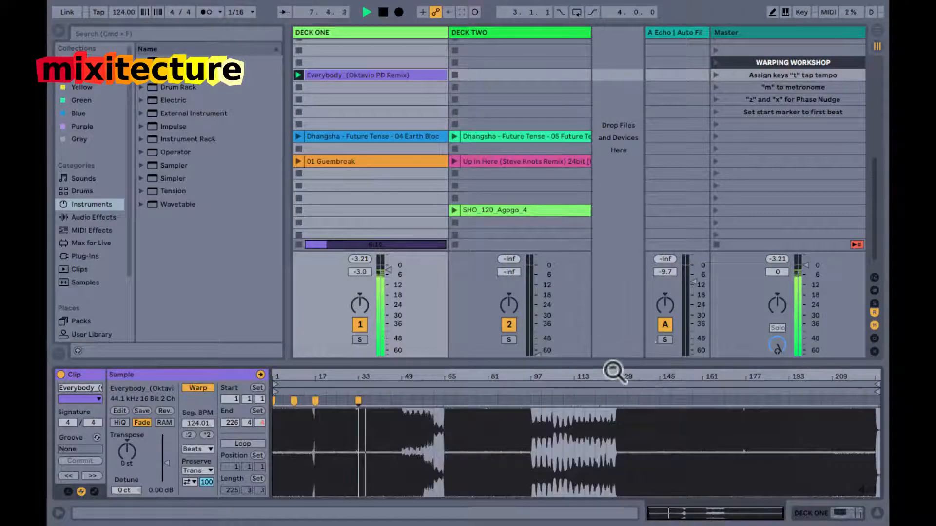
Add a warp marker on the kick at bar 65, where the first breakdown ends.
drag(444, 375, 534, 404)
double_click(561, 401)
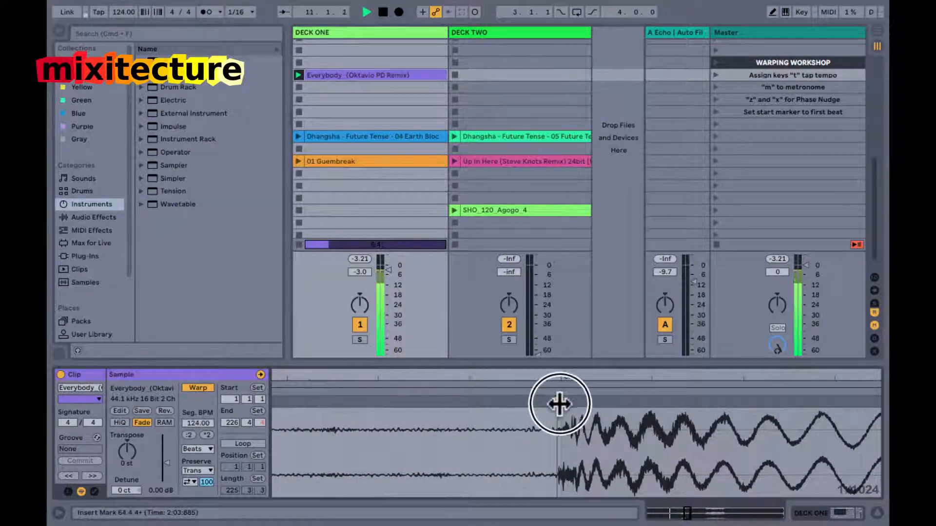
double_click(560, 372)
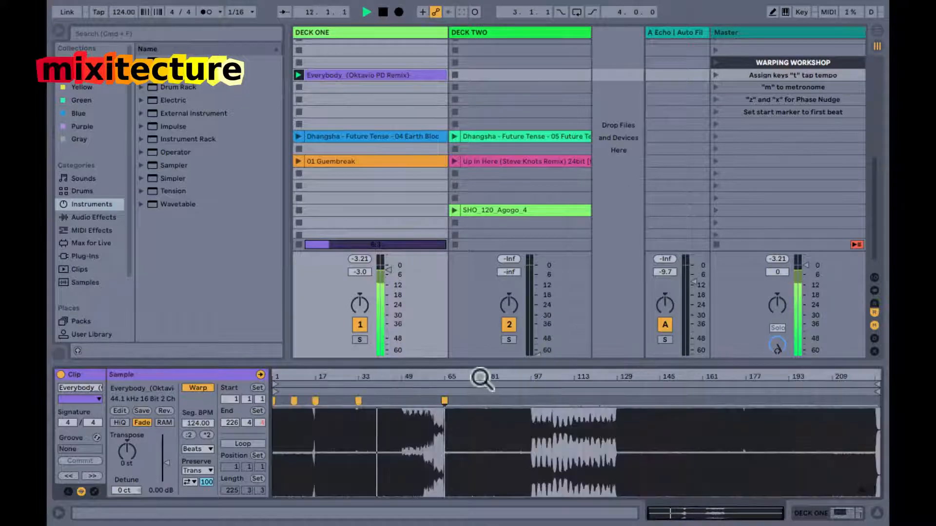
Add a warp marker at 129.1.1, where the second breakdown ends.
drag(617, 379, 616, 383)
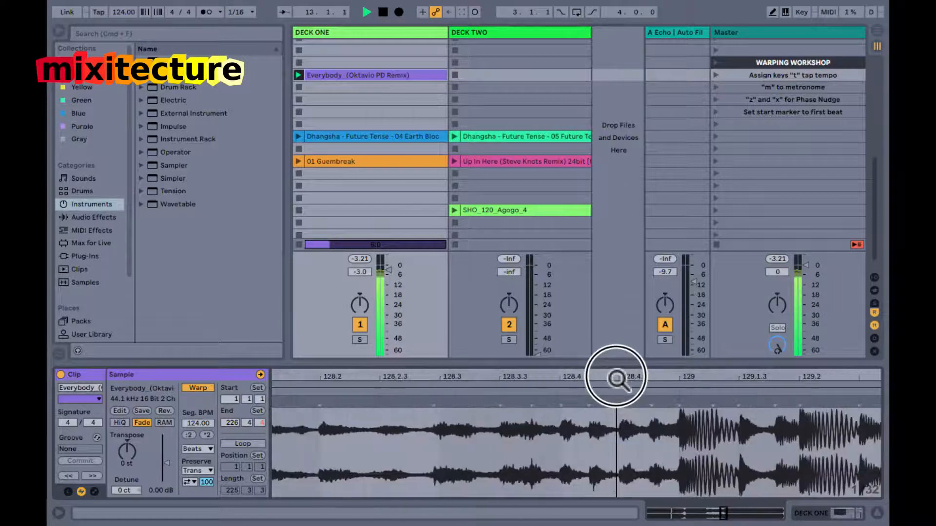
drag(681, 375, 652, 389)
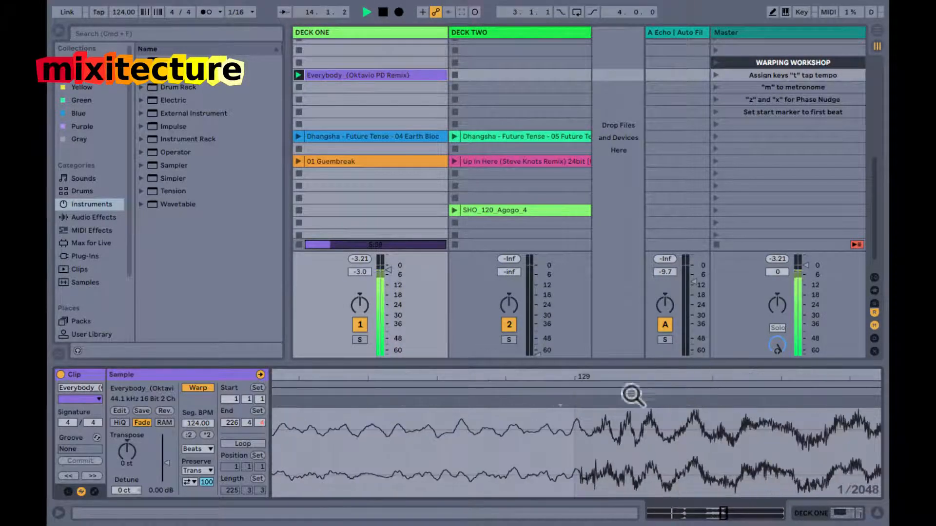
double_click(580, 400)
mouse_move(581, 401)
mouse_down()
mouse_move(579, 360)
mouse_move(580, 376)
mouse_up()
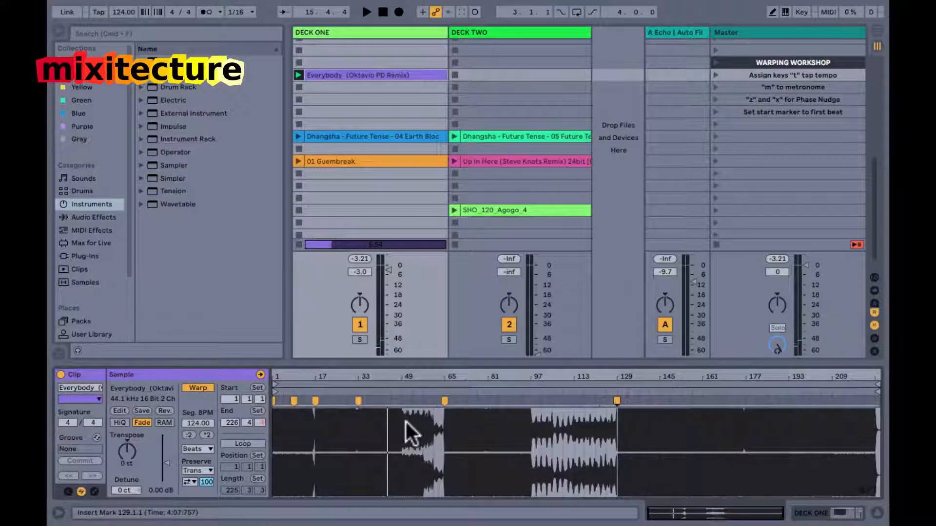
Inspect the breakdown from 49.1.1 to 65.1.1 and the section boundaries at bars 97 and 129.
drag(401, 422, 434, 431)
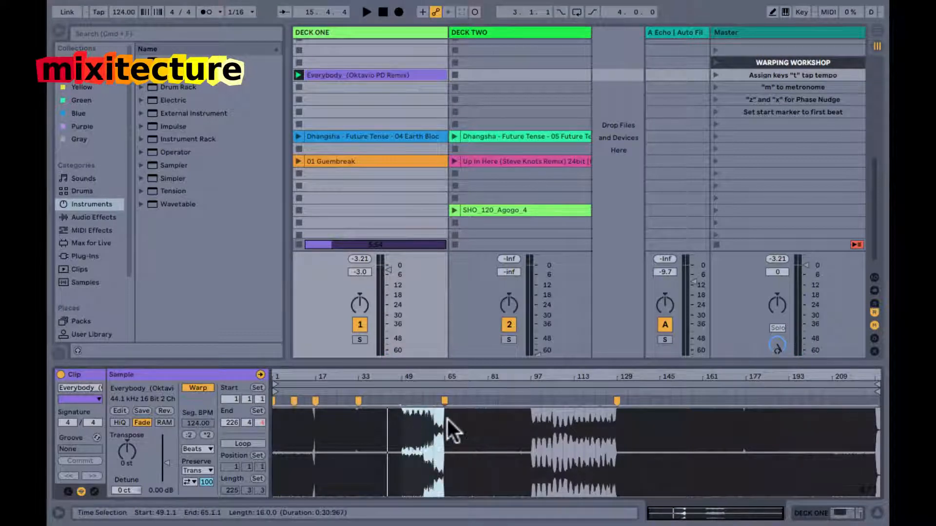
click(448, 429)
click(532, 428)
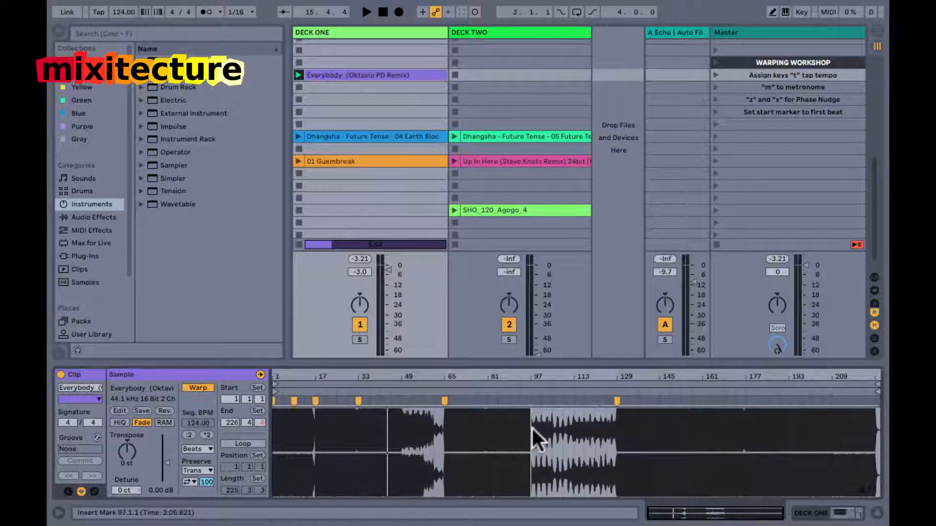
click(616, 446)
Play the clip from just before bar 177 and add a warp marker on the kick at bar 177.
drag(763, 378, 565, 376)
drag(755, 378, 669, 389)
key(space)
key(space)
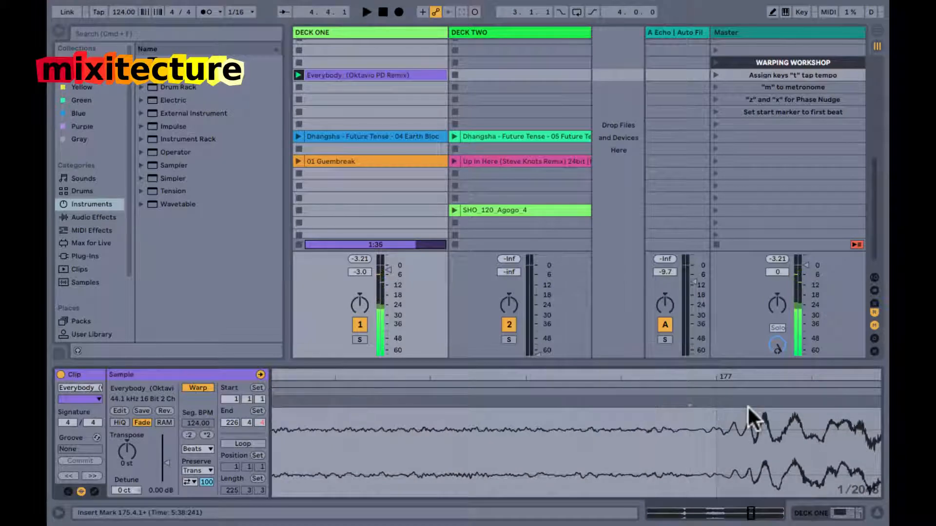
drag(741, 375, 745, 374)
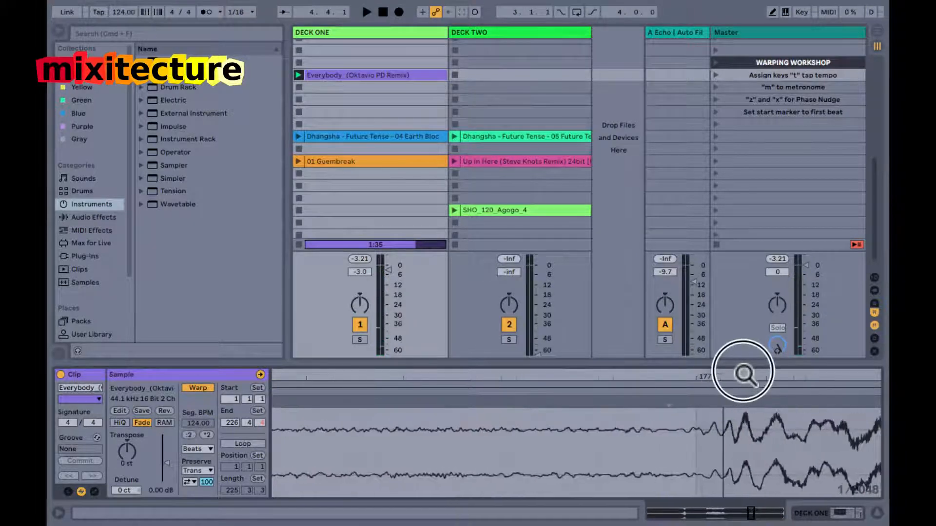
click(703, 398)
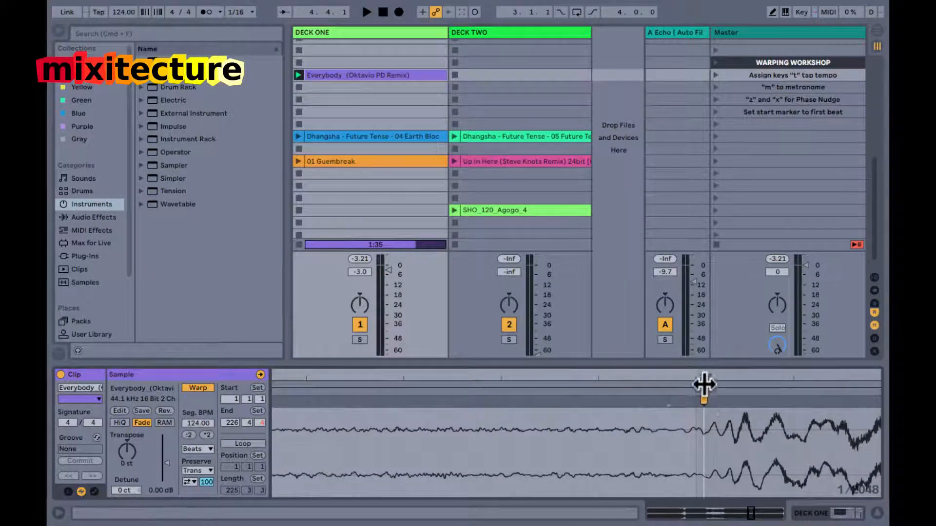
mouse_move(704, 372)
mouse_down()
mouse_move(704, 396)
mouse_move(634, 401)
mouse_move(624, 293)
mouse_up()
Select the clip's section from 177.1.1 to 227.1.1 and examine its waveform up to the end.
drag(748, 429, 888, 424)
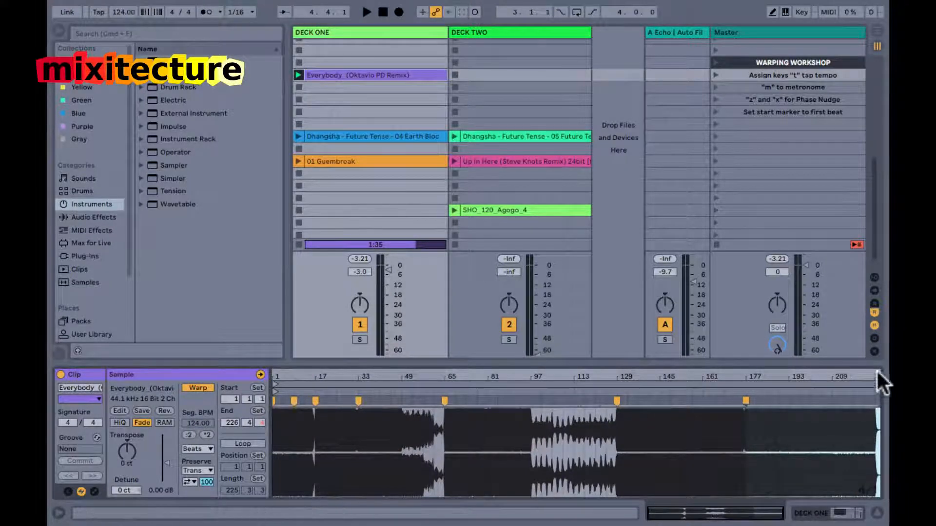
drag(879, 375, 830, 405)
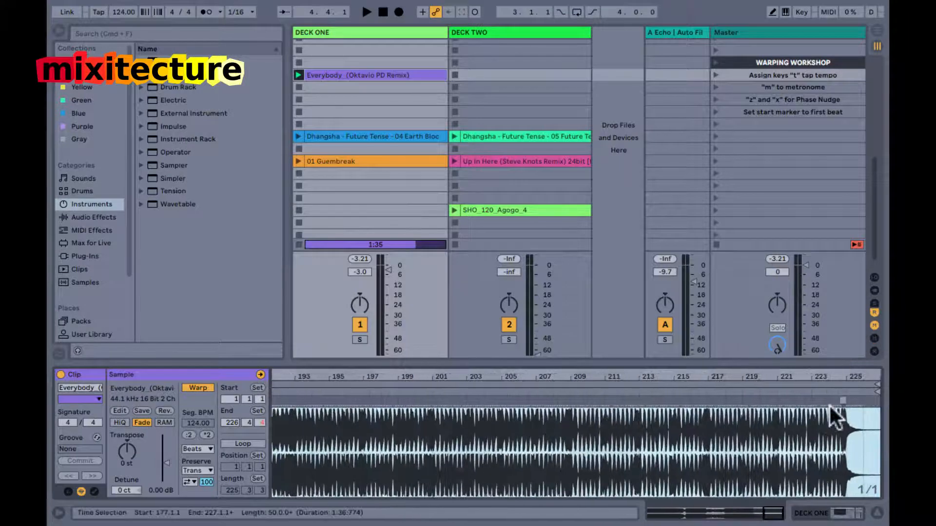
drag(838, 379, 855, 380)
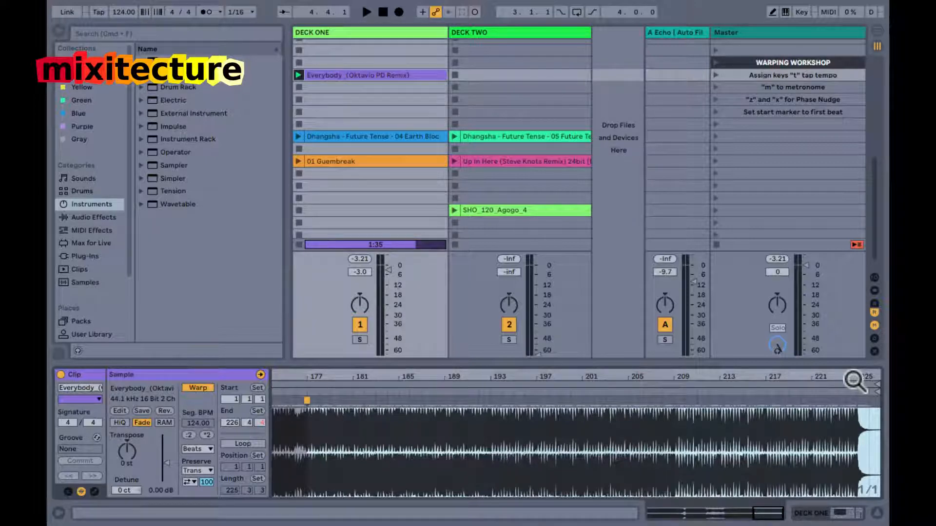
drag(848, 375, 847, 374)
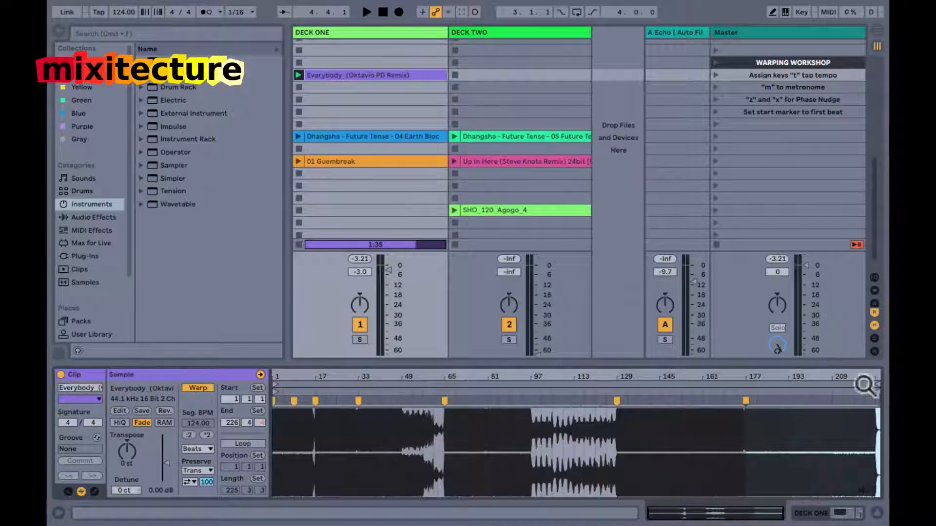
click(843, 425)
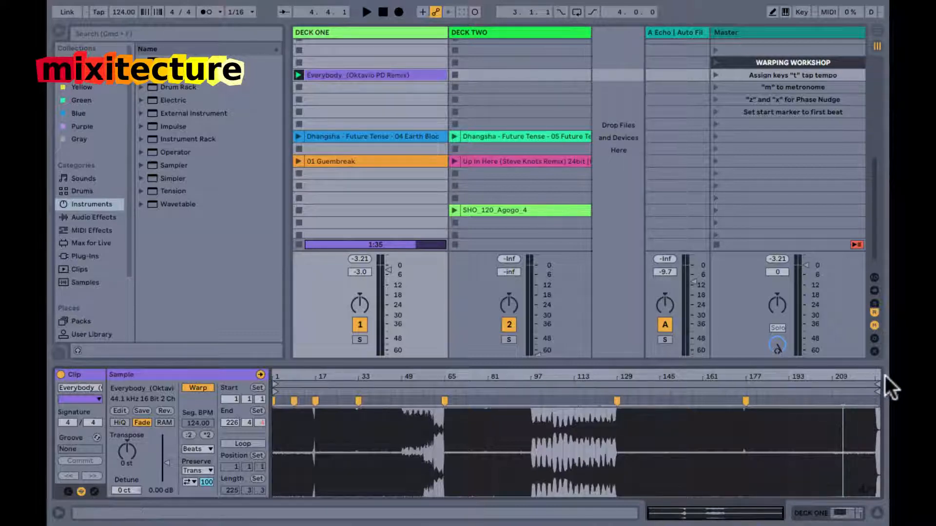
Play the clip's closing section and add a warp marker at 209.1.1 on the kick onset.
drag(874, 378, 873, 378)
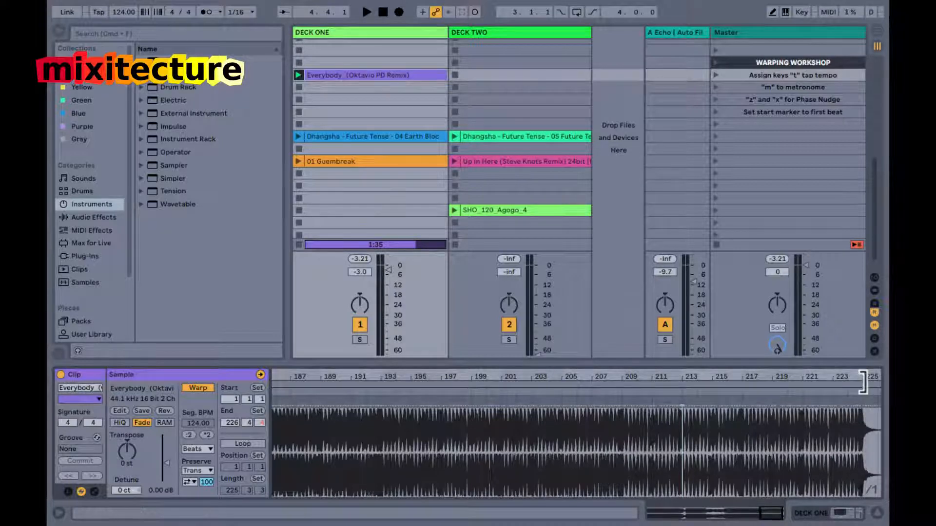
drag(638, 378, 600, 381)
click(568, 393)
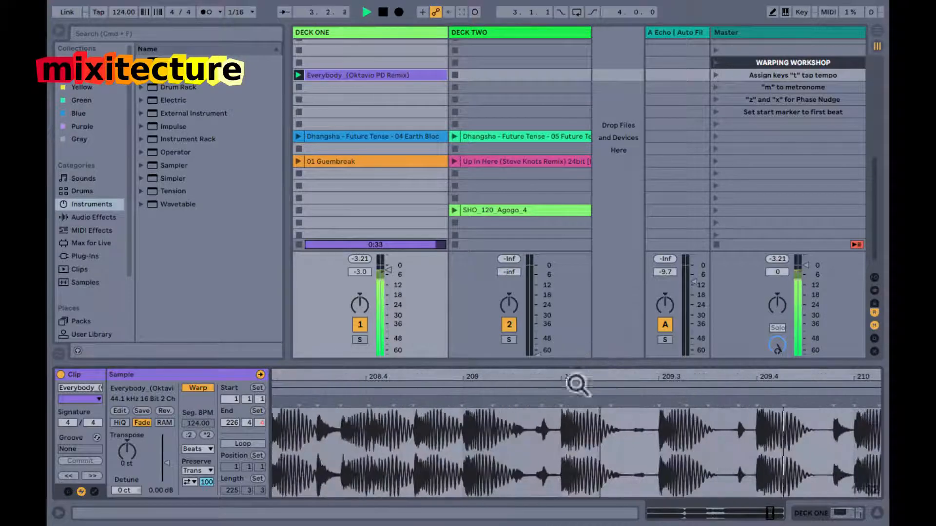
drag(466, 376, 456, 377)
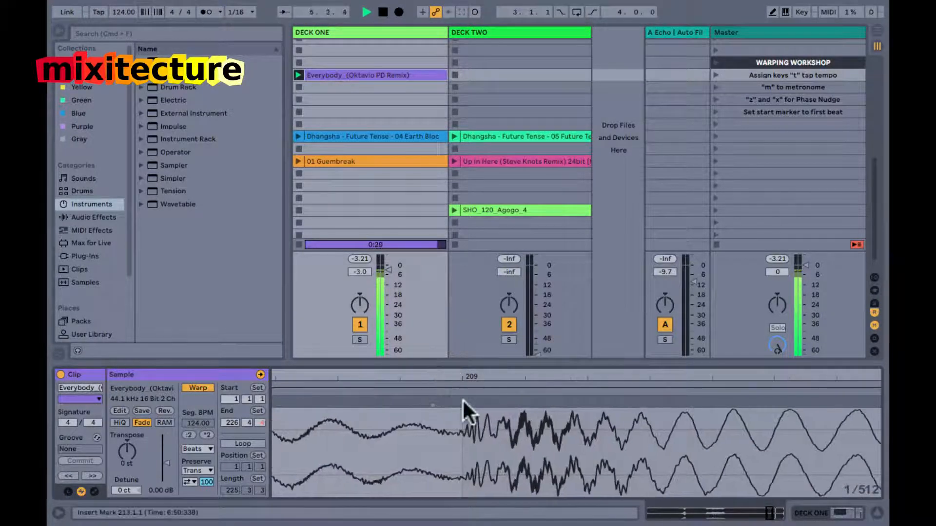
double_click(460, 401)
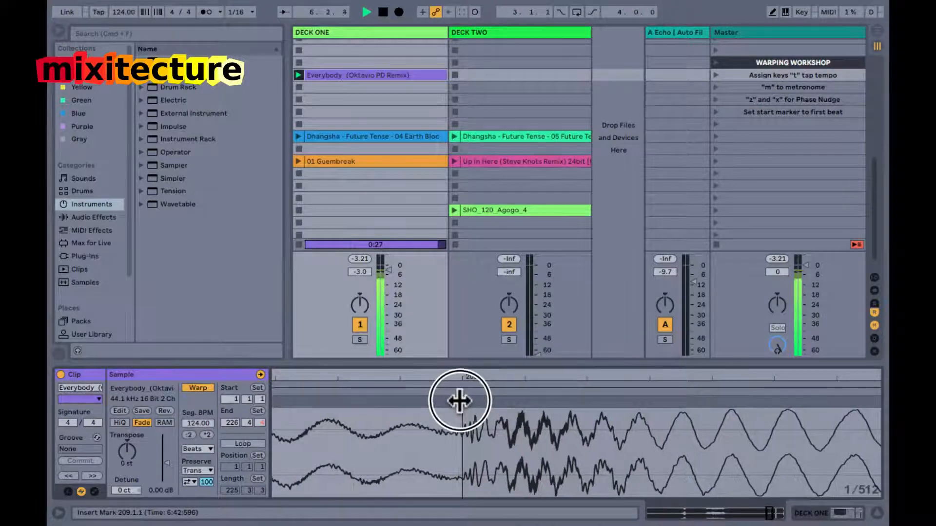
Add a warp marker on a kick onset in bar 224, close to the end of the clip.
mouse_move(475, 375)
mouse_down()
mouse_move(892, 376)
mouse_move(830, 378)
mouse_up()
drag(534, 382, 585, 377)
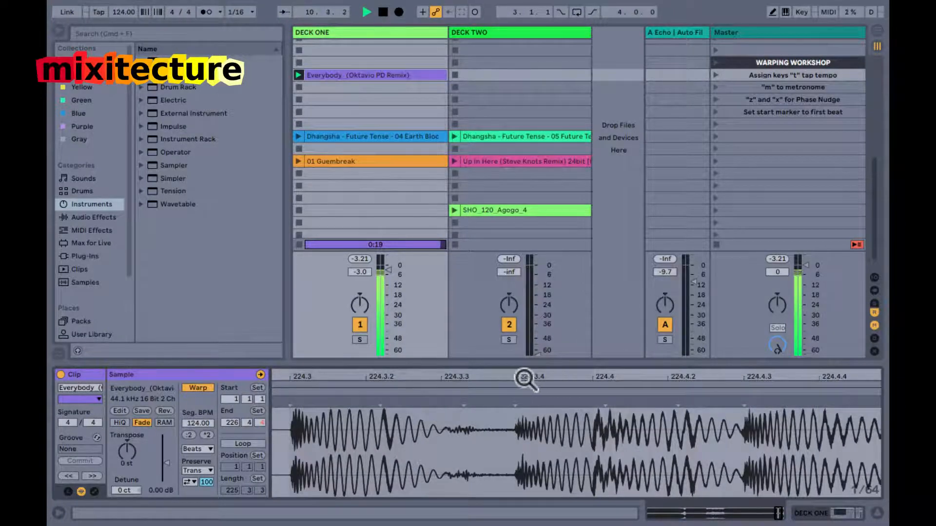
mouse_move(519, 375)
mouse_down()
mouse_move(512, 402)
mouse_move(533, 376)
mouse_up()
double_click(505, 401)
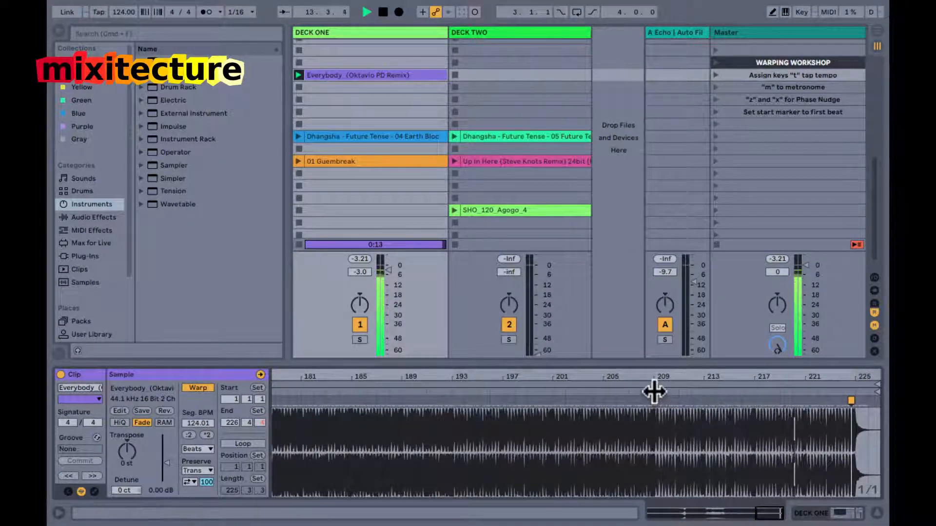
Loop the clip's closing section from 209.1.1 with a length of 16 bars.
drag(653, 419, 854, 428)
key(super+l)
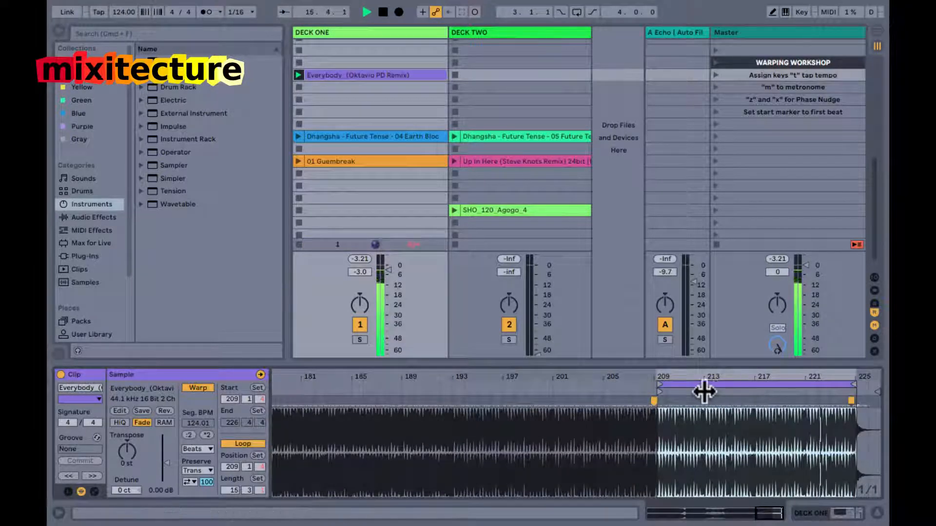
drag(658, 384, 655, 385)
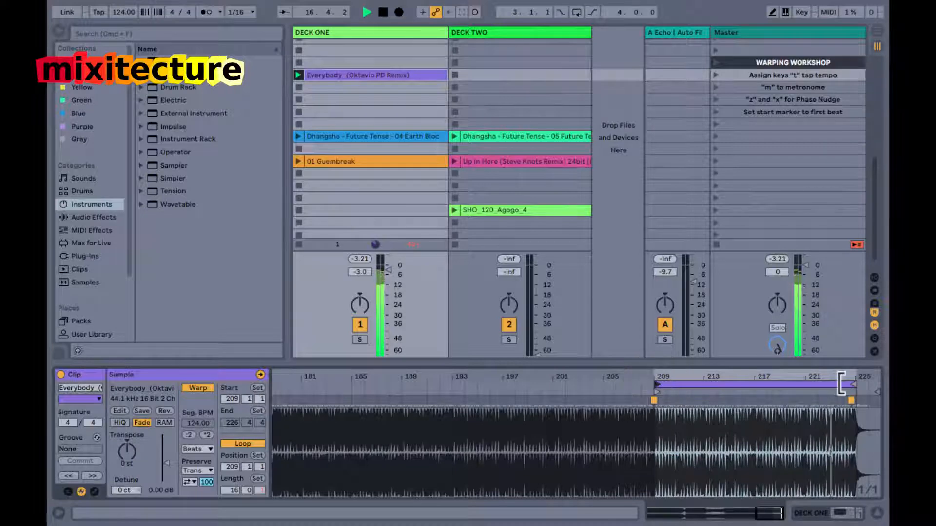
drag(854, 385, 852, 385)
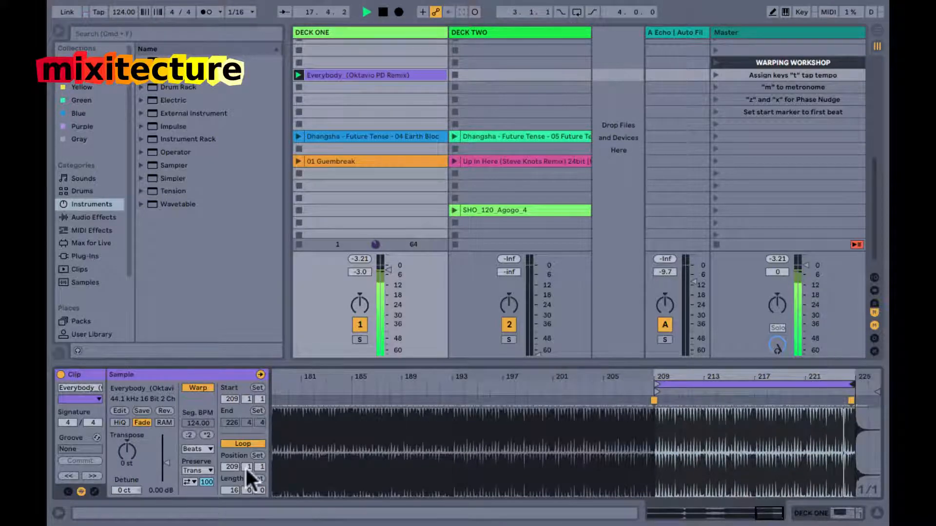
Set the clip's start position to 1.1.1 and check playback briefly from there.
click(228, 399)
text(1)
key(Return)
key(space)
key(space)
key(space)
Review the warp markers across the whole clip, including the intro to bar 33, the section from 97.1.1 to 129.1.1 and bar 177.
drag(382, 374, 382, 349)
scroll(302, 440, left, 1)
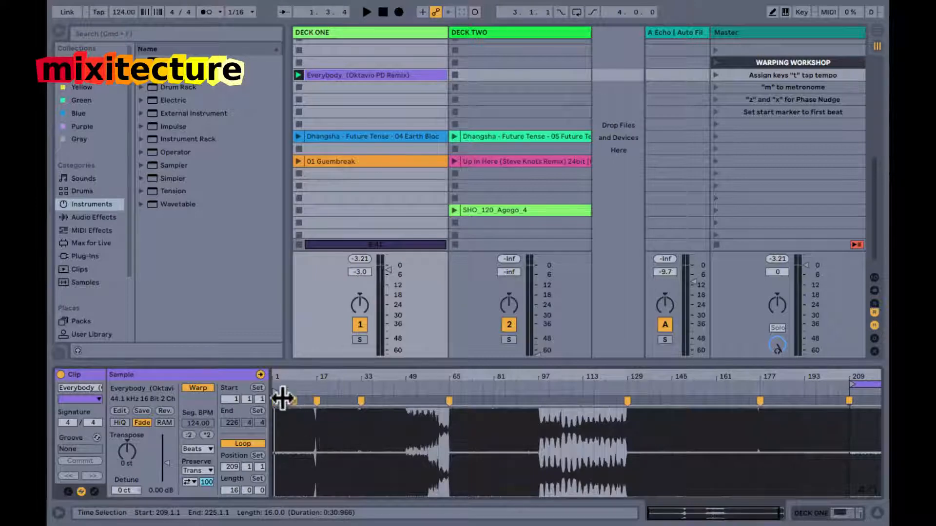
drag(273, 376, 273, 378)
drag(357, 426, 247, 426)
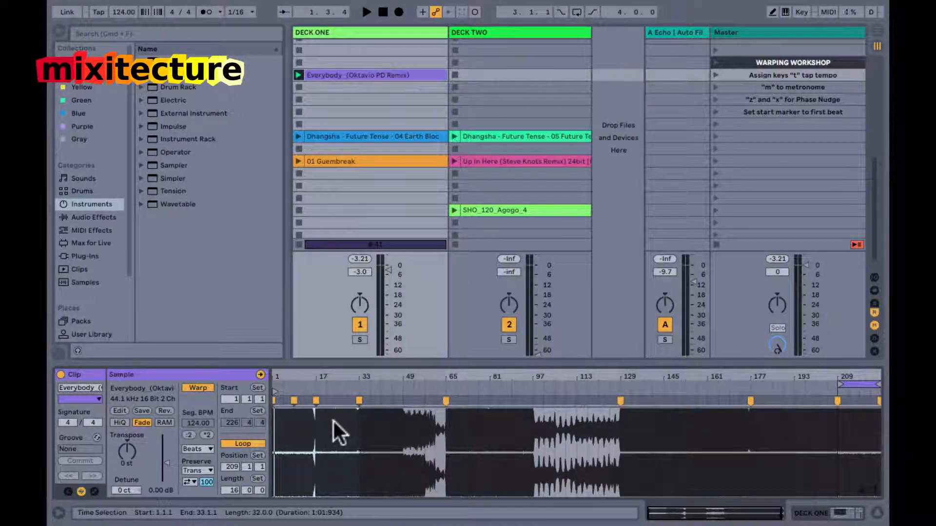
click(355, 431)
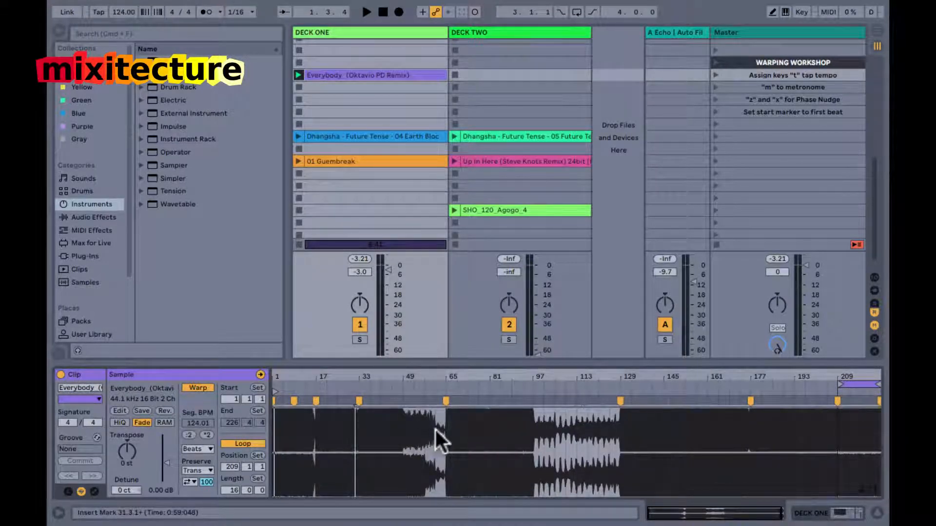
double_click(447, 401)
drag(532, 432, 617, 453)
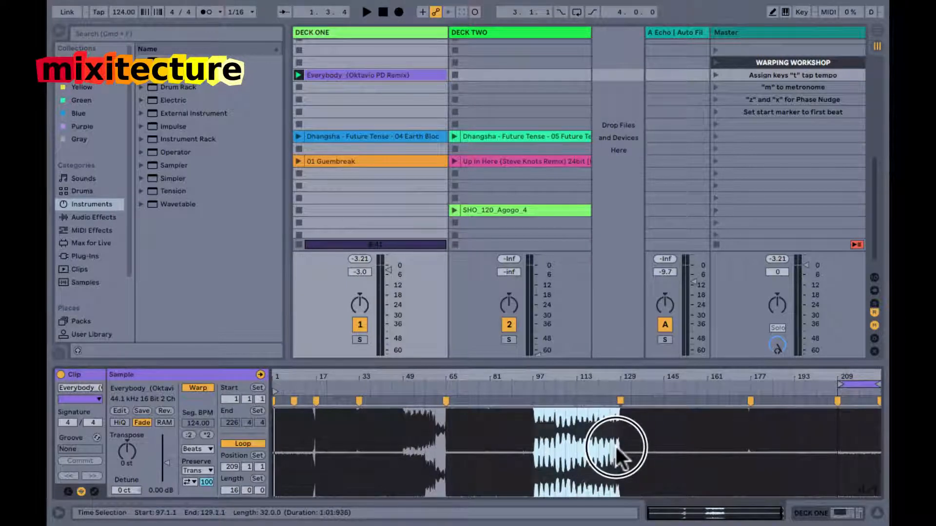
click(751, 438)
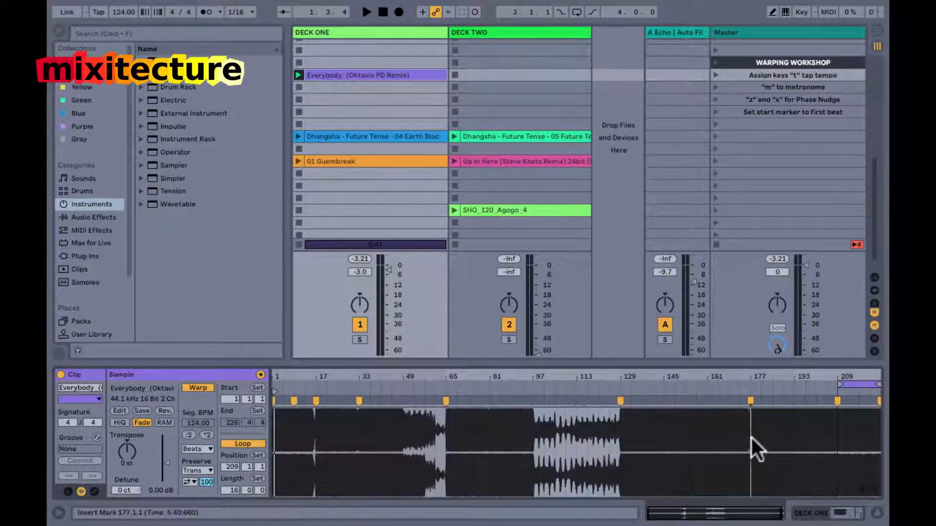
Play the clip from just before its loop at bar 209 and move the 01 Guembreak clip to an empty slot on Deck Two.
drag(878, 373, 878, 380)
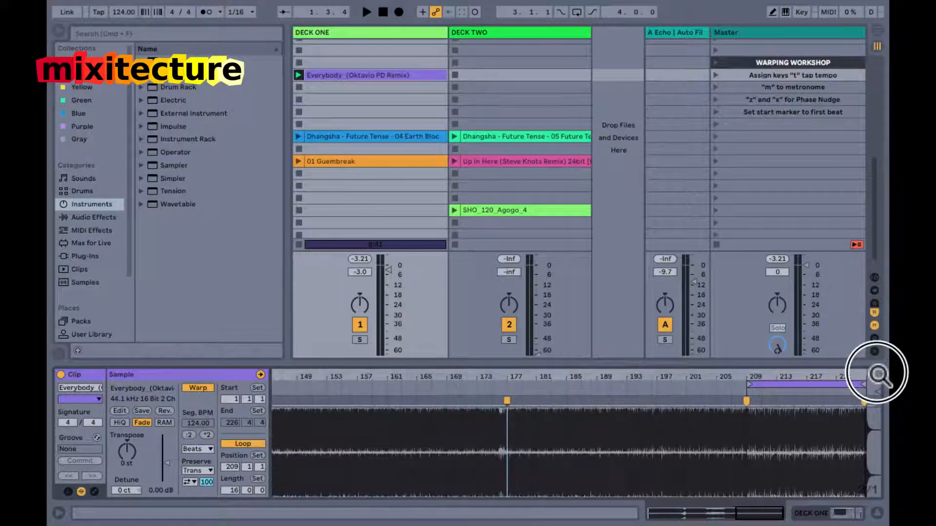
click(731, 391)
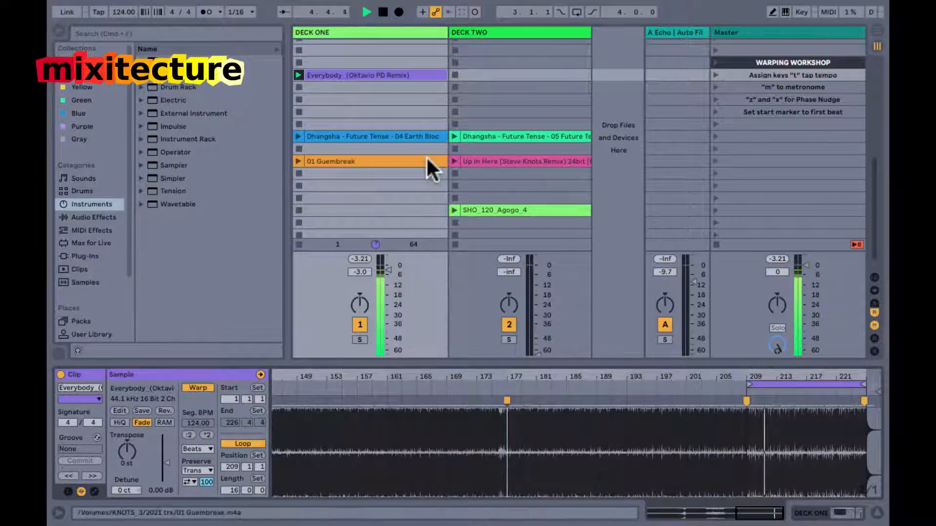
drag(416, 157, 516, 89)
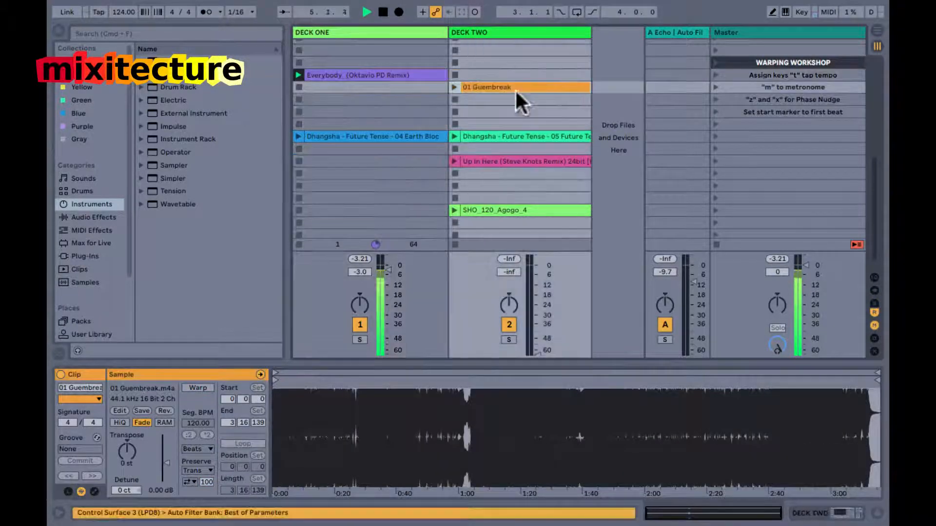
Name the empty scene below "Set start marker to first beat" as "Warp the first minute for mix-in".
click(761, 124)
key(super+r)
text(Warp the)
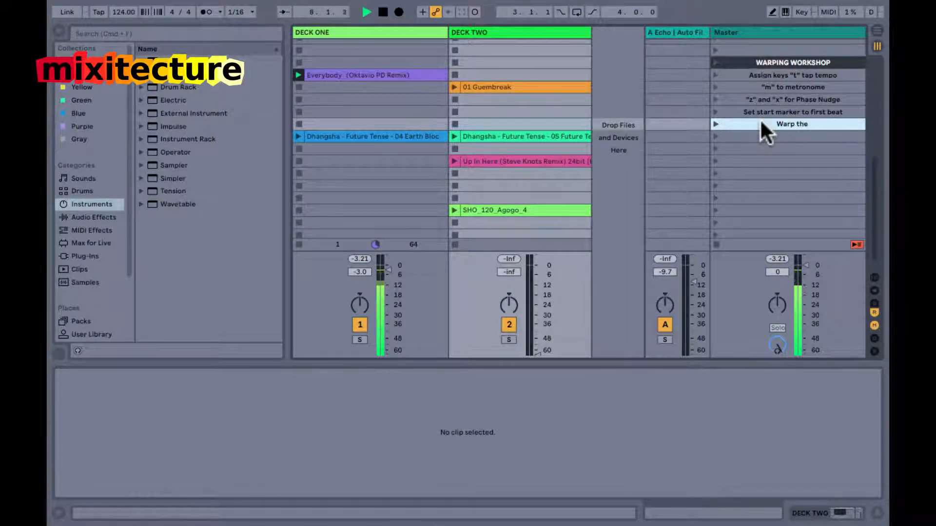
text( first minute for mix-in)
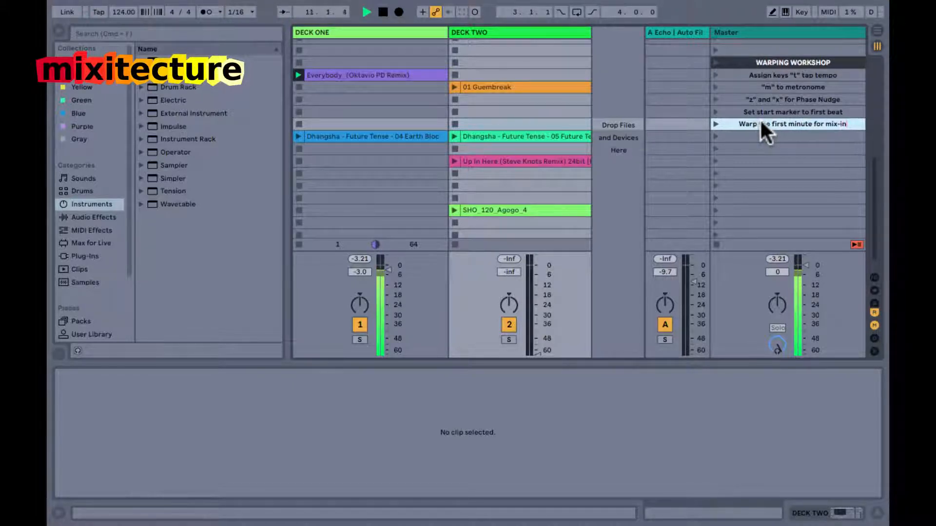
key(Return)
Name the following two scenes "Turn on warp switch" and "warp straight", keeping the quotation marks around the second name.
key(Down)
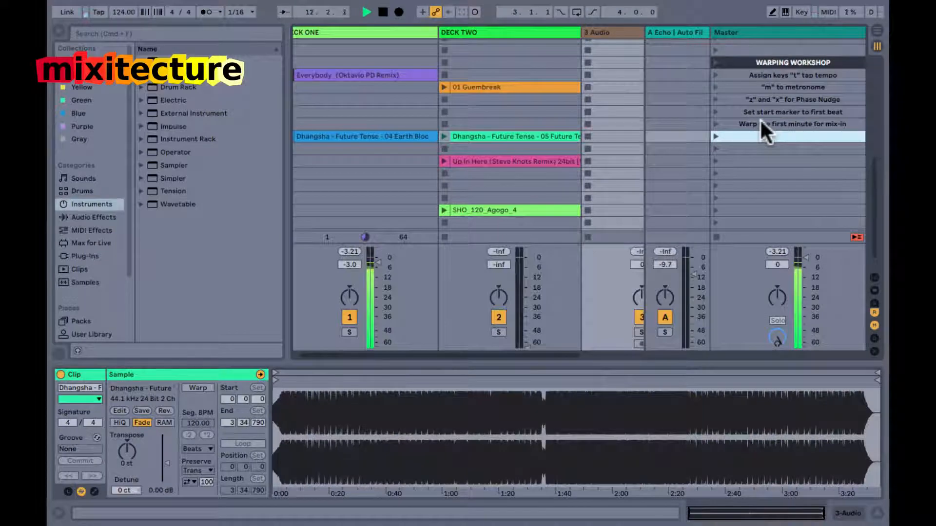
key(super+r)
text(Tur)
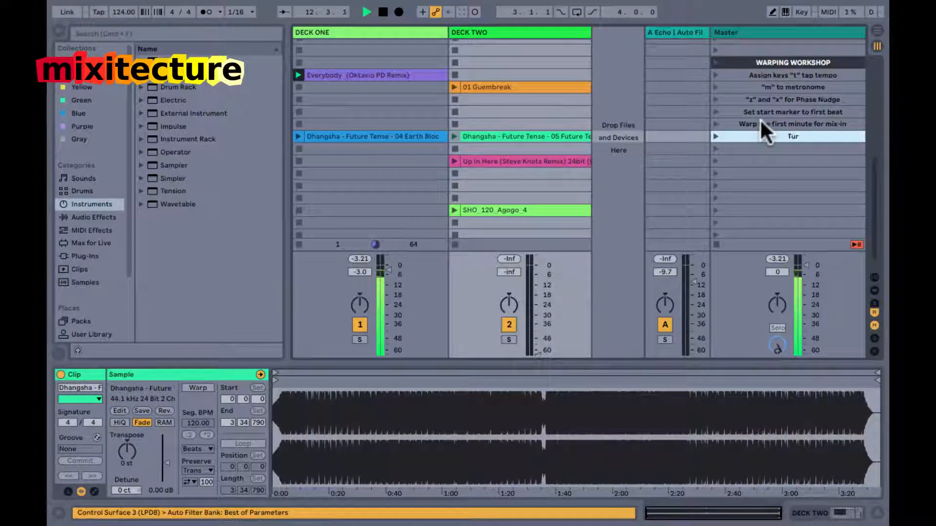
text(n on warp switch)
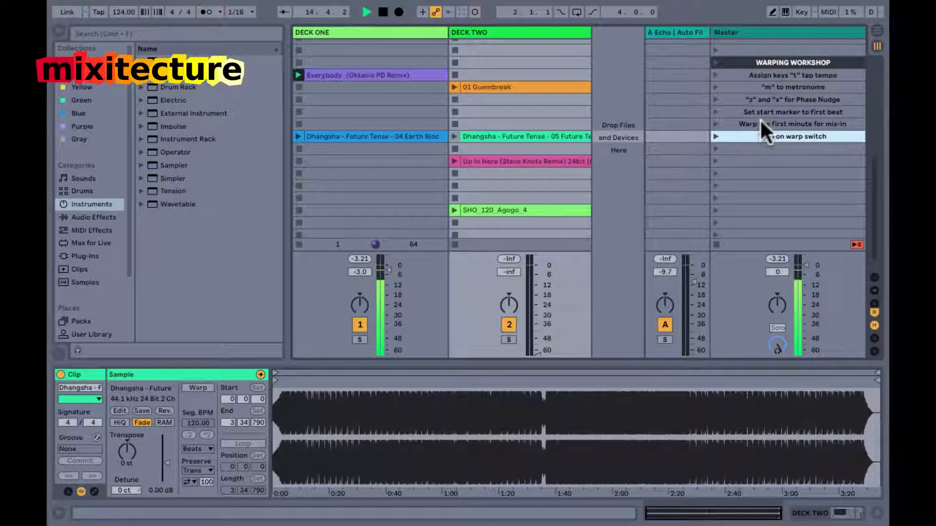
key(Tab)
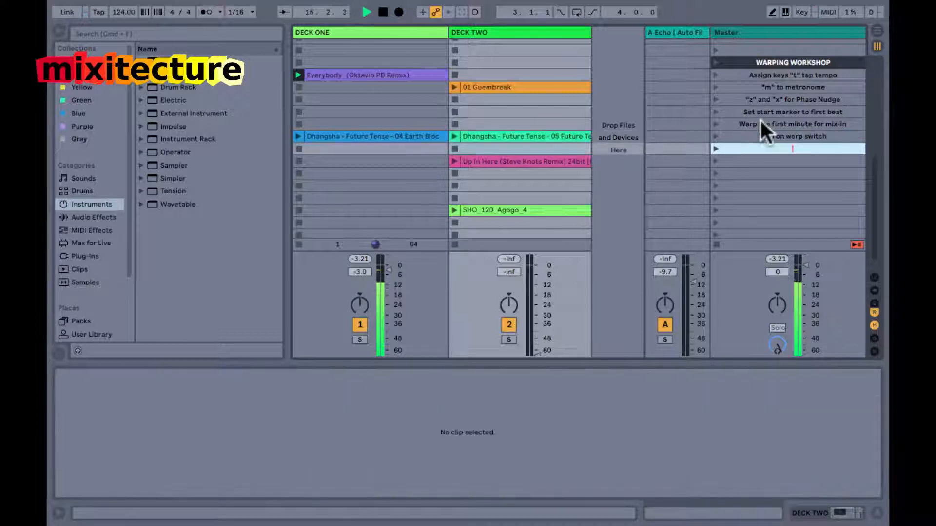
text("warp straight")
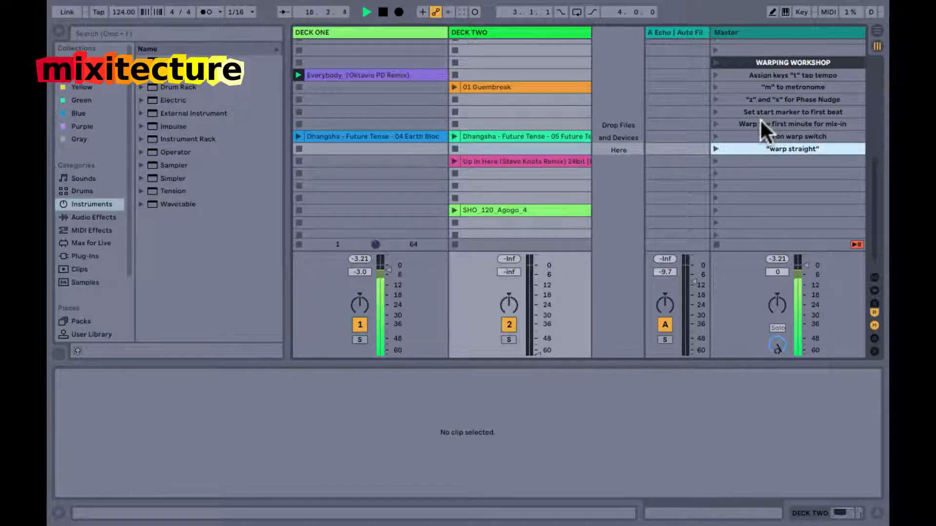
Name the scene below the "warp straight" note as "Add warp markers for song sections".
key(Tab)
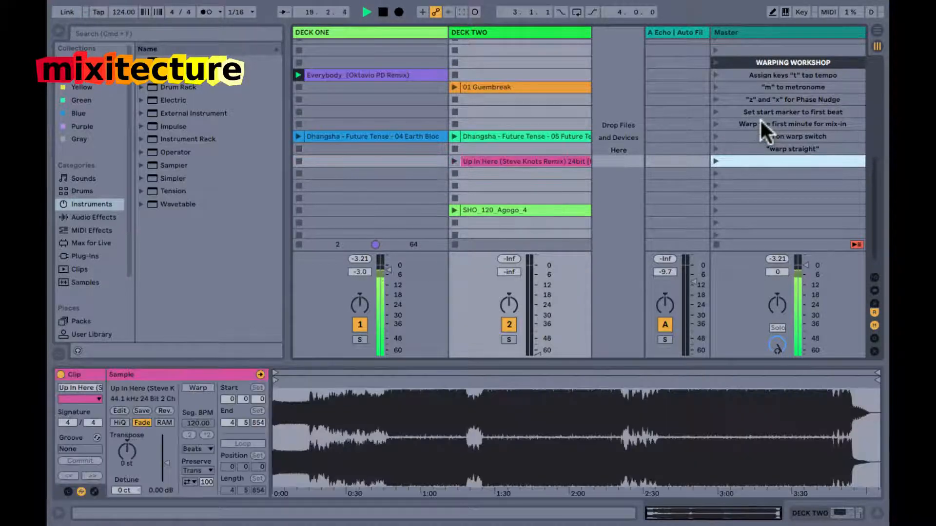
text(Add war)
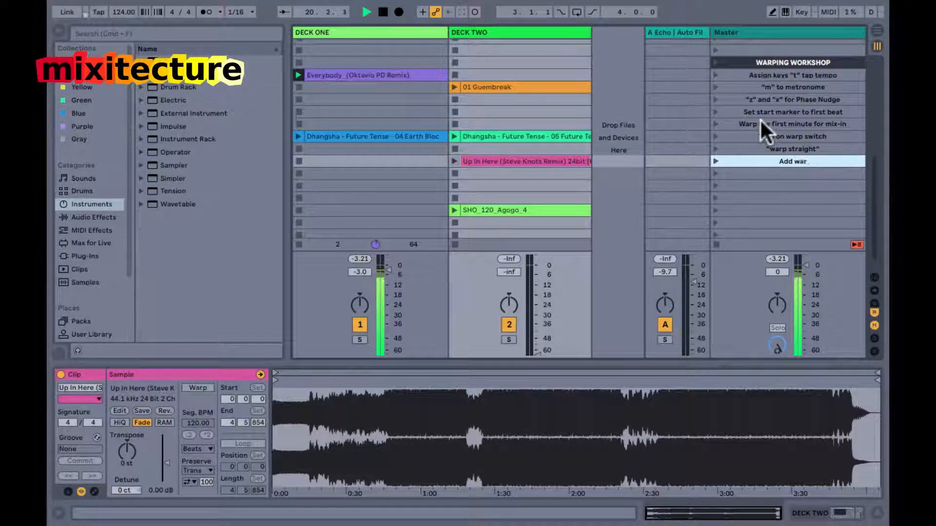
text(p markers for song sectino)
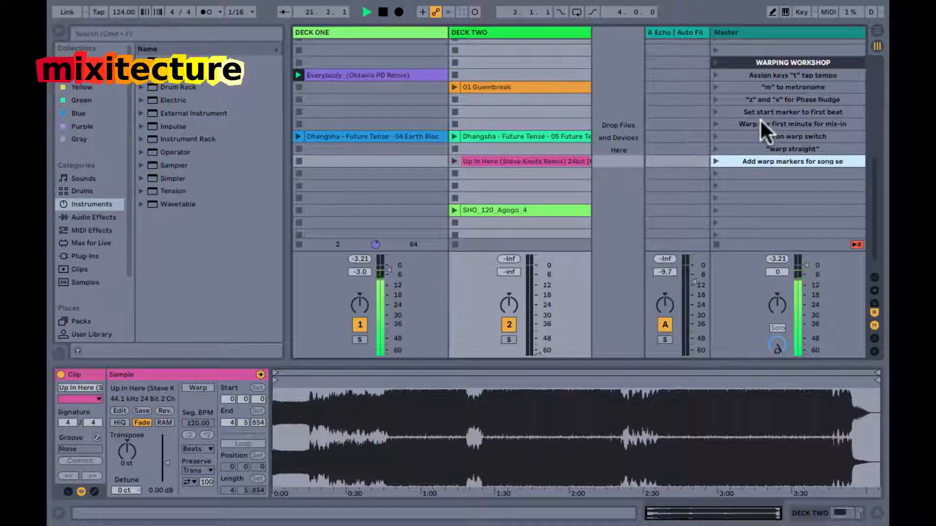
key(BackSpace)
key(BackSpace)
text(ons)
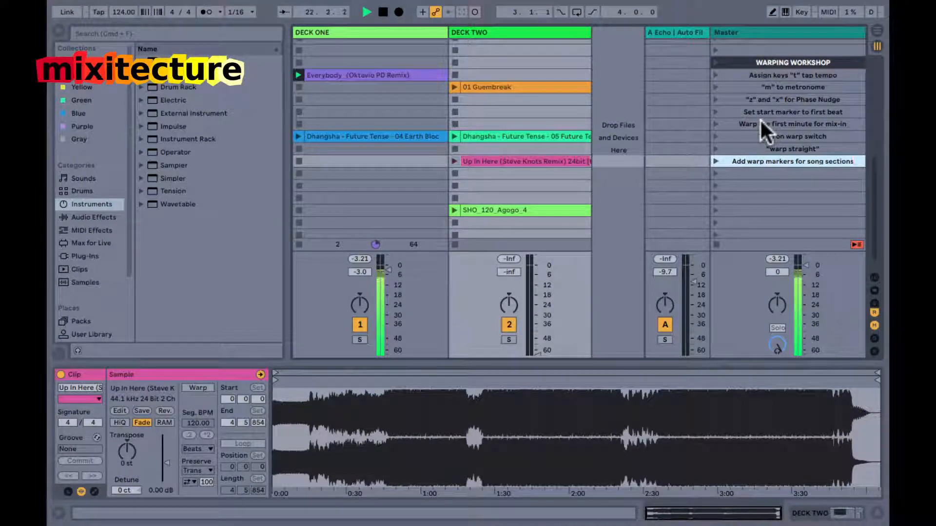
Name the scene below the song sections note as "Set a loop at the end for mix-out".
key(Tab)
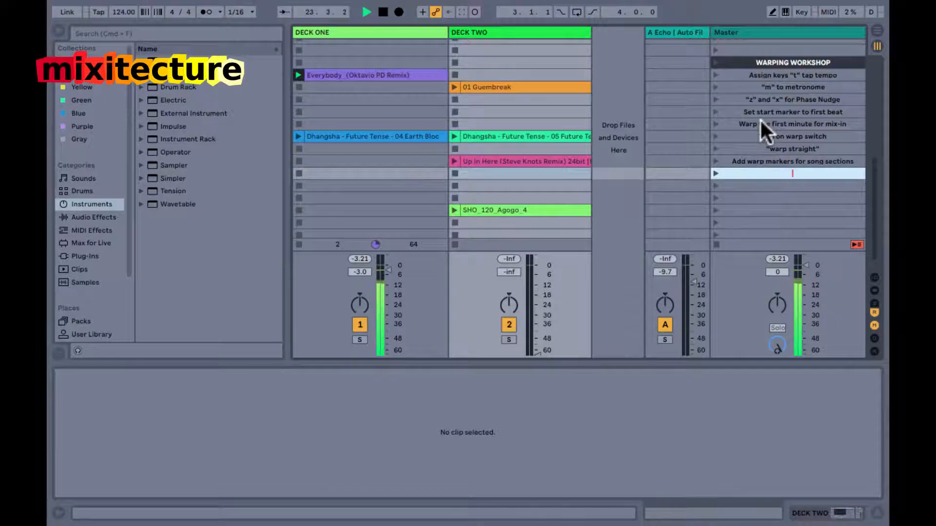
text(Set a loop at the end fo rmix-out)
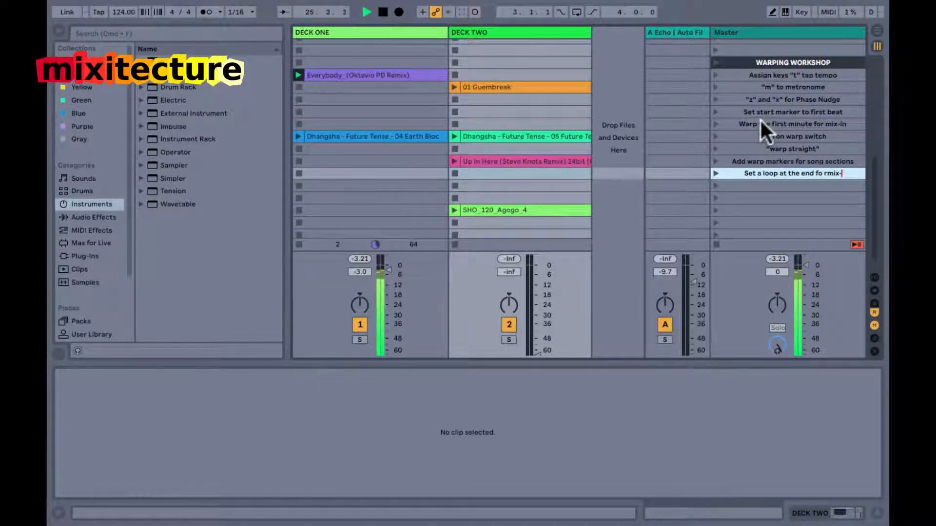
key(Left)
key(Left)
key(Left)
key(Left)
key(Left)
key(Left)
key(Left)
key(Left)
key(BackSpace)
key(Right)
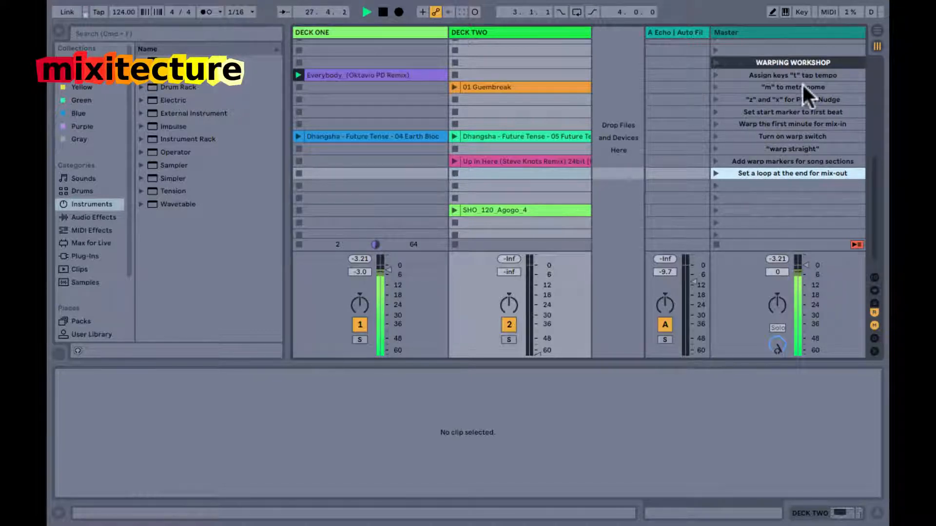
Select the Everybody (Oktavio PD Remix) clip, turn on the metronome and set the global launch quantization to 1/4.
mouse_move(512, 5)
click(375, 74)
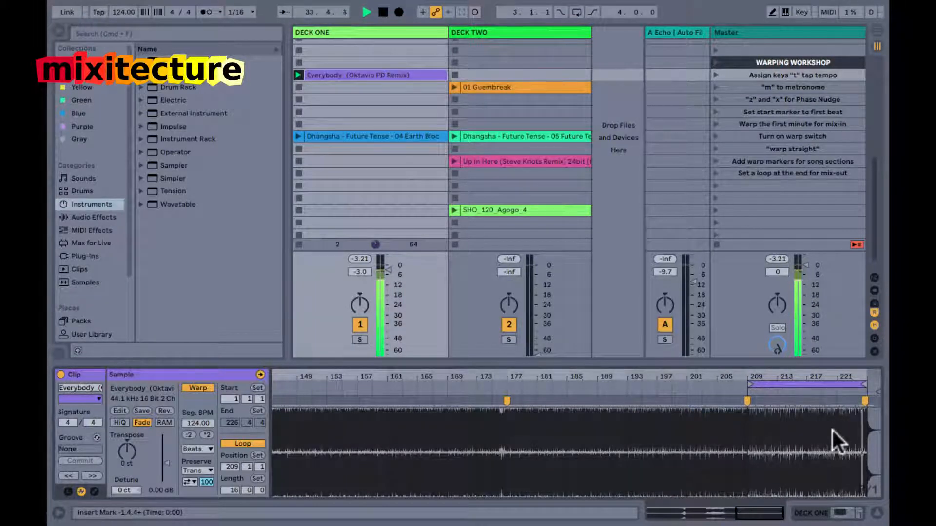
key(m)
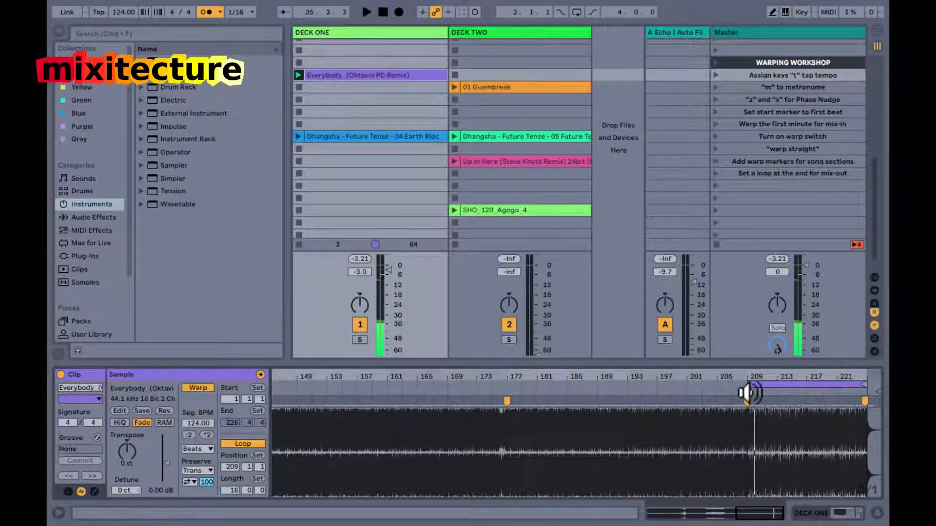
click(242, 11)
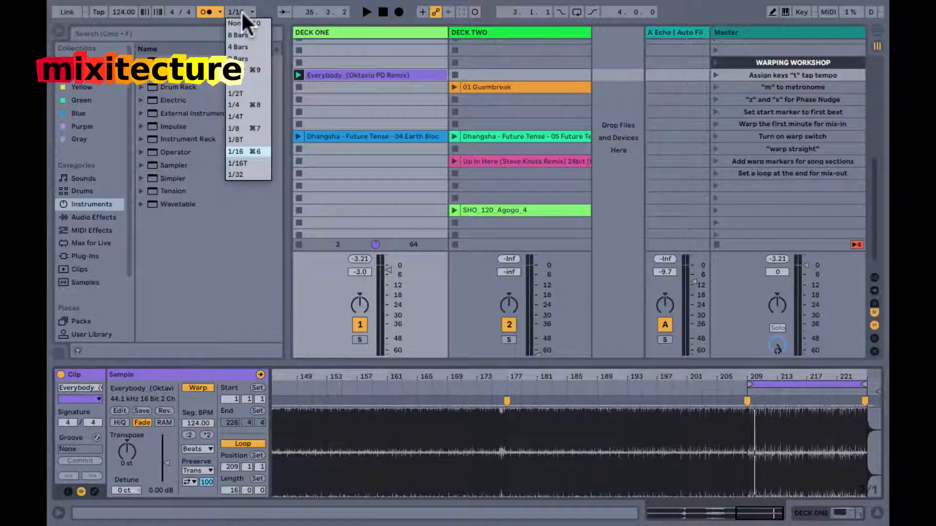
key(super+8)
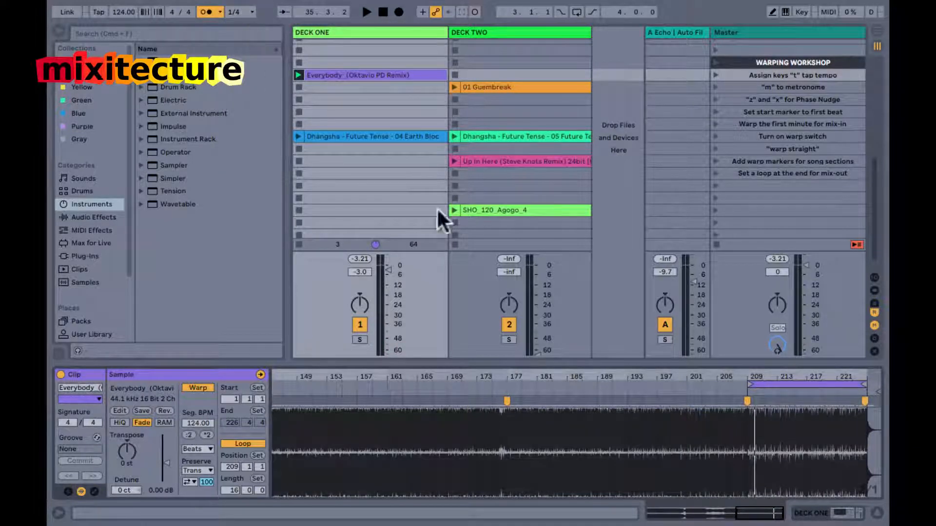
Play the loop from bar 209 against the metronome, and turn off both the metronome and Deck One's playback.
click(746, 394)
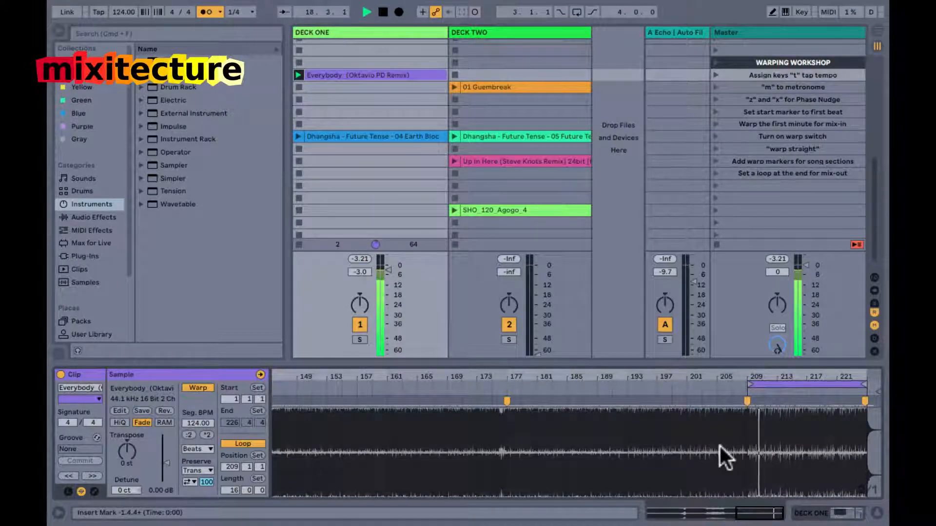
key(m)
key(space)
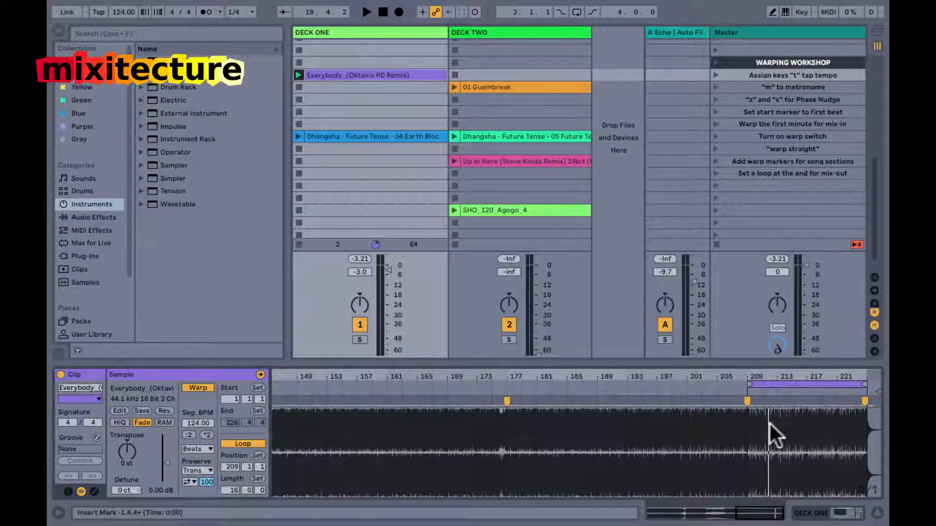
click(298, 97)
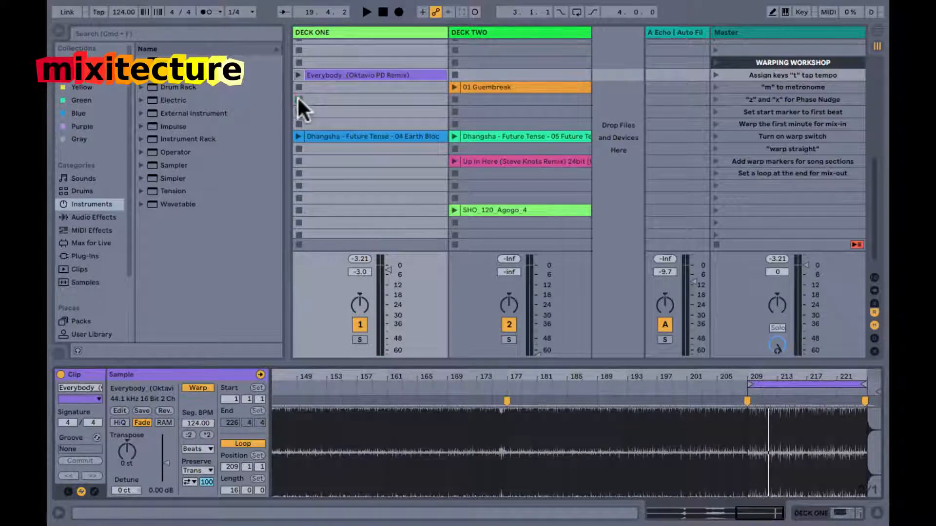
Name the scene below the mix-out loop note as "SAVE YOUR ANALYSIS FILE".
click(744, 186)
key(super+r)
text(SAVE YOUR ANAL)
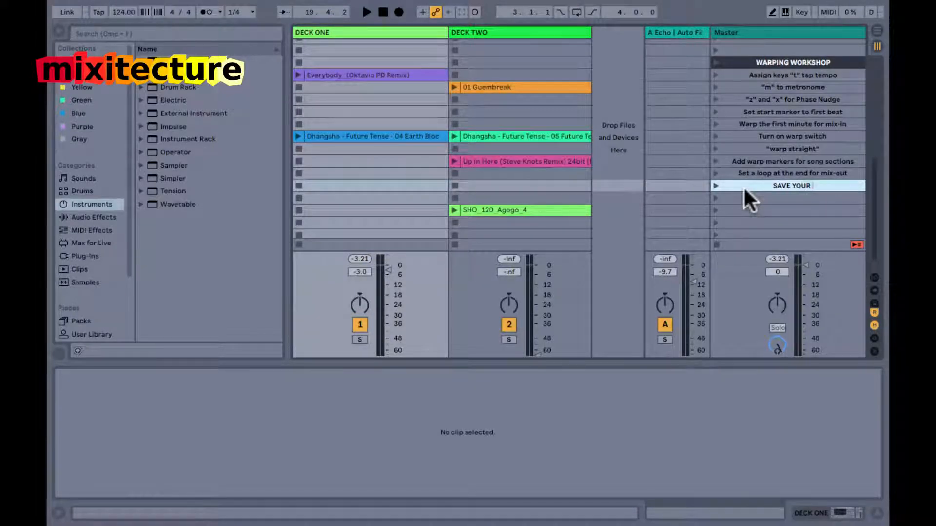
text(YSIS FILE)
Name the scene below the analysis file note as "click the Save button".
key(Tab)
text(click the)
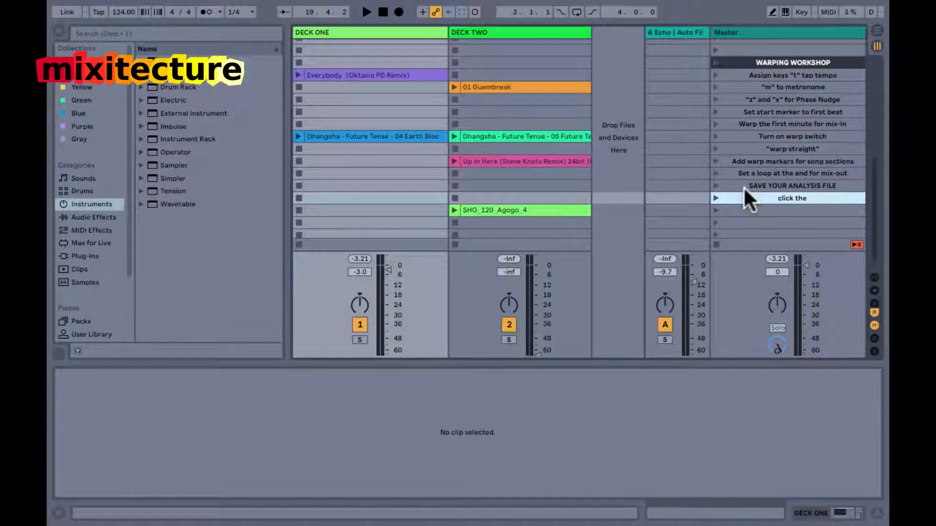
text( Save button)
Look over the warp markers of the Everybody (Oktavio PD Remix) clip with the info view temporarily shown.
click(426, 75)
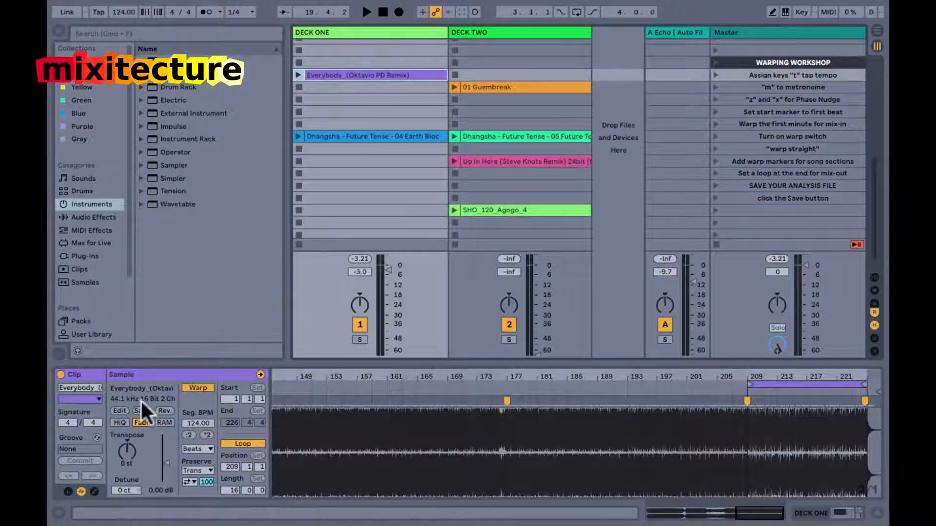
key(shift+question)
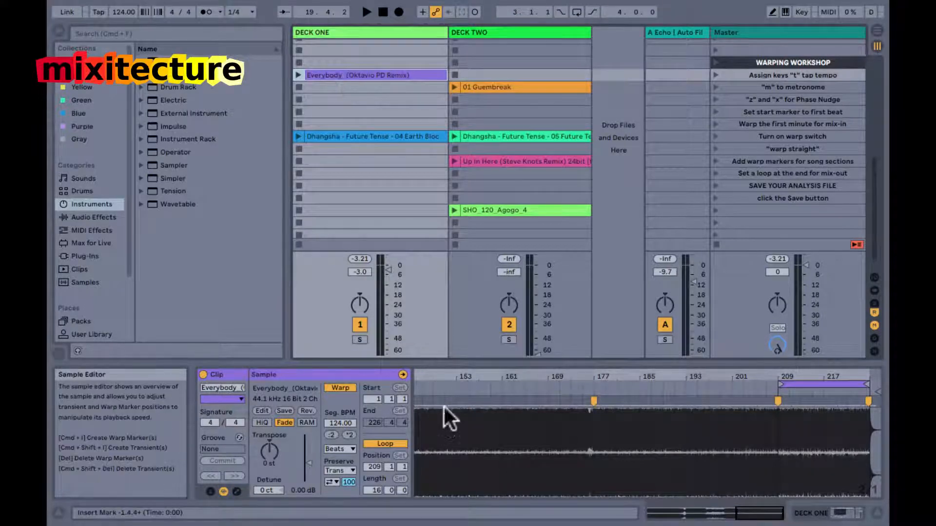
drag(489, 374, 721, 374)
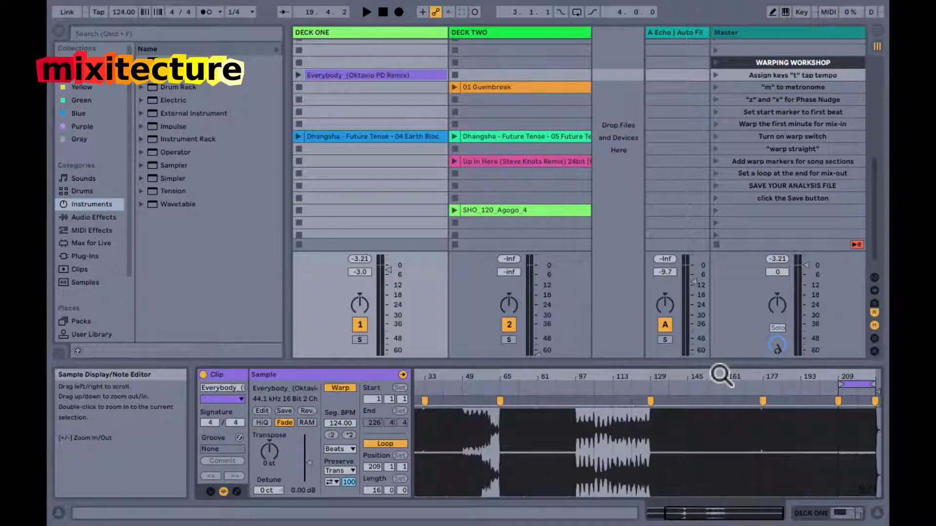
key(shift+question)
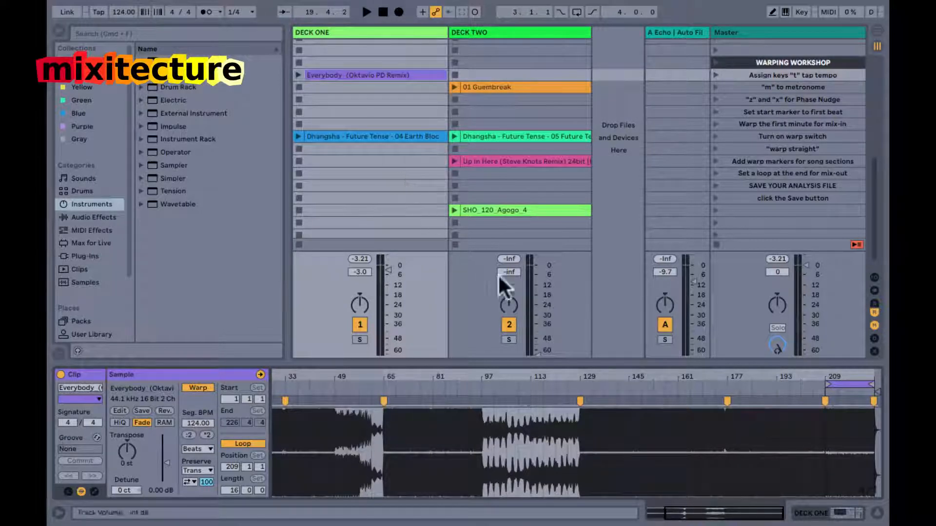
Set Deck Two's volume to -3 dB and launch the 01 Guembreak clip.
click(513, 273)
text(-3)
key(Return)
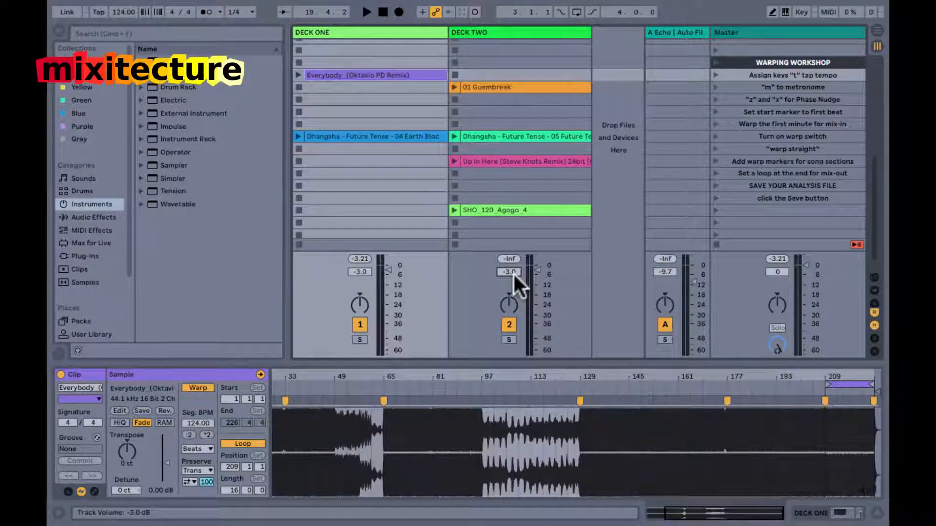
click(481, 86)
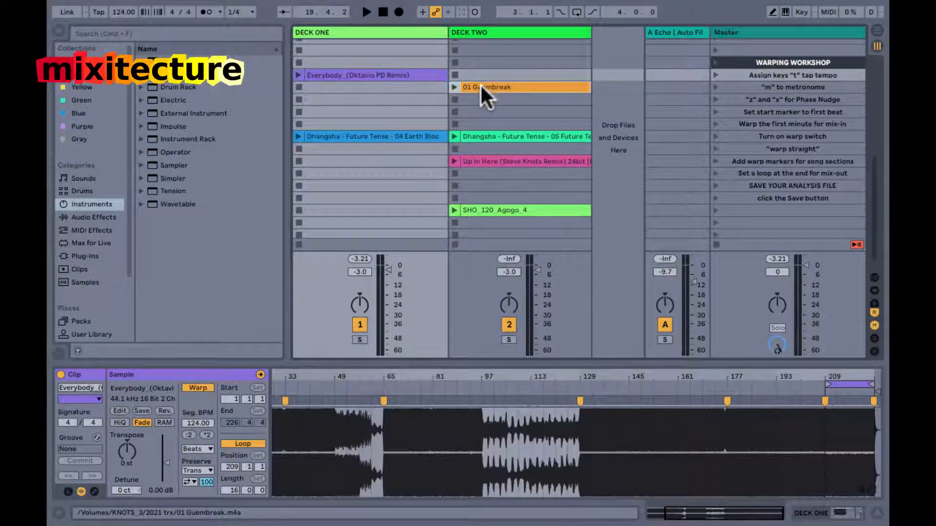
click(454, 87)
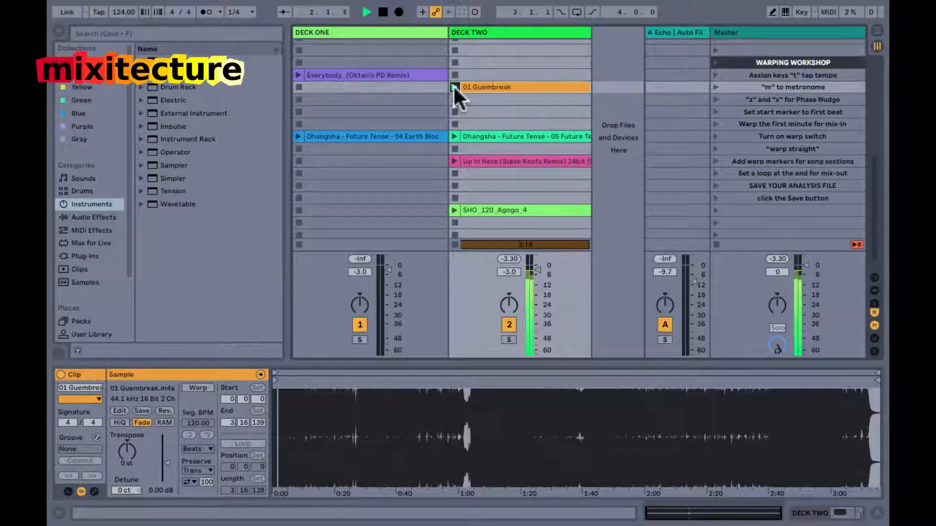
Tap the tempo along with the playing 01 Guembreak clip.
key(t)
key(t)
Move the 01 Guembreak start marker to the first beat at about 78 ms, and retap the tempo with the metronome on.
key(t)
key(t)
key(t)
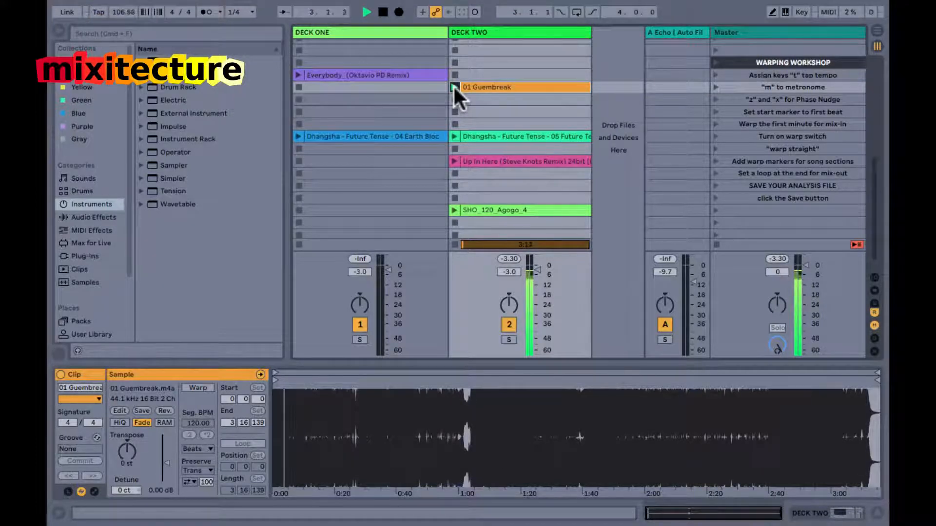
drag(276, 398, 305, 390)
key(t)
key(t)
key(t)
key(t)
key(m)
key(t)
key(space)
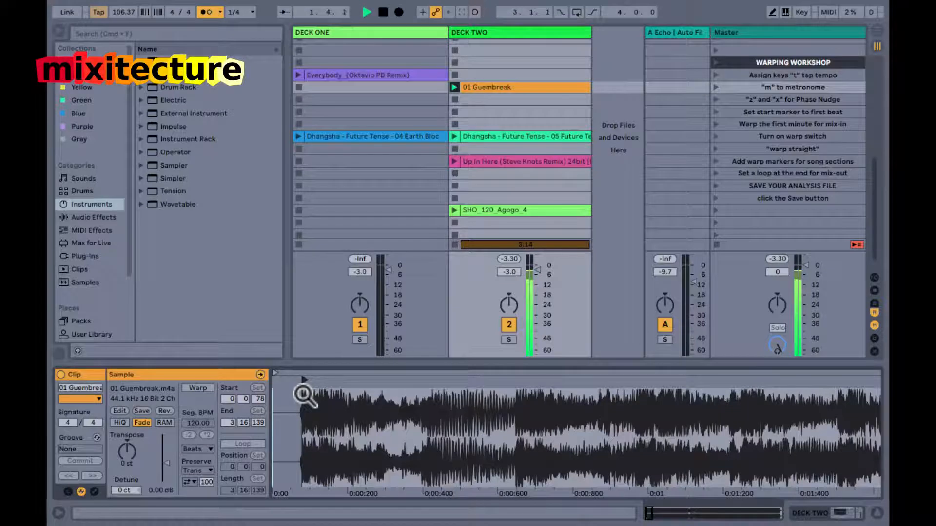
Set the project tempo to 104 BPM and nudge the phase while comparing 01 Guembreak with the metronome.
double_click(116, 9)
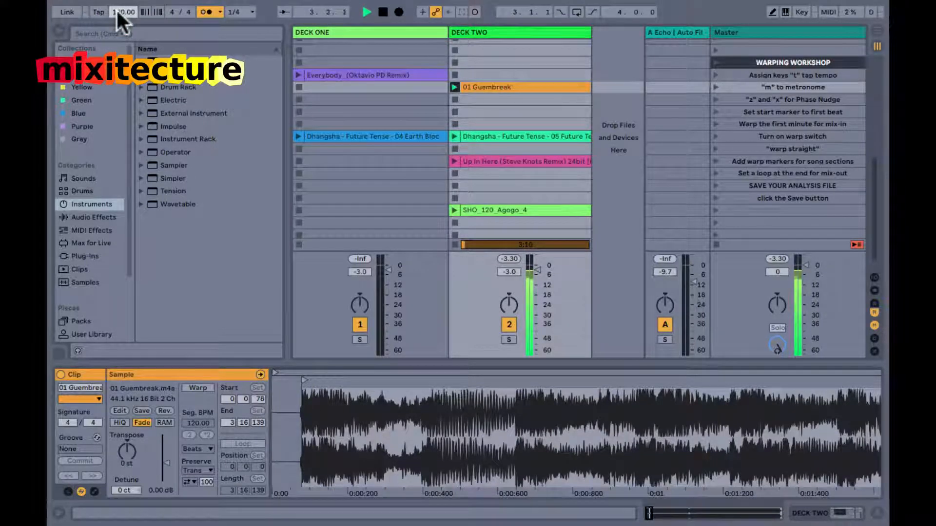
key(m)
key(m)
key(x)
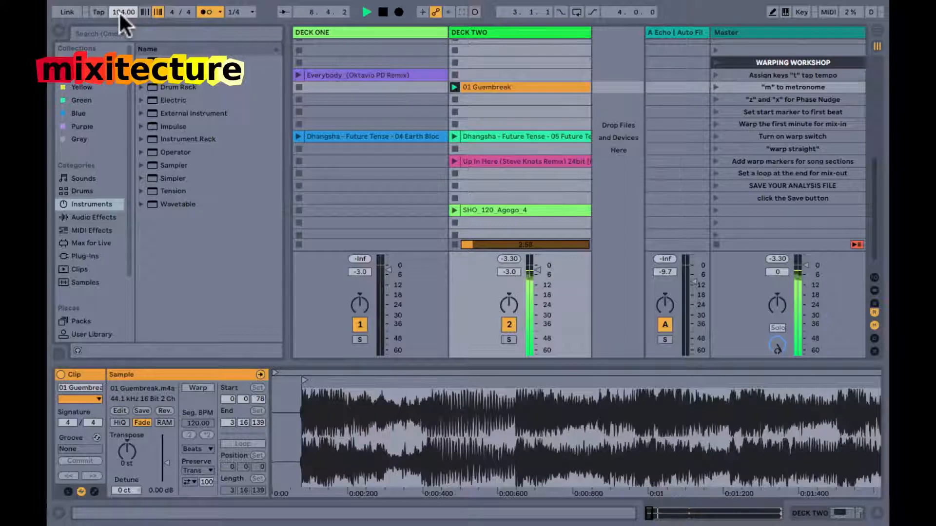
key(x)
Set the project tempo to 105 BPM while 01 Guembreak plays.
drag(295, 410, 295, 392)
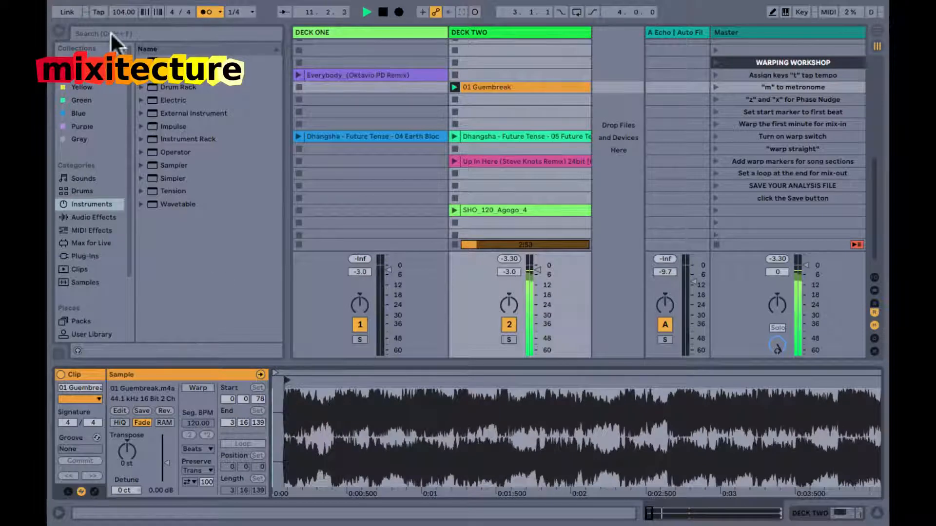
click(119, 12)
text(105)
key(Return)
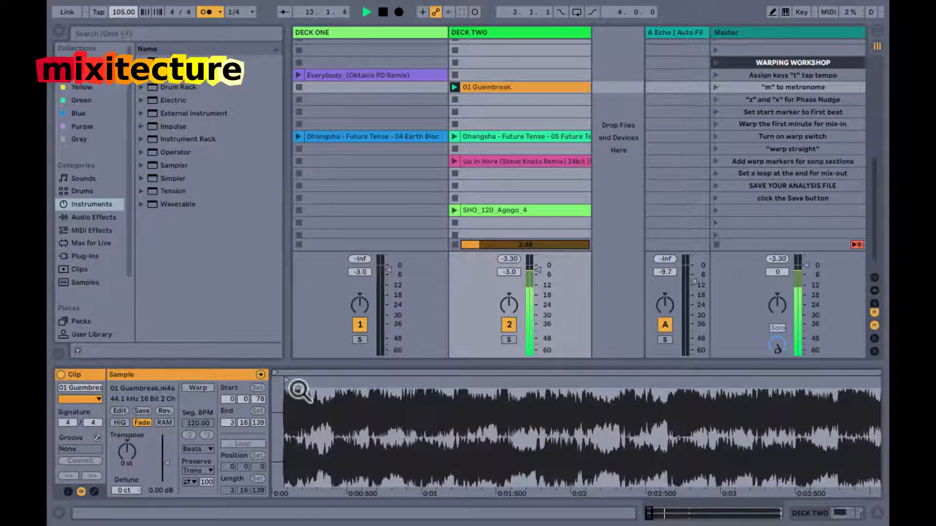
Stop playback and refine the 01 Guembreak start marker onto the very first transient at about 76 ms.
mouse_move(297, 403)
mouse_down()
mouse_move(275, 406)
mouse_move(310, 408)
mouse_move(311, 401)
mouse_up()
key(space)
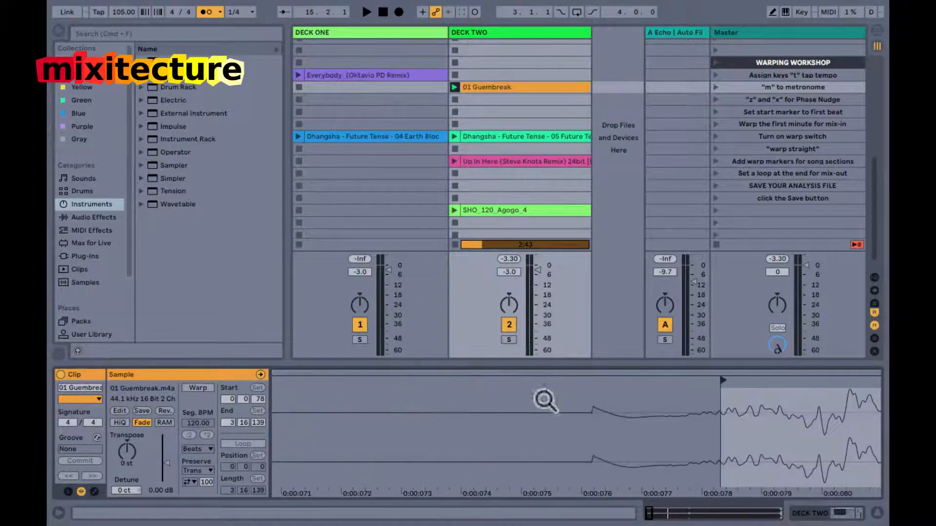
drag(721, 378, 593, 390)
double_click(593, 407)
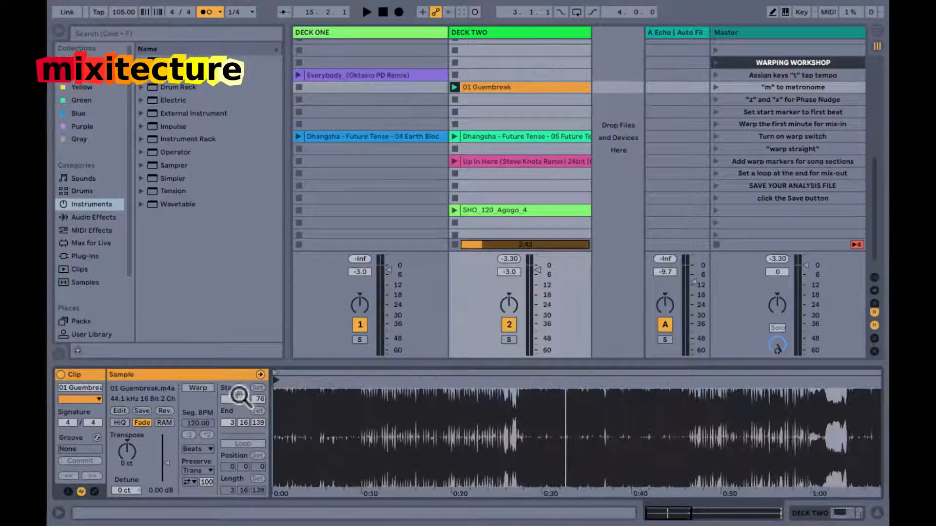
Turn on warping for 01 Guembreak, play it from the start, and set Deck Two's volume to -6 dB.
click(198, 388)
key(space)
drag(271, 376, 268, 378)
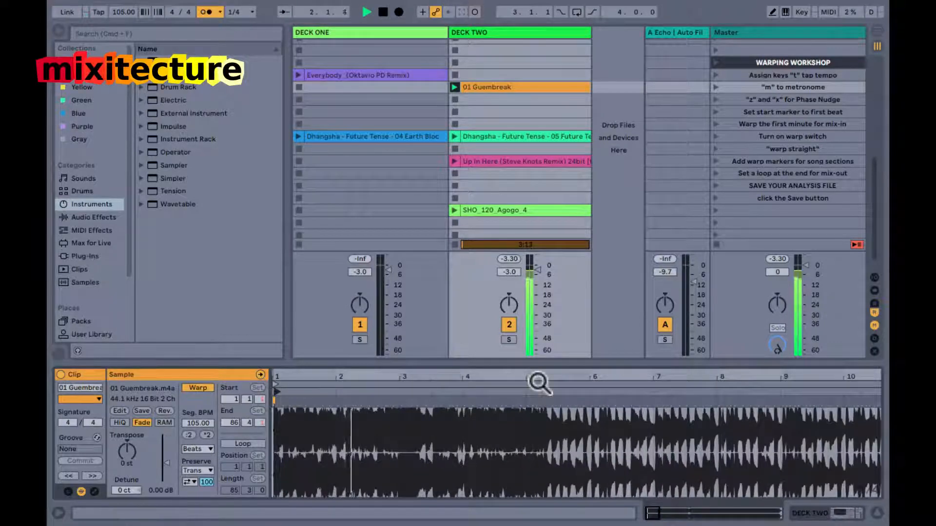
click(507, 271)
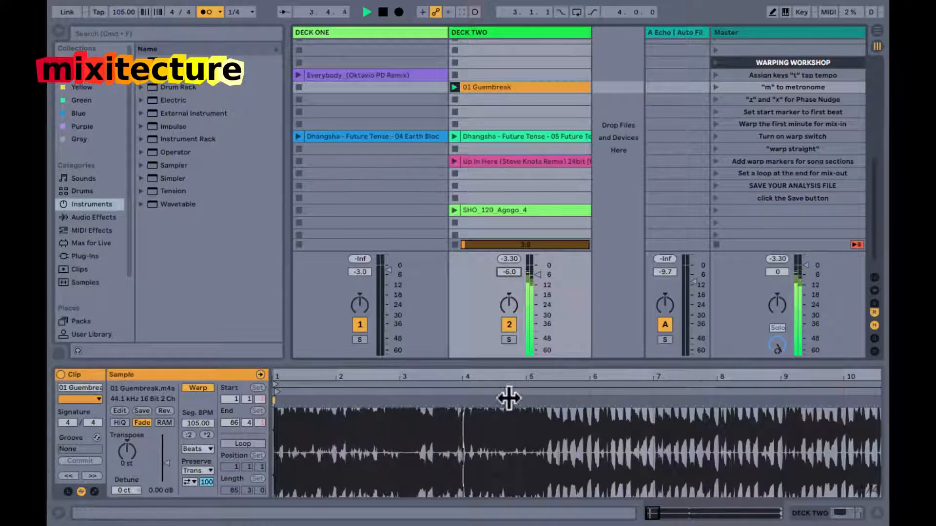
Turn off the metronome, set the global launch quantization to 1/16, and audition the waveform just before beat 5.2.
click(507, 426)
mouse_move(532, 375)
mouse_down()
mouse_move(528, 399)
mouse_move(532, 375)
mouse_up()
drag(727, 380, 727, 381)
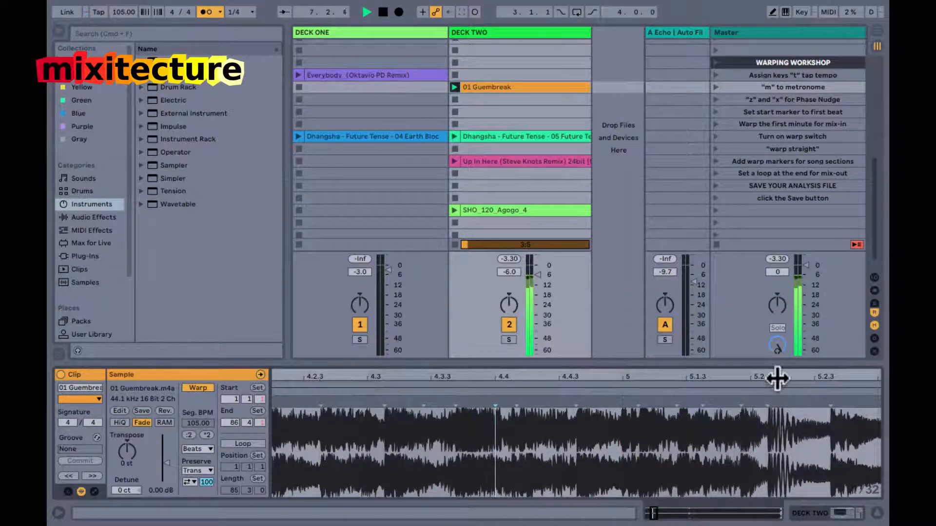
drag(775, 379, 775, 380)
drag(582, 389, 512, 391)
click(512, 393)
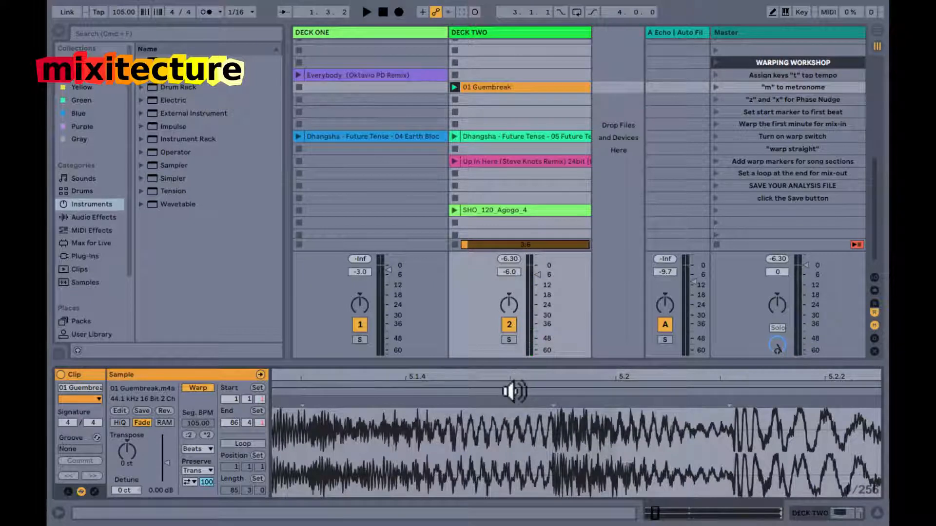
Add a warp marker on the strong transient just after beat 5.2 and align it to 5.2.
mouse_move(514, 392)
mouse_down()
mouse_move(633, 397)
mouse_move(692, 412)
mouse_move(729, 391)
mouse_move(727, 353)
mouse_up()
click(730, 402)
click(730, 392)
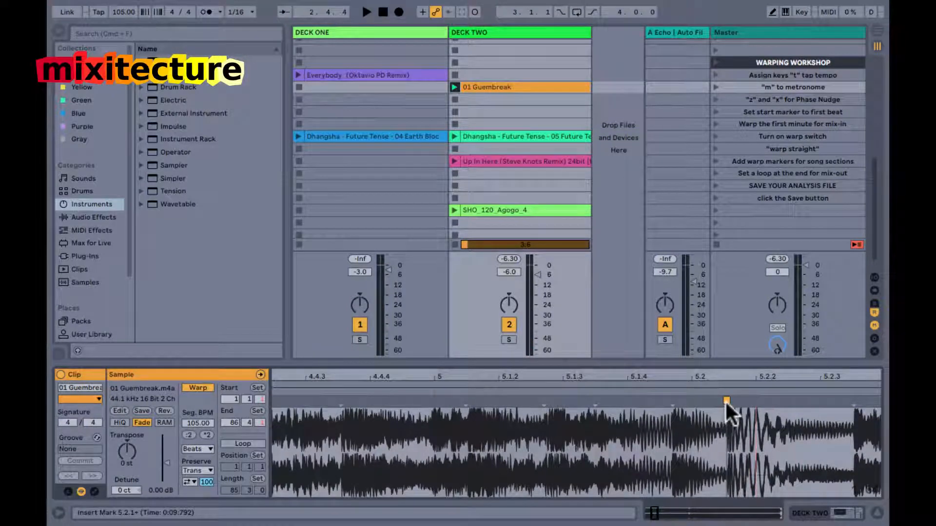
mouse_move(725, 402)
mouse_down()
mouse_move(692, 402)
mouse_move(701, 375)
mouse_move(675, 376)
mouse_up()
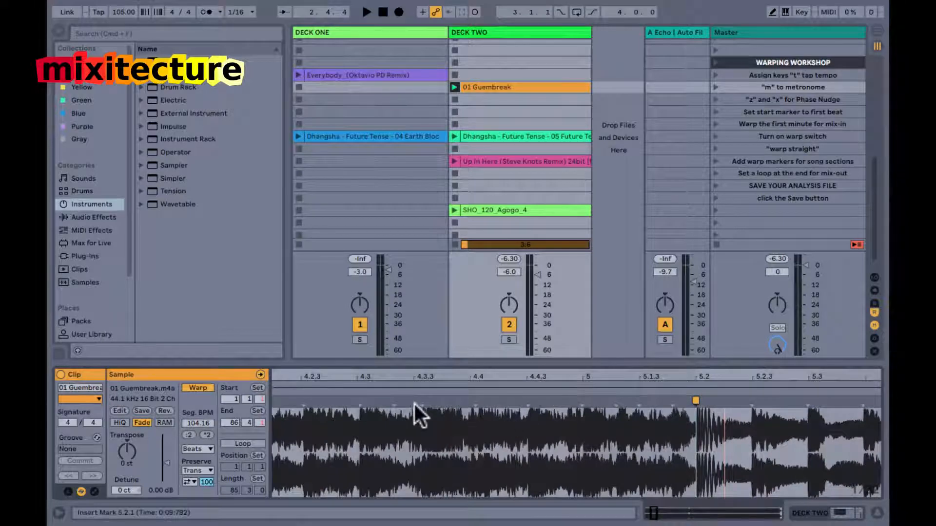
Play the opening of 01 Guembreak several times to locate its first beats in the waveform.
drag(464, 378, 478, 374)
key(space)
drag(272, 370, 273, 375)
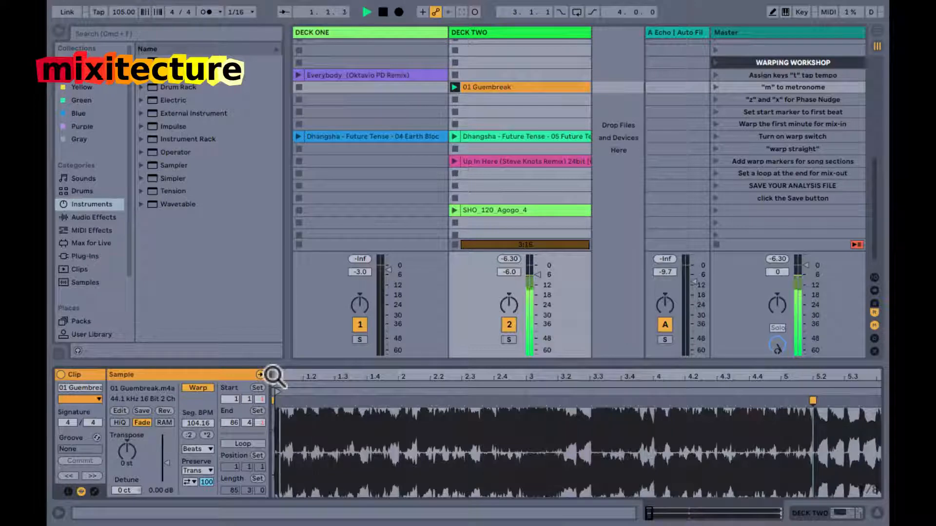
key(space)
drag(280, 378, 280, 379)
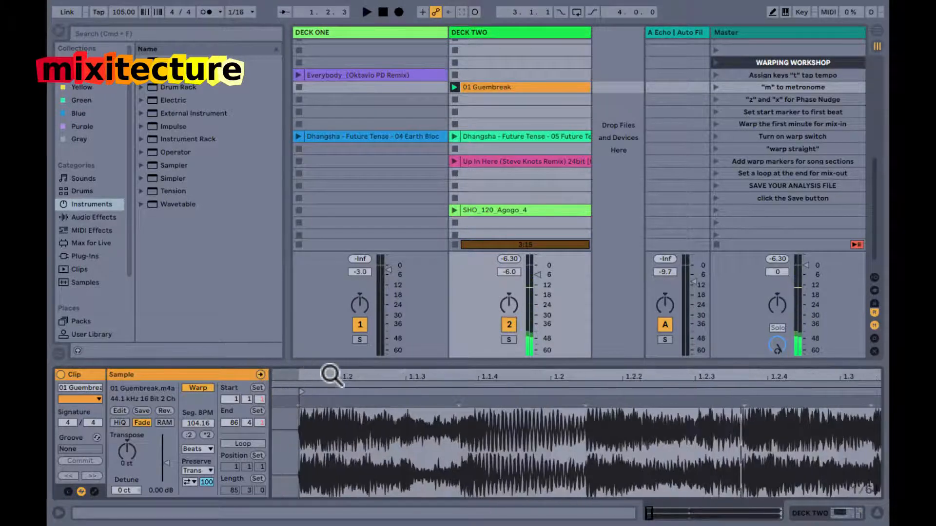
key(space)
key(space)
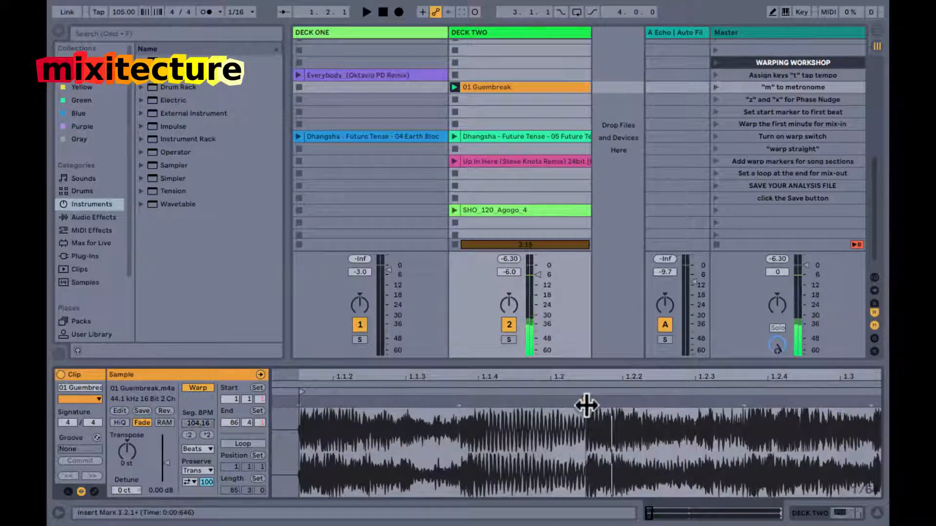
Warp the transient just after beat 1.2 onto 1.2, and add a marker at the first transient as 1.1.1.
drag(586, 406, 554, 403)
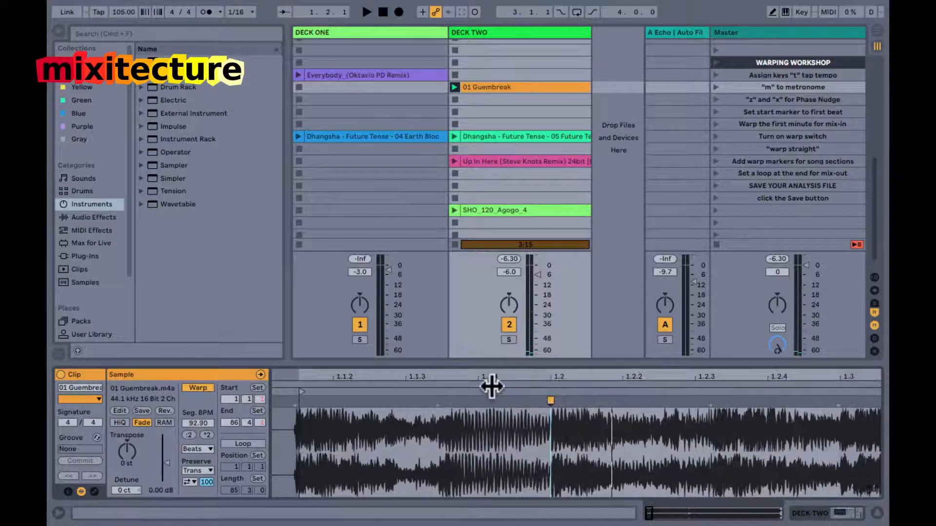
drag(501, 381, 364, 399)
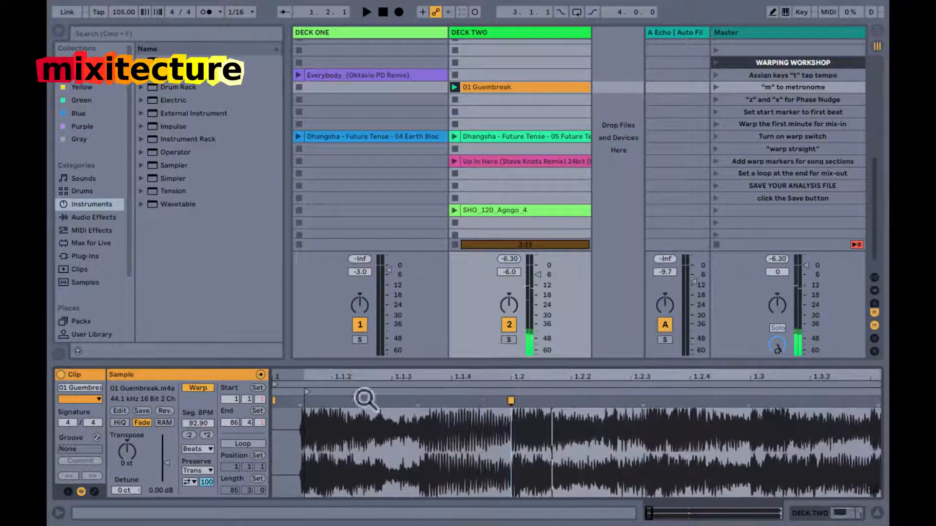
double_click(297, 406)
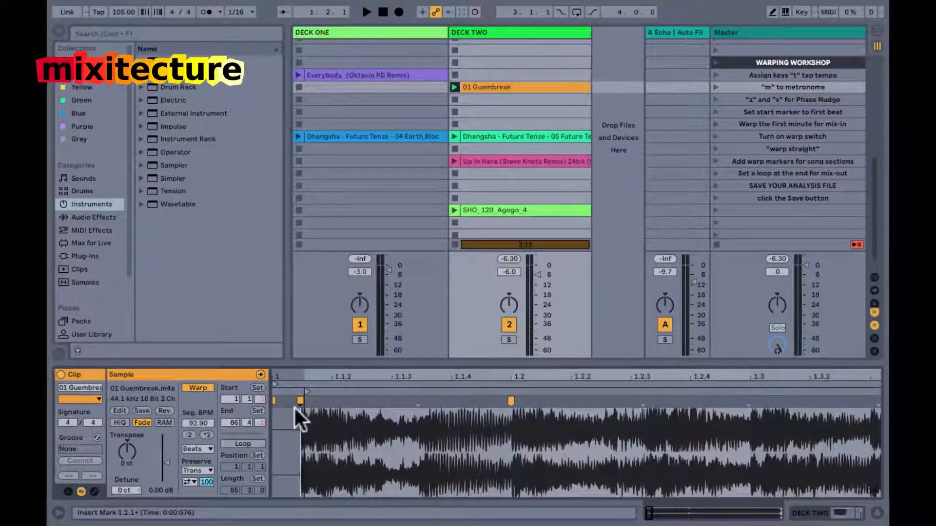
right_click(300, 402)
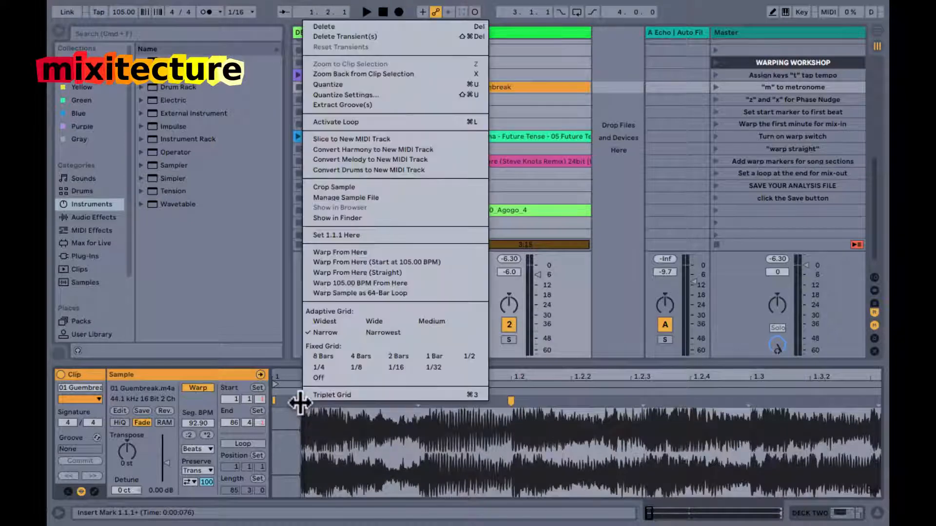
click(331, 235)
Check the opening against the metronome and set 1.1.1 at the second transient's warp marker.
key(m)
key(space)
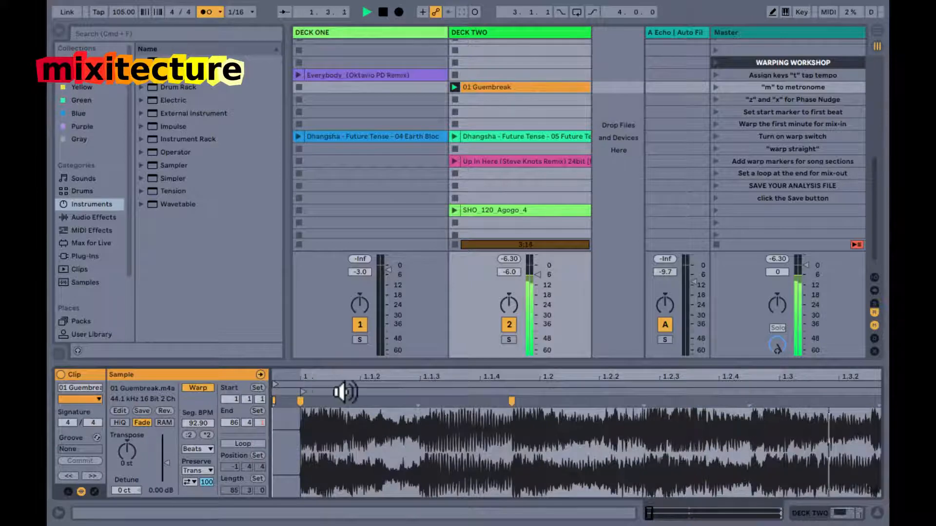
key(space)
right_click(512, 402)
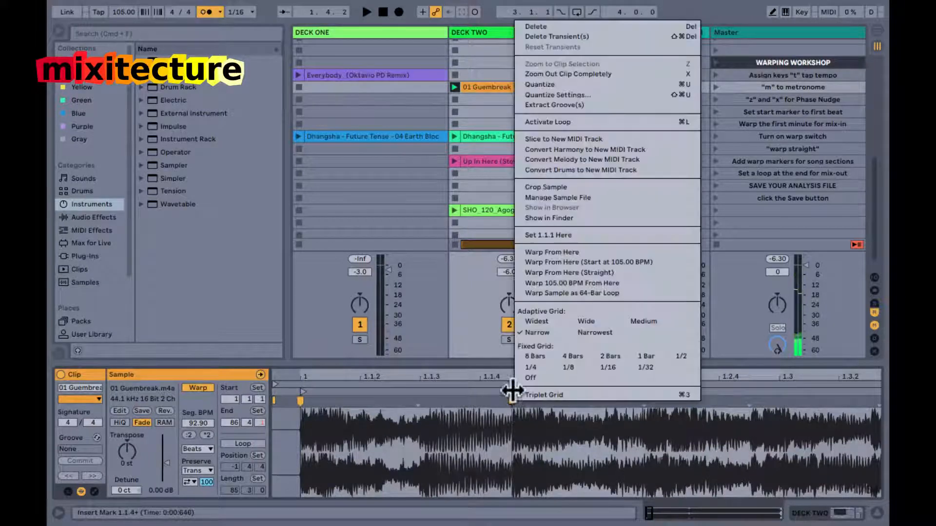
click(538, 231)
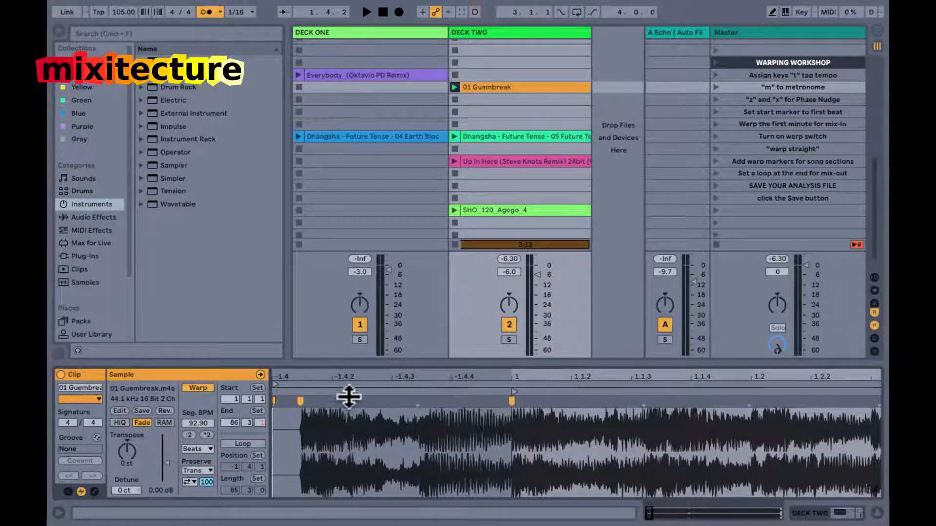
Try moving the start marker from 1.1.1 back to the first transient and play the clip against the metronome.
key(space)
key(space)
mouse_move(513, 392)
mouse_down()
mouse_move(286, 397)
mouse_move(299, 398)
mouse_up()
key(space)
Play 01 Guembreak on past its bar 5 warp marker to check the beats against the metronome and grid.
drag(355, 378, 357, 379)
drag(287, 388, 340, 392)
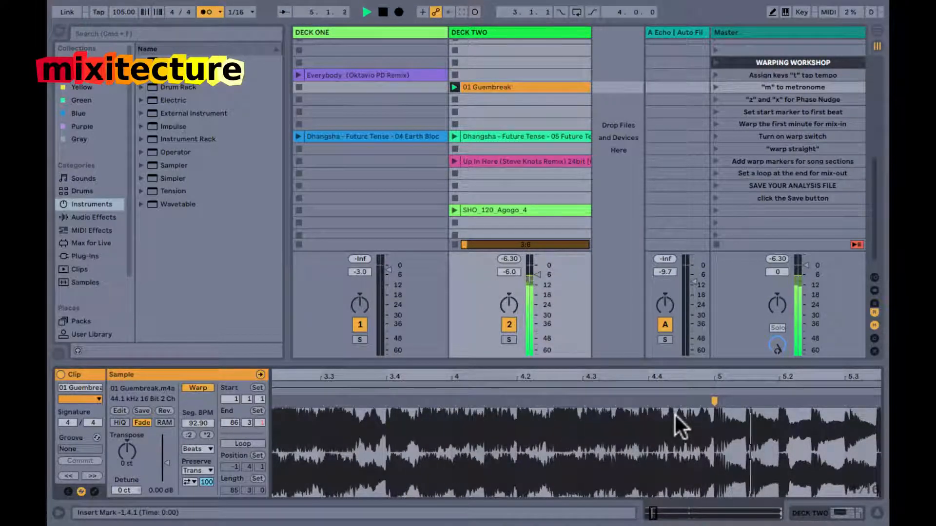
drag(672, 380, 672, 378)
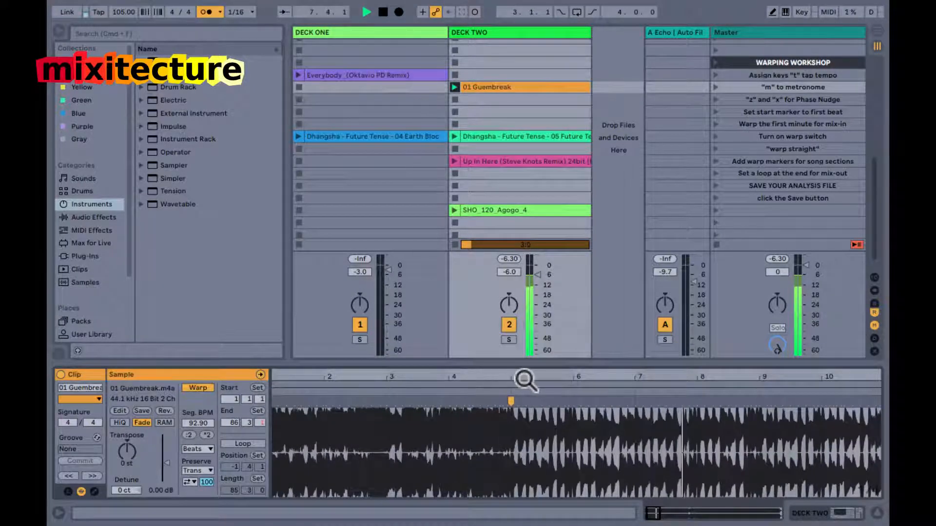
Stop playback and inspect the warp markers at bar 5 and at the opening of 01 Guembreak up close.
key(space)
drag(518, 380, 517, 379)
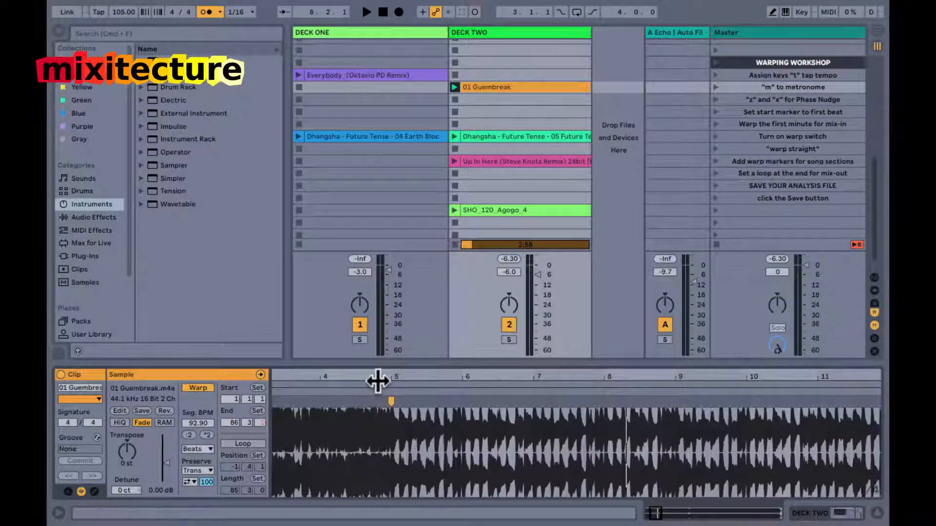
drag(377, 381, 378, 379)
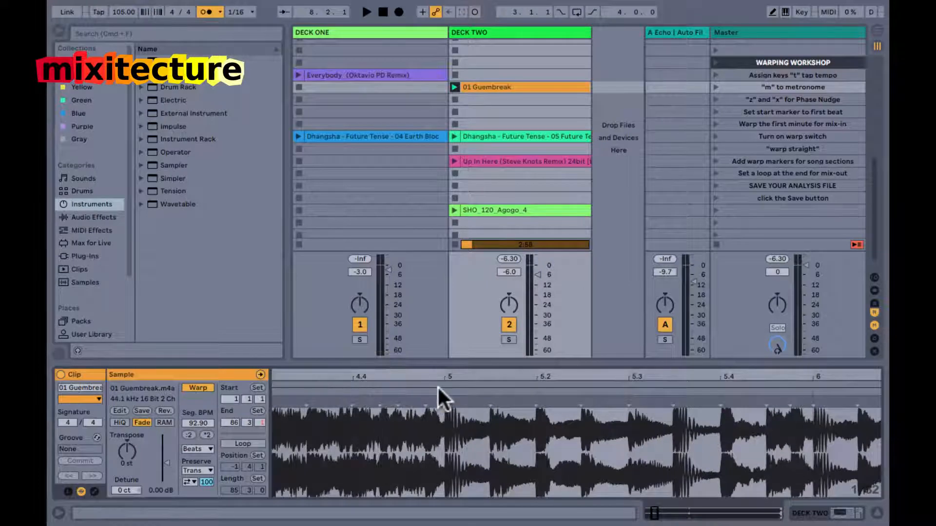
drag(439, 378, 439, 379)
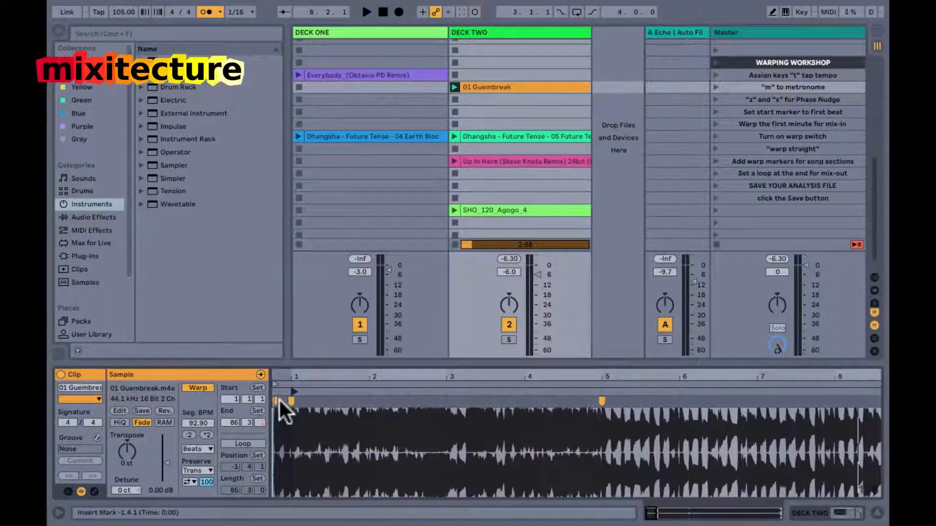
drag(276, 383, 272, 385)
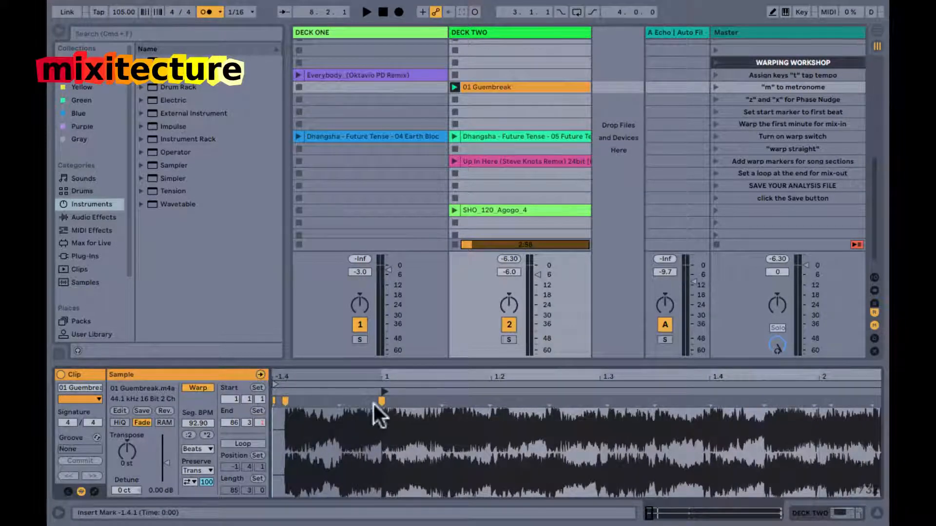
mouse_move(385, 377)
mouse_down()
mouse_move(378, 372)
mouse_move(502, 397)
mouse_up()
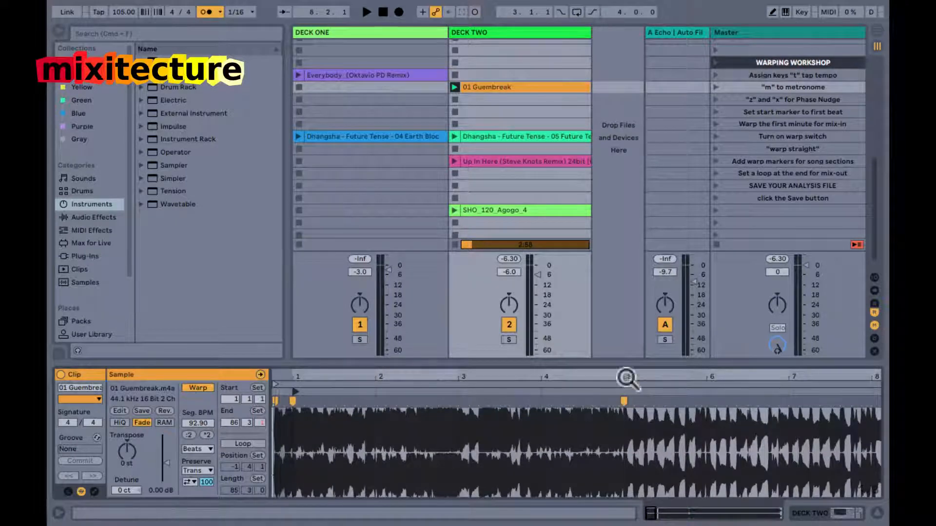
Warp 01 Guembreak from its bar 5 marker starting at 105.00 BPM and play the clip from there.
drag(621, 373, 622, 378)
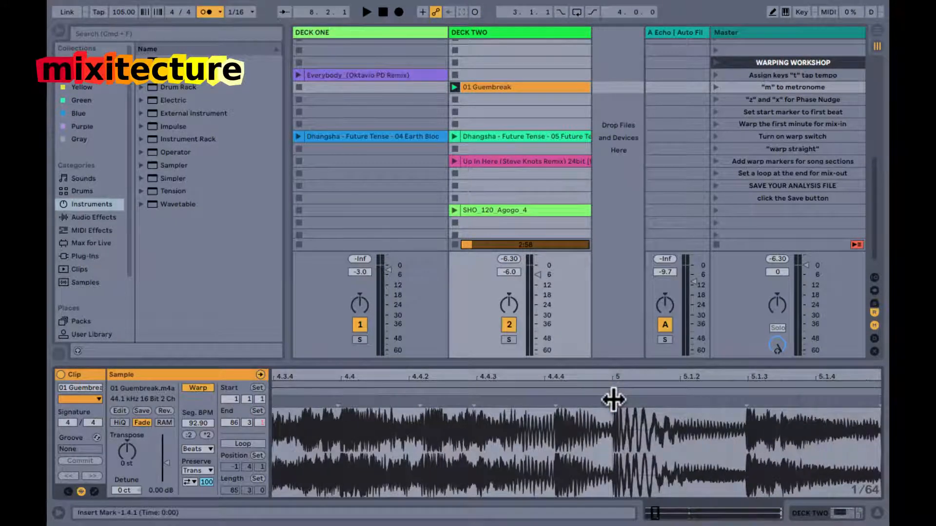
right_click(613, 400)
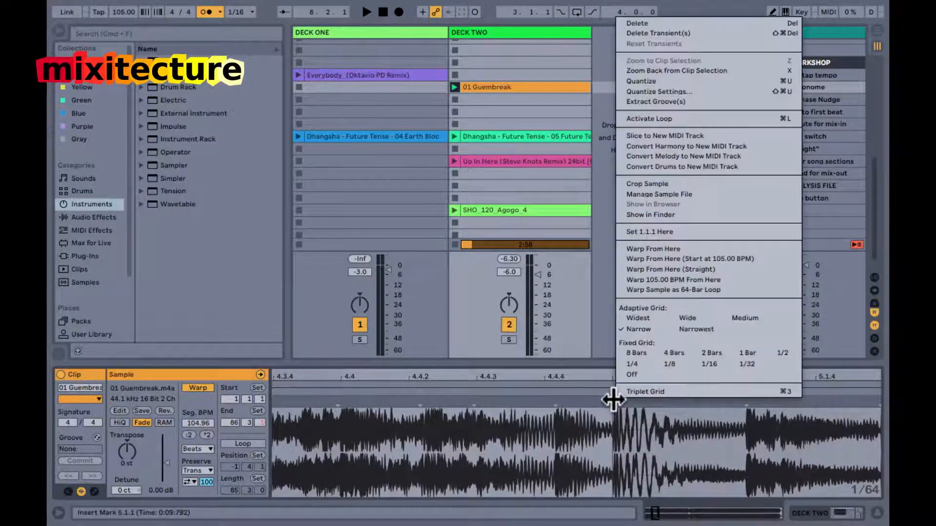
click(636, 258)
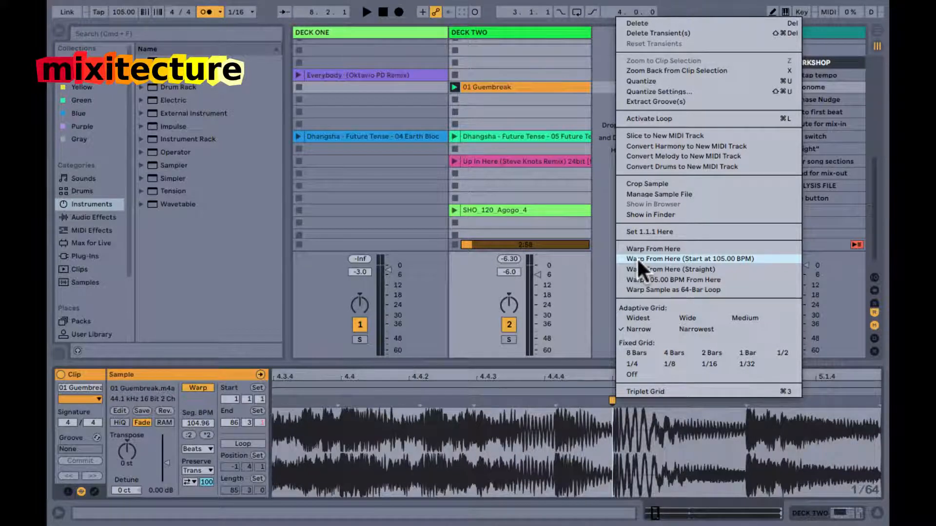
drag(601, 375, 320, 396)
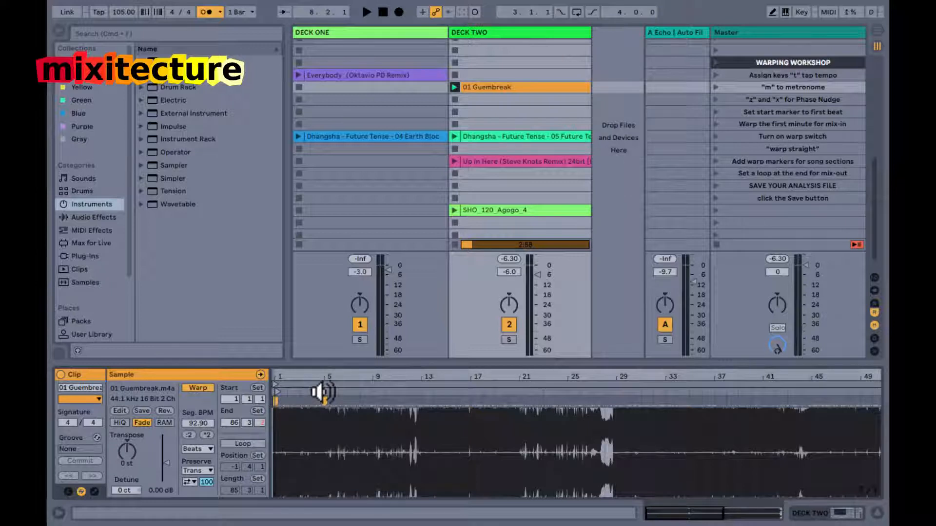
click(322, 393)
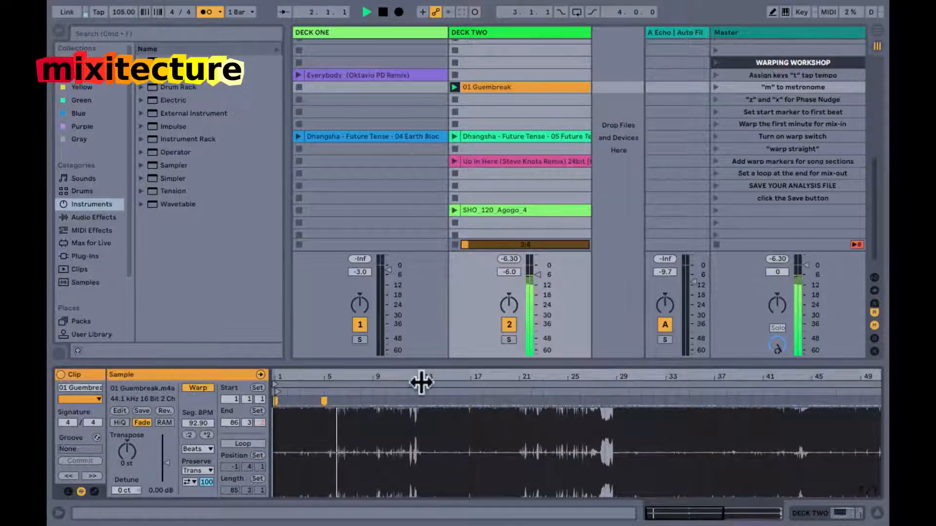
Examine the waveform's alignment to the grid towards the end of 01 Guembreak, around bars 68 to 81, while it plays.
drag(861, 378, 861, 375)
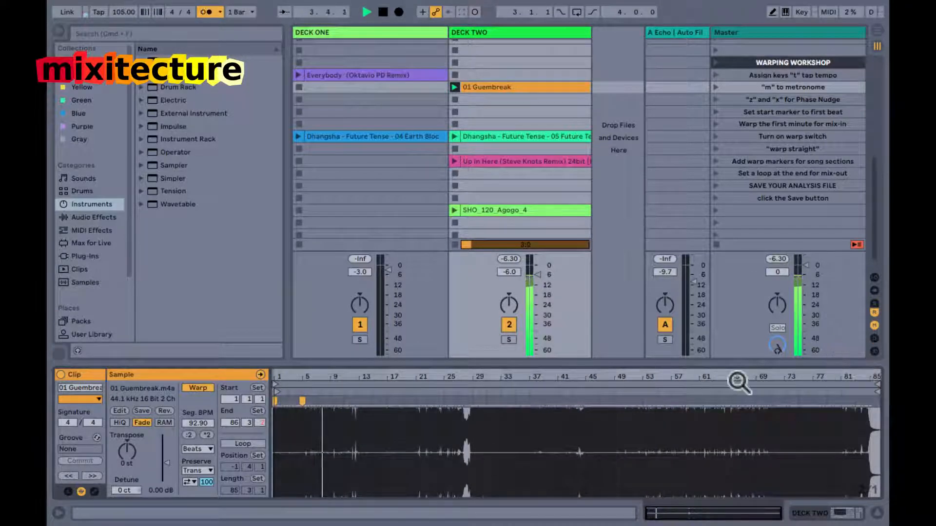
click(843, 378)
drag(843, 378, 843, 378)
drag(610, 376, 490, 382)
drag(397, 378, 664, 376)
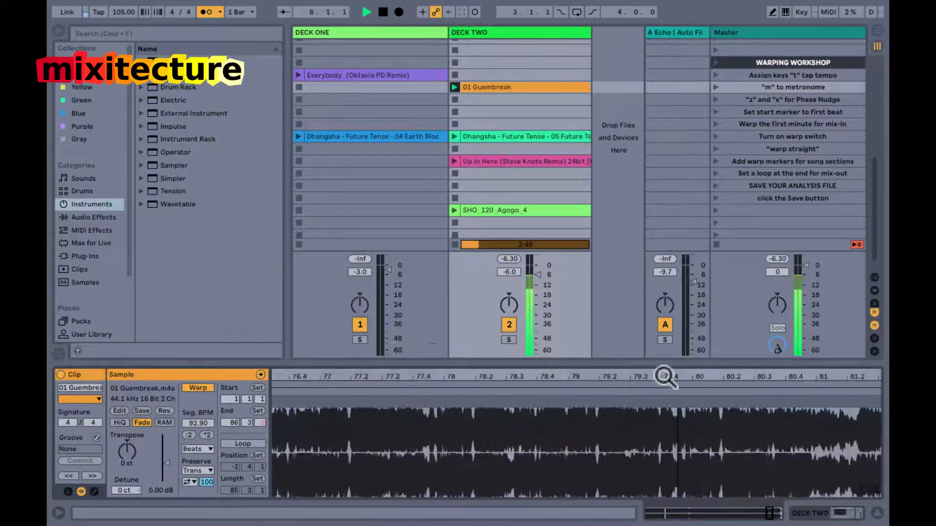
scroll(432, 423, left, 10)
scroll(432, 423, left, 6)
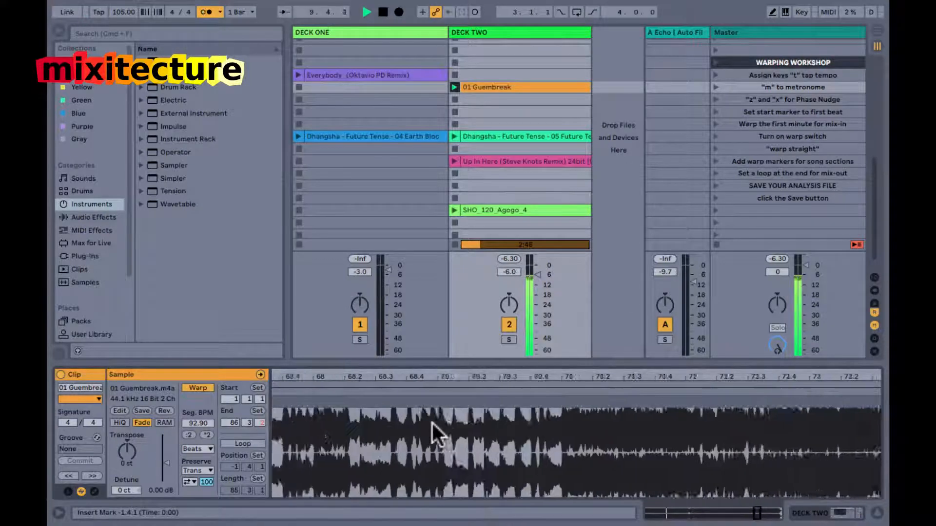
drag(472, 382, 641, 382)
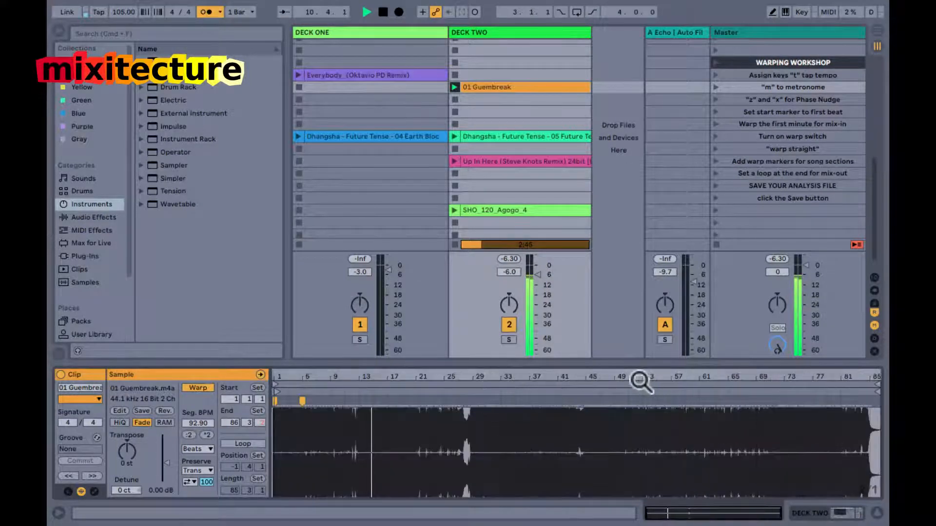
Stop playback, warp 01 Guembreak straight from a warp marker at bar 13, and play it from there.
drag(361, 381, 493, 374)
drag(566, 403, 579, 378)
drag(653, 381, 652, 378)
mouse_move(560, 376)
mouse_down()
mouse_move(560, 367)
mouse_move(558, 377)
mouse_up()
key(space)
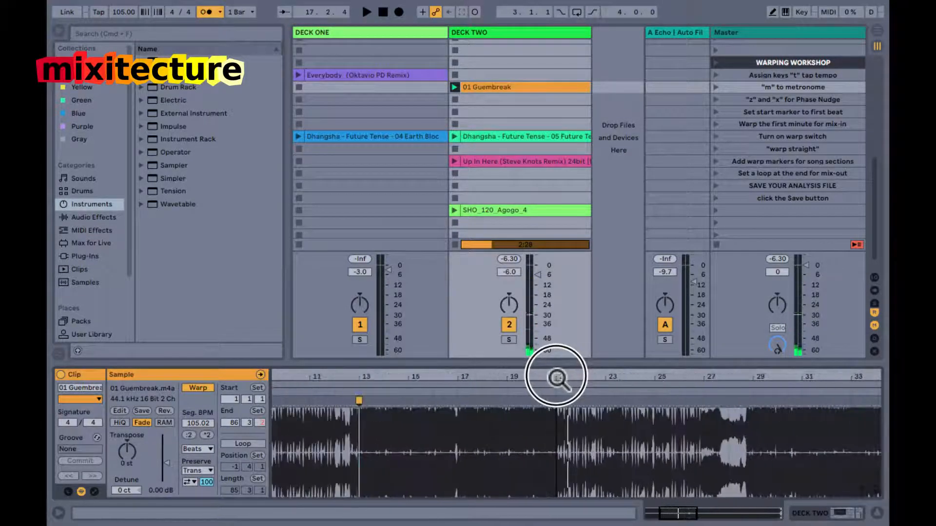
right_click(359, 401)
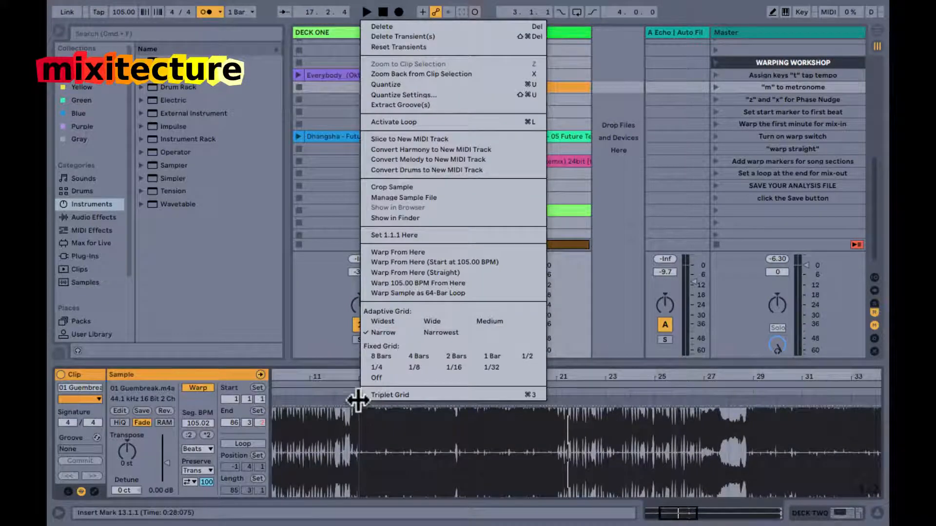
click(394, 273)
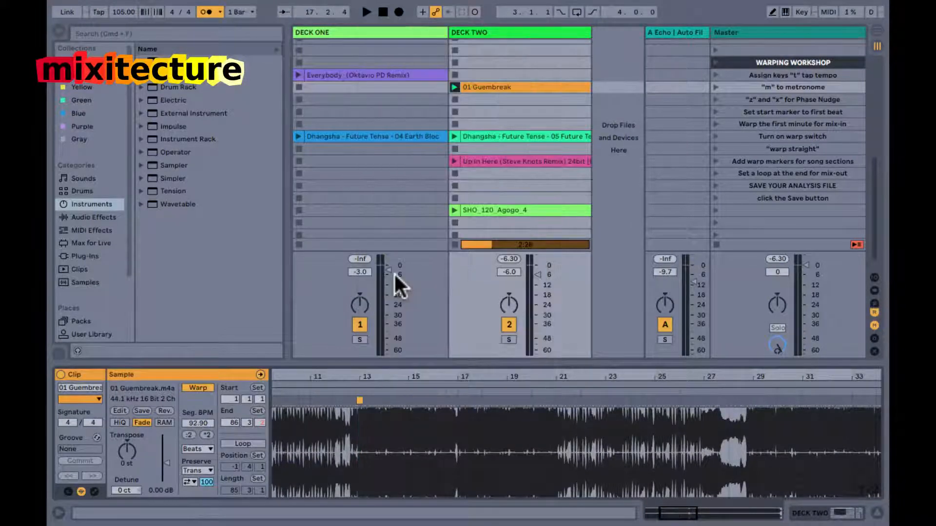
click(360, 393)
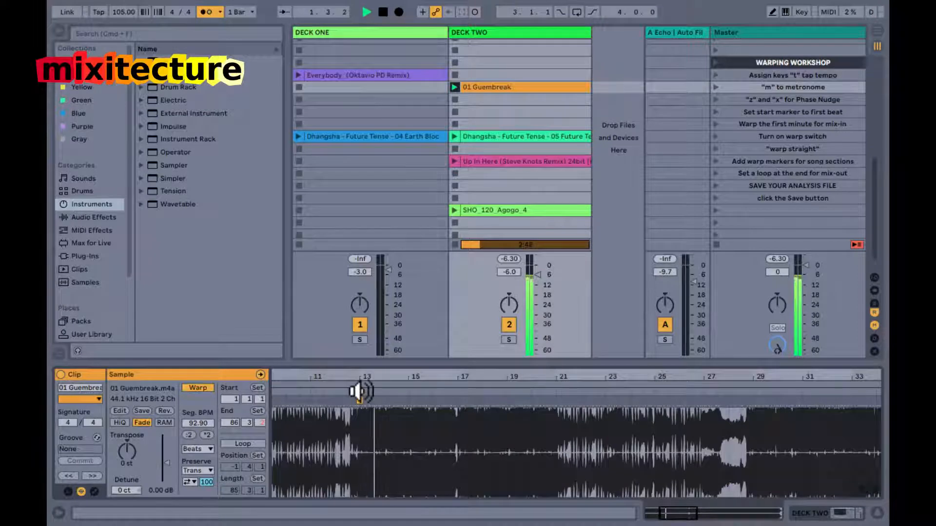
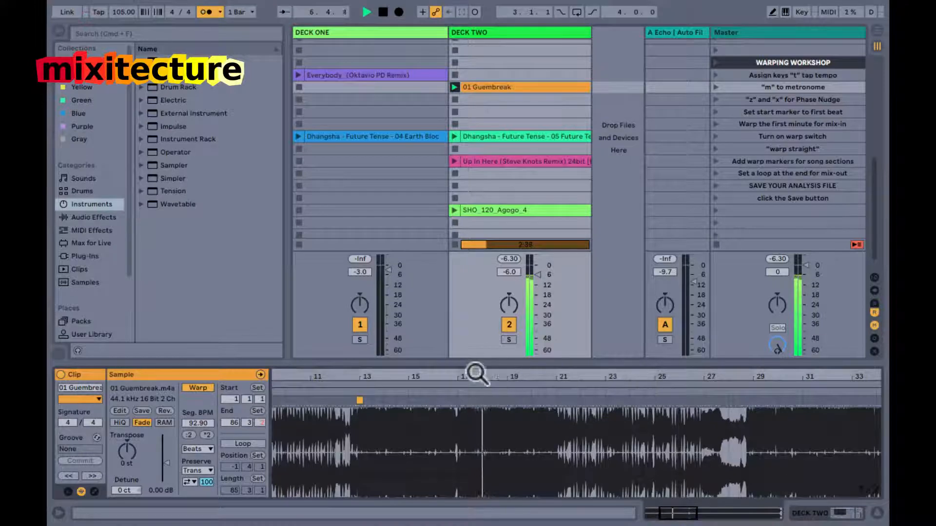
Add a warp marker on the transient at bar 17 of 01 Guembreak.
mouse_move(462, 374)
mouse_down()
mouse_move(397, 381)
mouse_move(456, 392)
mouse_move(460, 405)
mouse_up()
double_click(491, 404)
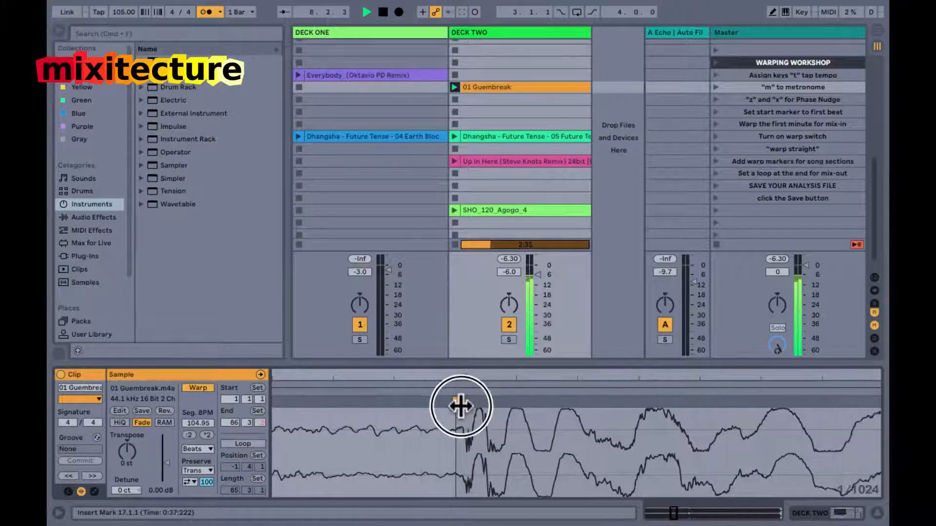
double_click(462, 376)
Add a warp marker on the beat at bar 21 of 01 Guembreak and align it to 21.1.1.
drag(416, 377, 416, 380)
drag(541, 378, 541, 378)
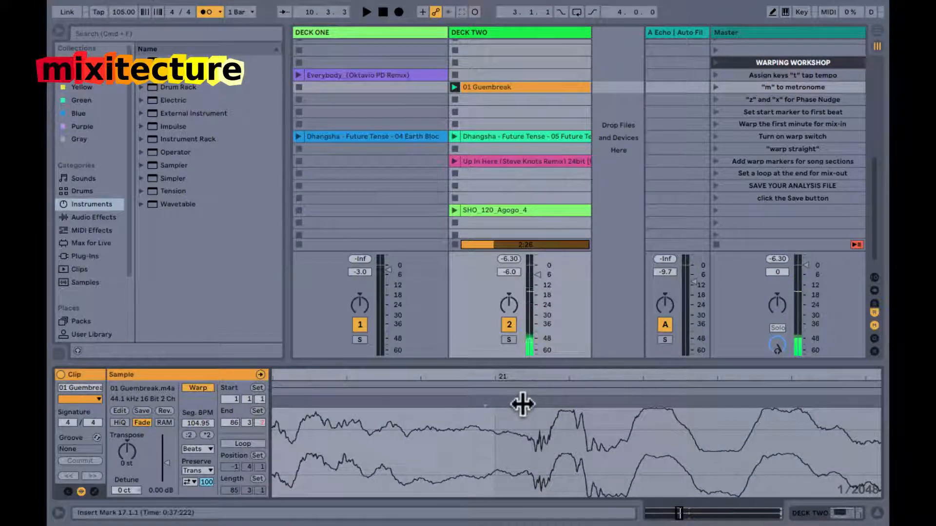
mouse_move(524, 403)
mouse_down()
mouse_move(493, 403)
mouse_move(506, 404)
mouse_up()
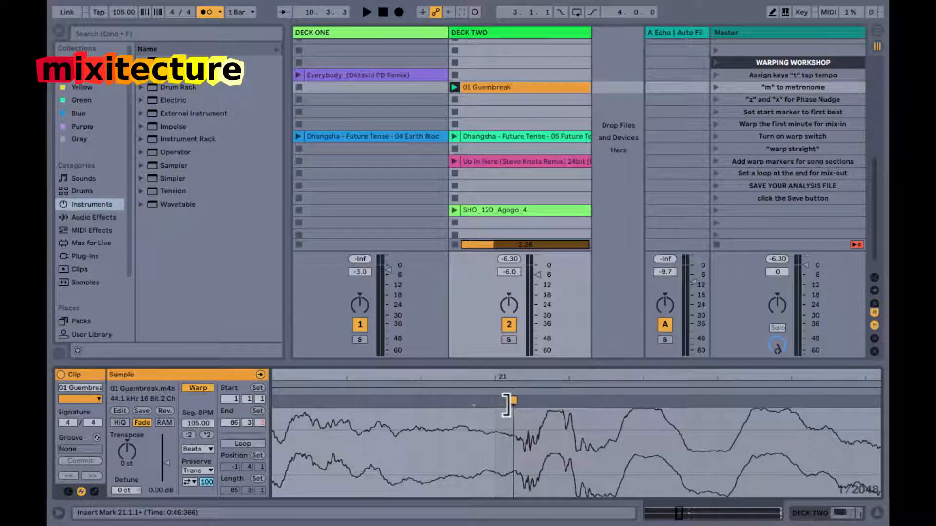
double_click(493, 402)
click(492, 403)
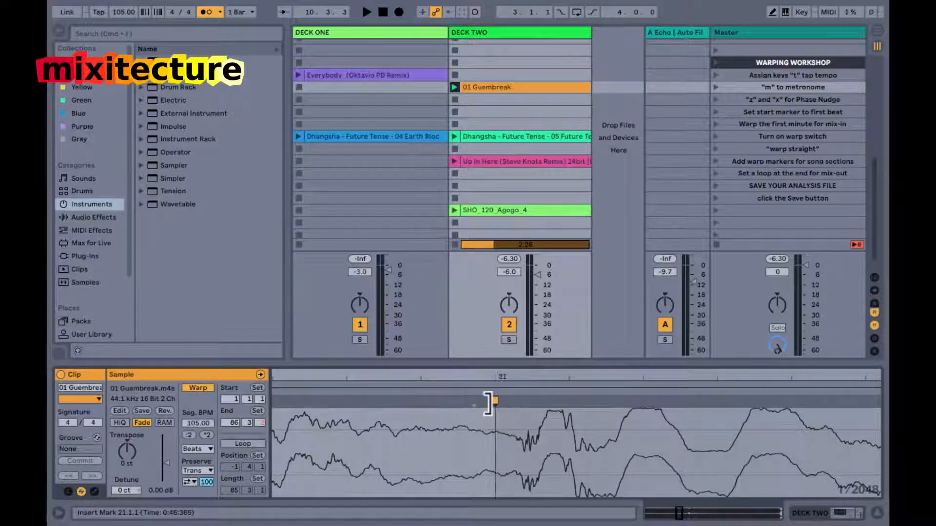
drag(495, 379, 496, 385)
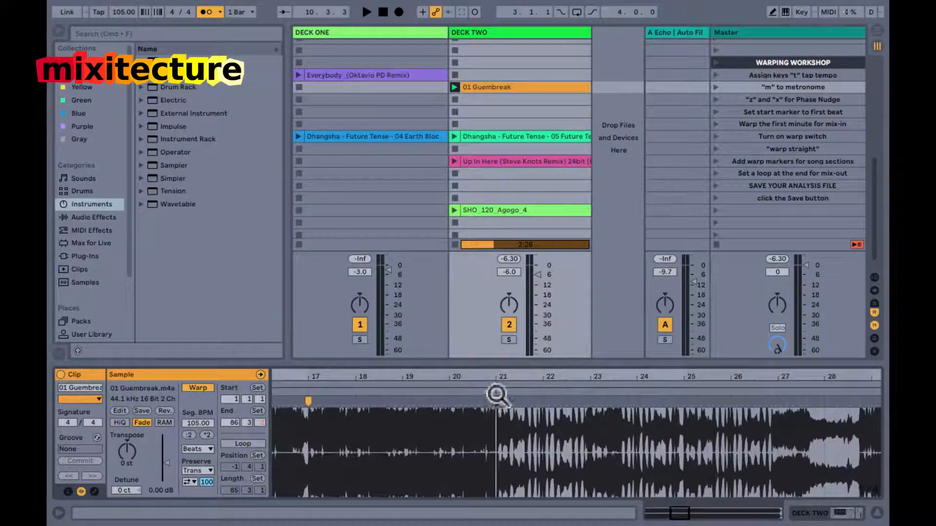
Warp 01 Guembreak at 105.00 BPM from the bar 21 marker and play the clip from there.
right_click(496, 402)
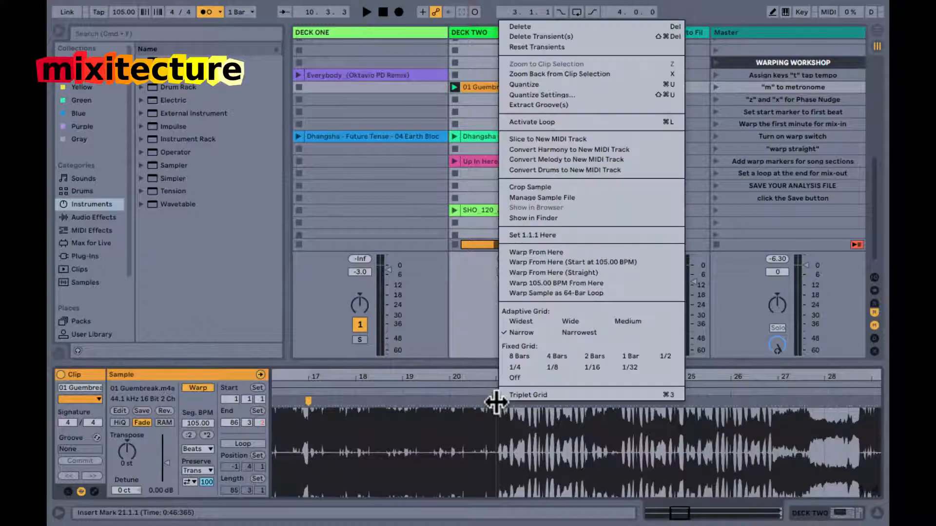
click(551, 282)
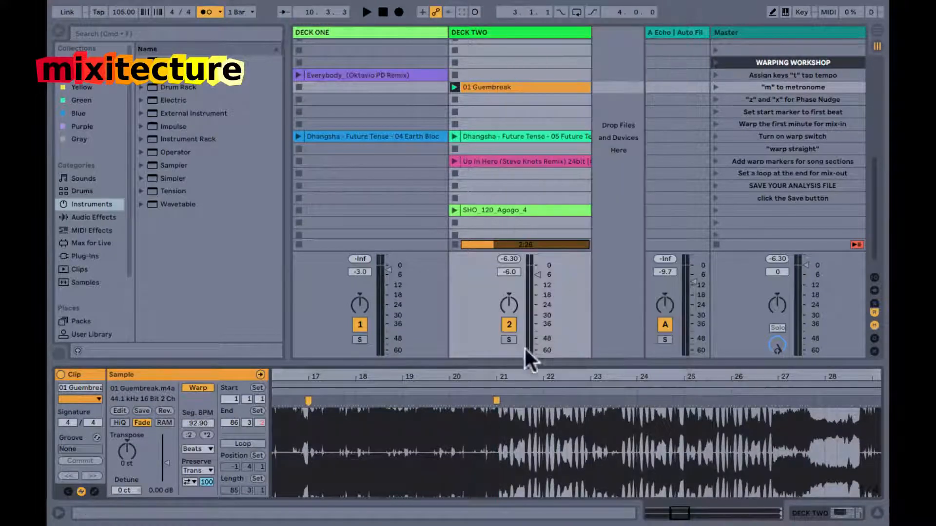
click(497, 392)
Add a warp marker at bar 29, on the downbeat after the break in 01 Guembreak.
drag(497, 372, 500, 378)
drag(661, 378, 662, 380)
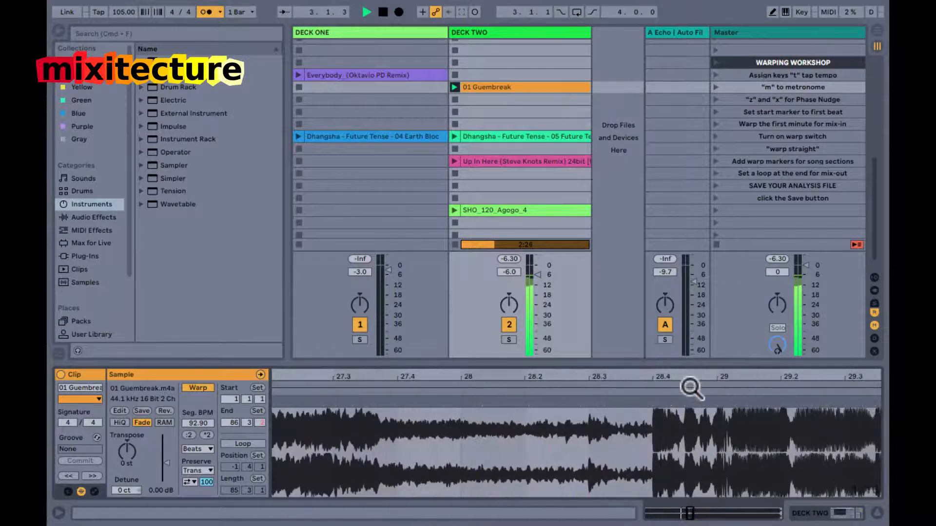
drag(721, 376, 722, 380)
drag(595, 376, 595, 377)
double_click(600, 399)
drag(601, 382, 603, 382)
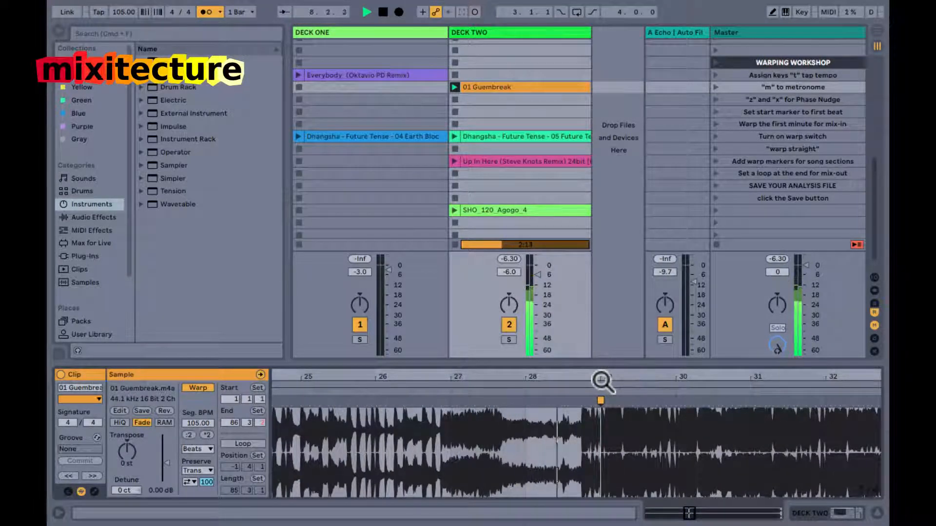
Warp 01 Guembreak at 105.00 BPM from the bar 29 marker and add a warp marker at bar 45.
mouse_move(602, 382)
mouse_down()
mouse_move(566, 378)
mouse_move(601, 385)
mouse_up()
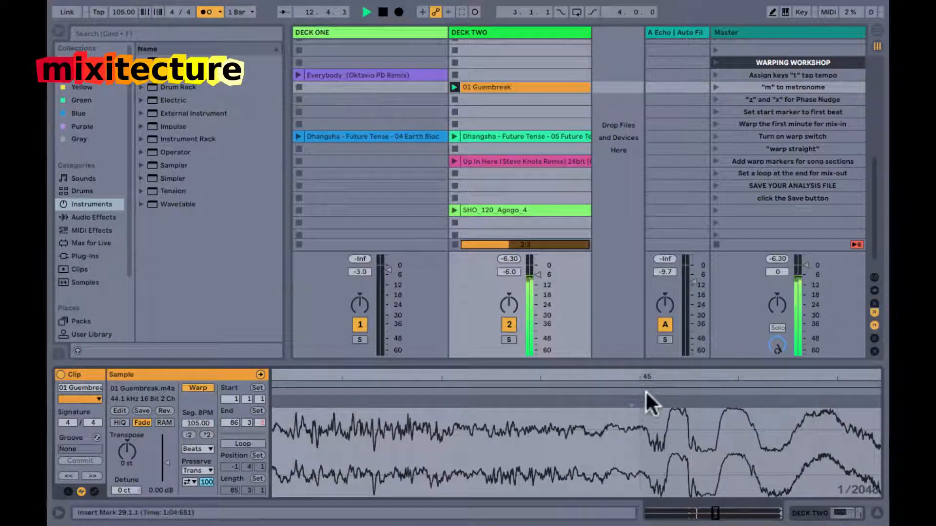
drag(643, 377, 640, 374)
right_click(472, 403)
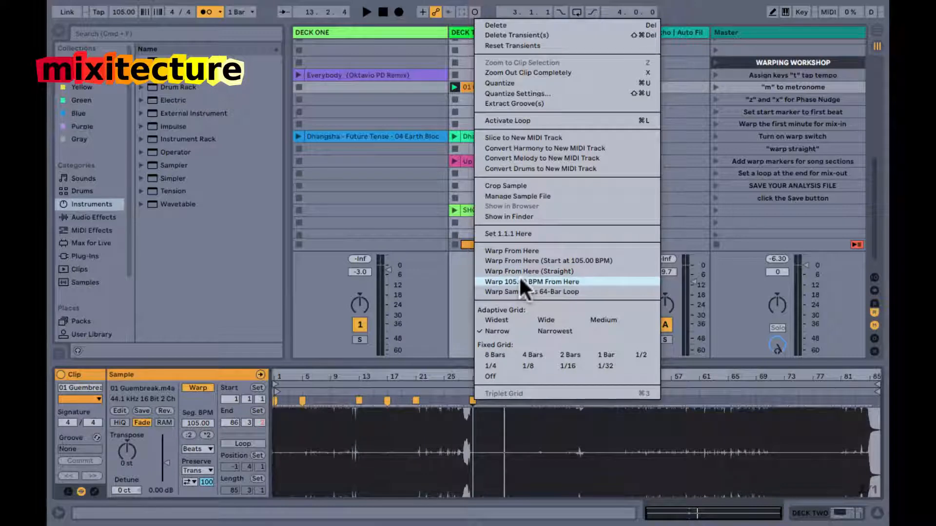
click(567, 479)
mouse_move(586, 375)
mouse_down()
mouse_move(558, 377)
mouse_move(616, 375)
mouse_move(555, 376)
mouse_move(555, 399)
mouse_move(544, 403)
mouse_move(541, 378)
mouse_up()
double_click(542, 402)
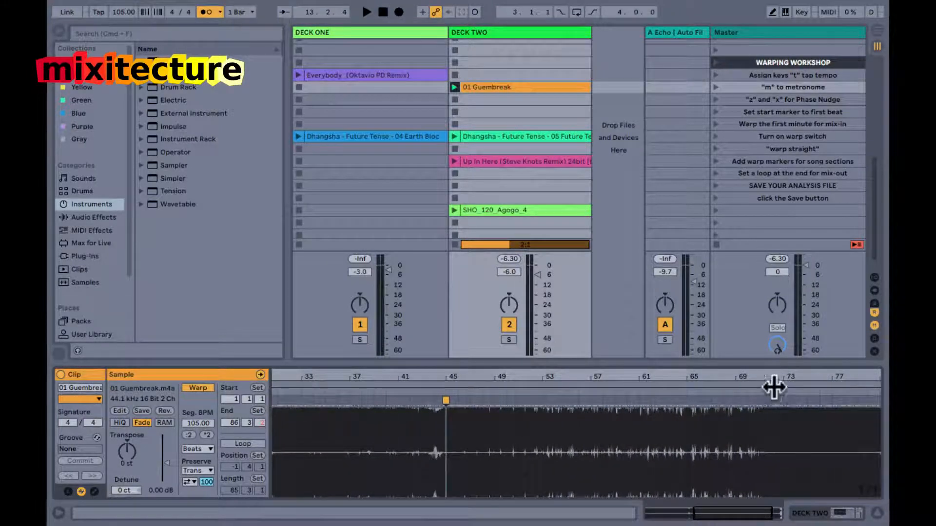
Play the late section of 01 Guembreak and examine the transients' alignment to the grid around bar 74.
drag(771, 379, 745, 377)
drag(619, 376, 620, 379)
drag(738, 379, 734, 378)
drag(595, 376, 595, 377)
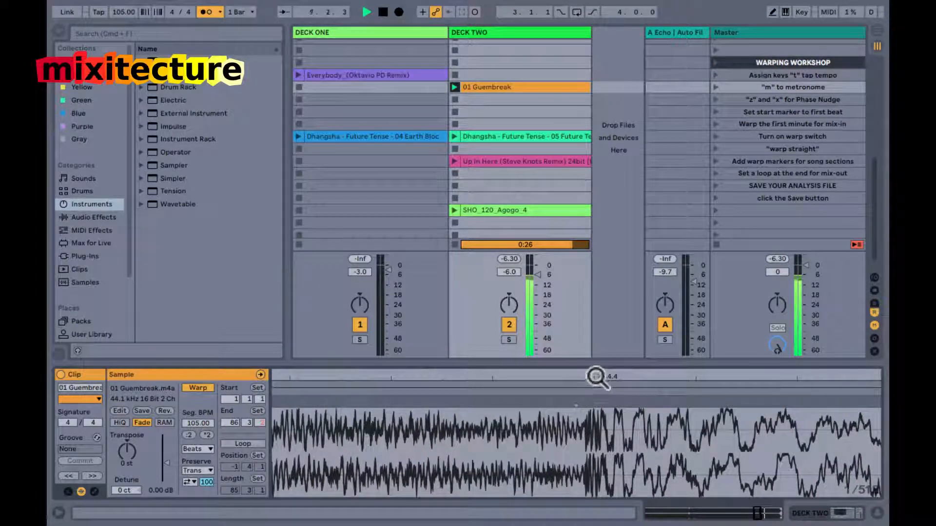
drag(592, 377, 591, 379)
drag(534, 377, 535, 377)
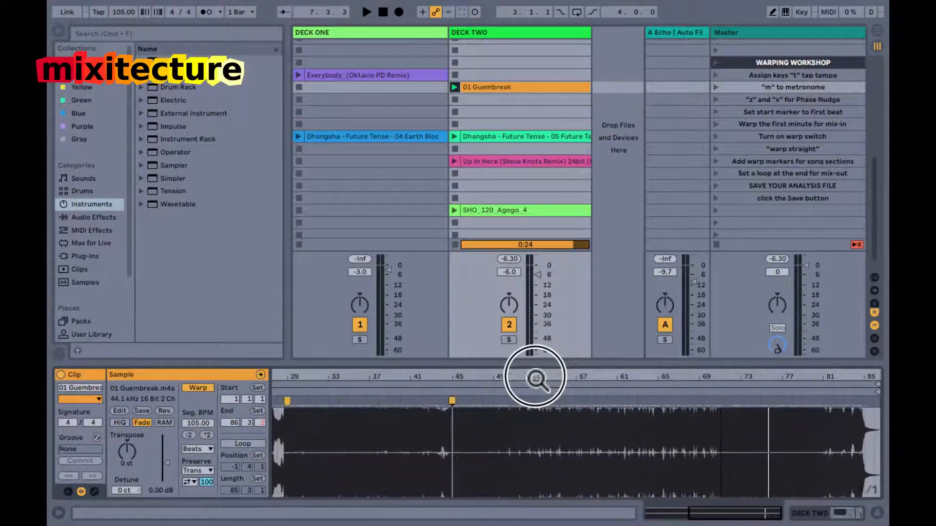
Play 01 Guembreak from bar 45 and add a warp marker on the downbeat at bar 53.
click(451, 392)
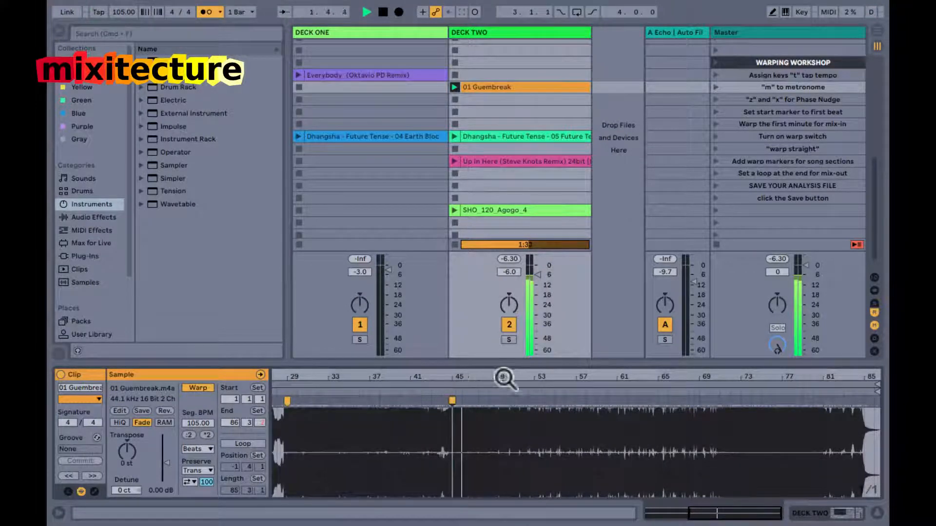
drag(458, 376, 456, 378)
drag(537, 376, 536, 380)
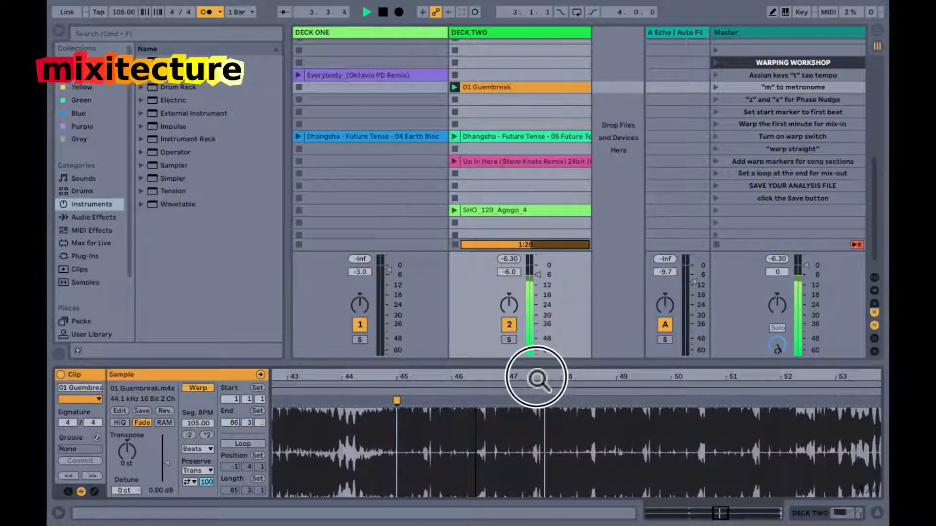
scroll(659, 443, right, 3)
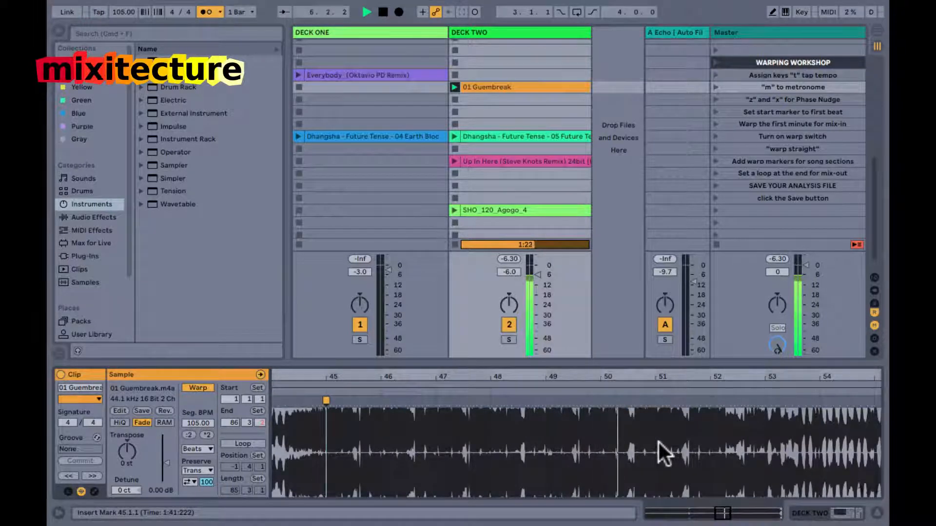
scroll(659, 443, right, 2)
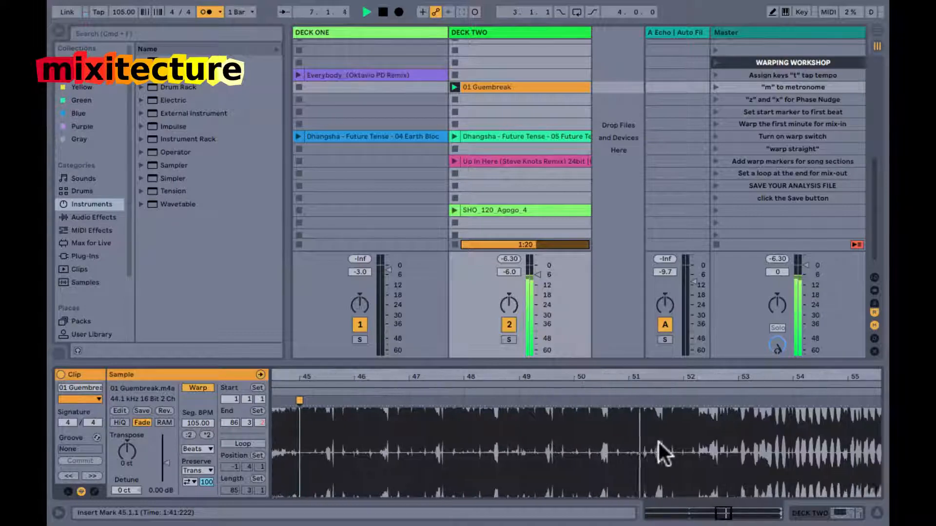
mouse_move(647, 379)
mouse_down()
mouse_move(580, 378)
mouse_move(627, 400)
mouse_up()
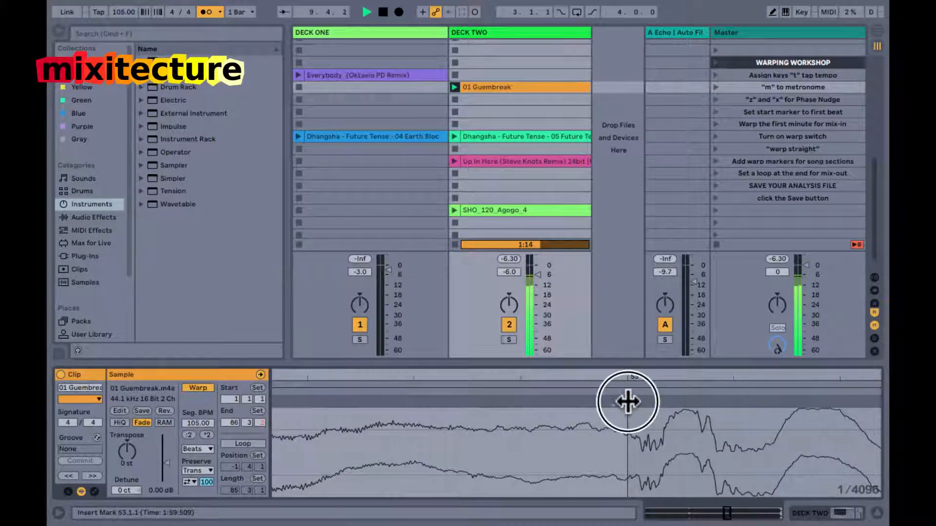
double_click(628, 372)
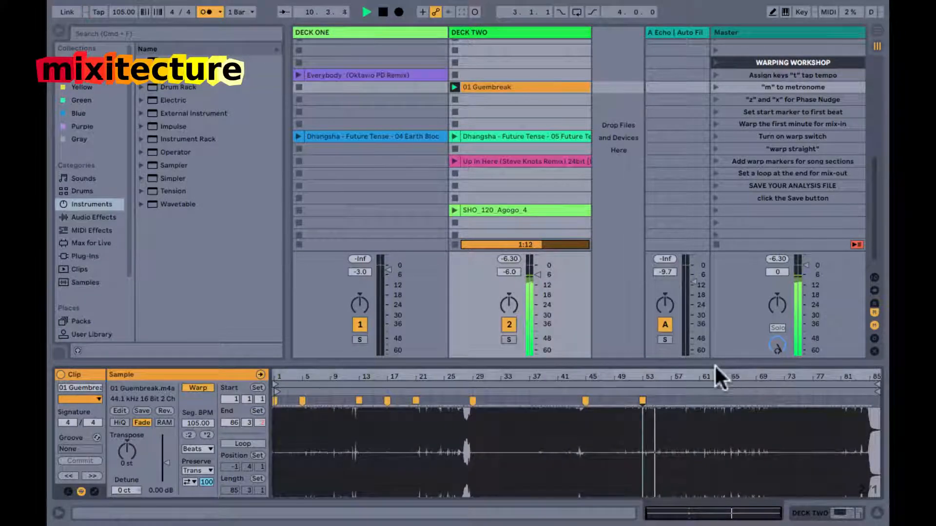
Add a warp marker on the downbeat at bar 61 of 01 Guembreak.
drag(704, 378, 680, 374)
mouse_move(622, 374)
mouse_down()
mouse_move(595, 402)
mouse_move(600, 379)
mouse_up()
double_click(601, 379)
Add a warp marker on the transient just before bar 69 and pull it onto the bar line.
drag(758, 374, 726, 376)
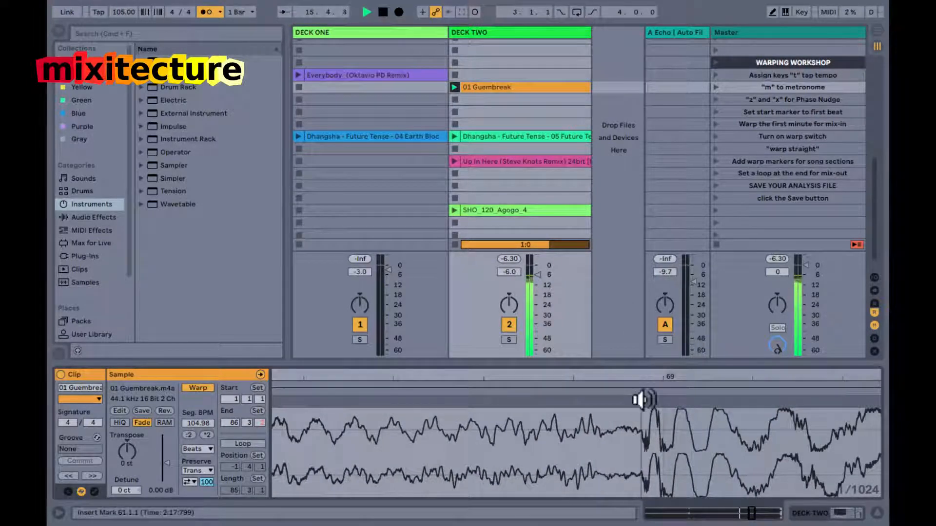
drag(639, 397, 663, 400)
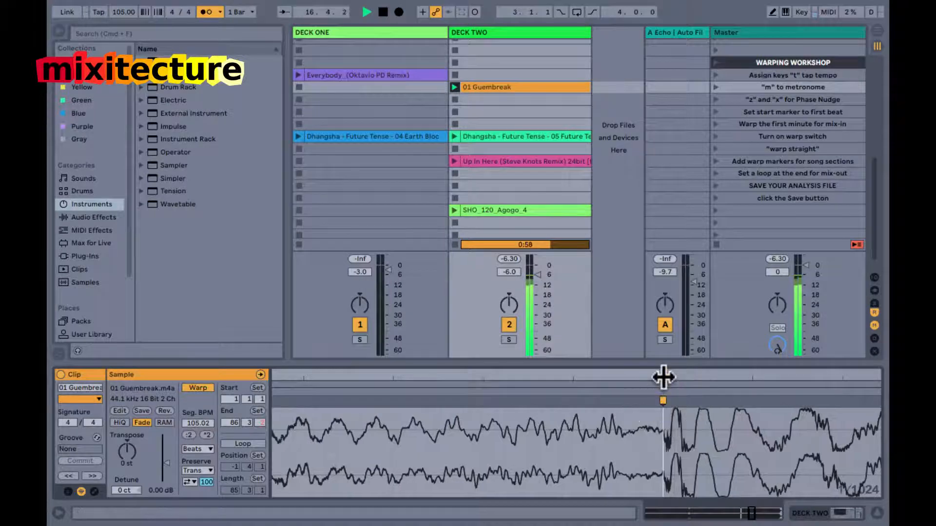
double_click(664, 377)
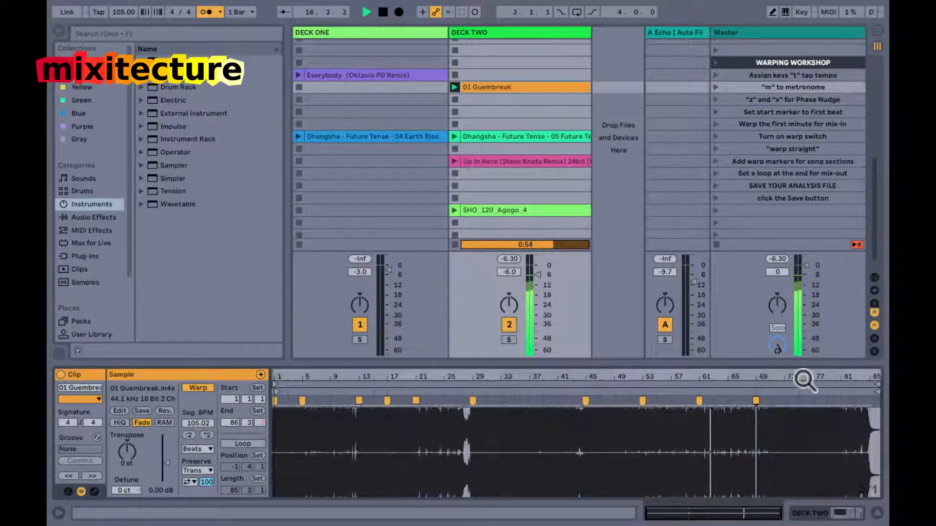
Examine the waveform's alignment to the grid between bars 60 and 76 while 01 Guembreak plays.
drag(792, 377, 677, 364)
drag(577, 379, 569, 379)
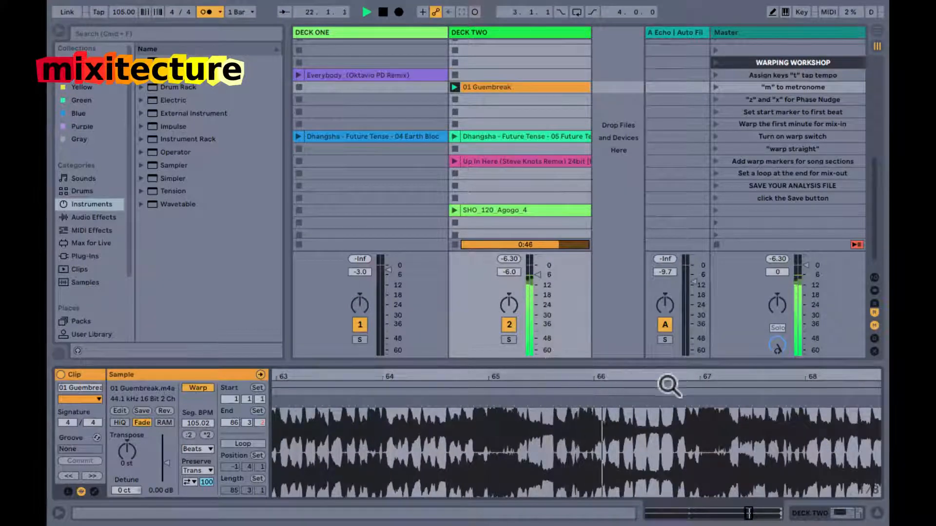
scroll(662, 432, left, 3)
scroll(662, 432, right, 3)
drag(657, 376, 655, 377)
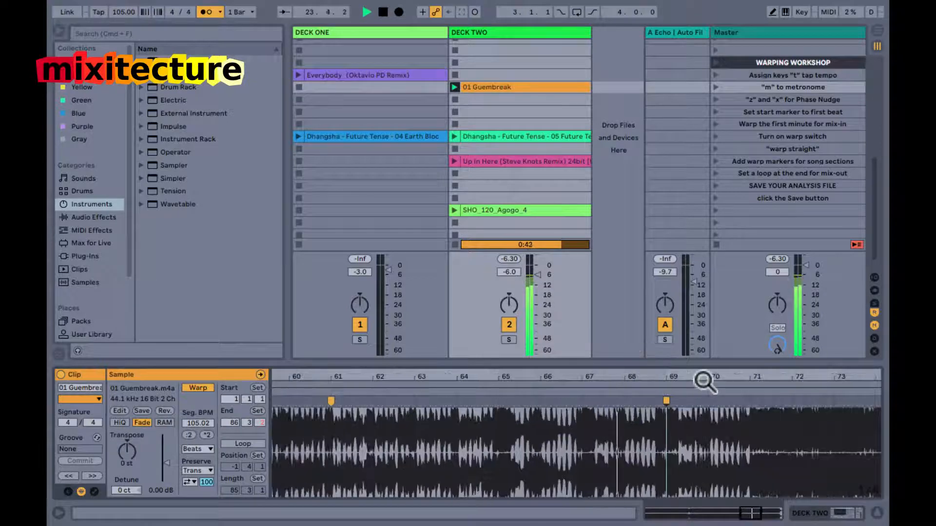
scroll(702, 378, right, 3)
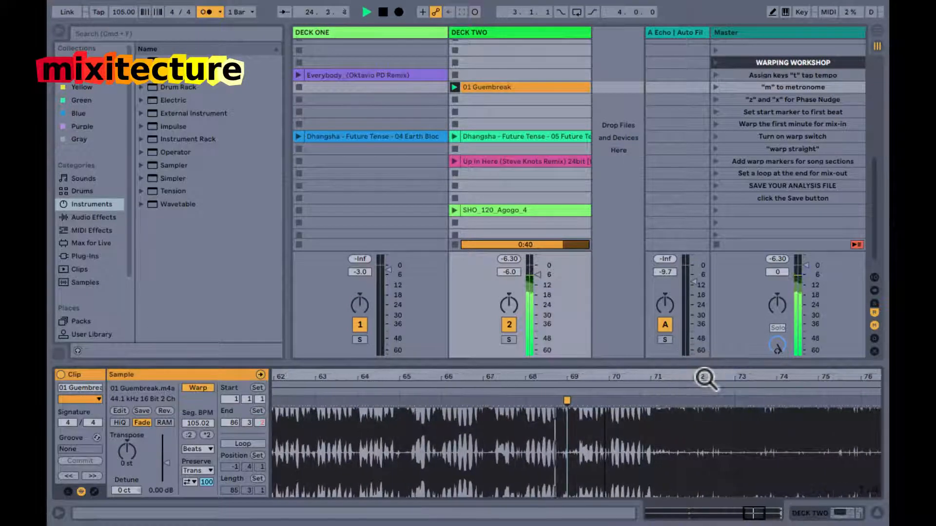
Audition the beat just before bar 73 and try to shift it onto the bar line with a warp marker.
drag(685, 377, 681, 376)
drag(582, 377, 568, 376)
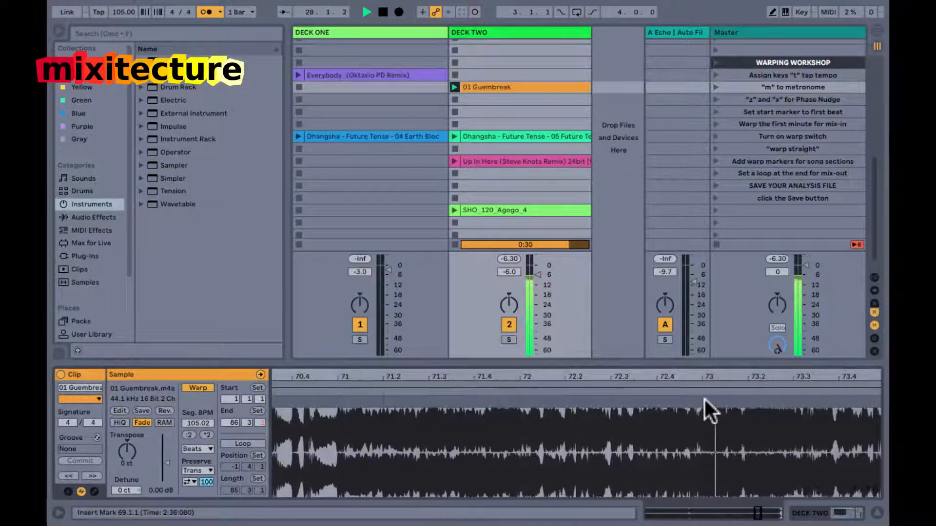
drag(695, 381, 693, 379)
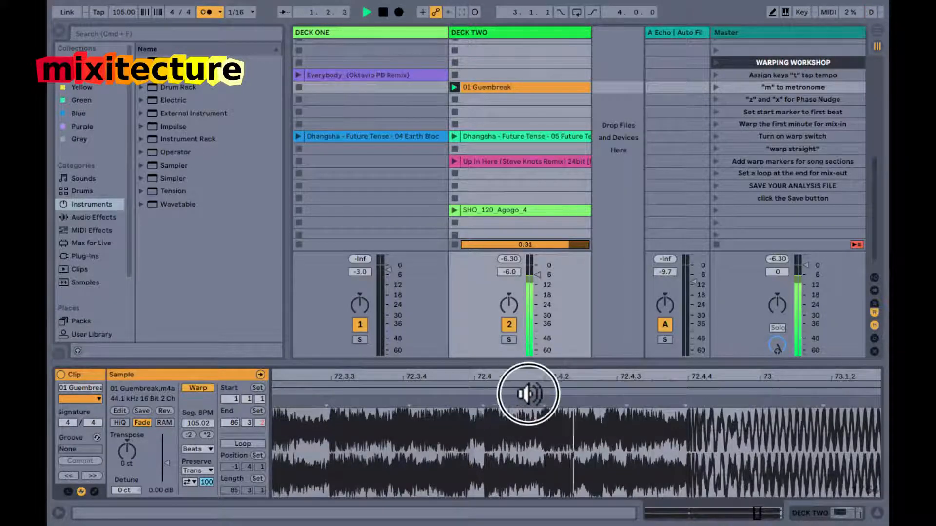
click(689, 392)
click(690, 392)
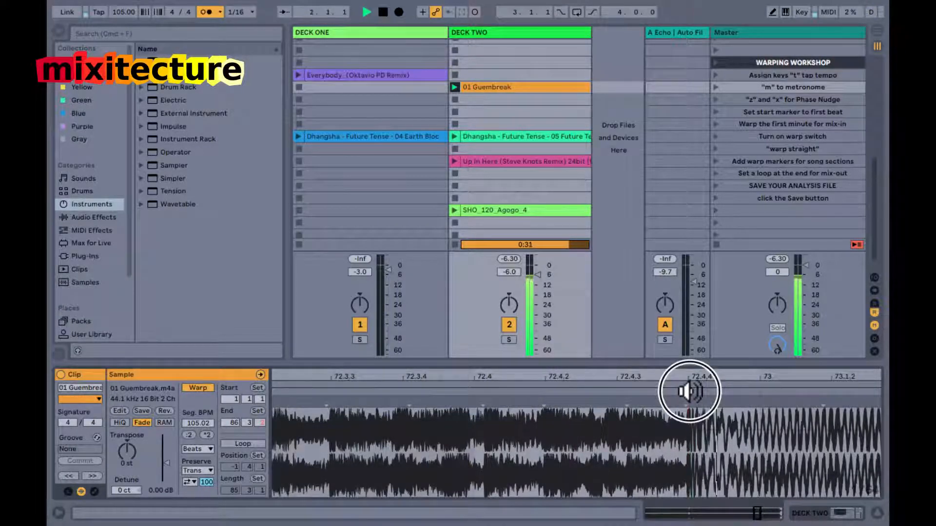
mouse_move(684, 403)
mouse_down()
mouse_move(754, 403)
mouse_move(762, 378)
mouse_up()
Play 01 Guembreak from bar 69, add a warp marker at bar 70, and stop playback.
click(426, 390)
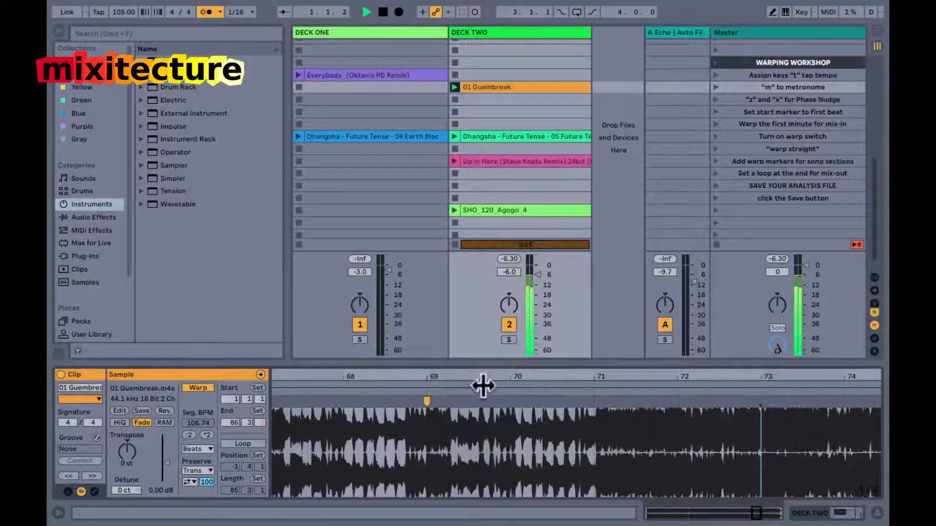
click(427, 394)
drag(510, 378, 516, 402)
key(space)
drag(530, 372, 533, 372)
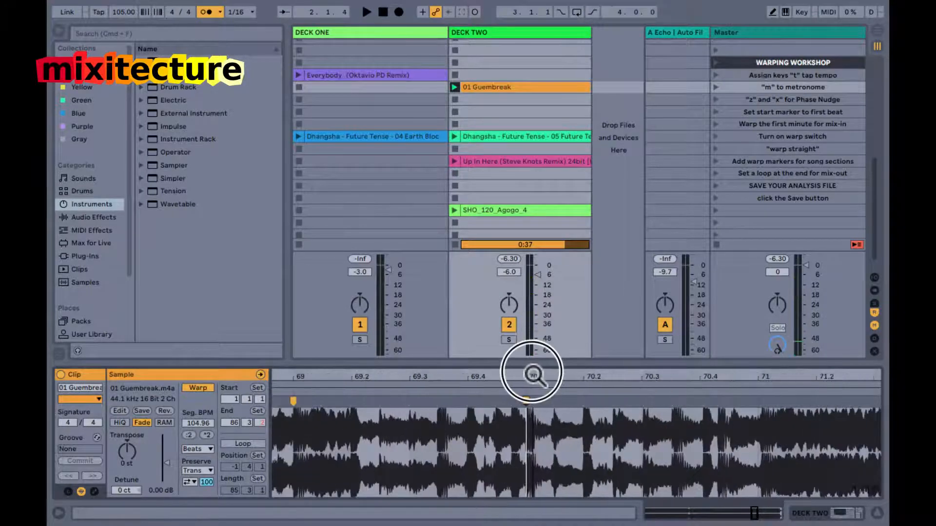
Add warp markers at bars 71 and 73 of 01 Guembreak and play the result from bar 69.
click(291, 388)
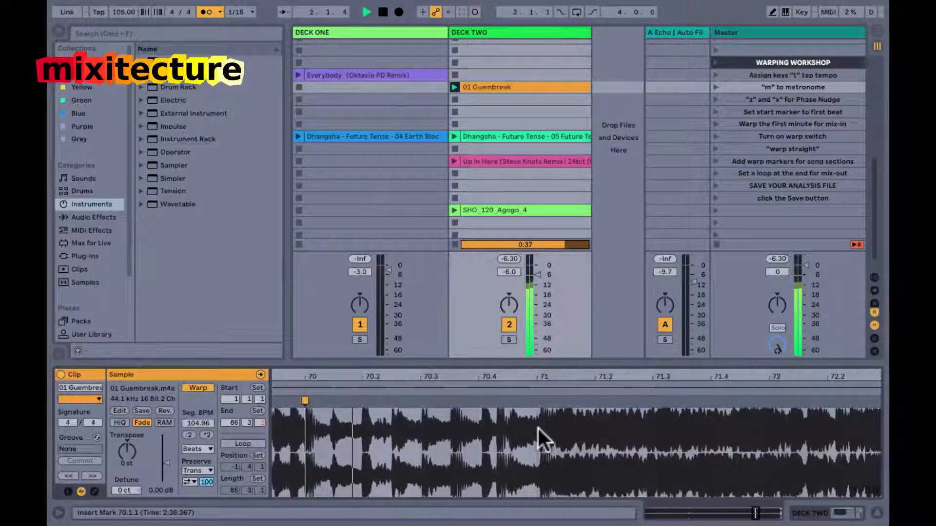
double_click(536, 403)
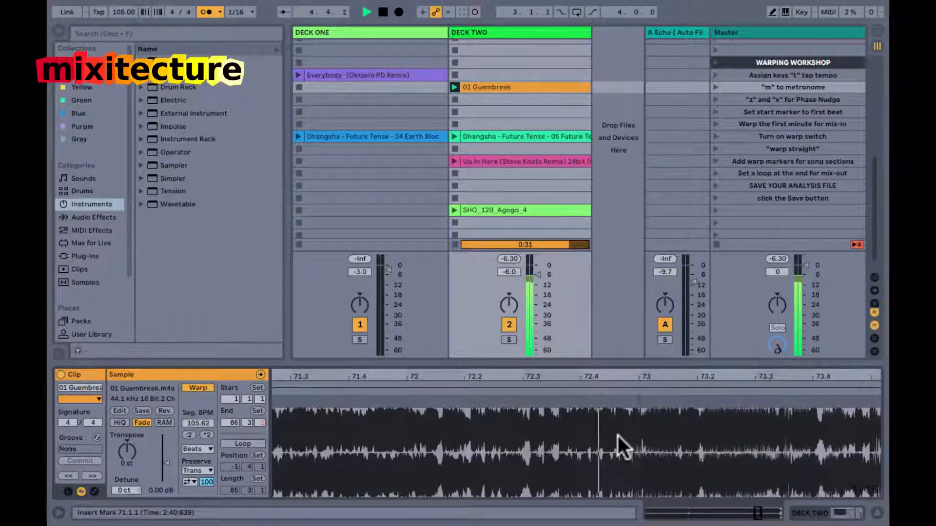
mouse_move(635, 376)
mouse_down()
mouse_move(578, 378)
mouse_move(633, 402)
mouse_move(707, 401)
mouse_move(718, 367)
mouse_move(723, 375)
mouse_move(642, 385)
mouse_up()
key(space)
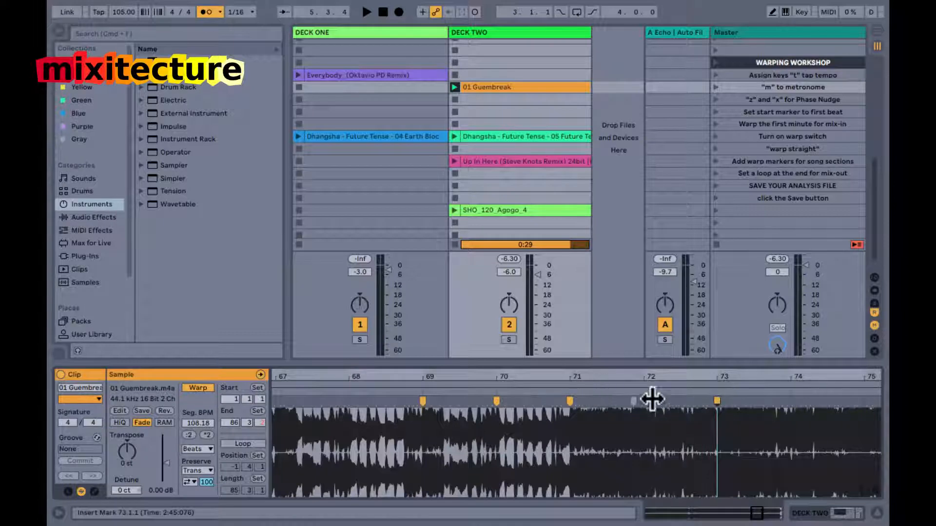
click(423, 393)
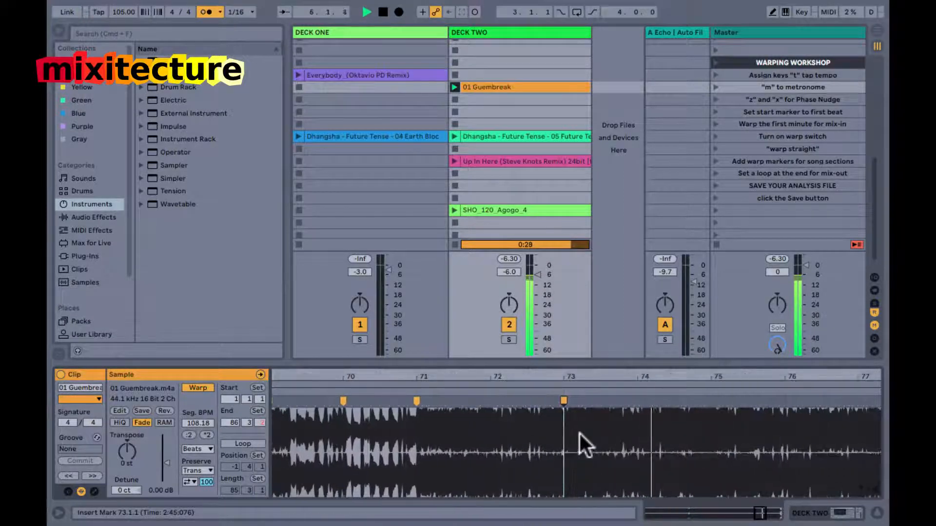
Apply Warp From Here (Start at 105.00 BPM) at 01 Guembreak's bar 73 warp marker and play from bar 73.
right_click(562, 402)
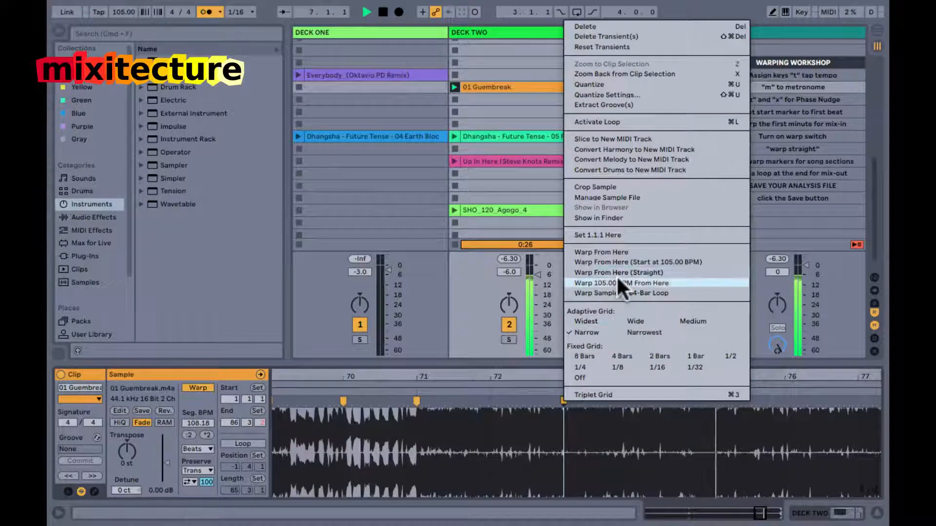
click(619, 262)
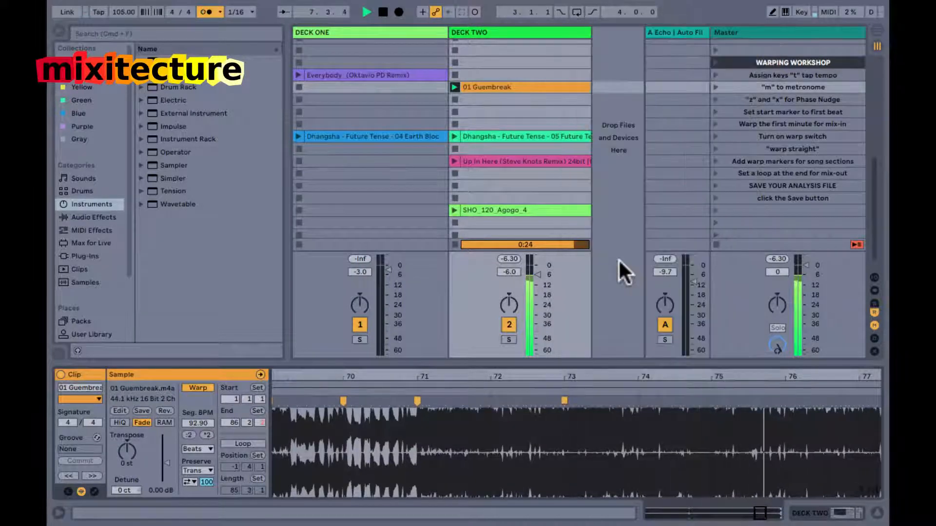
click(564, 391)
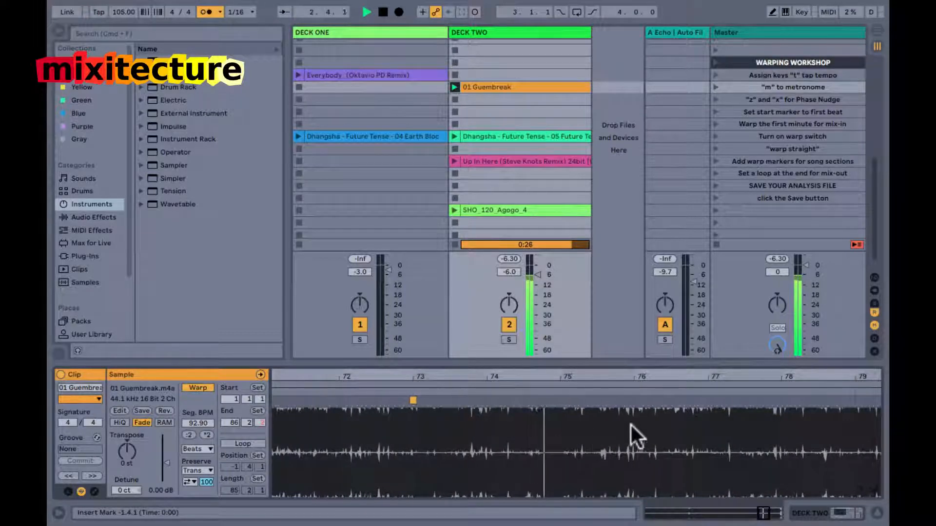
Add a warp marker on the beat just after bar 77 and align it with the bar 77 line.
mouse_move(715, 373)
mouse_down()
mouse_move(710, 390)
mouse_move(710, 376)
mouse_up()
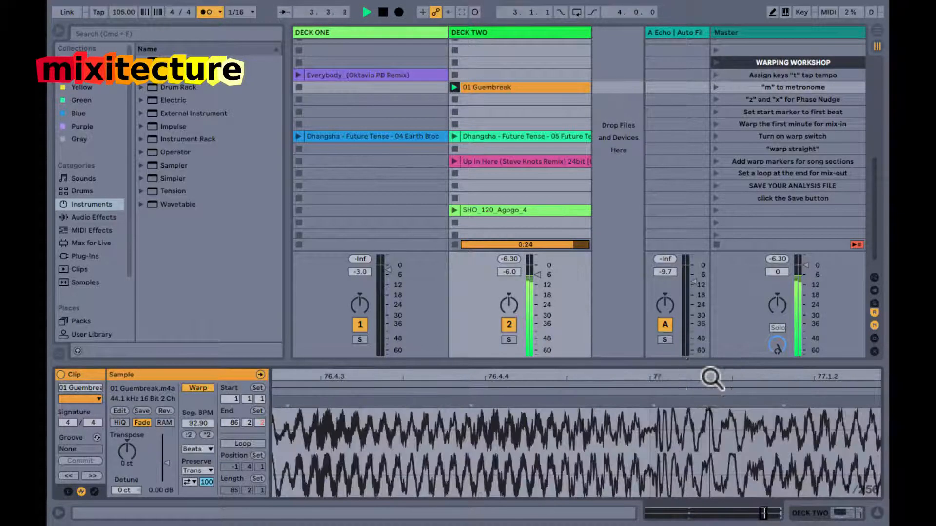
drag(649, 378, 649, 376)
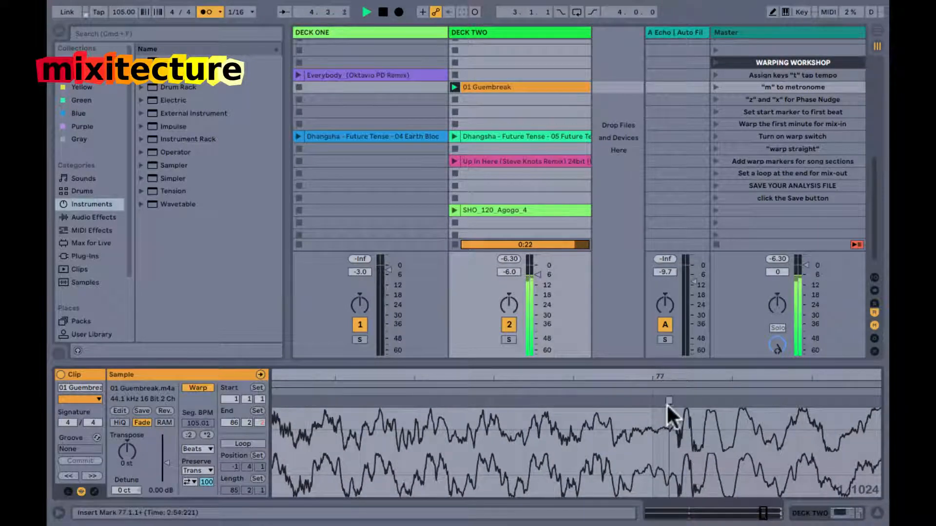
drag(668, 412, 654, 407)
double_click(655, 377)
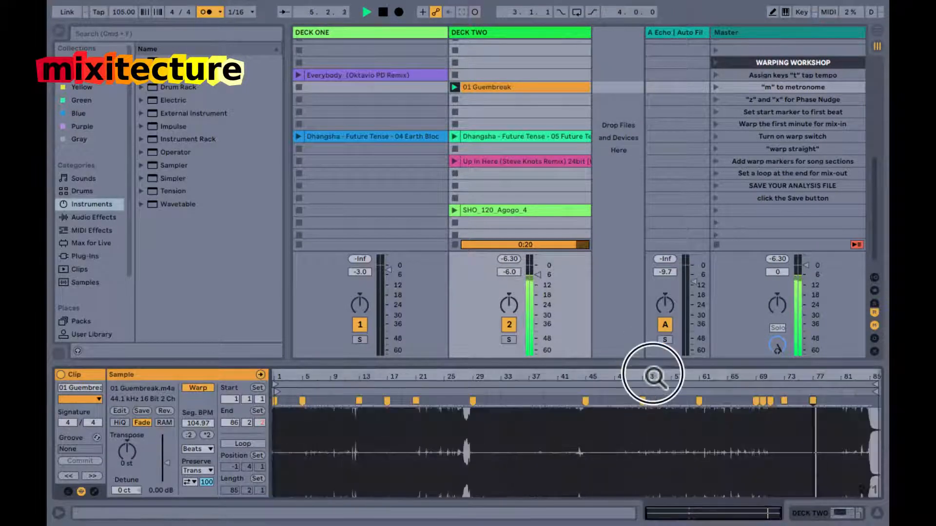
Listen to 01 Guembreak's ending from bar 77 while examining its waveform against the grid, and stop playback.
double_click(875, 375)
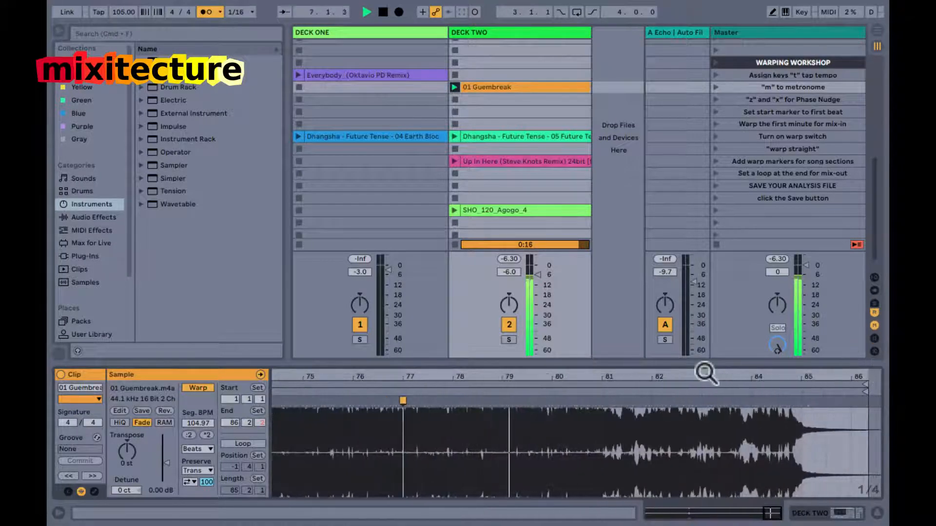
drag(604, 377, 486, 376)
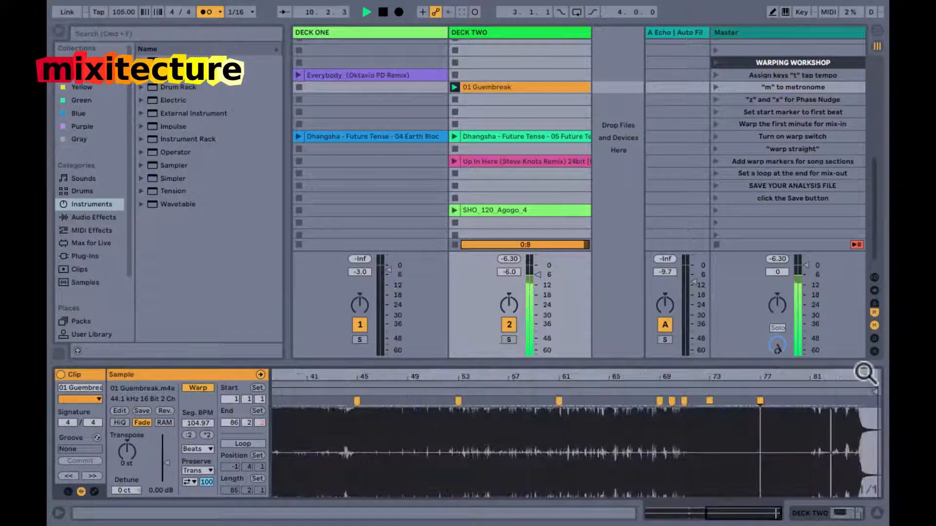
drag(863, 378, 863, 377)
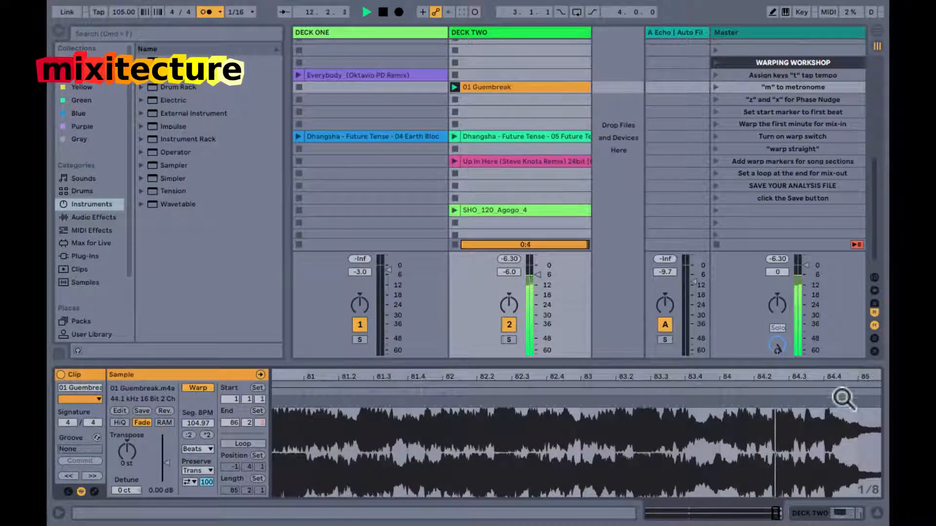
key(space)
drag(856, 378, 856, 375)
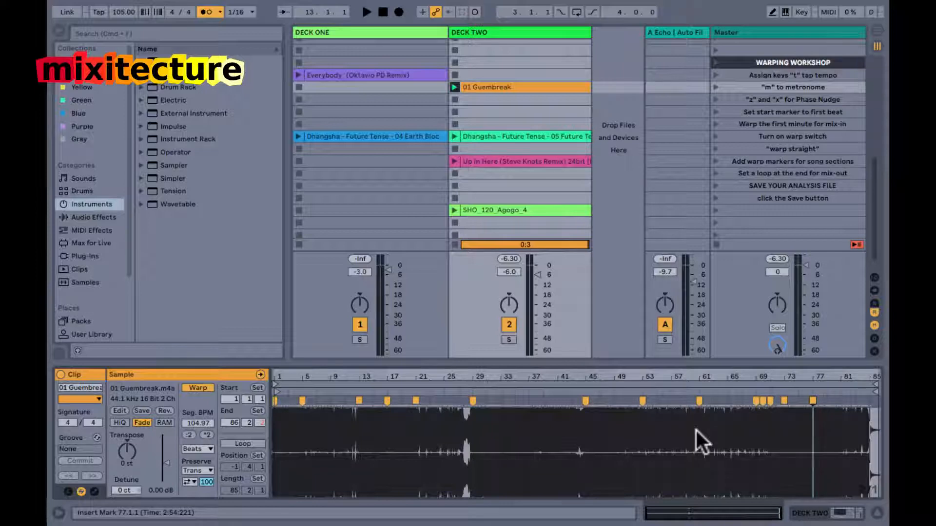
drag(795, 378, 777, 381)
drag(711, 376, 700, 387)
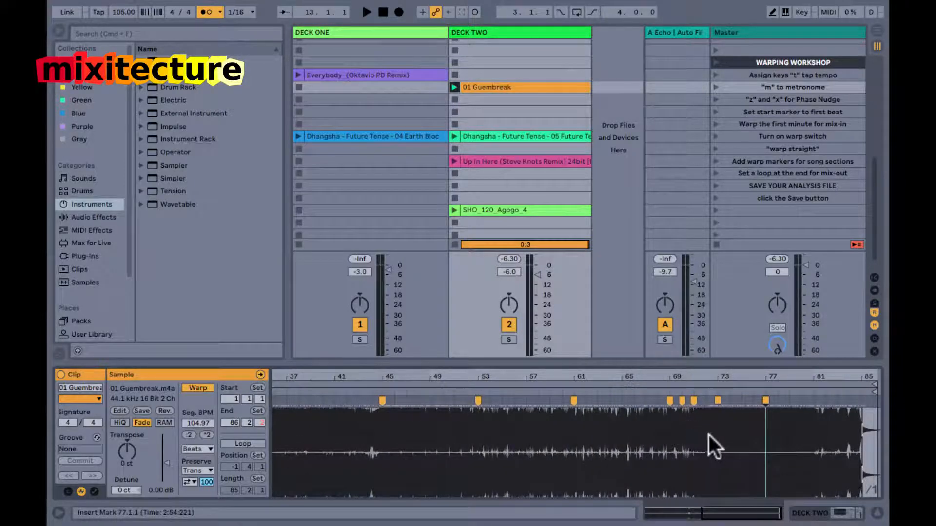
Place the insert marker at bar 81 and briefly play 01 Guembreak from bar 69.
drag(713, 434, 859, 432)
click(810, 443)
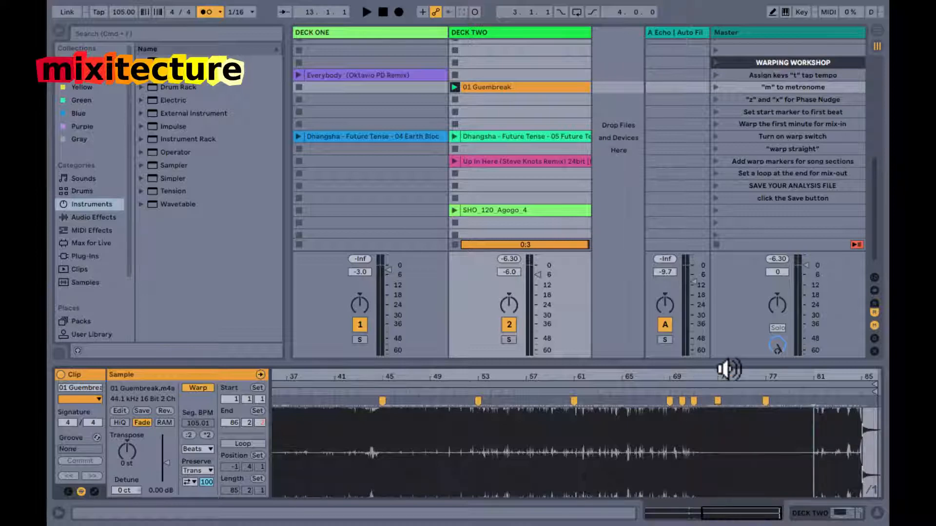
drag(732, 378, 546, 397)
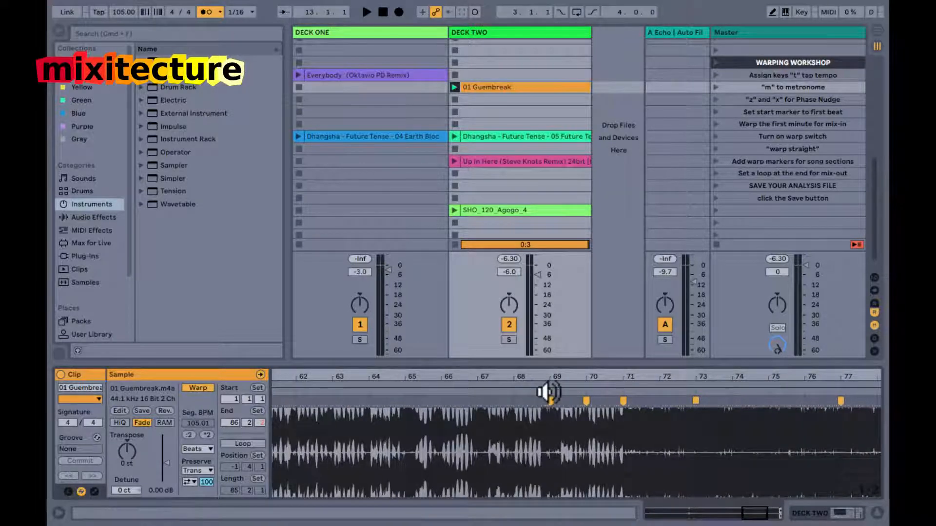
click(549, 392)
key(space)
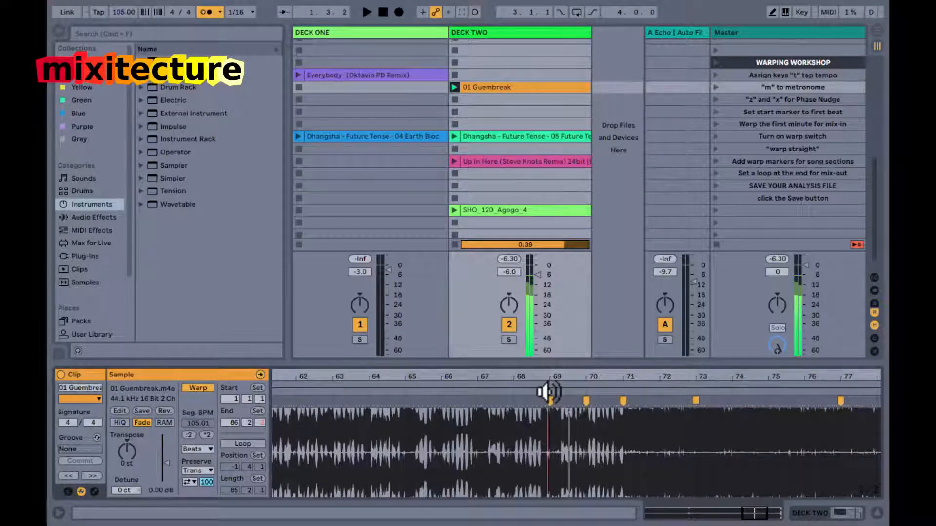
Set the global launch quantization to 1/4 and play 01 Guembreak from bar 69.
click(234, 11)
click(234, 11)
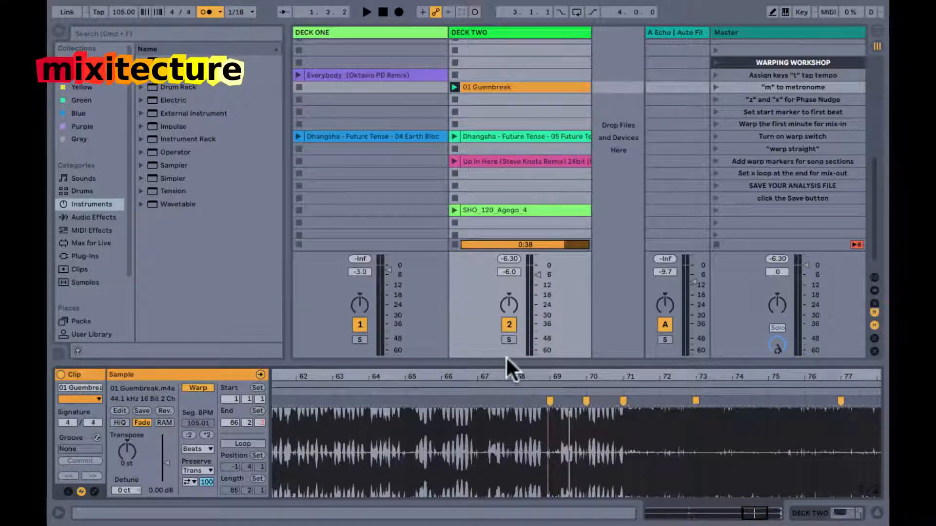
key(super+8)
click(547, 390)
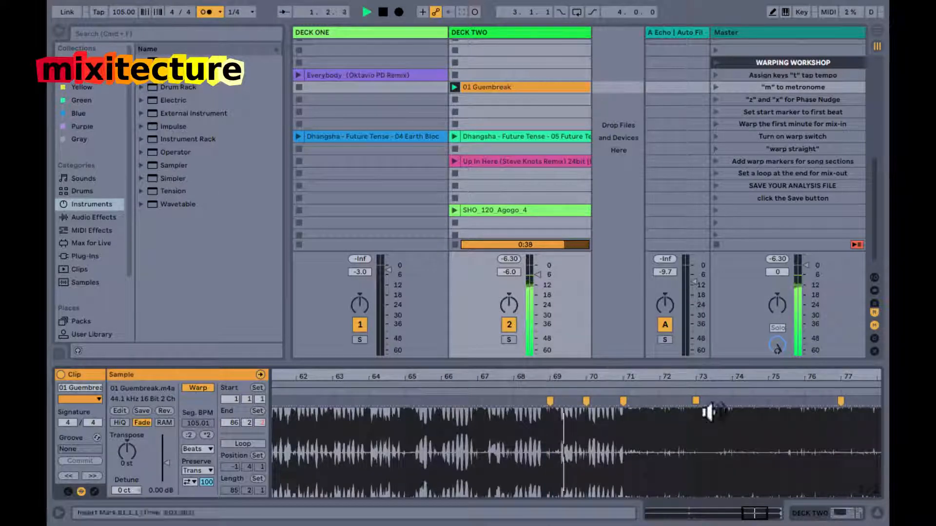
Enable the clip loop while 01 Guembreak plays, with its start at bar 73 and its length set to 8 bars.
drag(811, 378, 811, 378)
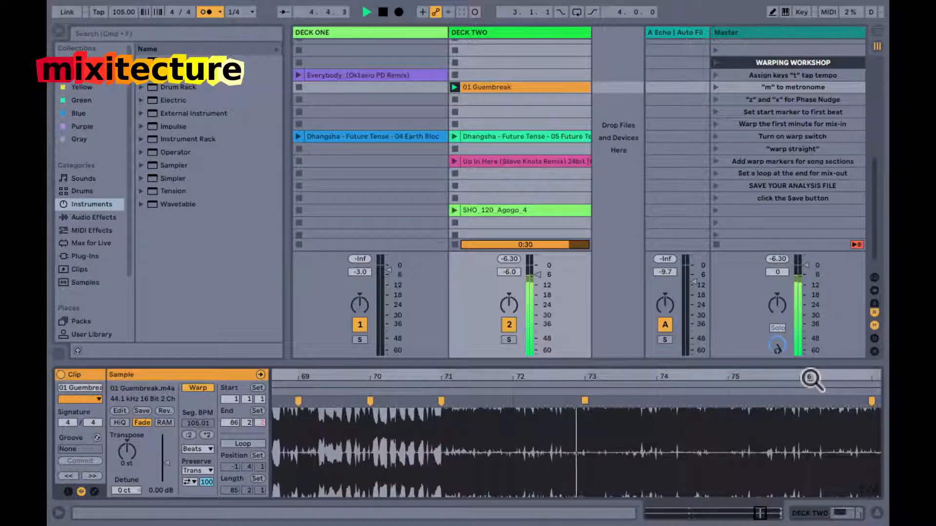
scroll(612, 436, right, 3)
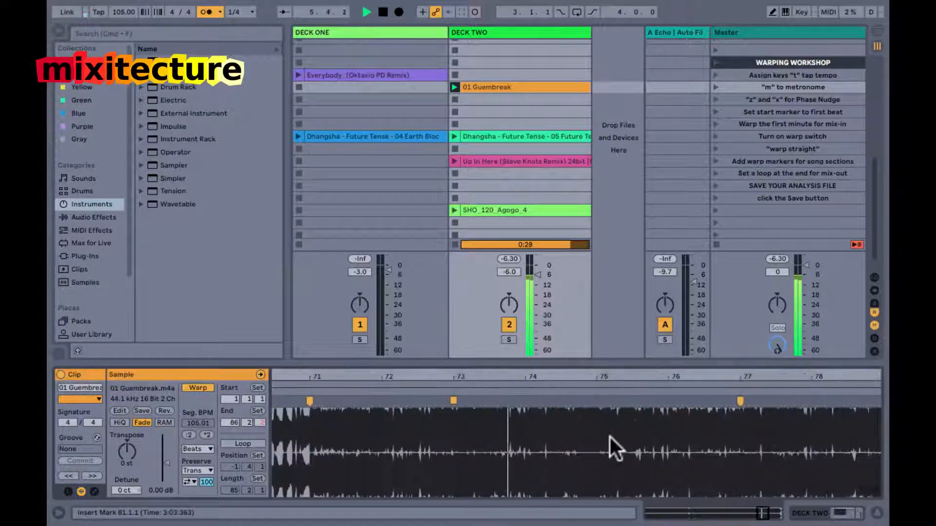
drag(491, 374, 491, 369)
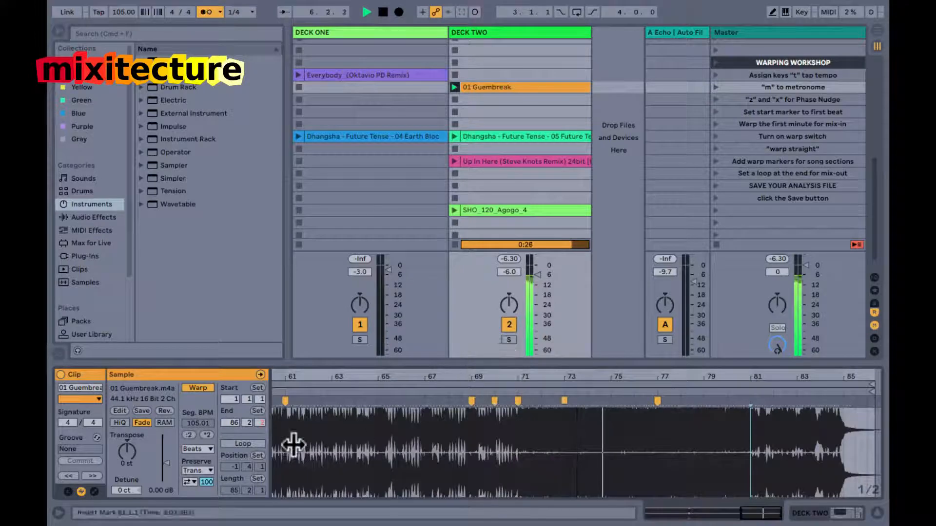
click(257, 456)
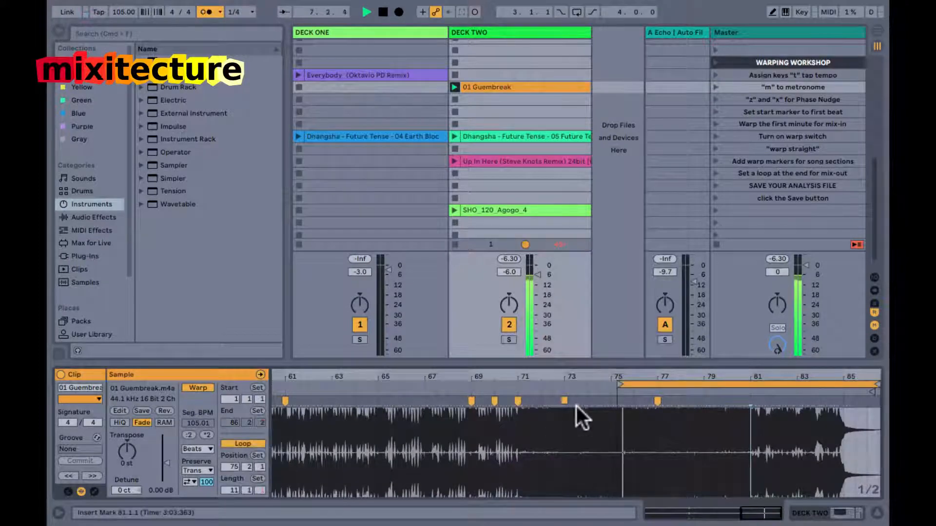
drag(620, 389, 564, 390)
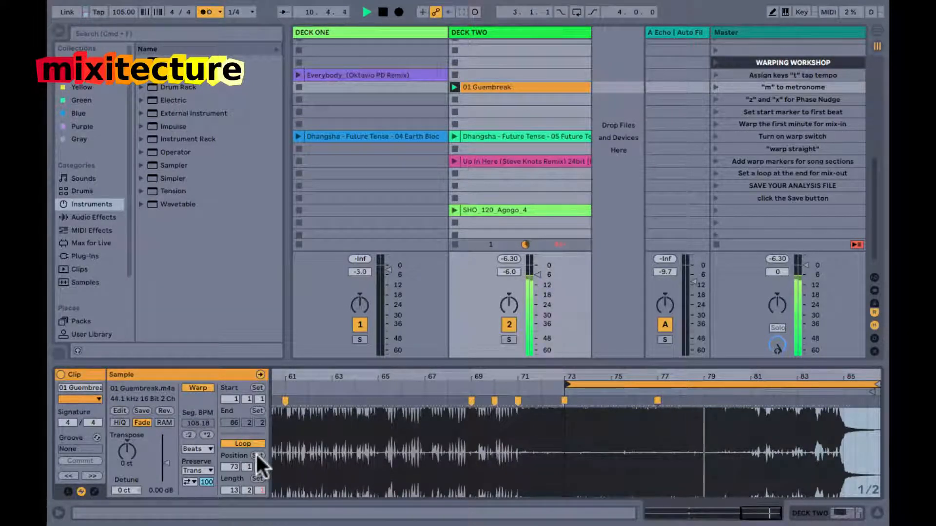
click(257, 479)
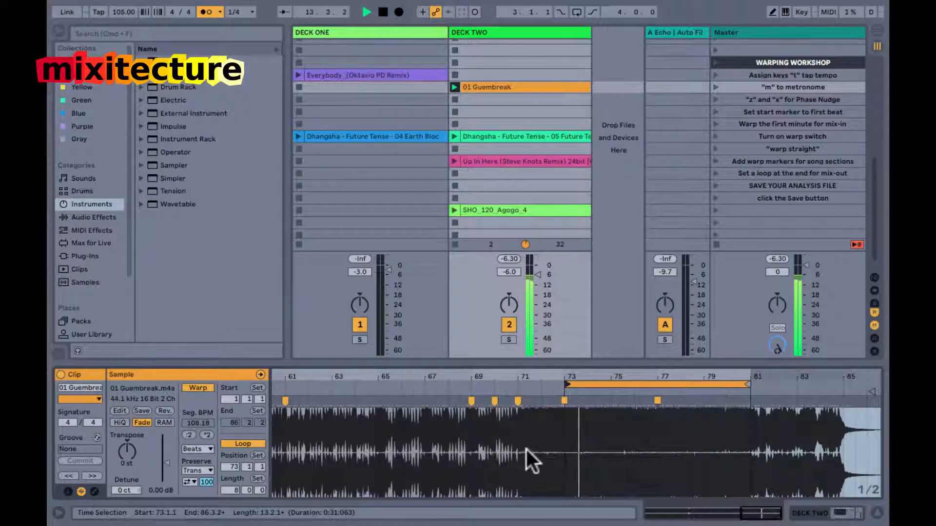
click(666, 384)
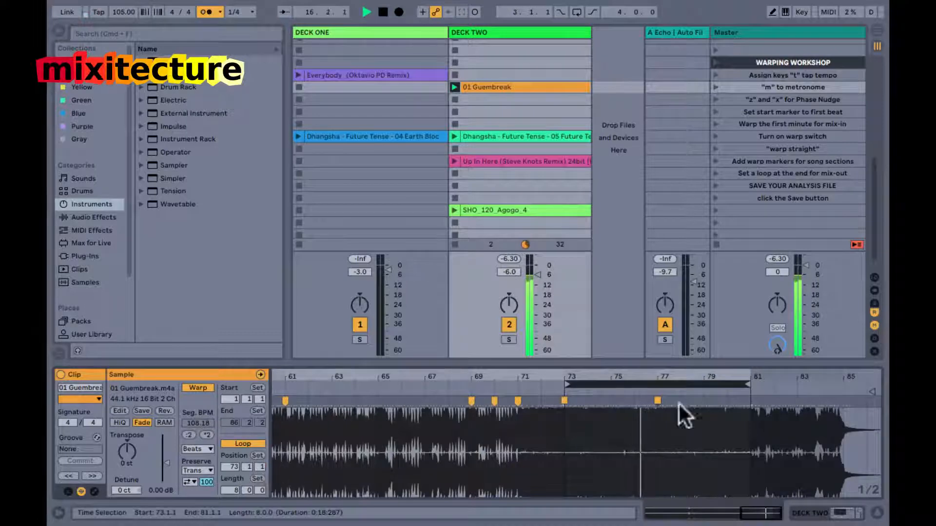
Move the loop to start at bar 81 and shorten it to 4 bars, ending at bar 85.
drag(748, 375, 794, 375)
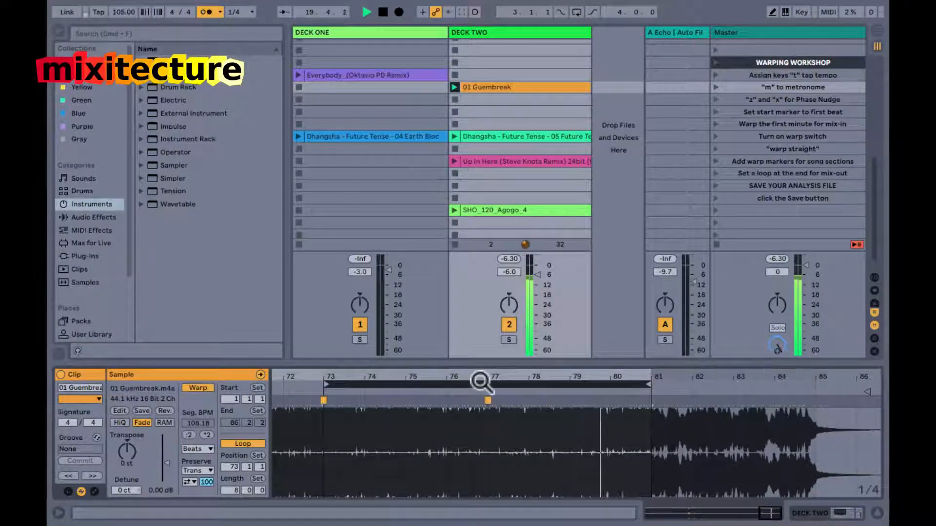
key(super+Down)
key(Up)
key(Up)
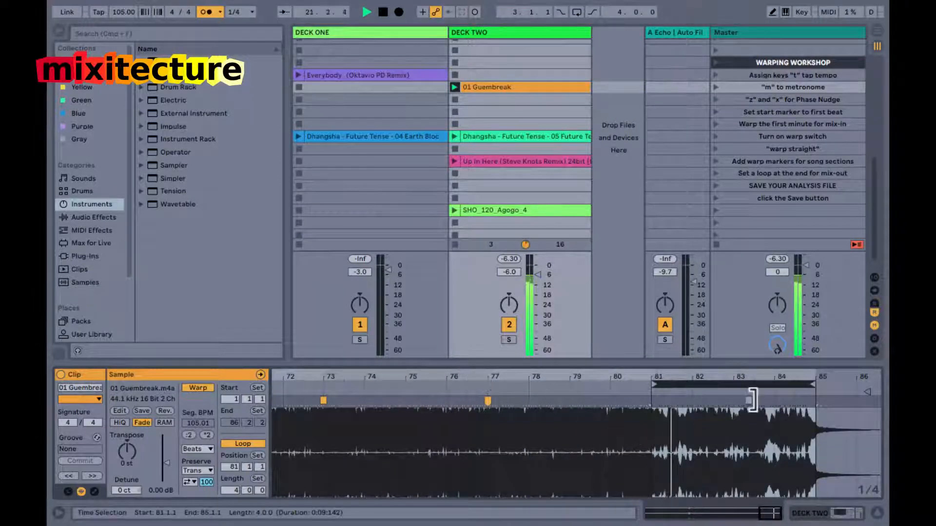
Turn off the metronome and try shifting the 4-bar end loop to start at 81.2.1.
drag(819, 376, 819, 377)
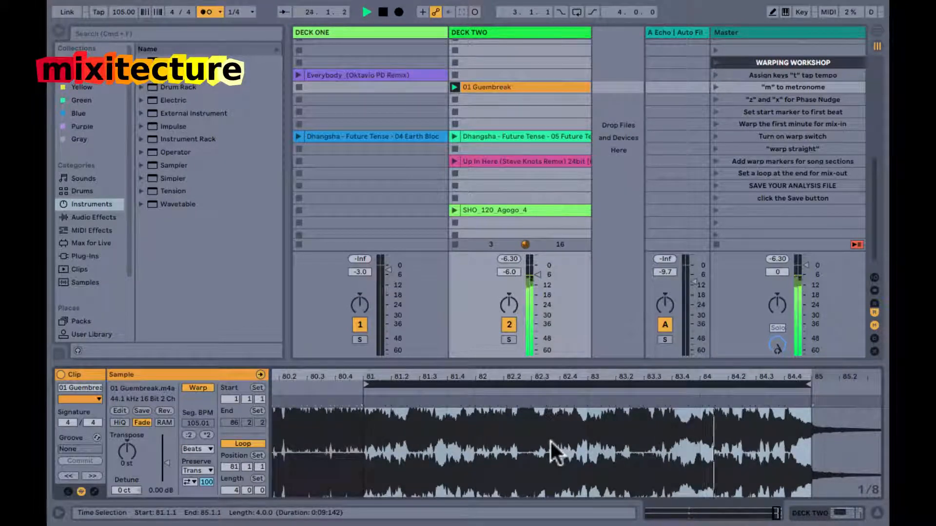
key(m)
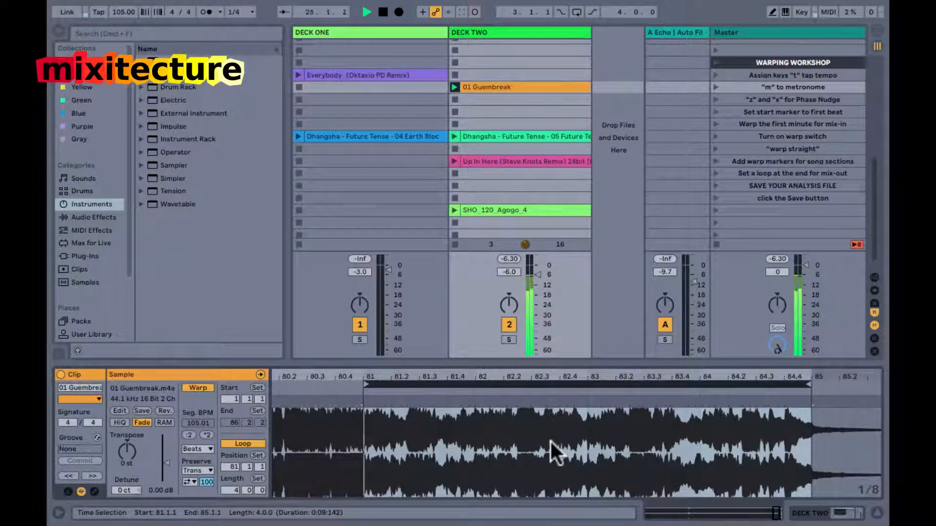
drag(441, 386, 482, 376)
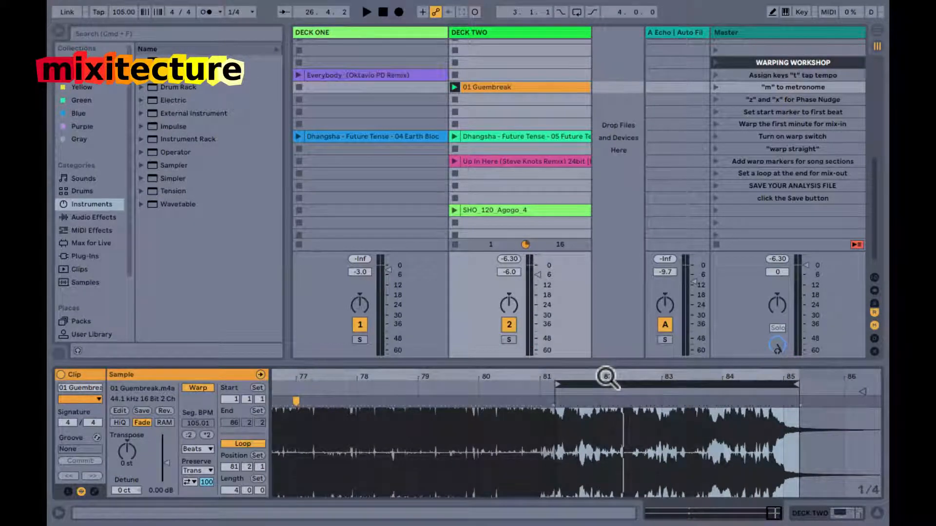
Play from bar 81 with the metronome on and move the 4-bar loop's start to 81.1.1.
click(540, 390)
key(m)
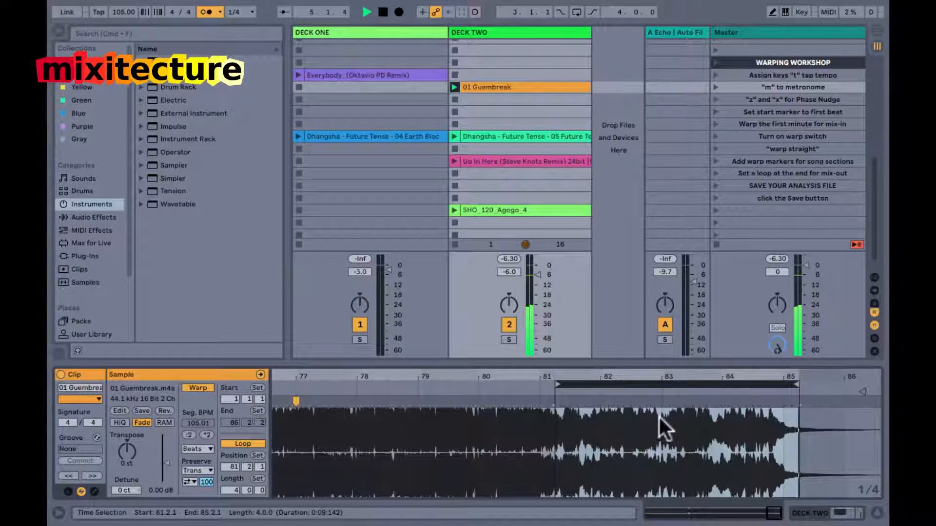
drag(676, 385, 666, 386)
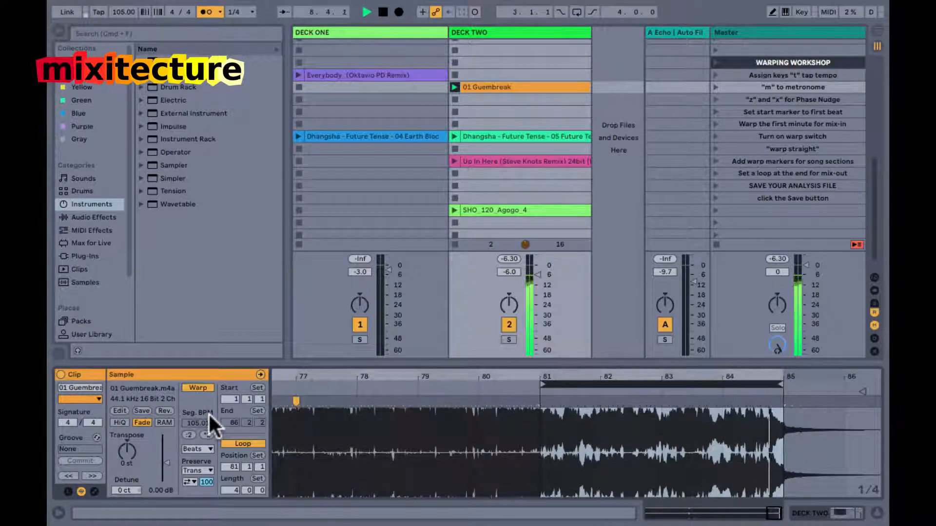
Stop playback and save 01 Guembreak's clip settings with its sample.
key(space)
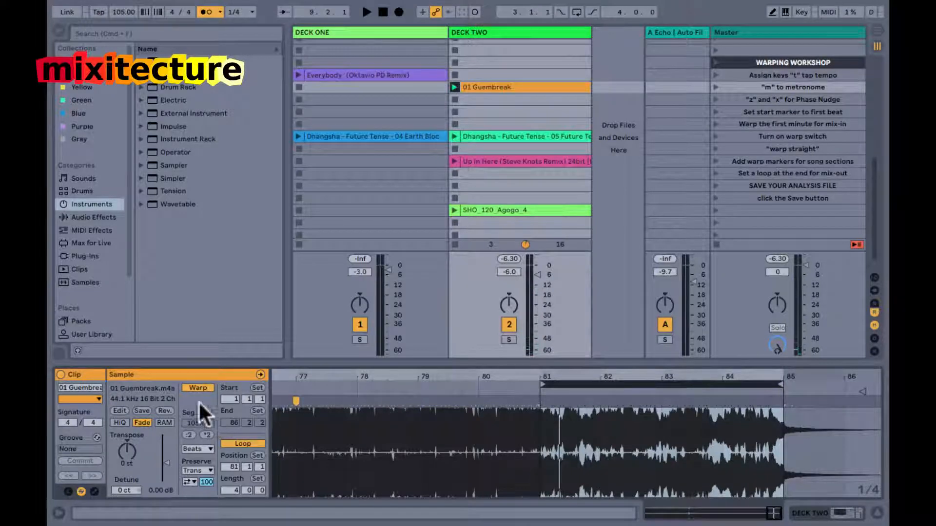
click(141, 410)
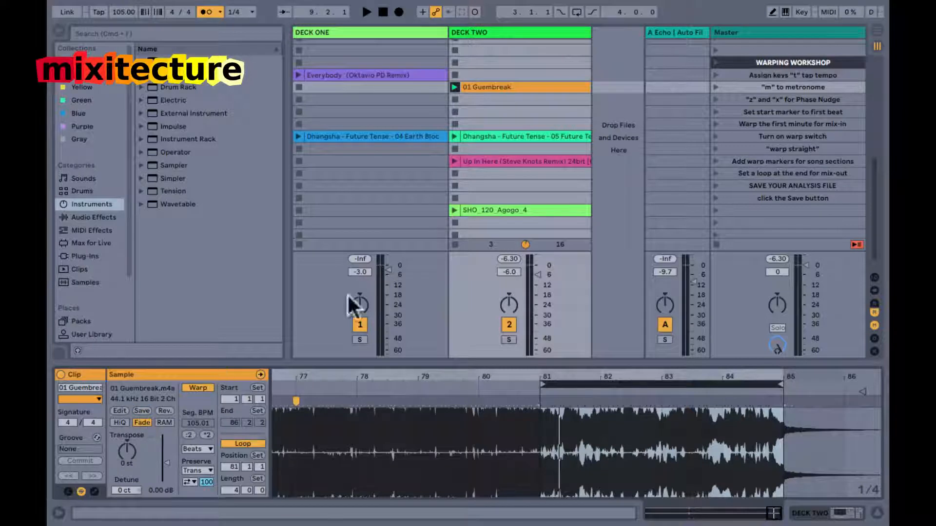
click(504, 84)
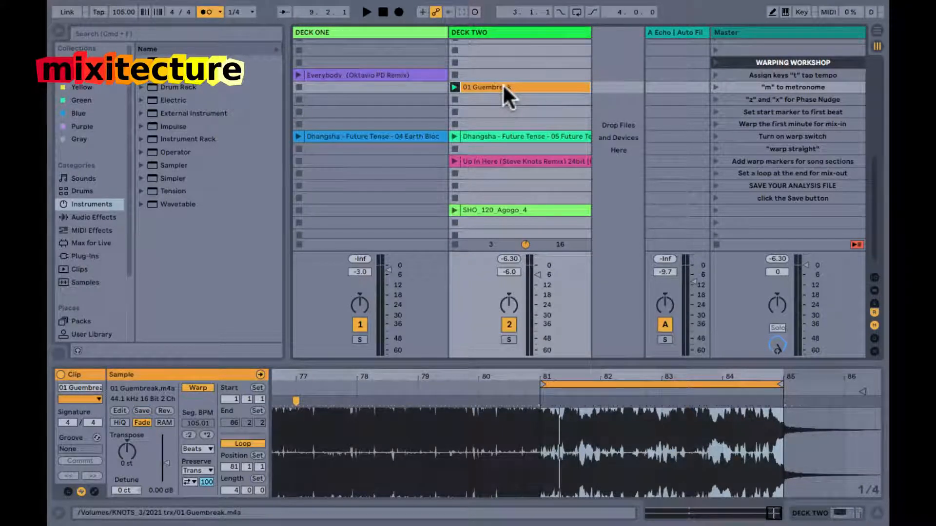
Review the warp markers across the whole of 01 Guembreak and play the clip from bar 1.
drag(561, 375, 562, 376)
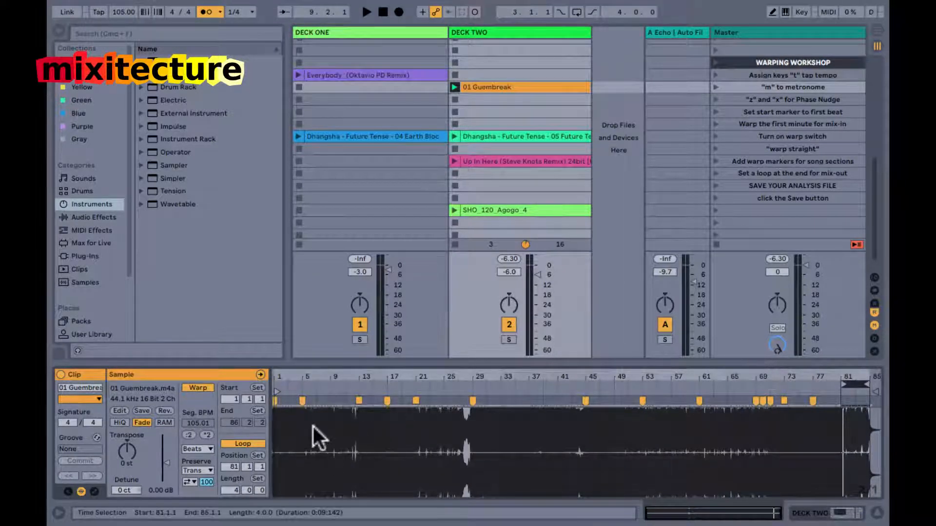
drag(275, 379, 273, 377)
double_click(428, 389)
key(space)
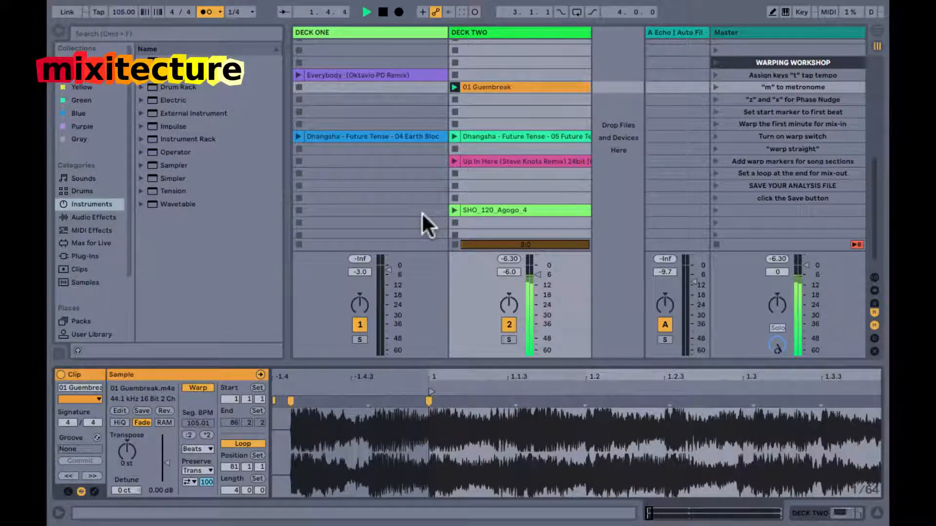
Try starting 01 Guembreak from the pickup beat before bar 1, then return its start marker to 1.1.1.
key(space)
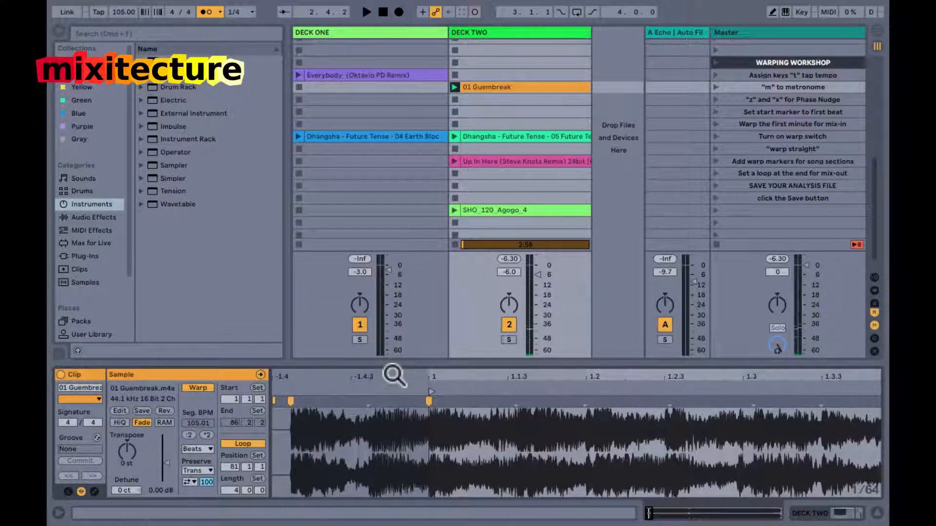
drag(394, 375, 293, 393)
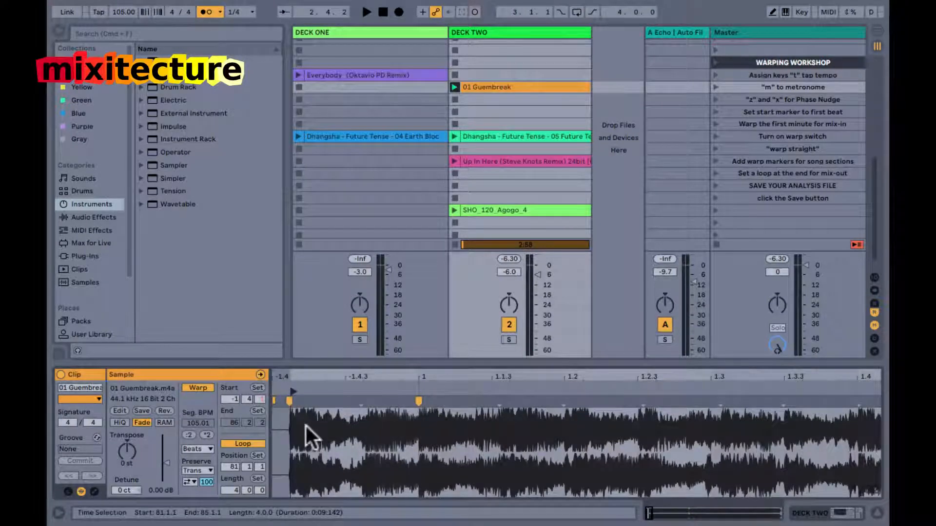
key(space)
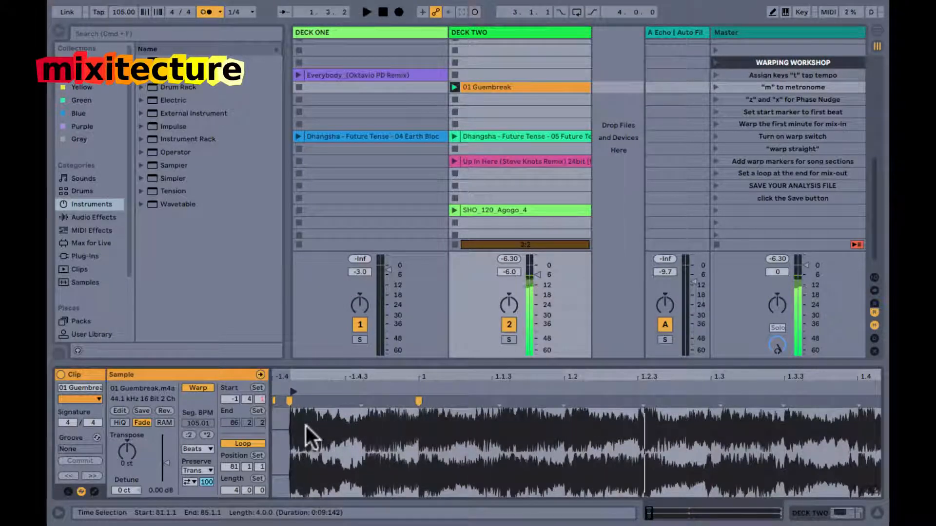
mouse_move(293, 395)
mouse_down()
mouse_move(417, 393)
mouse_move(428, 375)
mouse_up()
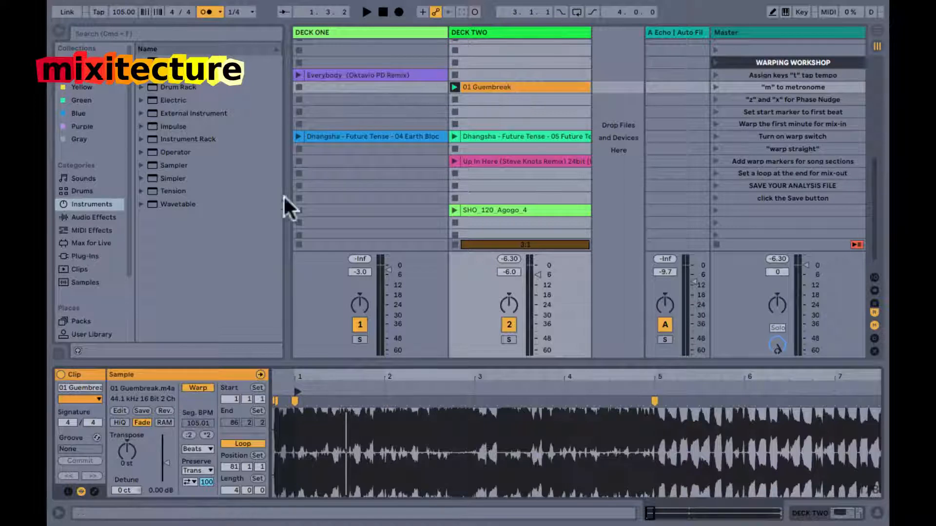
drag(298, 389, 276, 389)
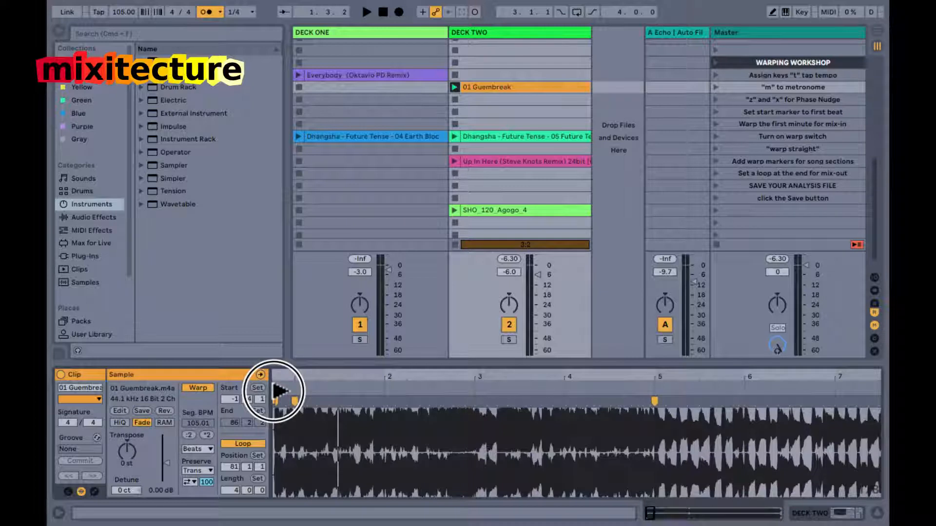
drag(280, 390, 295, 393)
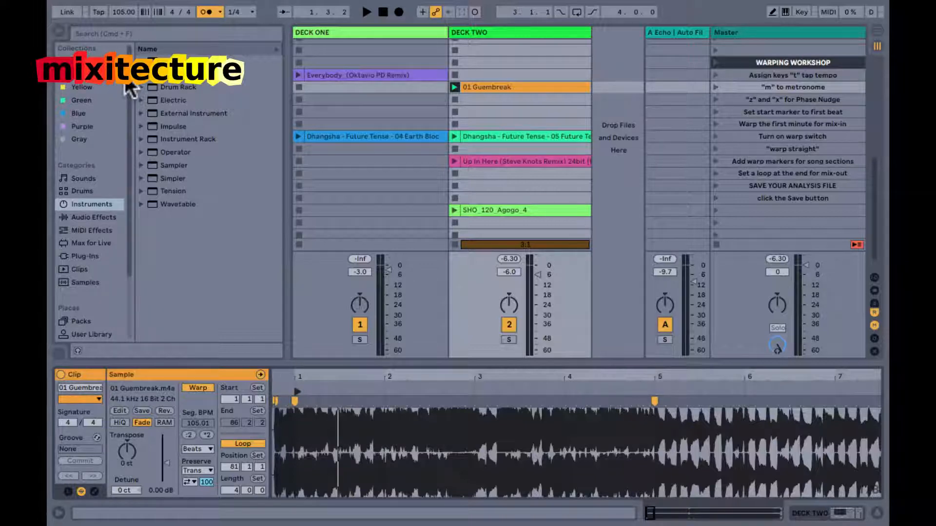
Stop Deck Two, move SHO_120_Agogo_4 to the Deck One slot below Everybody, and launch it with warping turned off.
click(454, 123)
drag(492, 210, 391, 105)
click(197, 389)
click(298, 100)
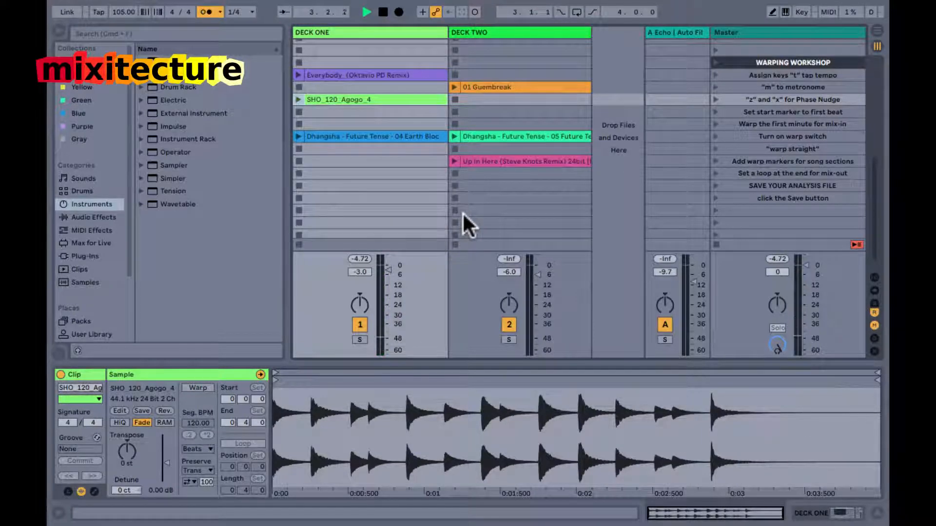
Turn off the metronome, launch the unwarped SHO_120_Agogo_4, tap the tempo along with it, and stop playback.
key(m)
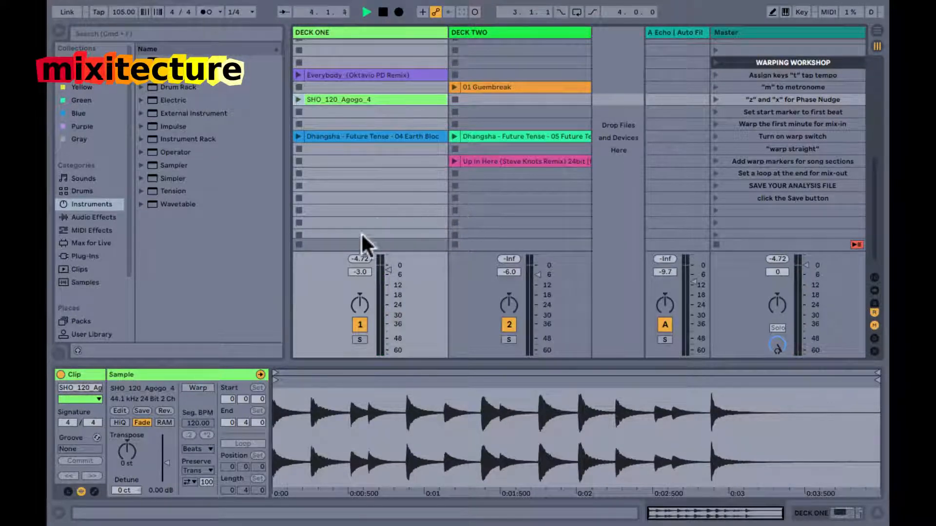
click(309, 100)
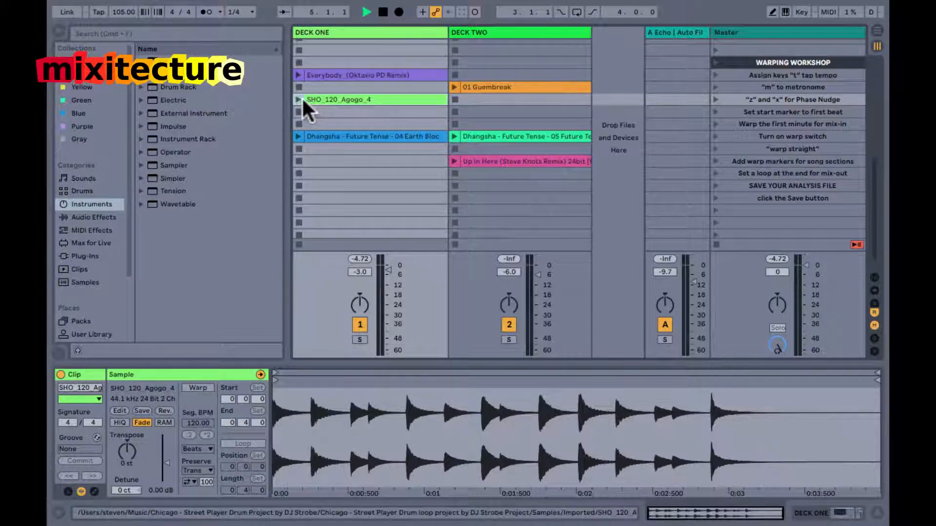
click(297, 98)
key(t)
key(t)
key(t)
key(t)
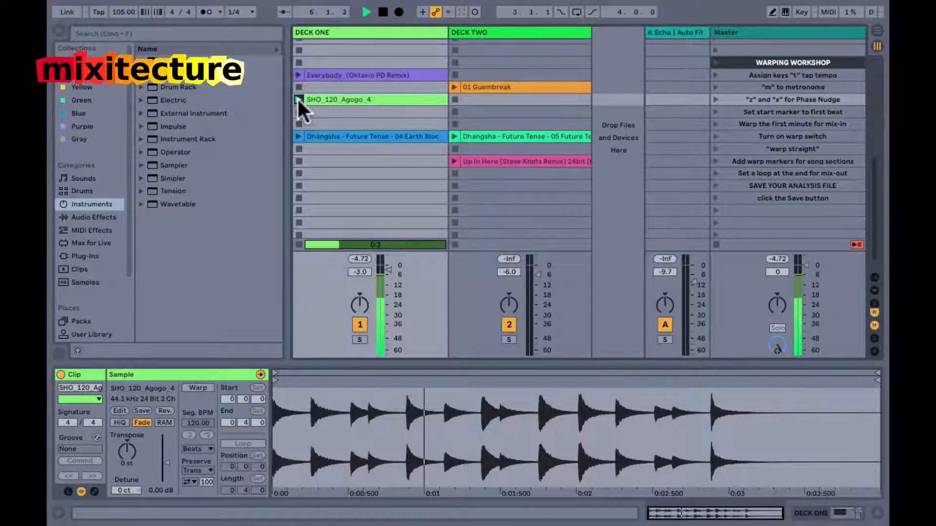
key(t)
key(t)
key(t)
key(t)
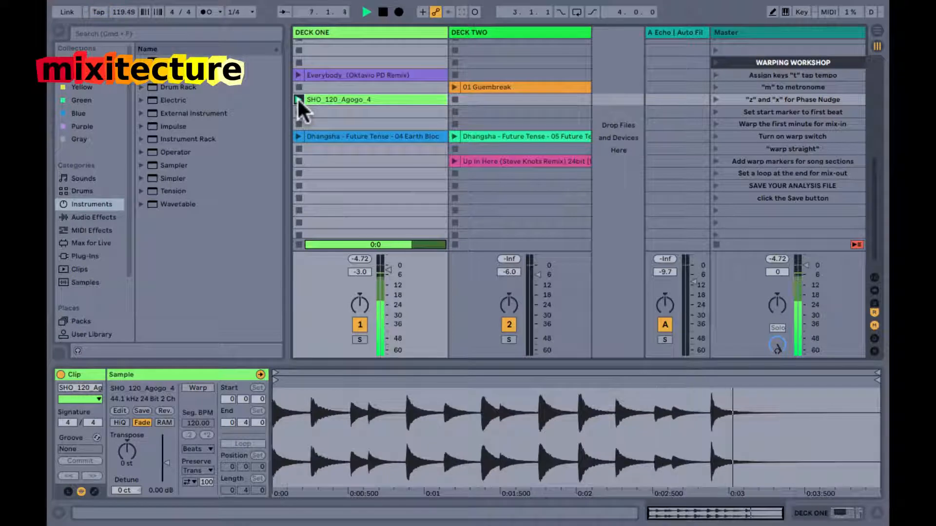
key(space)
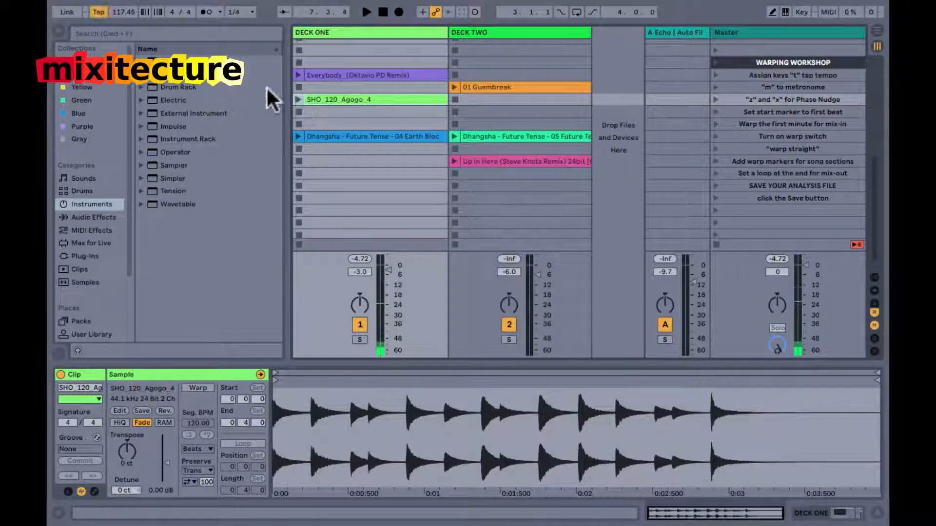
Set the project tempo to 118 BPM and check the unwarped agogo clip against the metronome.
click(118, 17)
text(118)
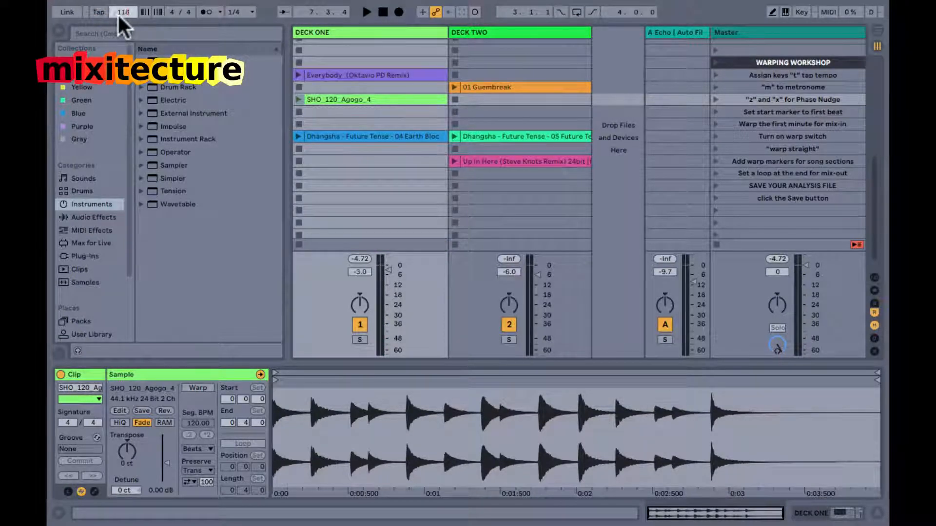
key(Return)
key(m)
click(296, 100)
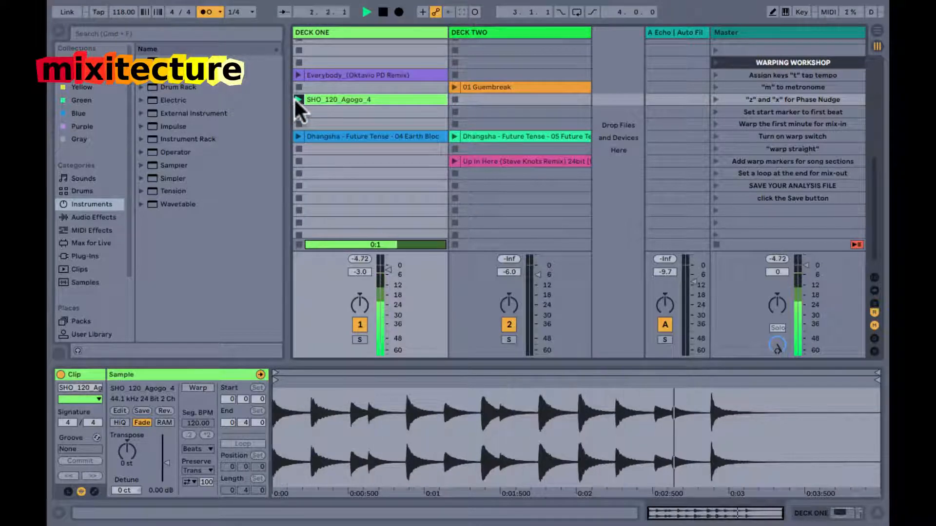
key(space)
Lower the project tempo to 117 BPM and replay the agogo clip with the metronome.
click(113, 11)
key(Down)
key(space)
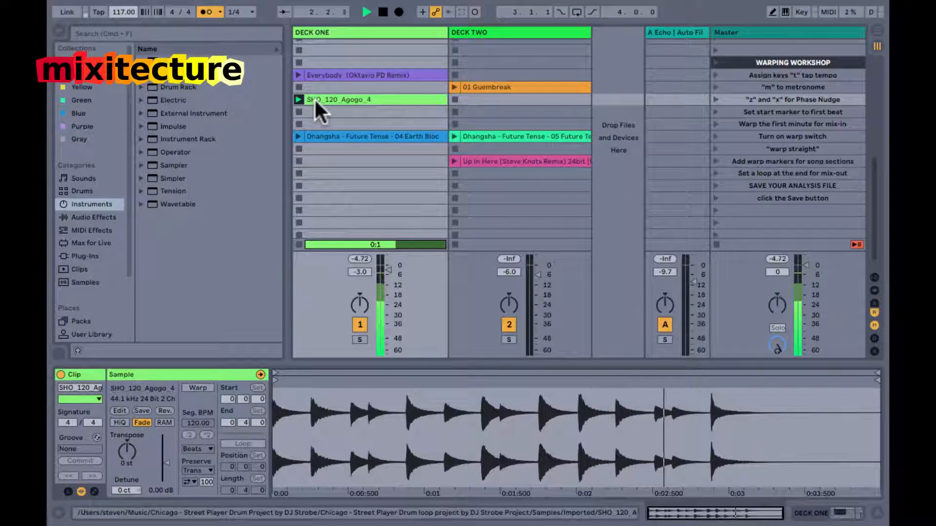
key(space)
key(space)
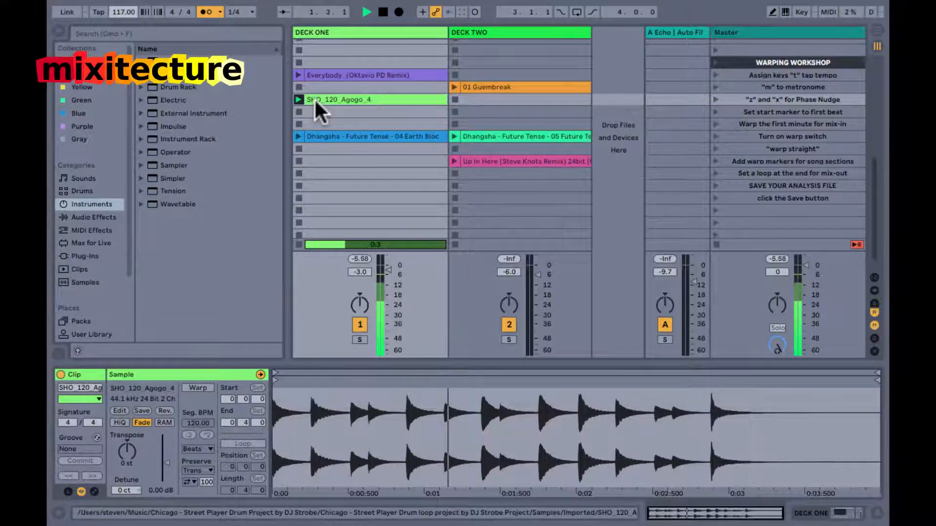
key(space)
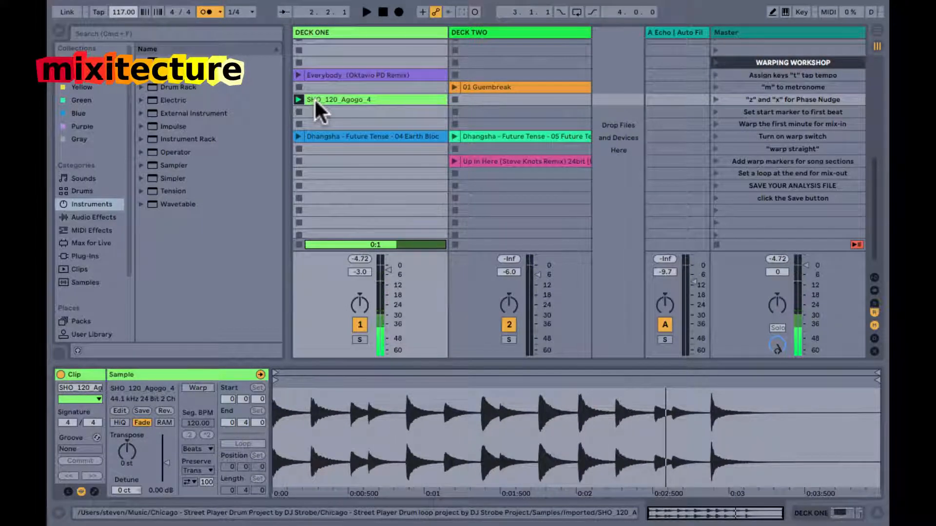
Set the project tempo to 120 BPM and play the unwarped agogo clip against the metronome.
text(120)
key(Return)
key(space)
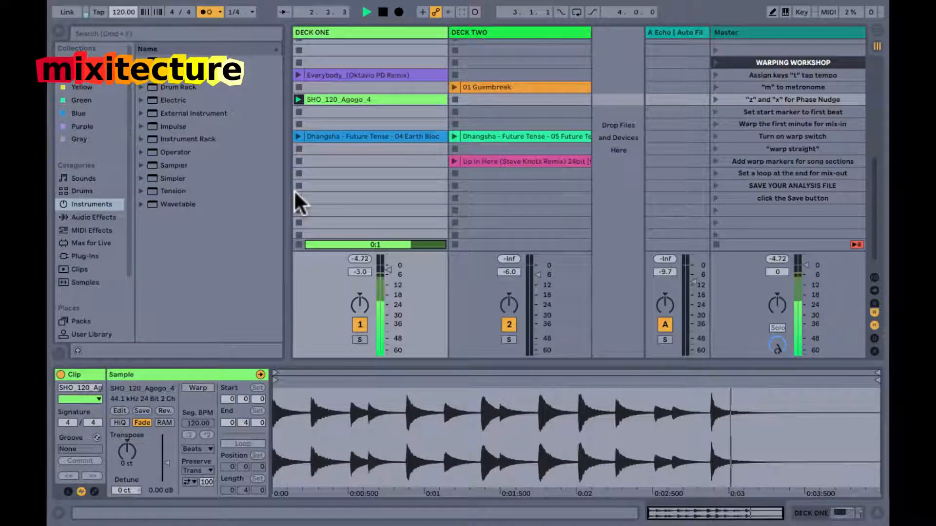
key(space)
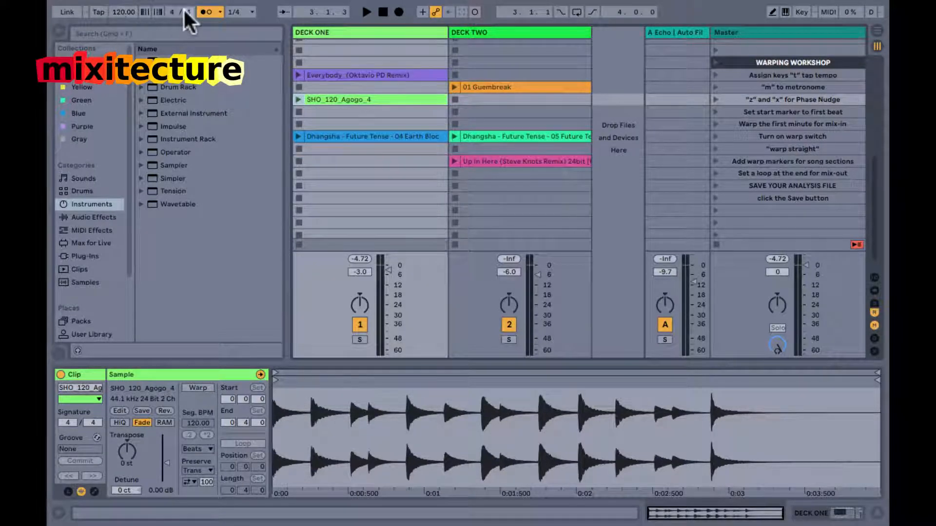
Relaunch the unwarped agogo clip, nudge its start marker slightly later, and play it with the metronome.
click(296, 99)
mouse_move(276, 407)
mouse_down()
mouse_move(267, 402)
mouse_move(314, 389)
mouse_move(270, 380)
mouse_move(314, 387)
mouse_move(295, 411)
mouse_up()
key(space)
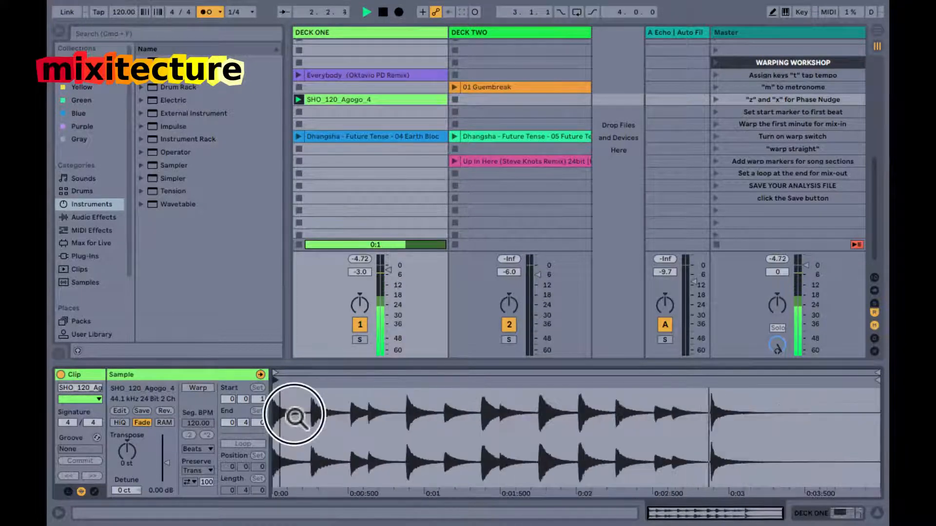
key(space)
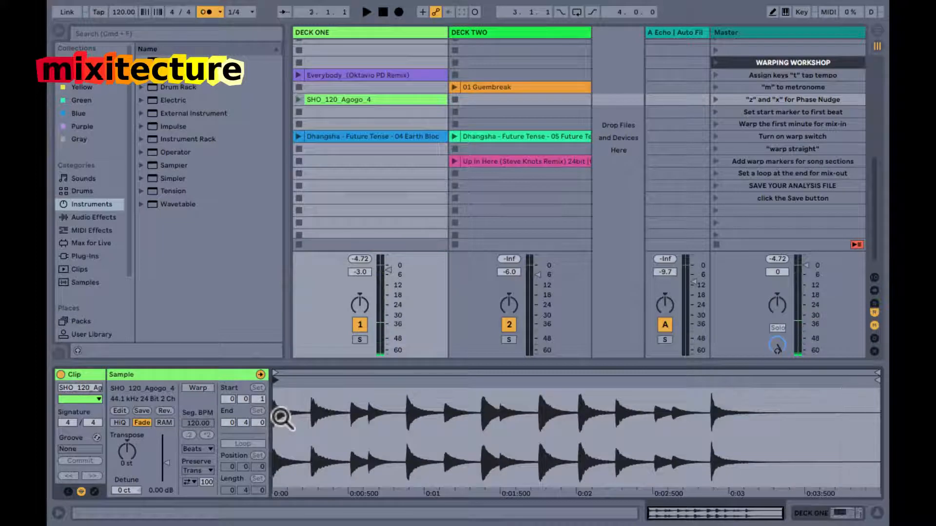
Turn on warping for SHO_120_Agogo_4 and double its segment BPM to 120.
click(189, 385)
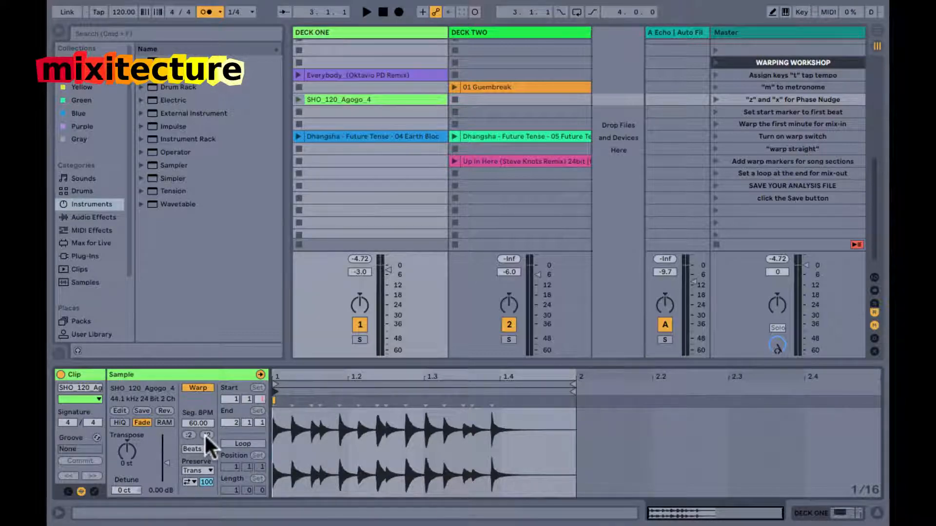
key(shift+slash)
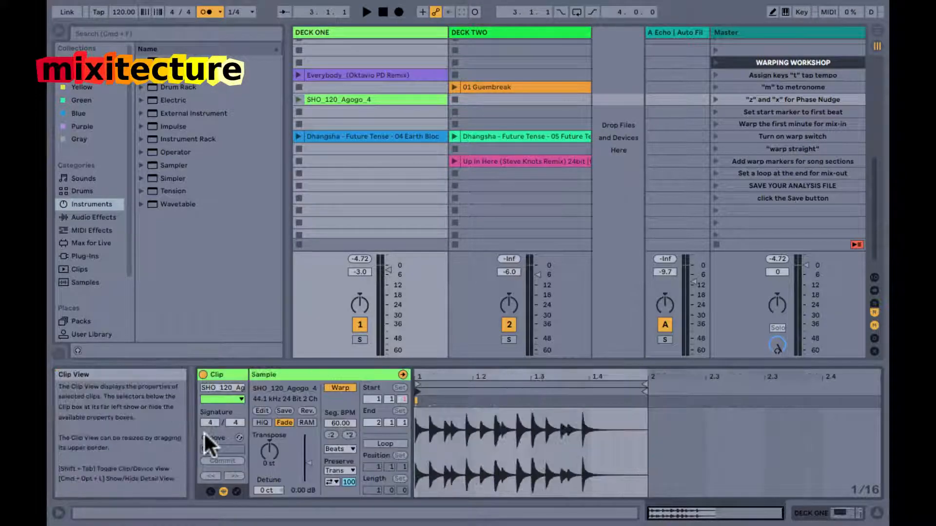
click(349, 435)
key(shift+slash)
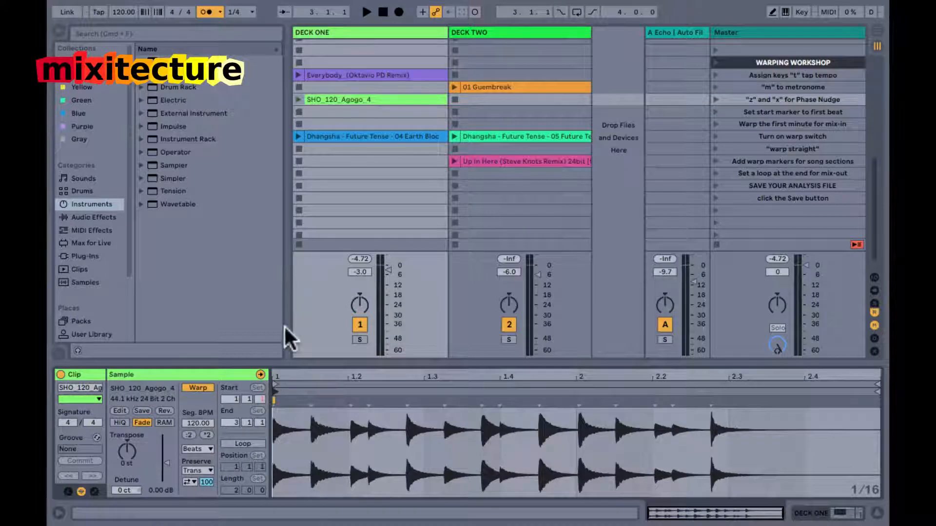
Play the warped agogo clip, turn on its two-bar loop, and launch it again with the metronome.
key(space)
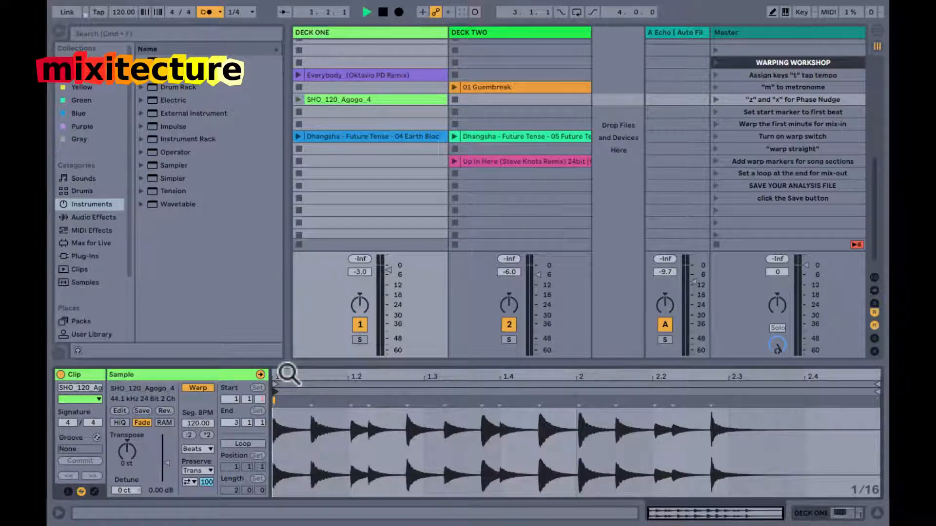
click(299, 99)
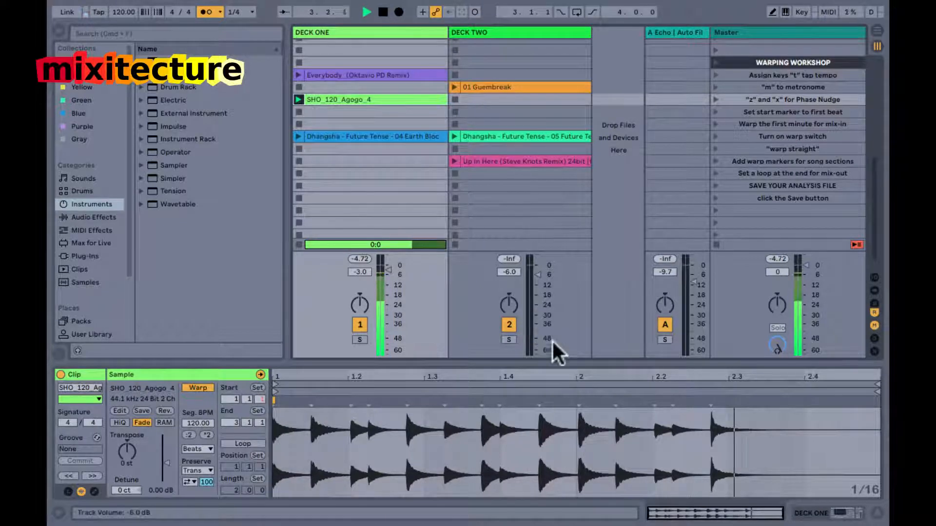
key(space)
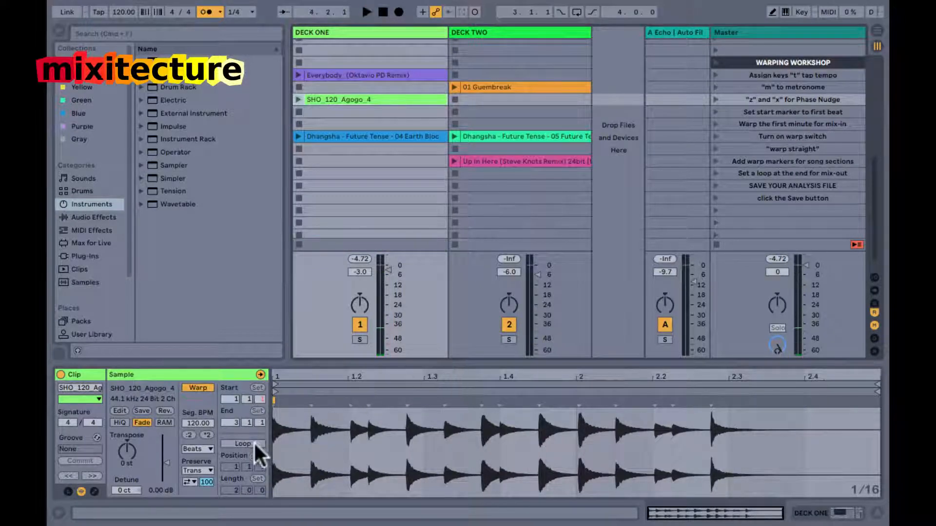
click(253, 442)
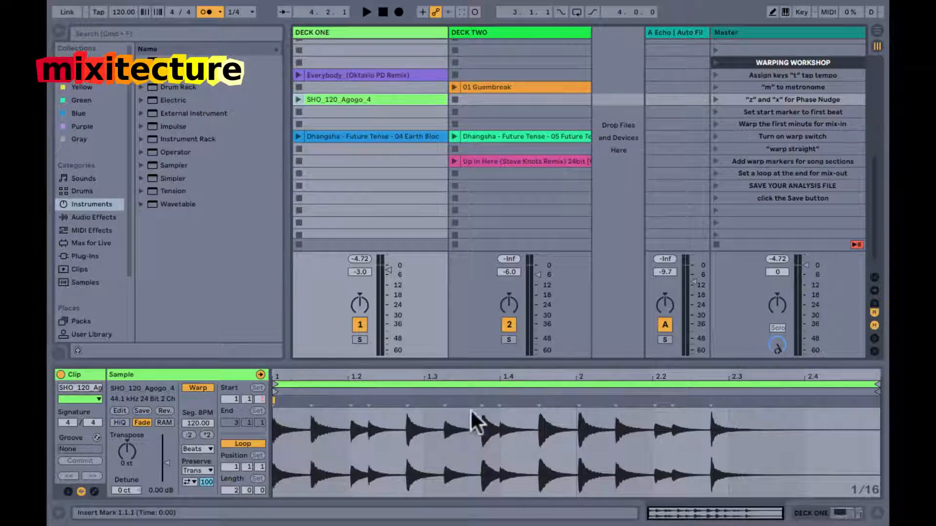
click(295, 98)
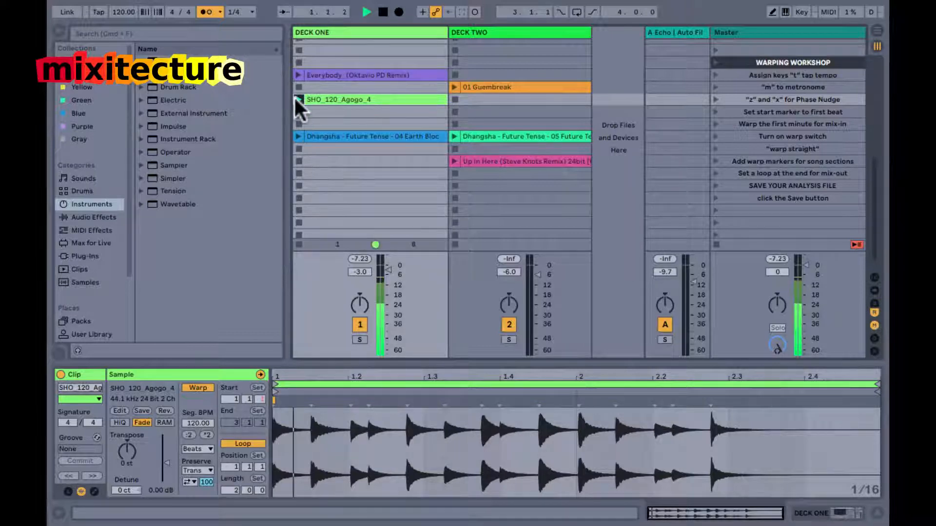
Add a warp marker on the hit just after bar 2, align it to 2.1.1, and play the loop without the metronome.
drag(569, 385, 574, 375)
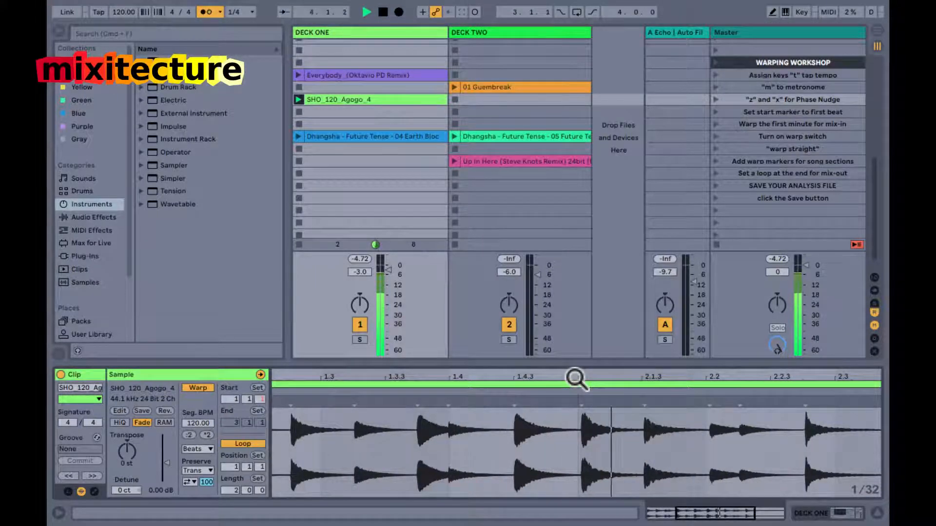
drag(576, 379, 576, 380)
click(634, 406)
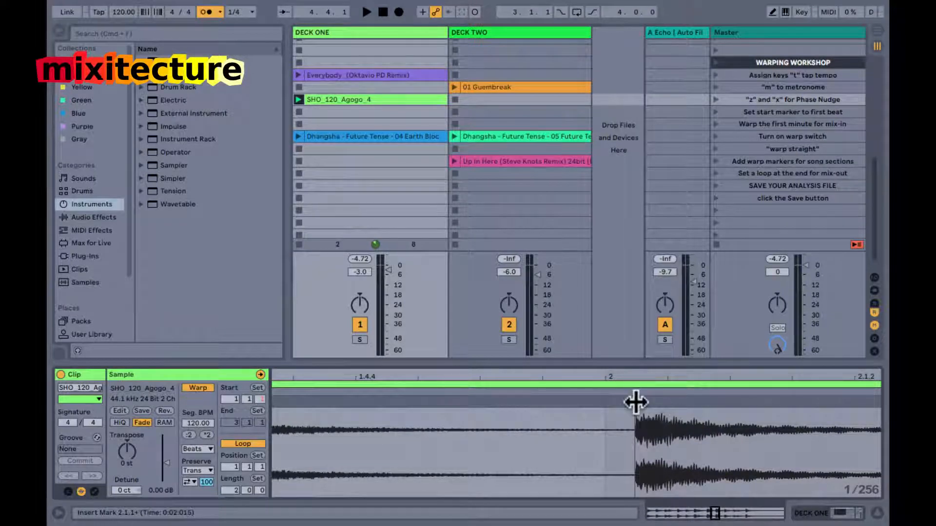
mouse_move(635, 402)
mouse_down()
mouse_move(608, 403)
mouse_move(608, 395)
mouse_up()
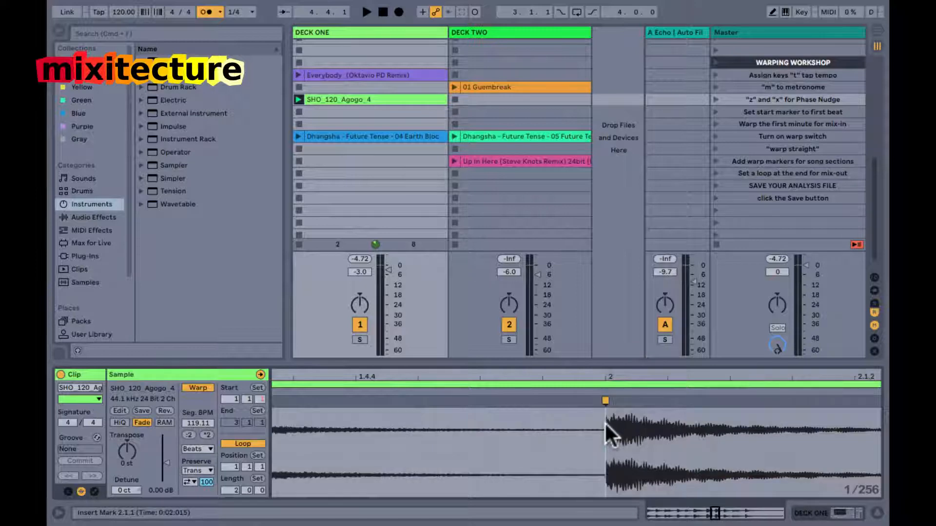
drag(604, 379, 605, 379)
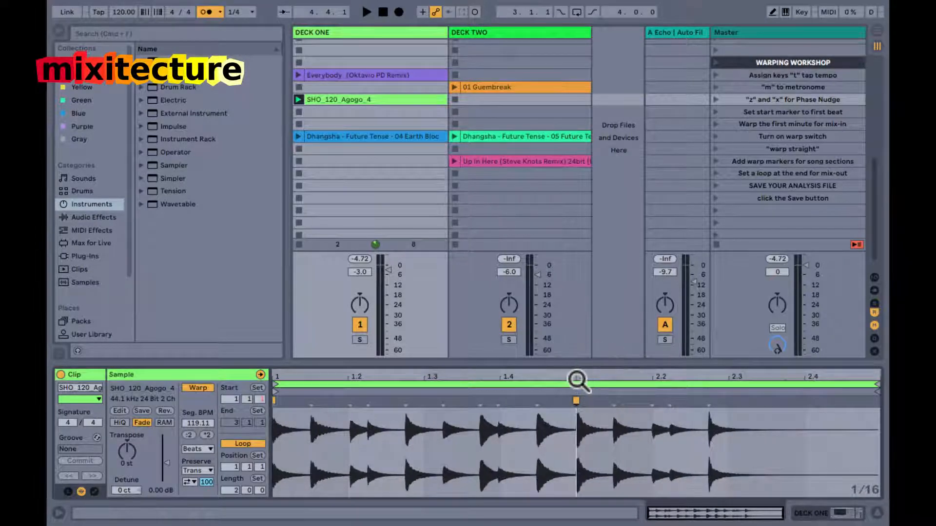
key(space)
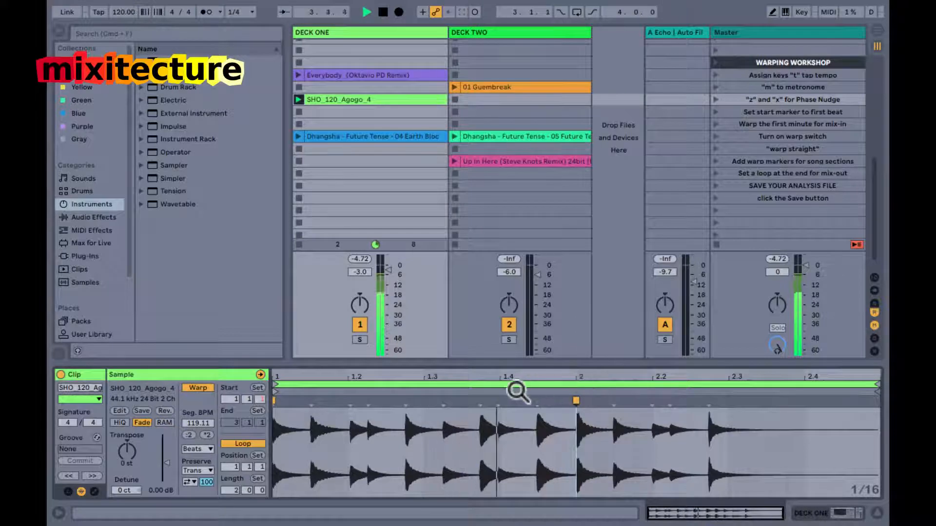
key(space)
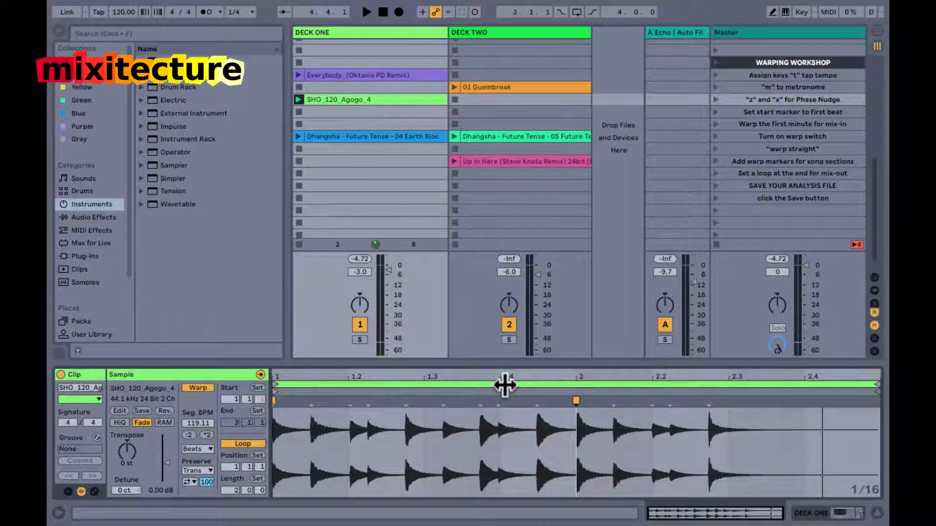
Start playback of the agogo clip and halve its loop to one bar, from 1.1.1 to 2.1.1.
click(505, 385)
key(space)
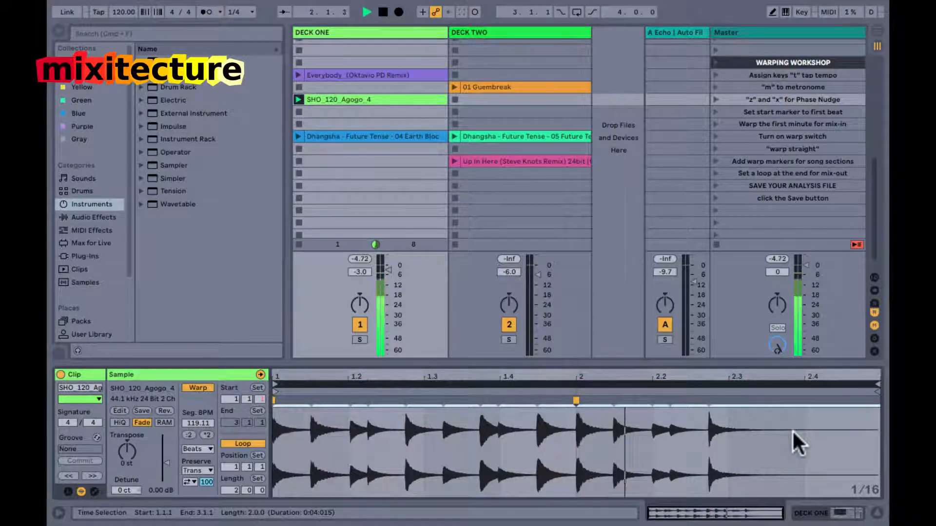
key(super+Down)
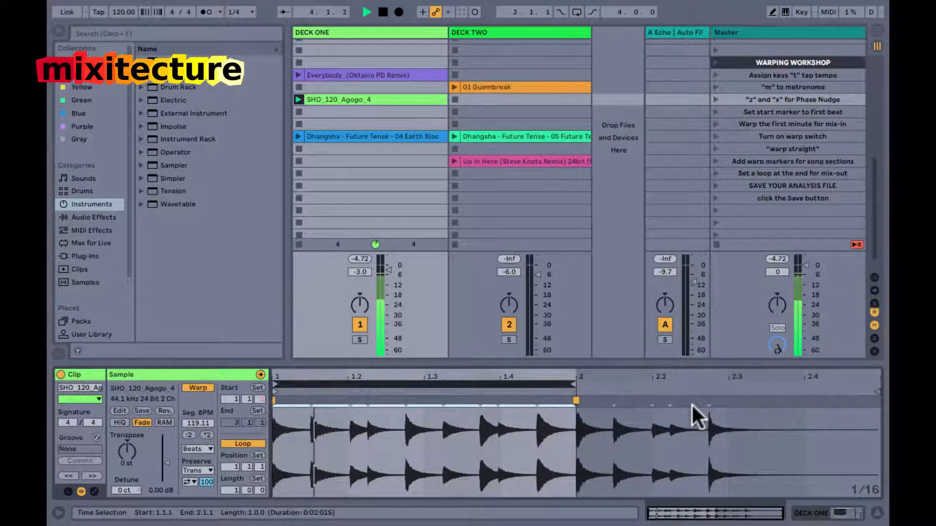
Move the Everybody (Oktavio PD Remix) clip from Deck One to Deck Two in the same row and launch it.
drag(442, 75, 487, 71)
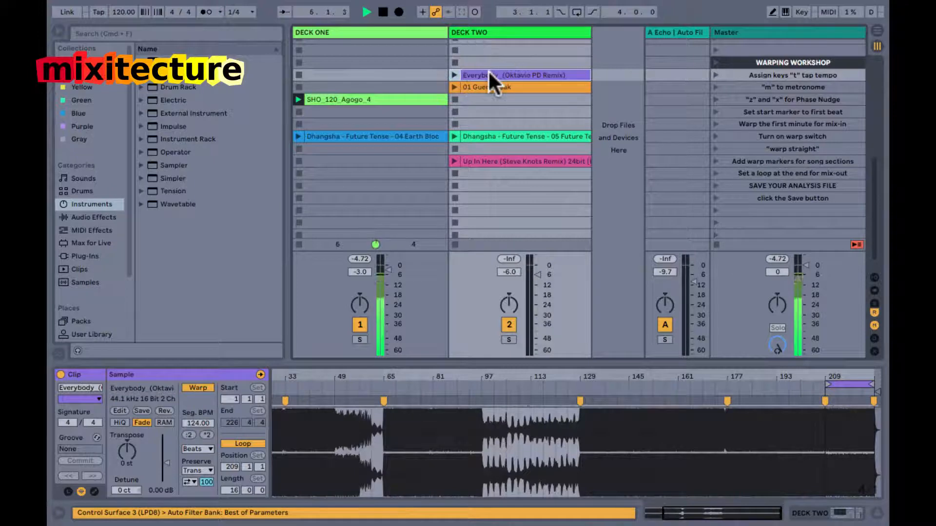
click(453, 76)
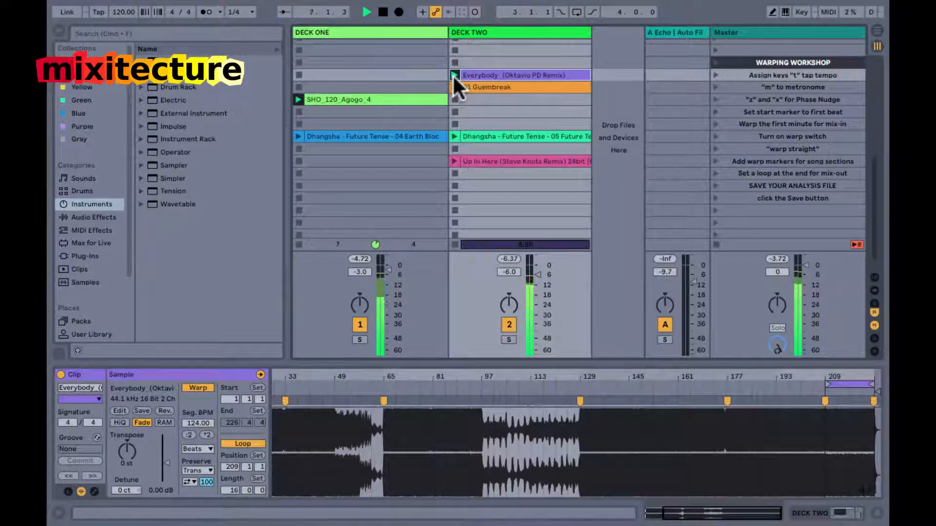
Show the sends for the agogo clip's deck, turn Deck One's send A fully up, and mute Deck One.
click(374, 99)
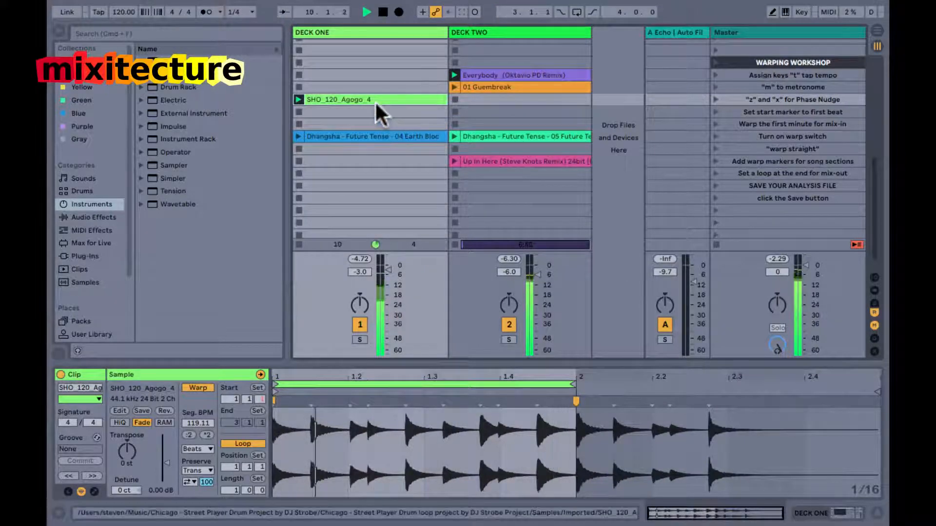
key(super+alt+s)
click(358, 236)
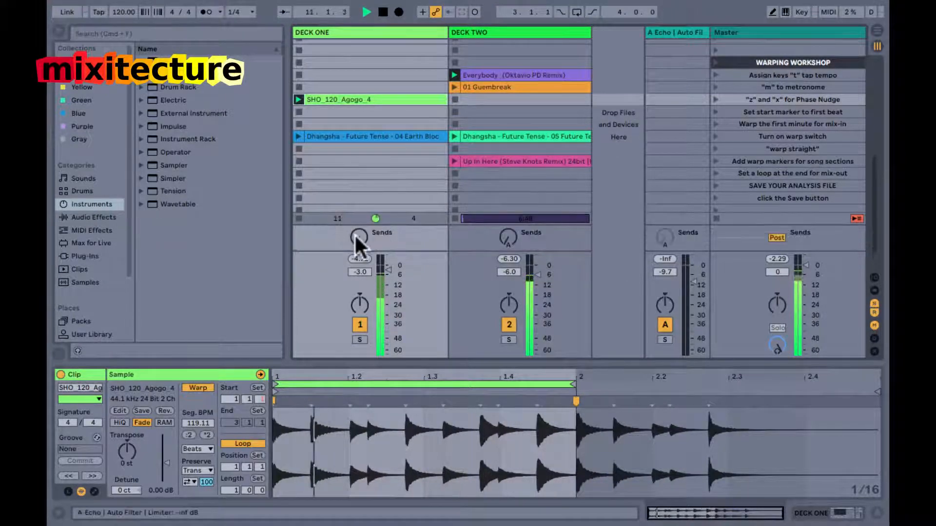
drag(356, 233, 357, 235)
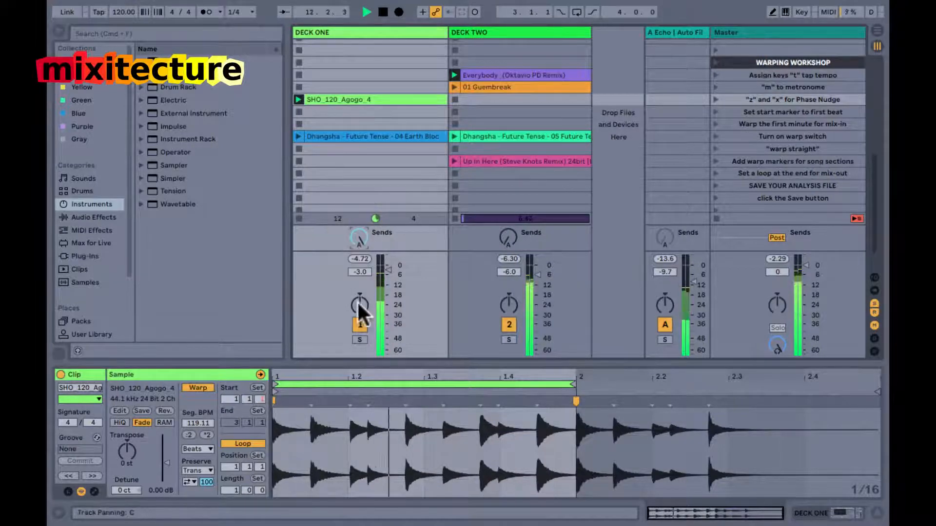
click(353, 327)
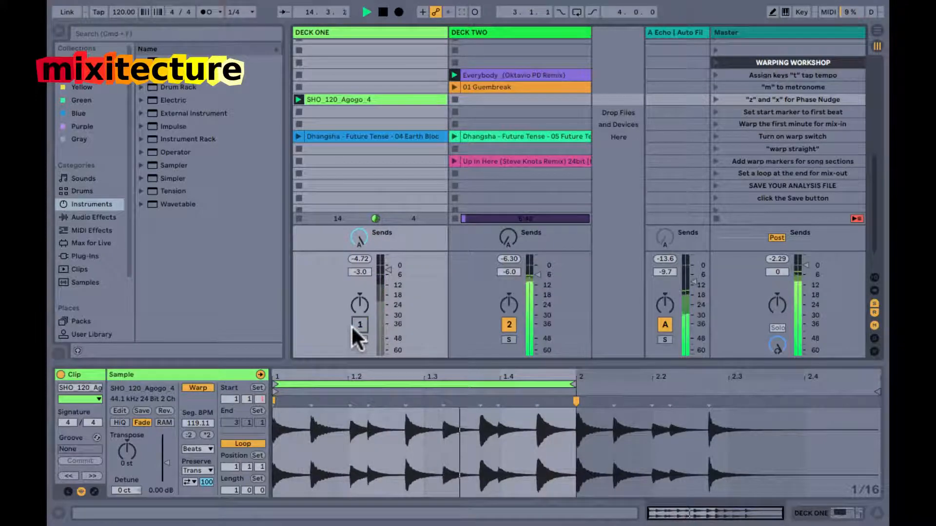
Set the Echo feedback on return A to 100% and briefly unmute Deck One to feed it.
click(680, 28)
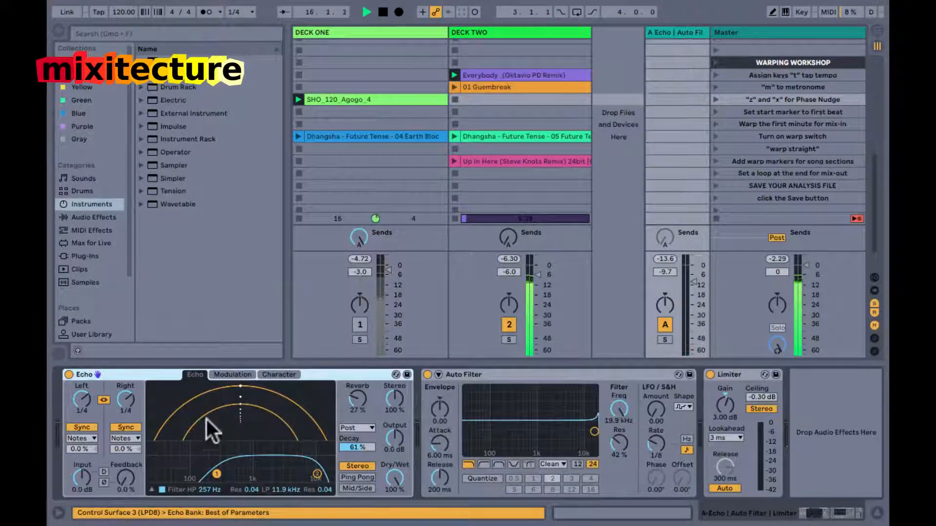
drag(126, 473, 127, 472)
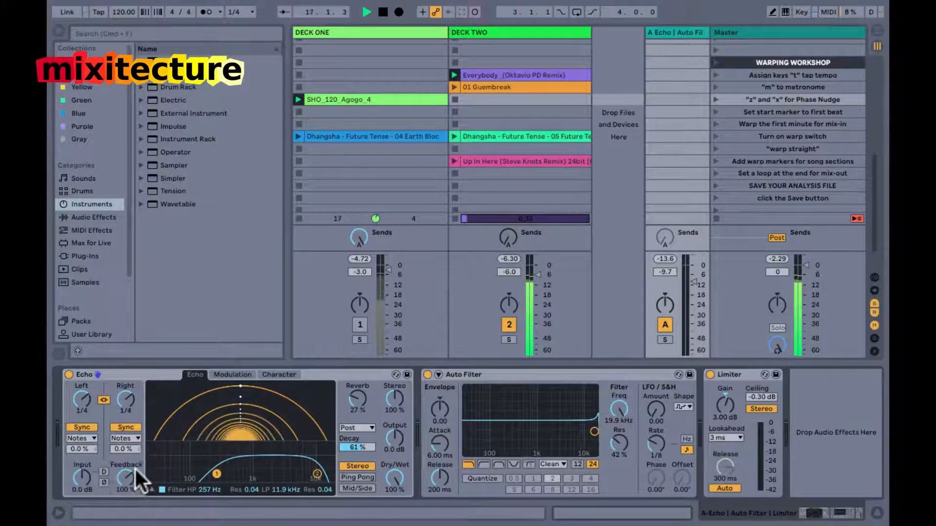
click(361, 324)
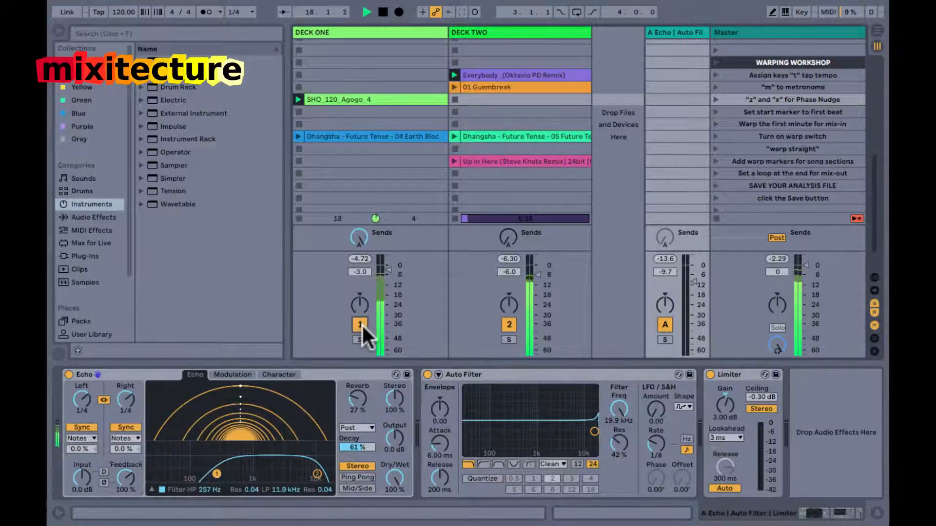
click(361, 324)
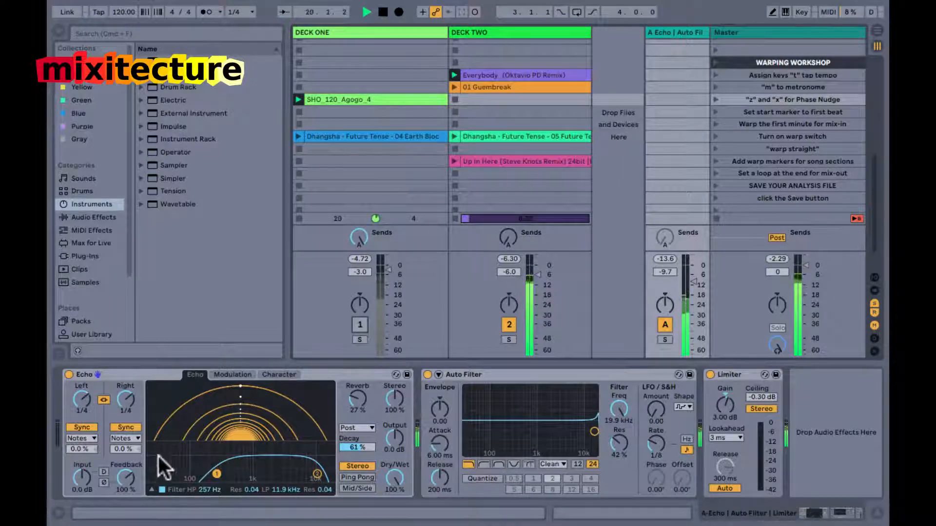
Lower the Echo feedback to 77% for another short burst from Deck One, and turn that deck's send A fully down.
drag(125, 479, 121, 479)
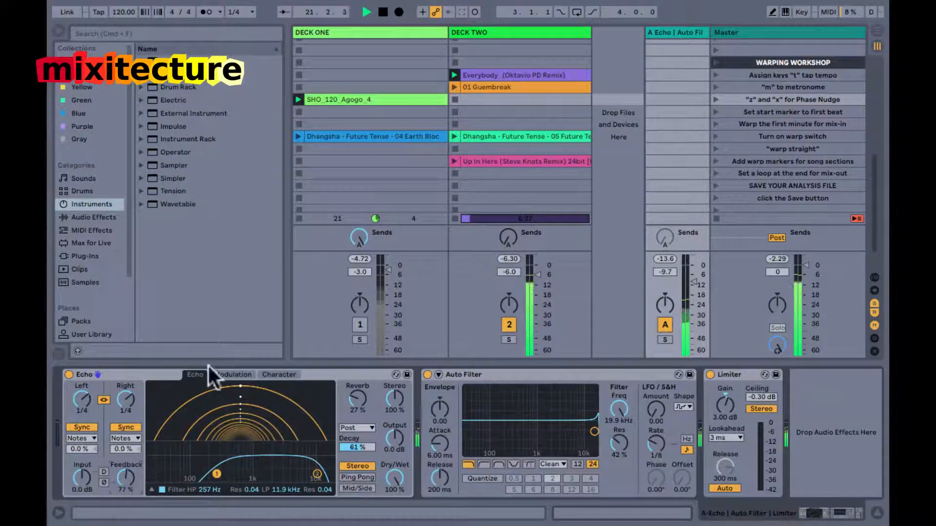
click(359, 327)
click(358, 326)
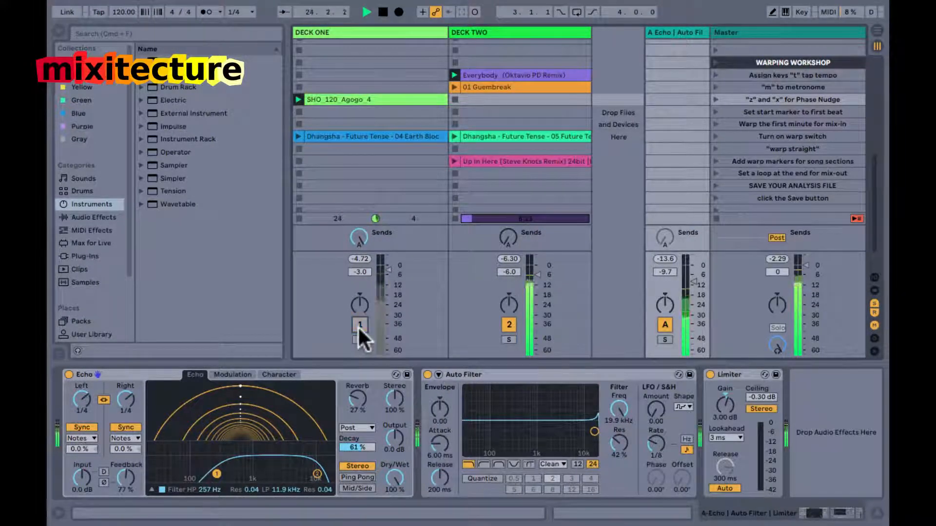
click(355, 238)
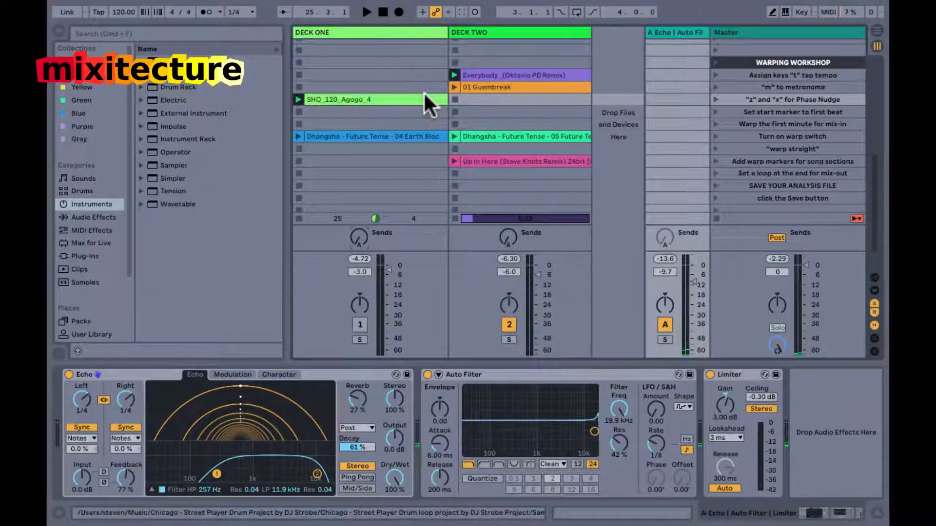
Select bars 97 to 129 in Deck Two's Everybody clip and start playback from bar 97.
click(488, 72)
double_click(488, 73)
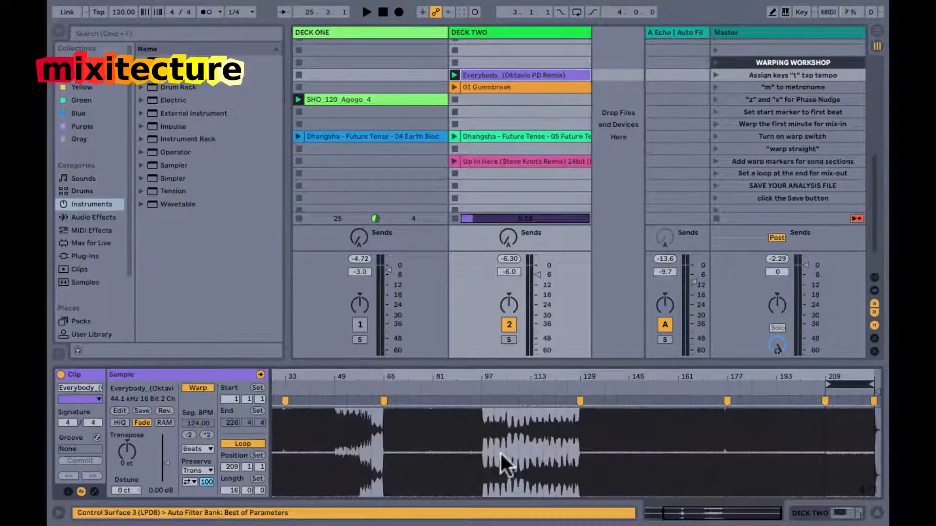
drag(585, 376, 584, 375)
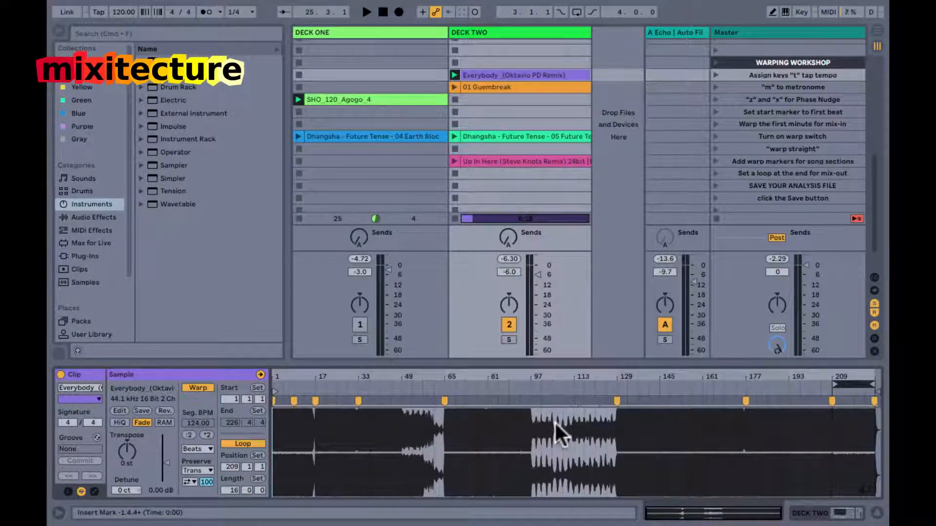
click(539, 75)
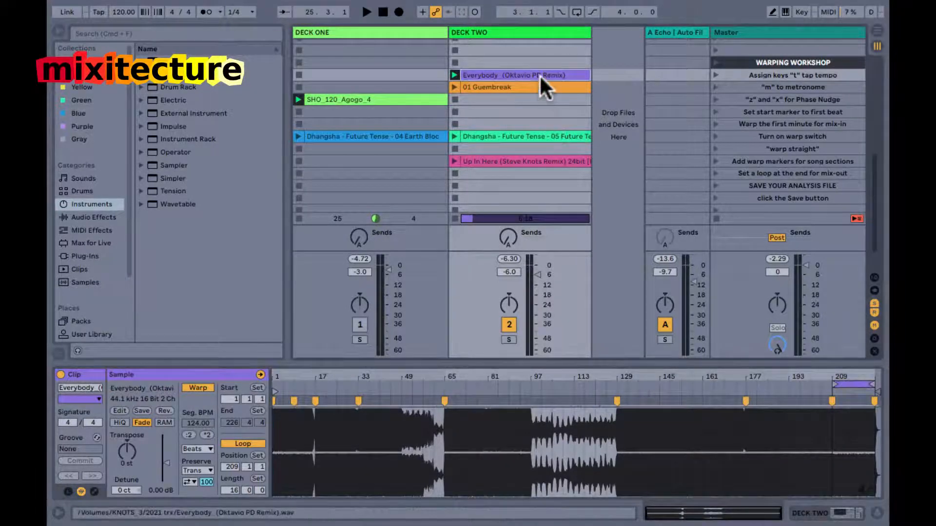
click(382, 100)
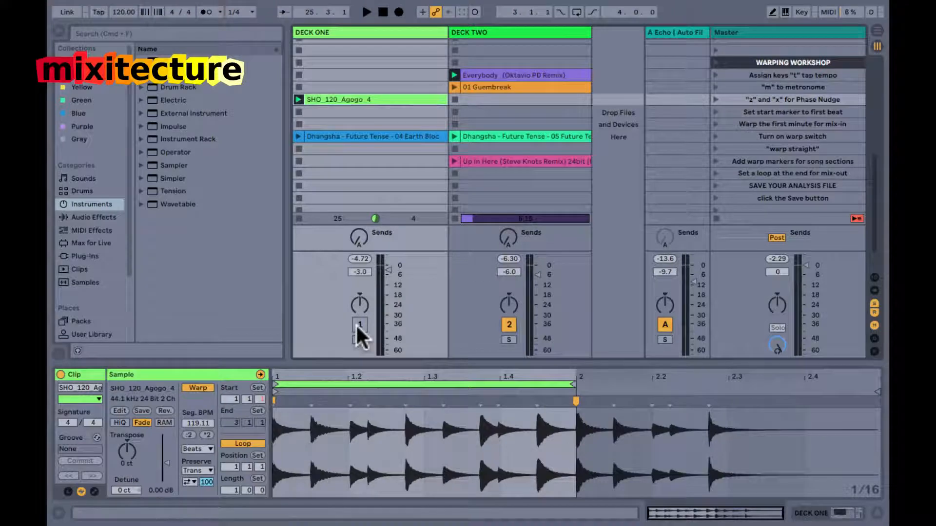
click(521, 71)
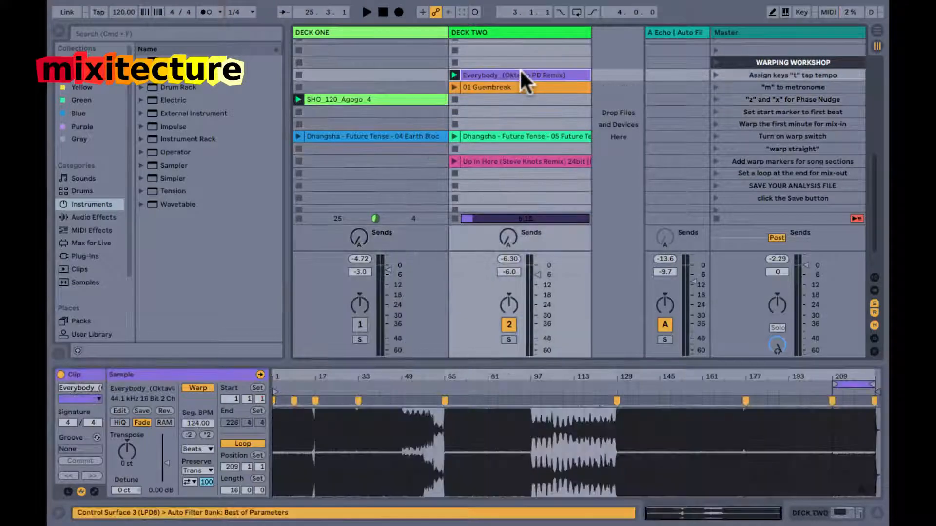
drag(531, 423, 612, 432)
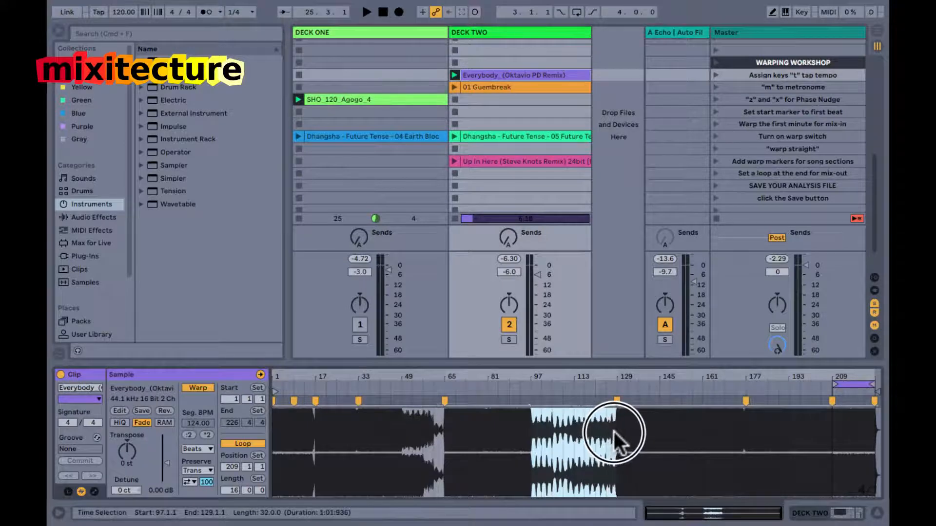
click(529, 390)
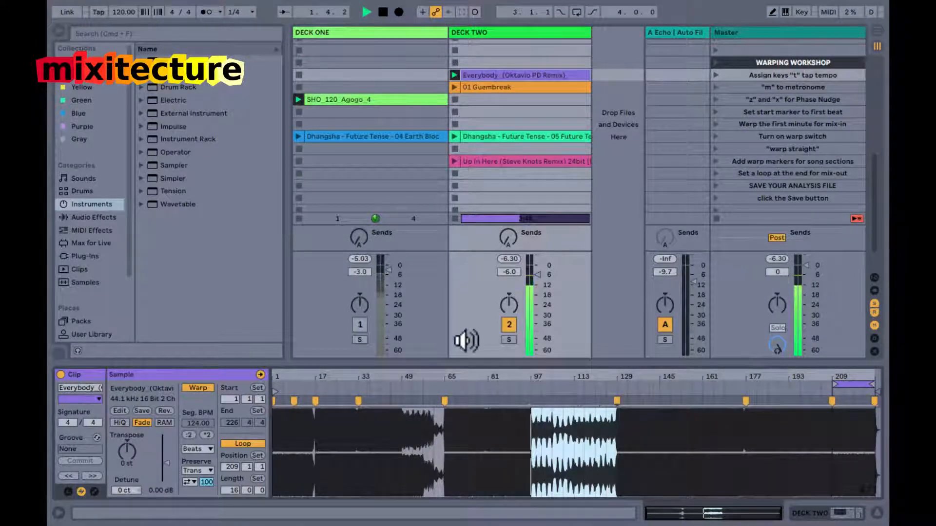
Lower Deck One's volume to -33.0 dB, unmute it, and stop and relaunch the agogo clip.
drag(383, 285, 384, 319)
click(358, 326)
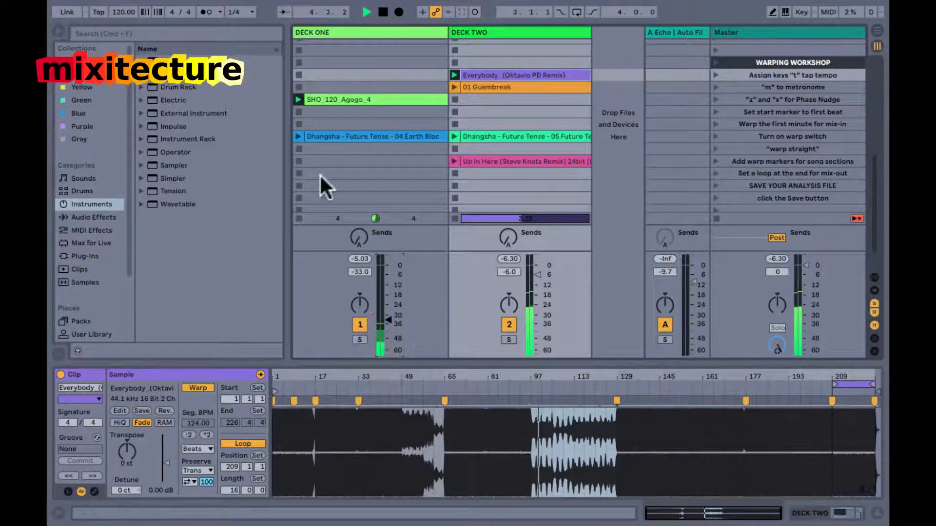
click(297, 98)
click(298, 111)
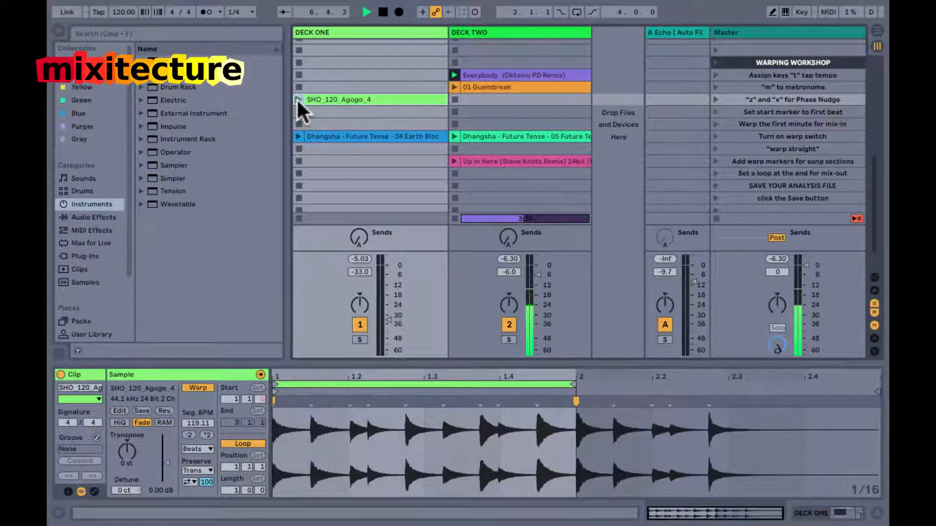
click(296, 98)
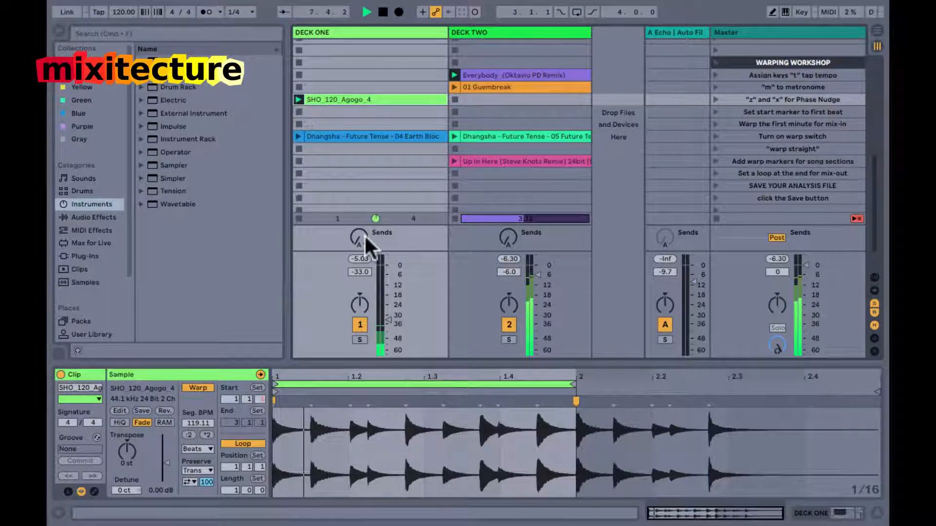
Fade Deck One's volume up gradually to -9.5 dB while Everybody plays.
mouse_move(383, 320)
mouse_down()
mouse_move(384, 306)
mouse_move(383, 319)
mouse_up()
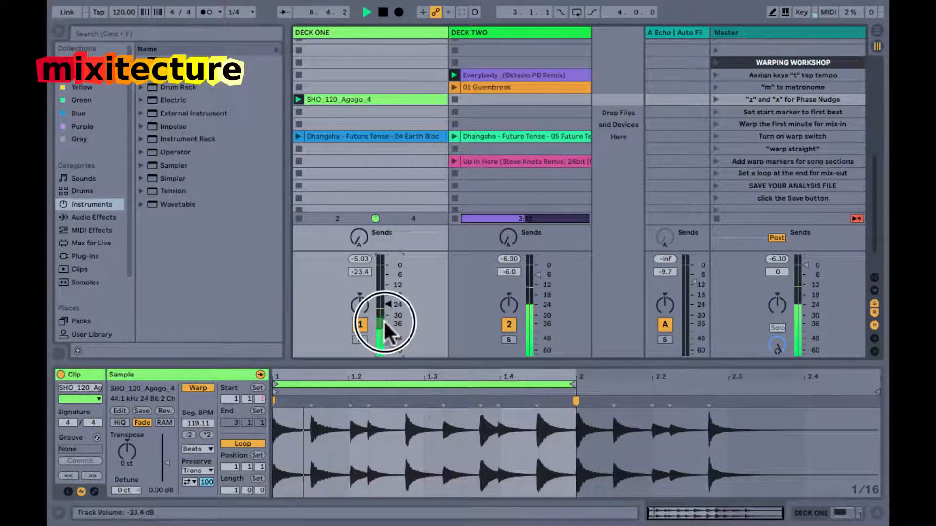
click(513, 75)
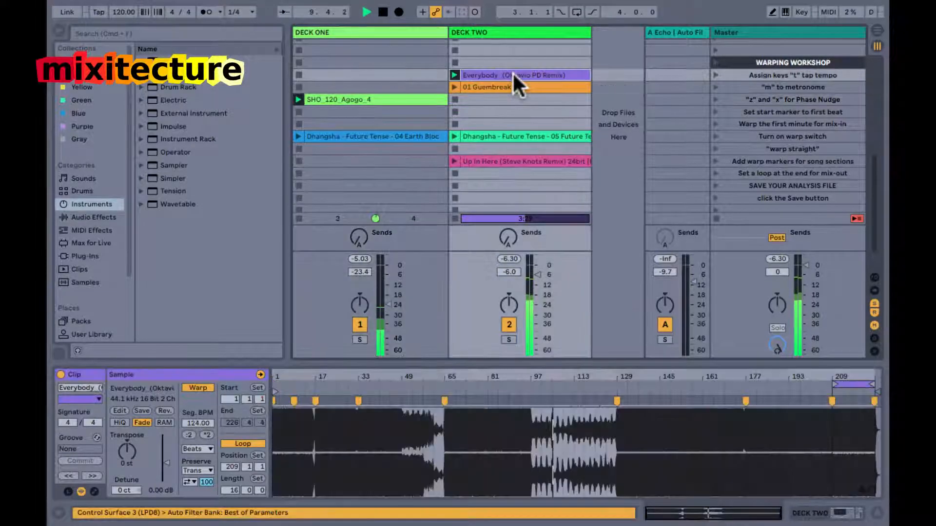
drag(384, 302, 385, 302)
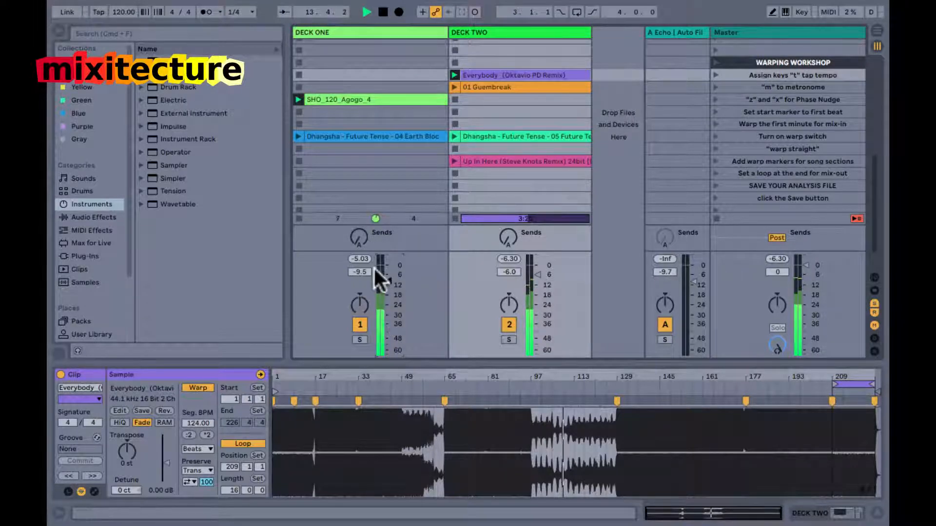
Turn Deck One's send A fully up and raise the Echo feedback on return A.
drag(360, 239, 360, 237)
click(665, 28)
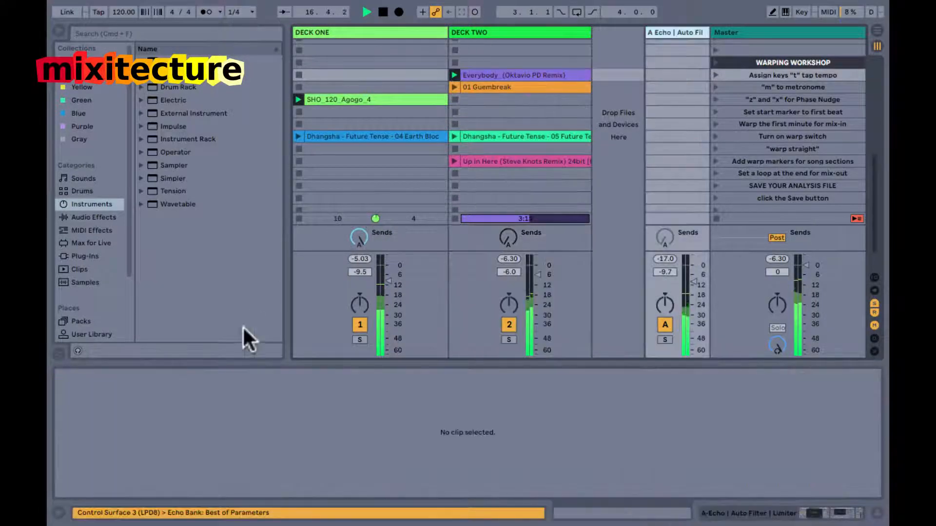
drag(119, 478, 120, 476)
Sweep return A's Auto Filter down to 225 Hz with 81% resonance, and set the Echo feedback to 119%.
drag(619, 407, 619, 406)
drag(625, 441, 619, 423)
drag(616, 412, 612, 412)
drag(127, 479, 127, 477)
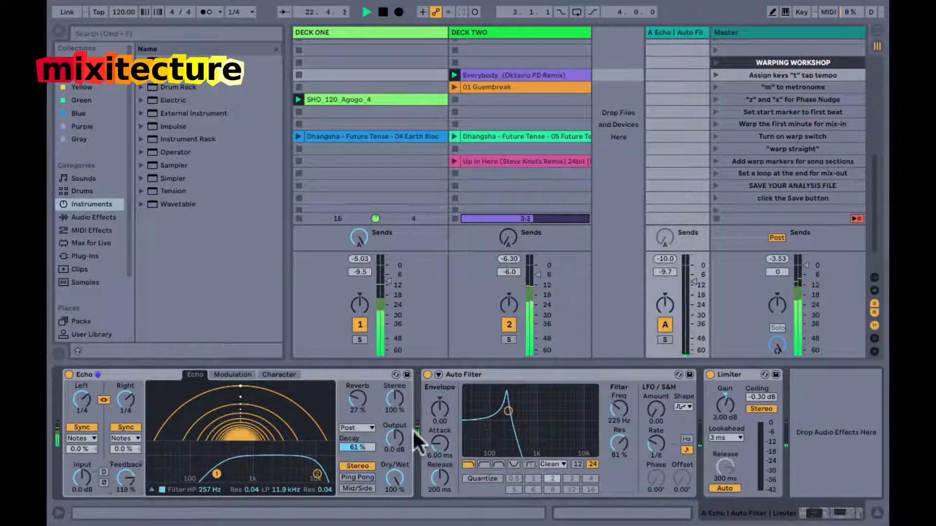
Reopen the Auto Filter to 19.9 kHz with 78% resonance and mute Deck One so only its echo sounds.
drag(508, 412, 593, 408)
click(354, 325)
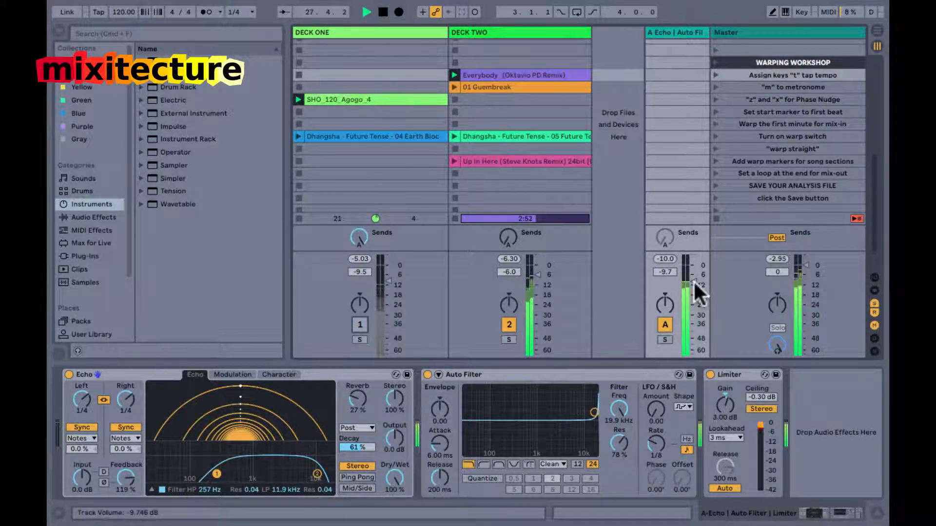
Lower return A's volume to -10.3 dB, close its Auto Filter down to 26.0 Hz, and stop playback.
drag(691, 282, 690, 282)
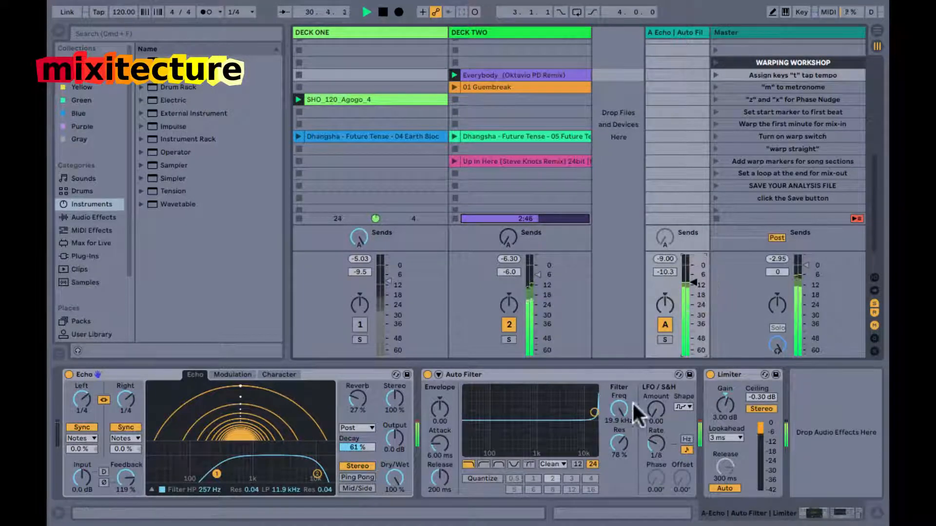
drag(616, 409, 615, 409)
key(space)
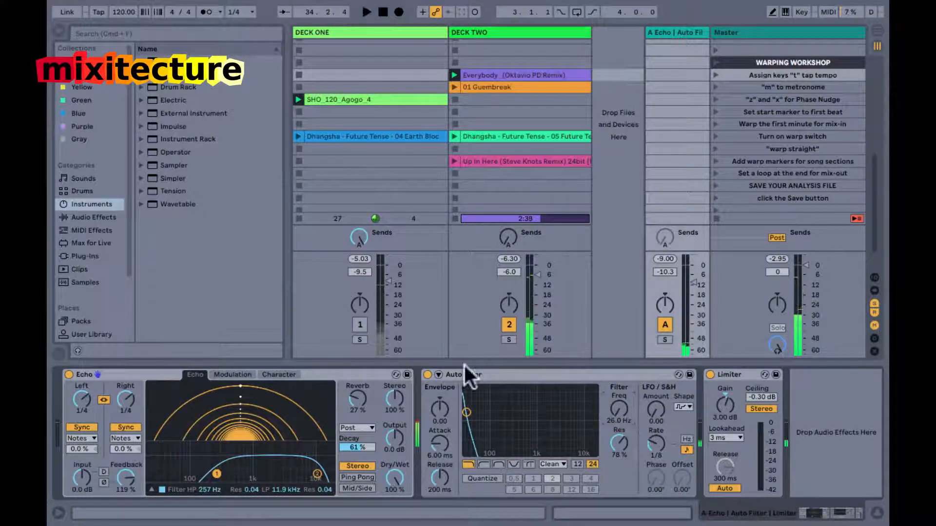
Select the agogo clip and Deck One's send A control to review the echo routing.
click(353, 101)
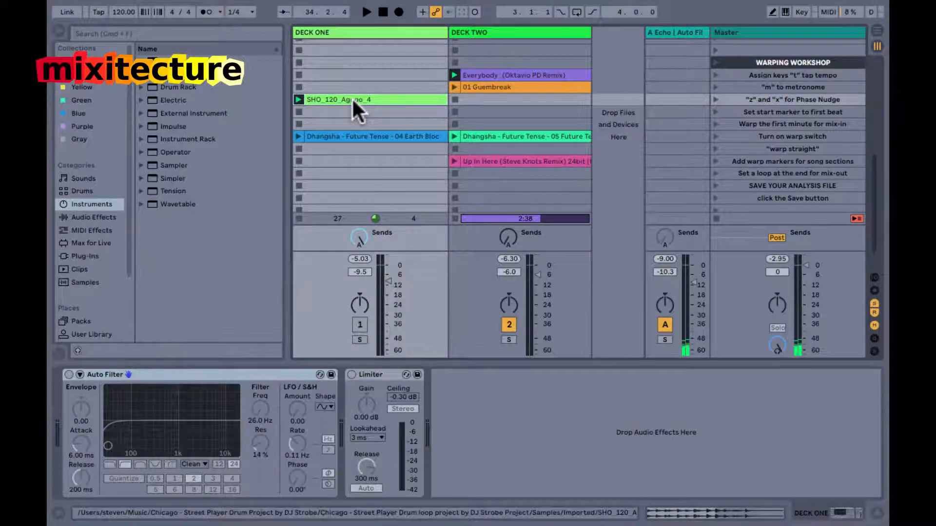
click(353, 237)
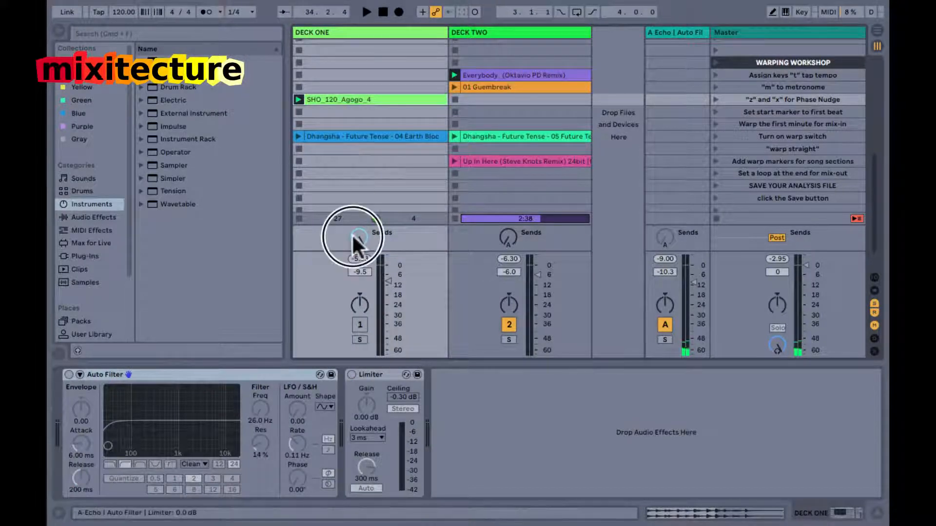
Open return A's Auto Filter to 2.45 kHz with 23% resonance, restart playback, and lower the Echo feedback to 57%.
click(672, 29)
click(124, 474)
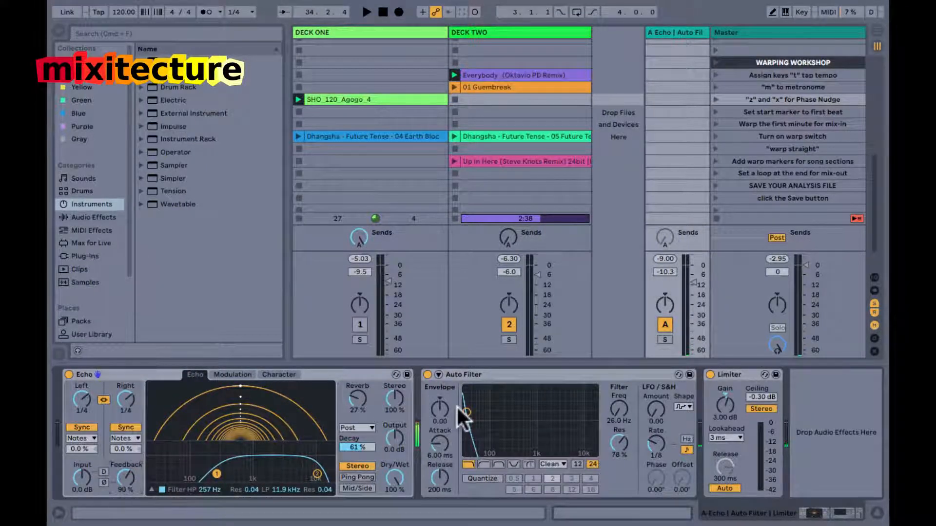
drag(466, 412, 551, 439)
key(space)
key(space)
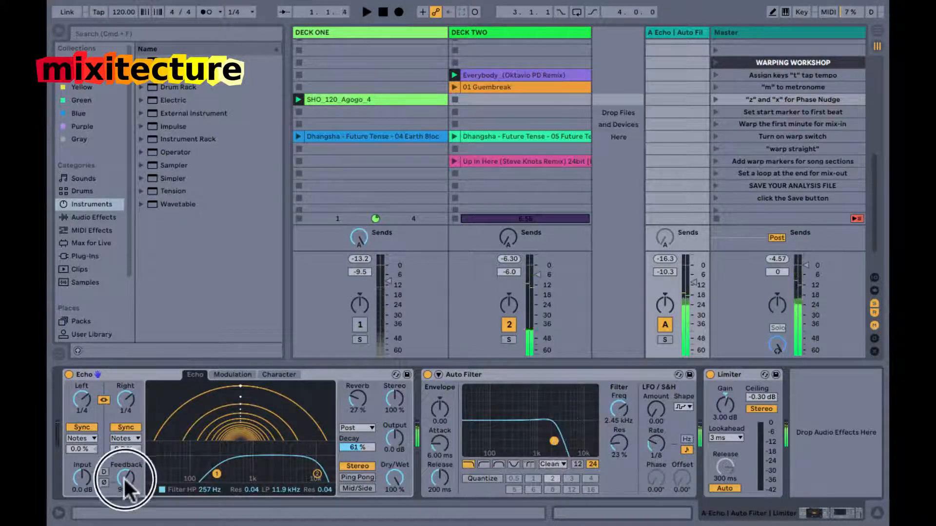
drag(124, 476, 123, 498)
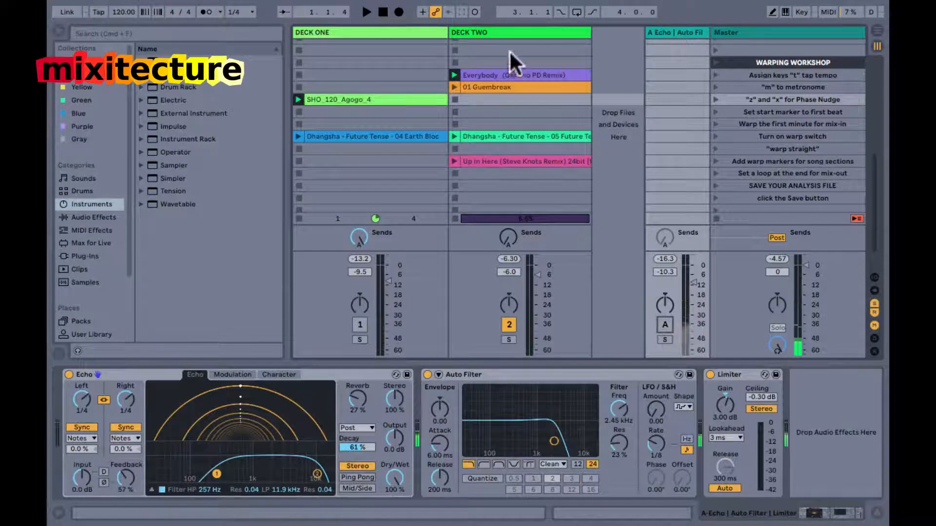
Open the Everybody clip and examine its breakdown between bars 97 and 129 against the following section.
click(512, 74)
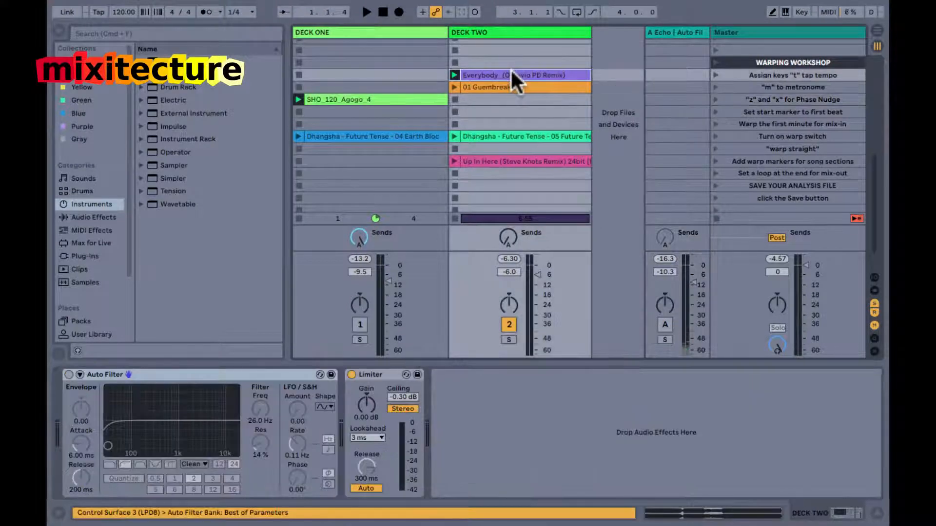
double_click(511, 72)
drag(531, 429, 617, 436)
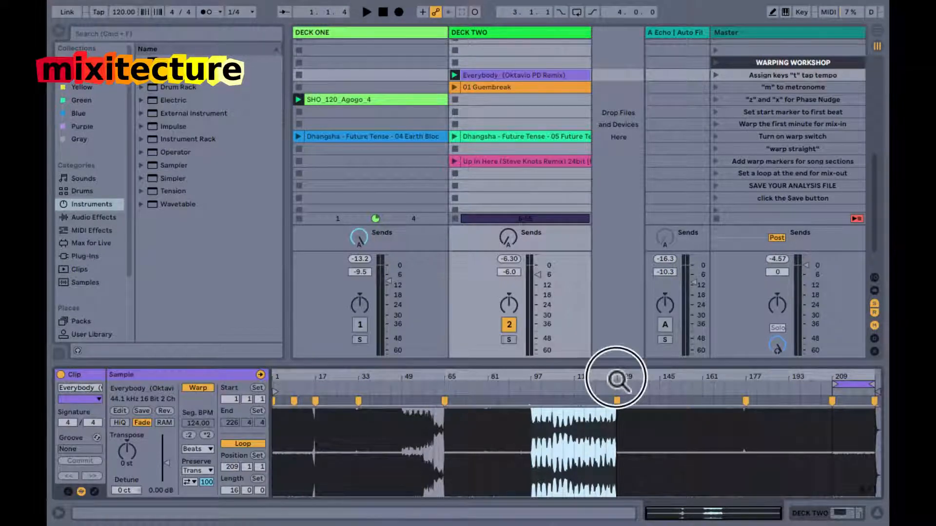
drag(493, 432, 745, 431)
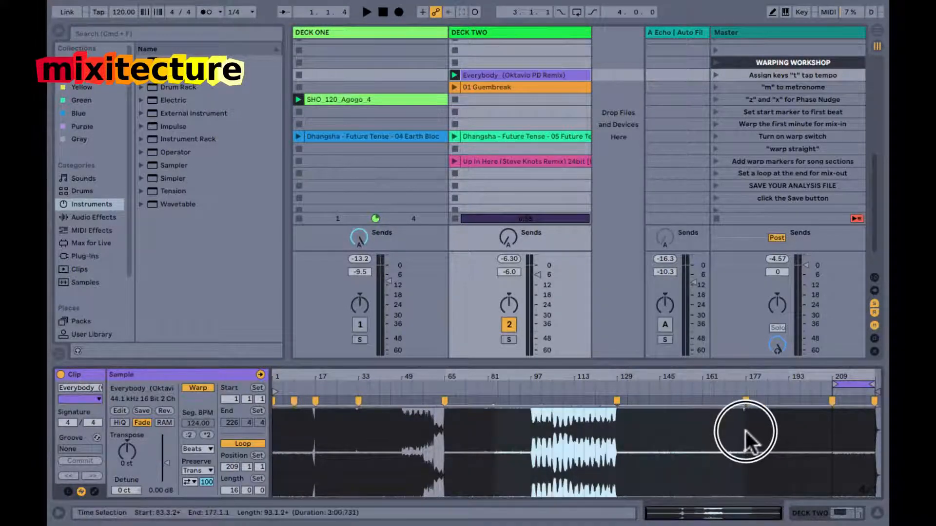
click(627, 428)
drag(531, 425, 614, 432)
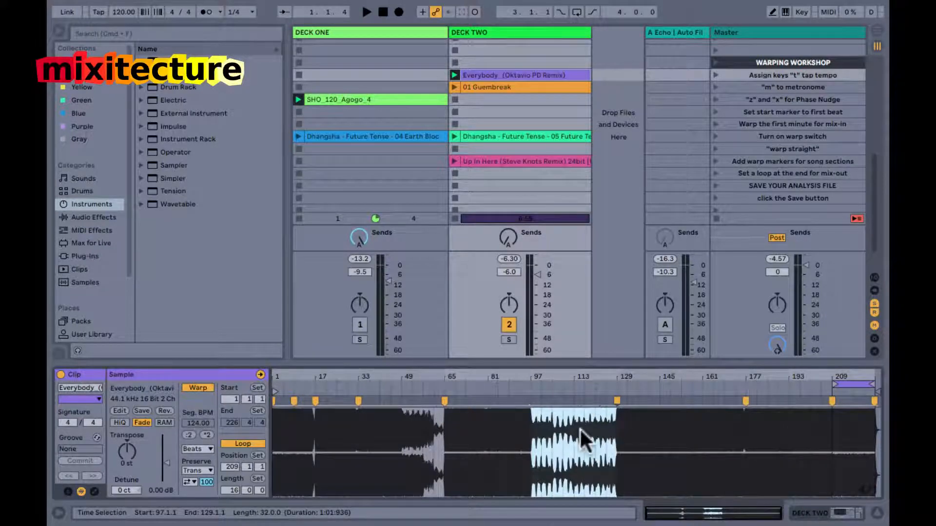
click(584, 427)
click(617, 414)
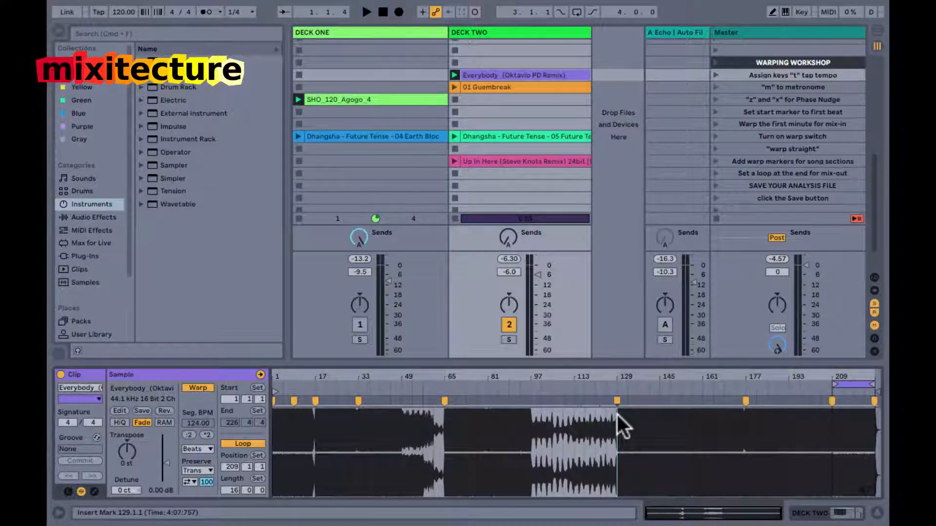
Review return A's effect chain and the SHO_120_Agogo_4 loop's clip settings.
click(675, 32)
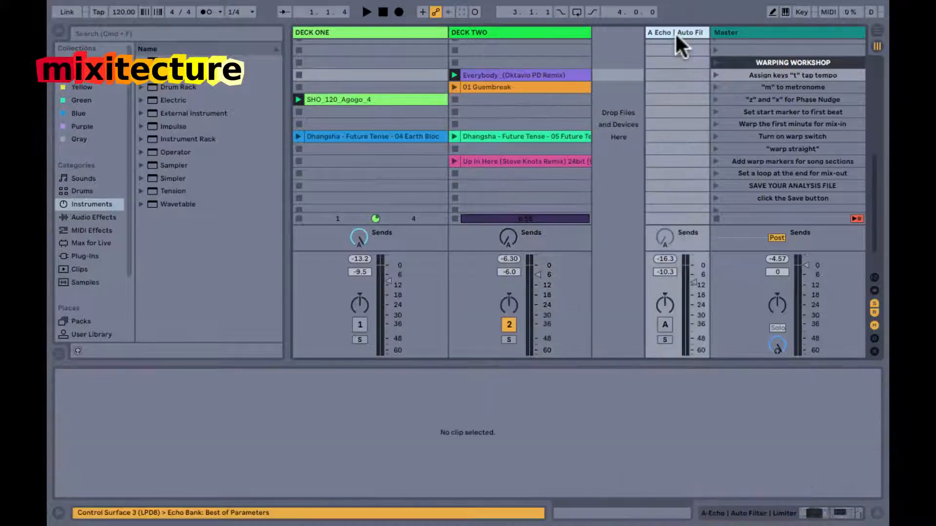
key(shift+Tab)
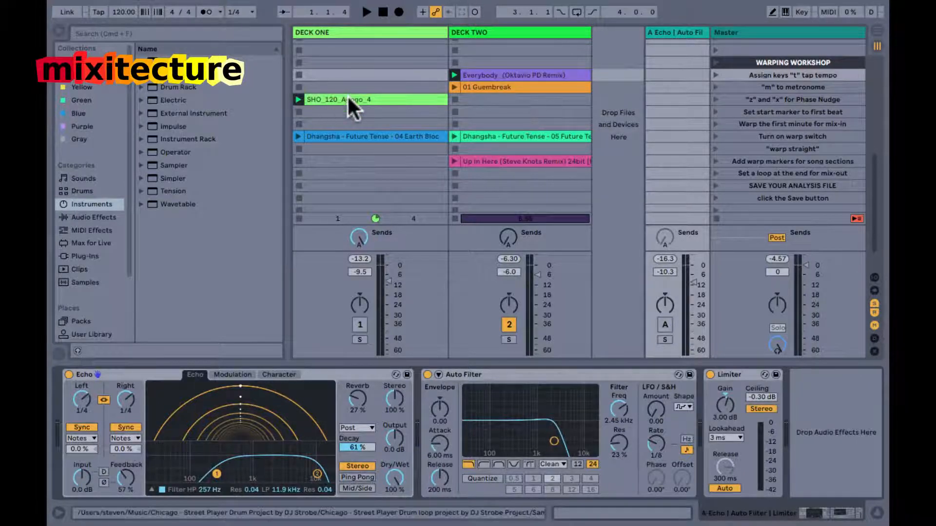
click(411, 101)
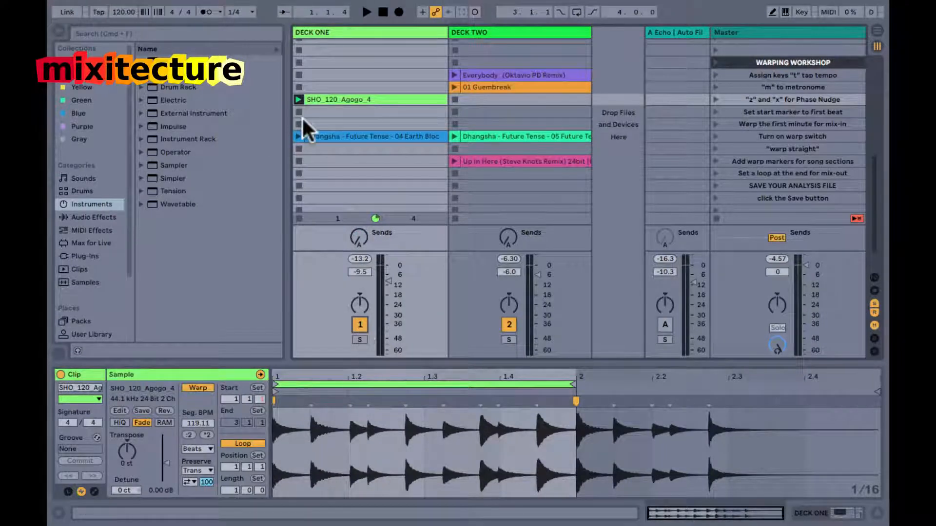
Compare the warp markers of the Everybody and 01 Guembreak clips across their full length.
click(502, 74)
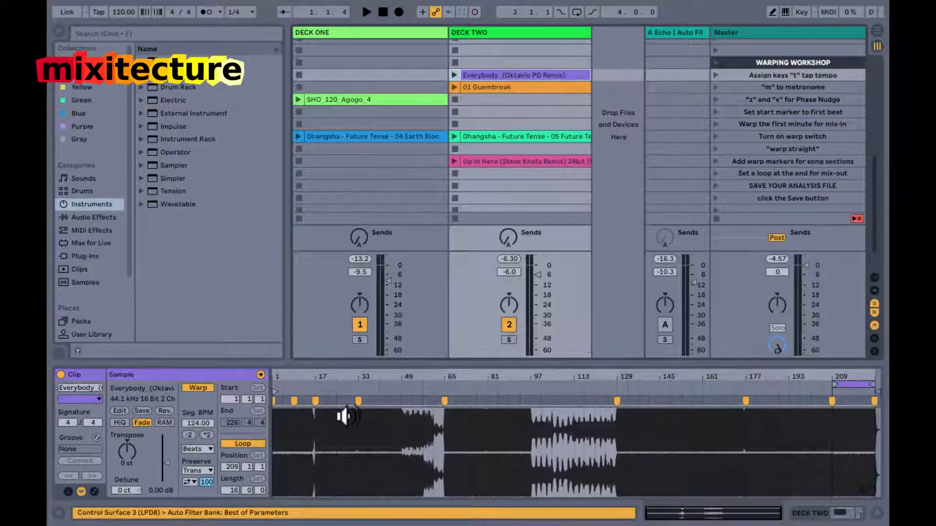
click(503, 86)
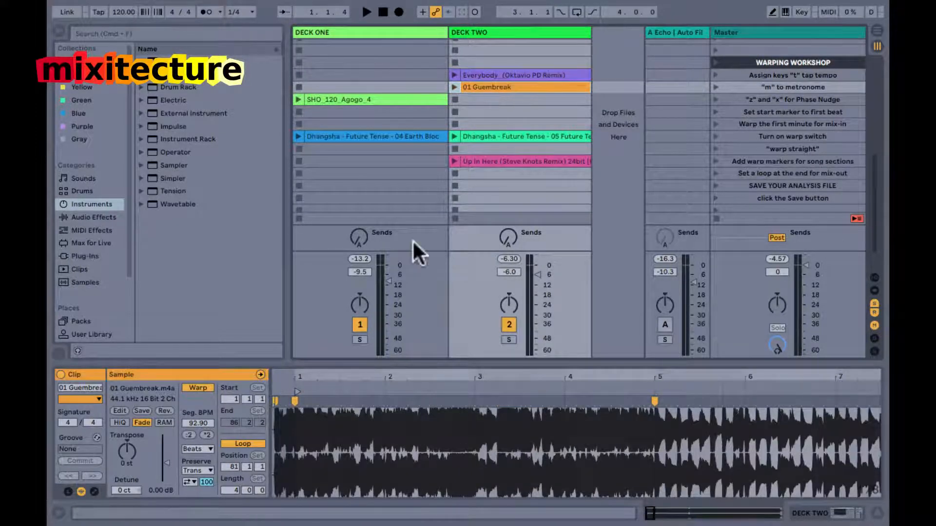
drag(400, 376, 272, 376)
drag(708, 373, 708, 374)
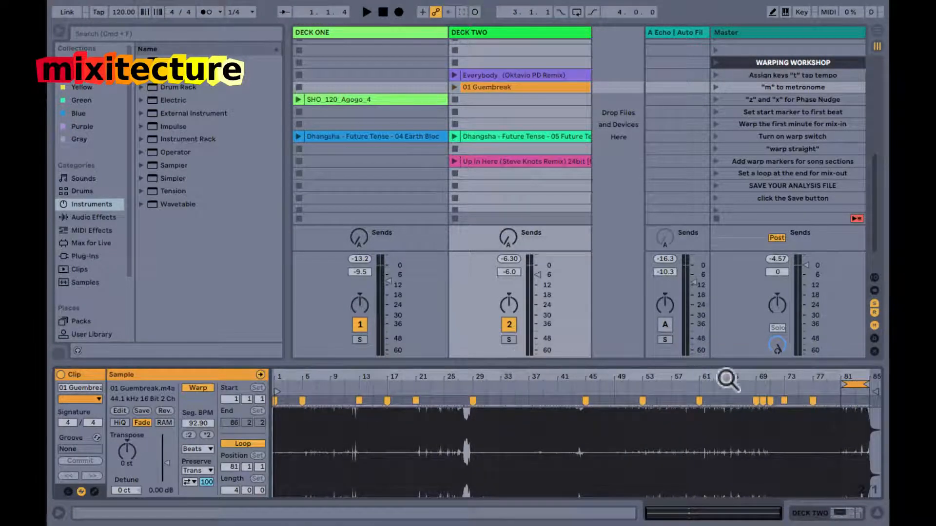
drag(777, 383, 778, 383)
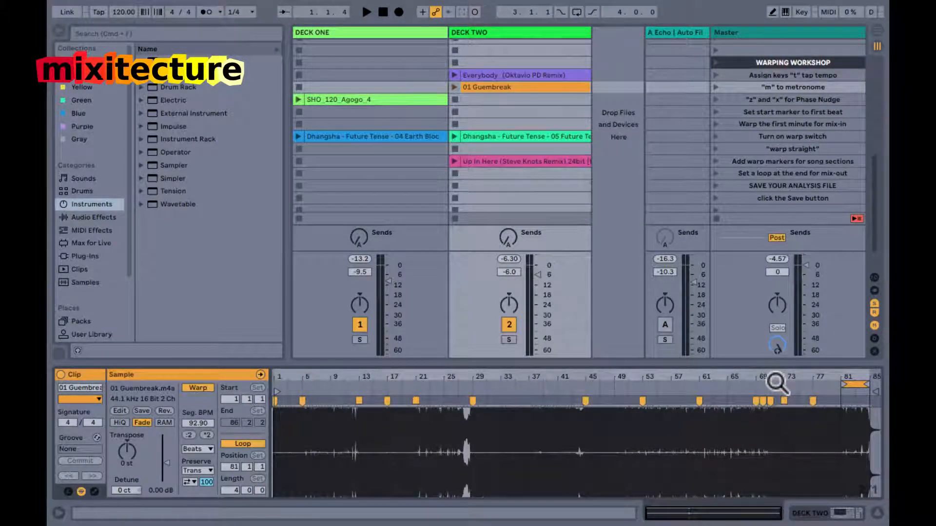
Launch the Dhangsha - Future Tense - 05 clip on Deck Two with its intro waveform in view.
click(524, 130)
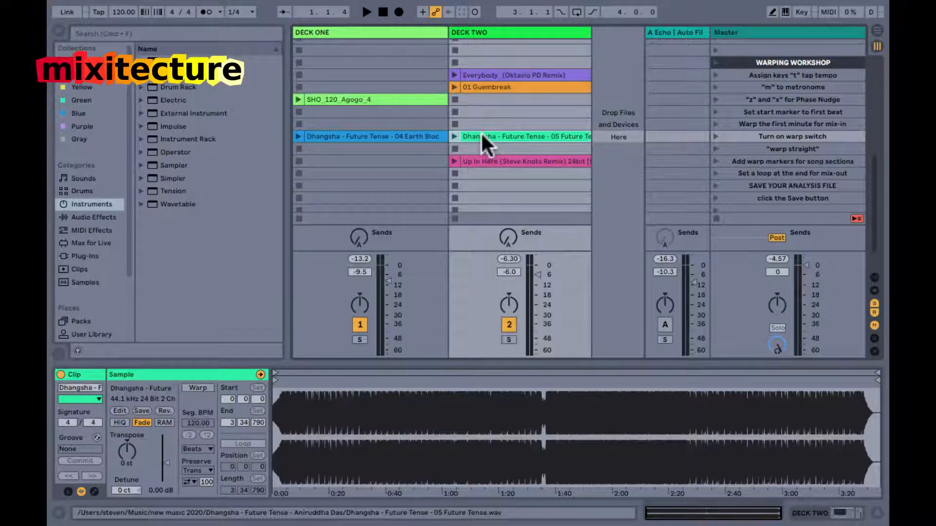
click(454, 136)
drag(280, 403, 276, 402)
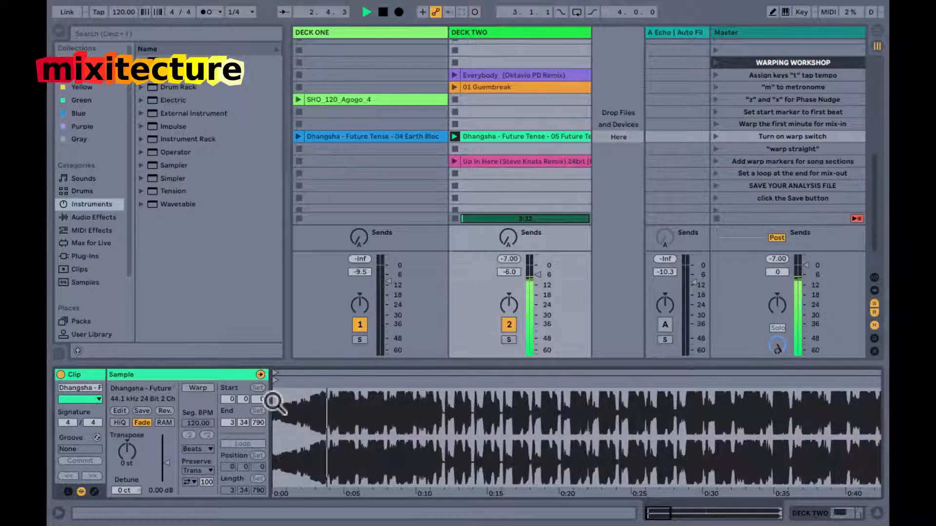
Tap along with the beat of the playing song to set the project tempo to about 113 BPM.
key(t)
key(t)
key(t)
key(t)
key(t)
key(t)
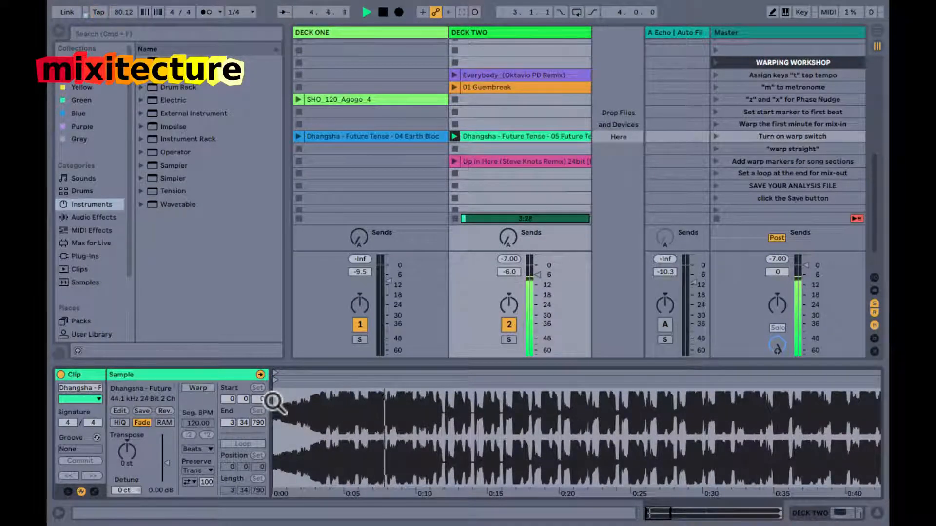
key(t)
key(t)
key(t)
key(t)
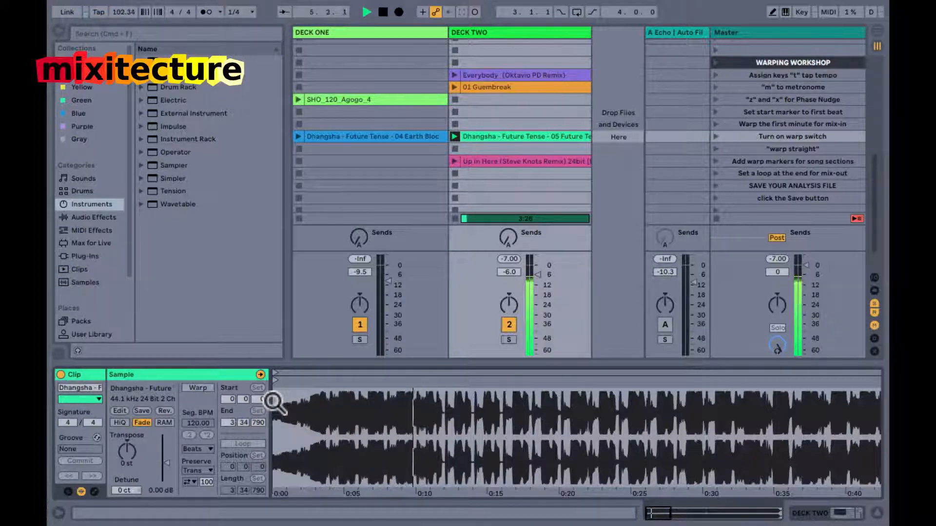
key(t)
key(t)
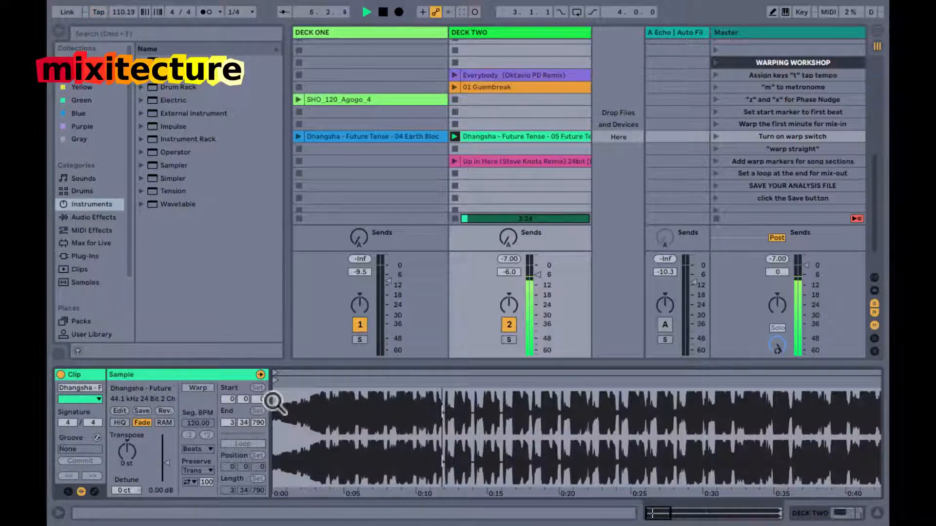
key(t)
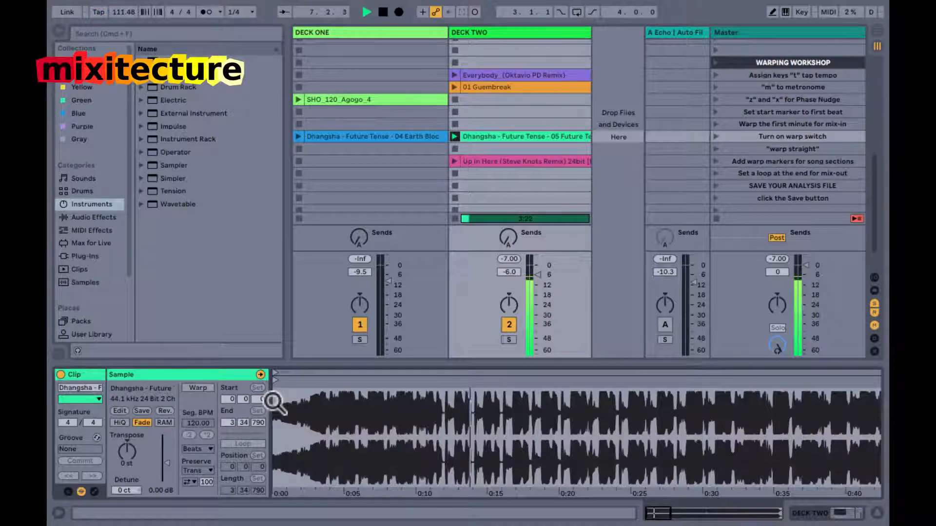
key(t)
key(t)
Check the tapped tempo against the metronome and restart the song from its beginning.
key(m)
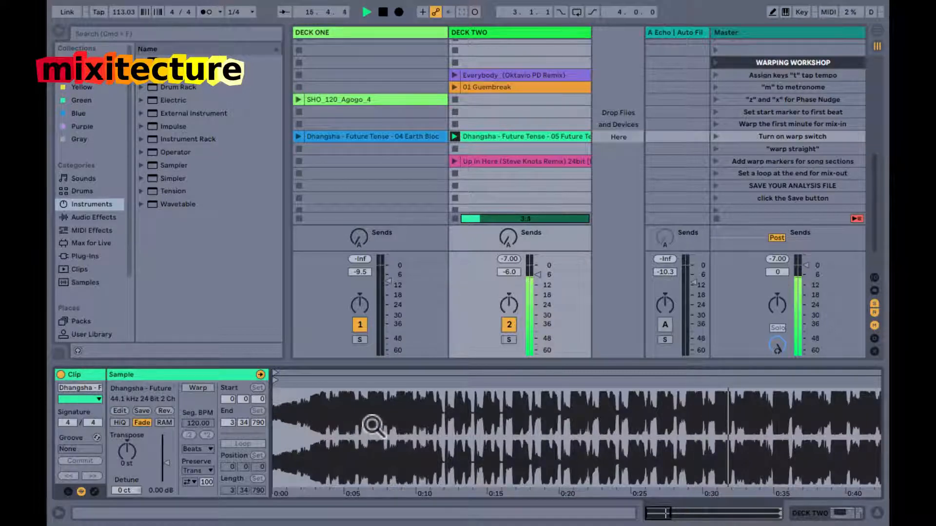
drag(375, 429, 372, 424)
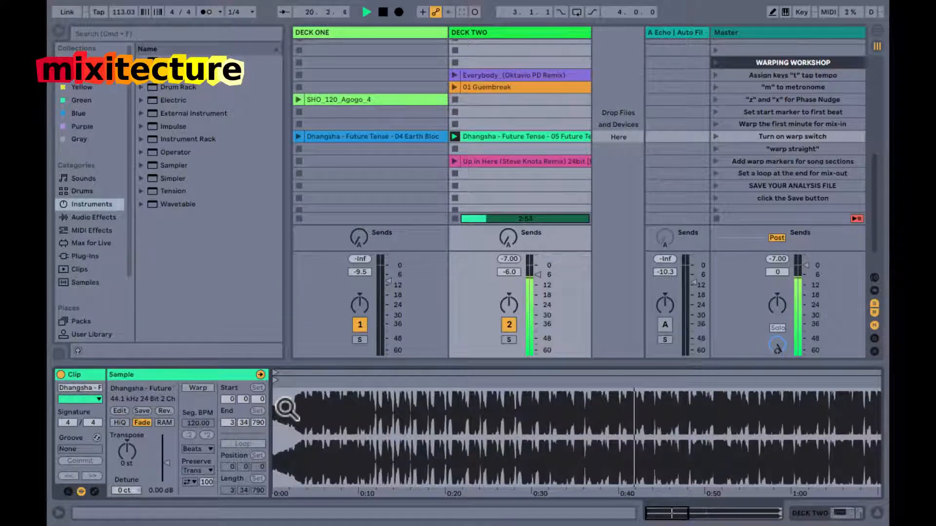
key(m)
key(t)
key(space)
key(space)
drag(287, 409, 279, 401)
key(m)
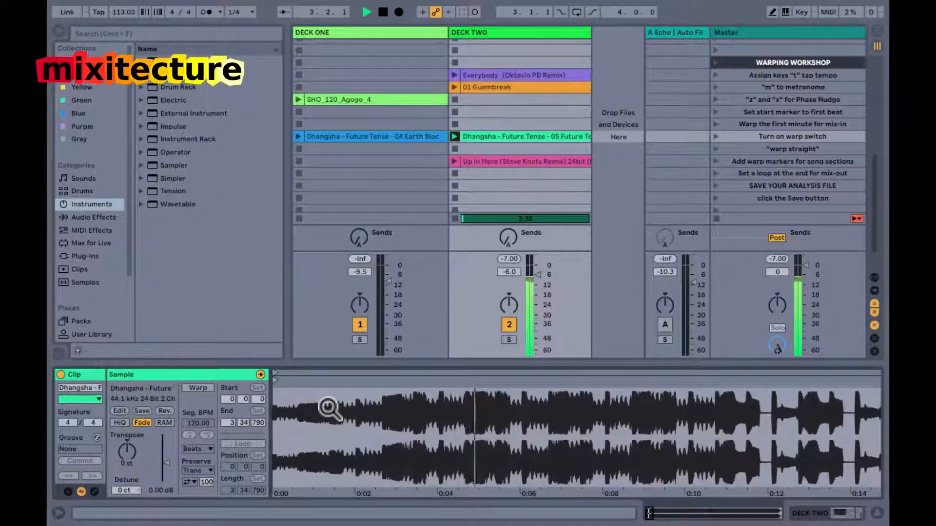
Replay the intro, stop at the first beat, and move the clip's start marker to that transient at 0.1.686.
key(space)
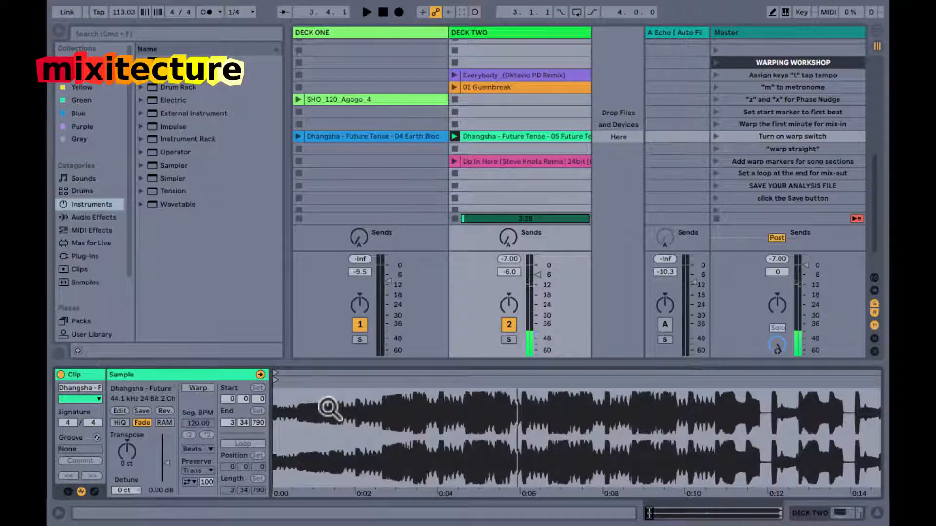
key(space)
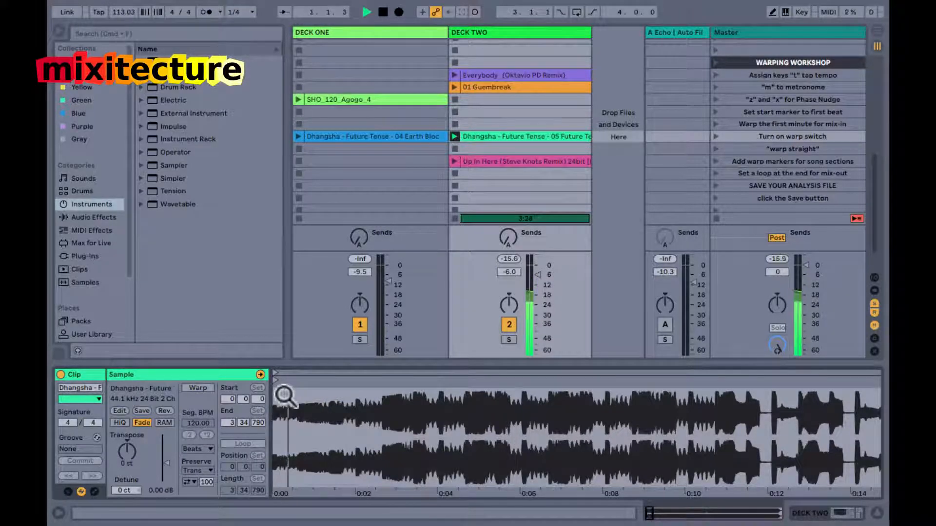
drag(298, 401, 301, 402)
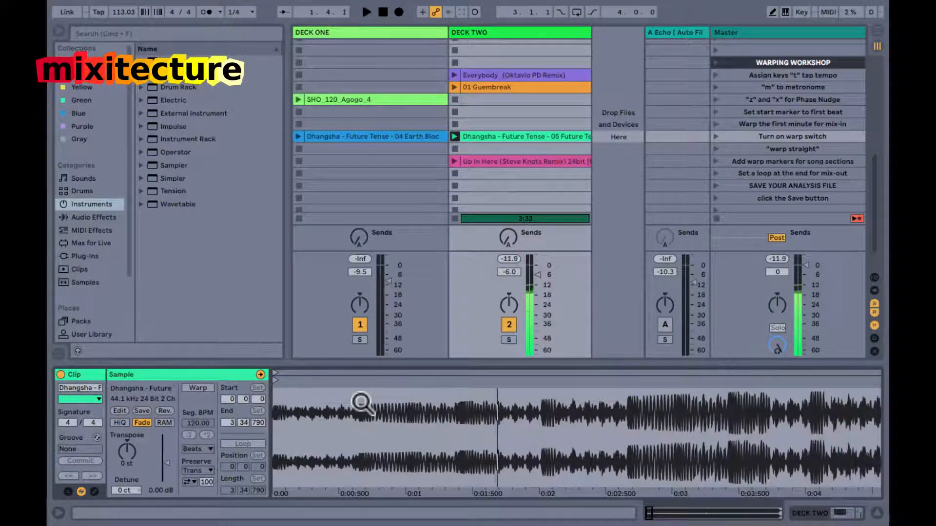
key(space)
mouse_move(276, 380)
mouse_down()
mouse_move(500, 418)
mouse_move(491, 396)
mouse_up()
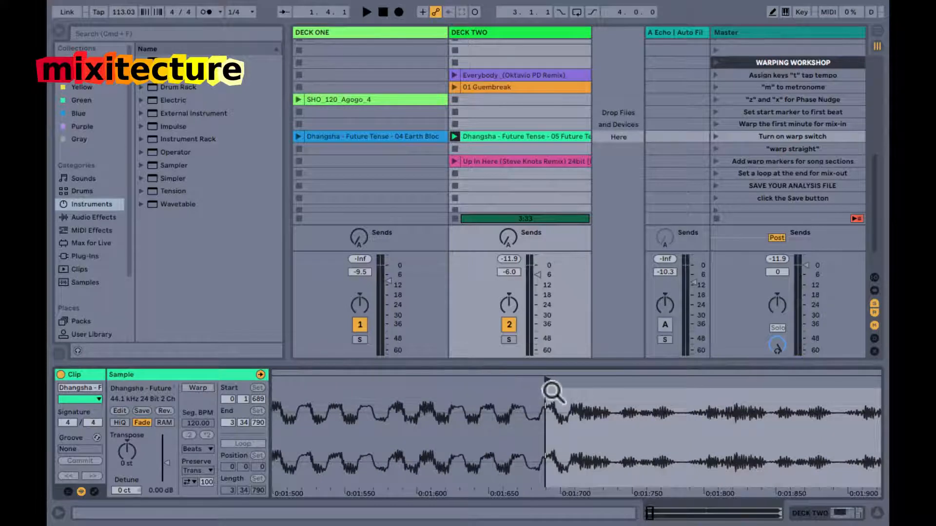
drag(543, 380, 542, 381)
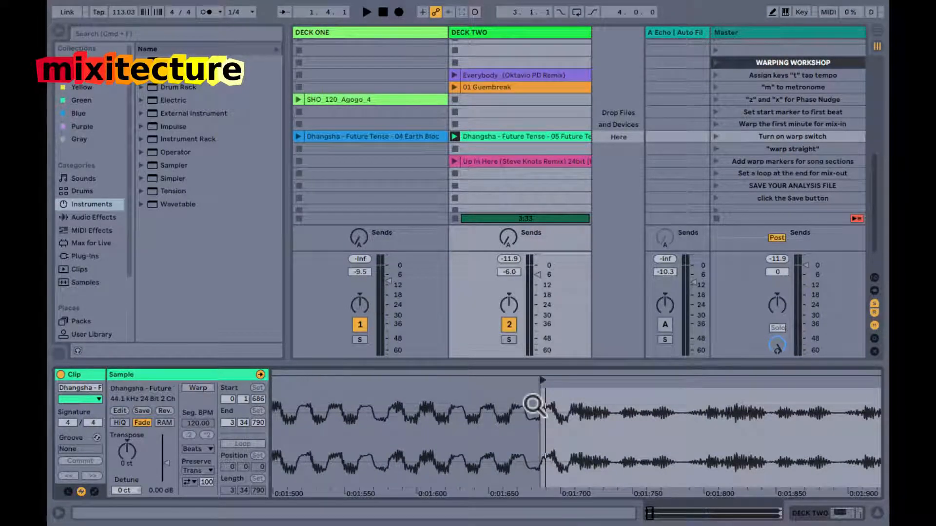
Play the song from the new start marker with the metronome on and nudge the project phase forward.
drag(535, 404, 291, 405)
key(space)
key(m)
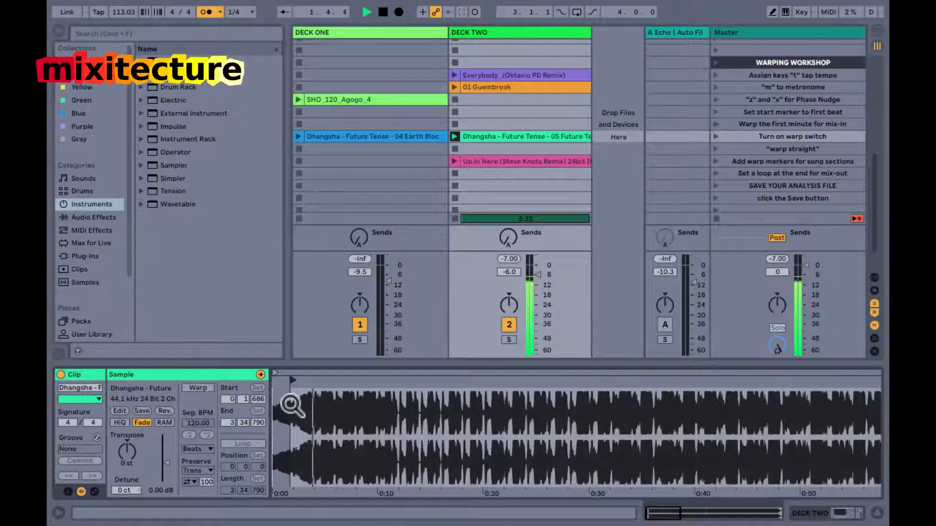
key(x)
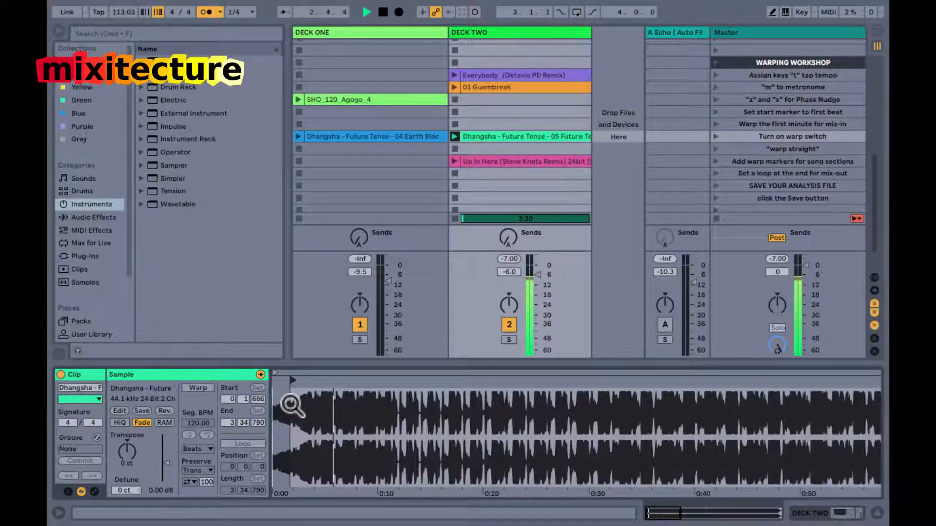
Try project tempos of 115 and 120 BPM against the song with phase nudging, and settle on 118 BPM.
click(117, 10)
text(115)
key(Return)
key(x)
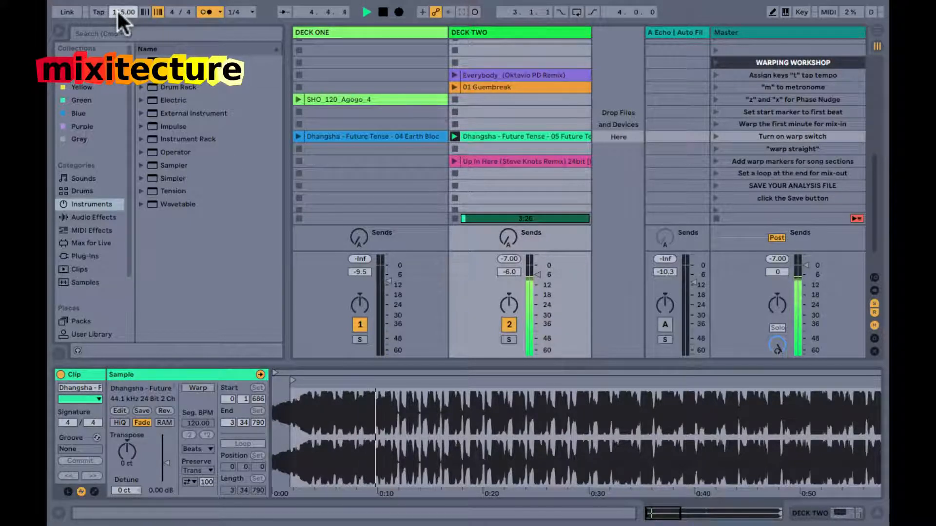
text(120)
key(Return)
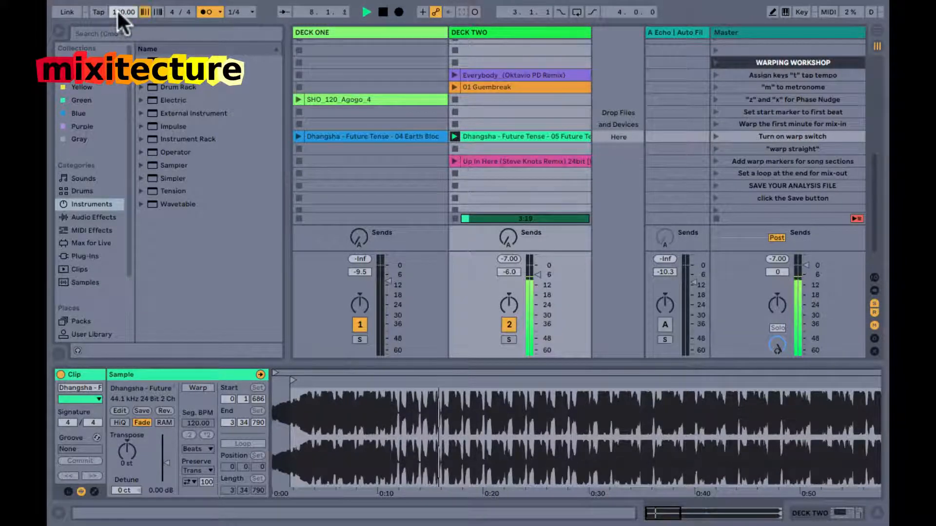
key(Down)
key(Down)
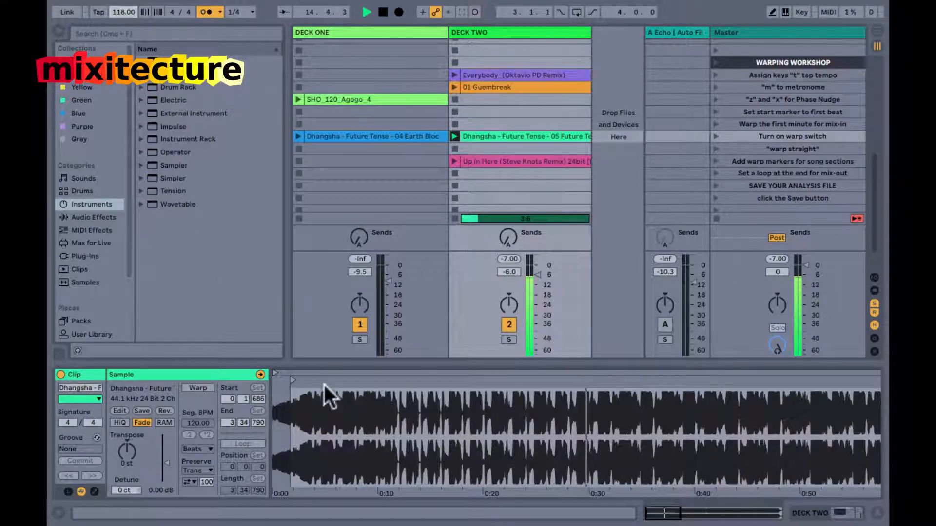
drag(320, 409, 299, 397)
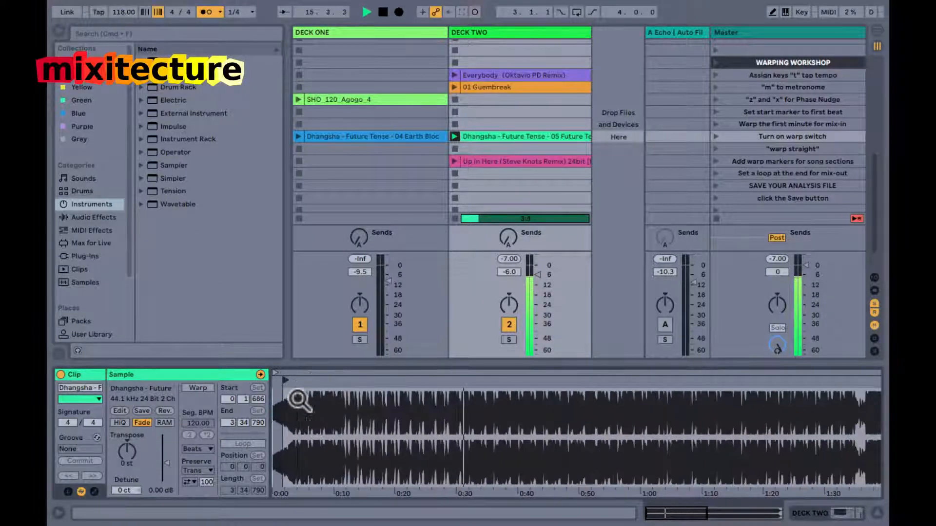
Set the project tempo to 119 BPM and nudge the phase while the song plays.
click(121, 13)
text(119)
key(Return)
key(x)
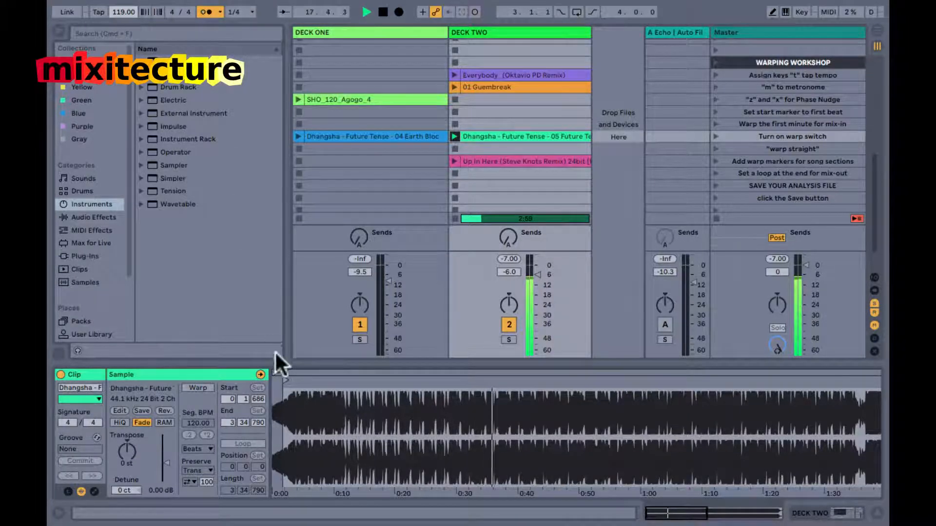
Turn on warping for the 05 Future Tense clip on Deck Two.
drag(289, 404, 285, 409)
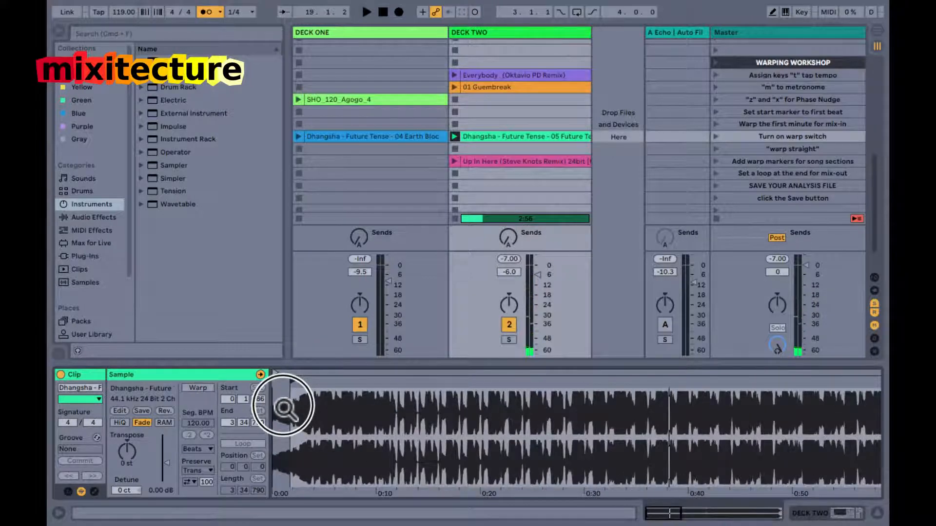
click(191, 388)
click(276, 376)
drag(276, 375, 277, 381)
drag(555, 378, 378, 378)
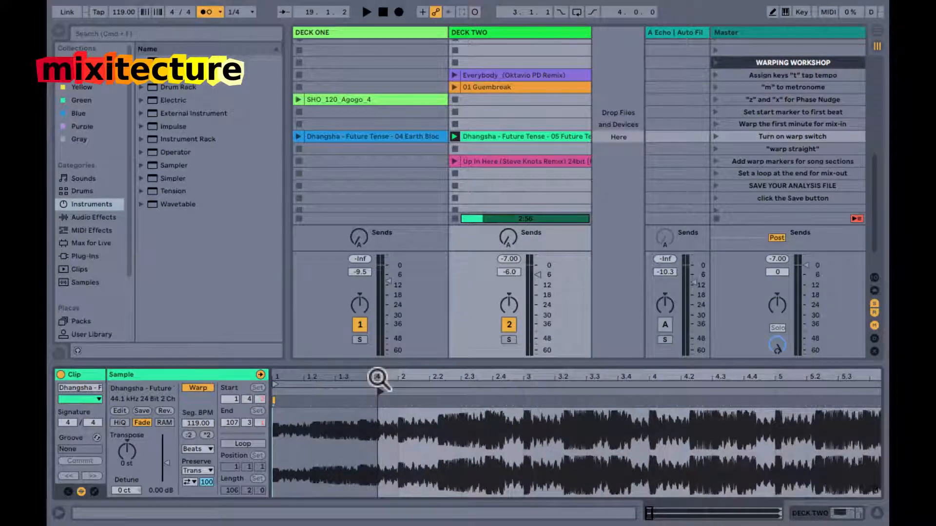
Play the warped clip from its start marker, stop it, and set 1.1.1 at that first beat.
key(space)
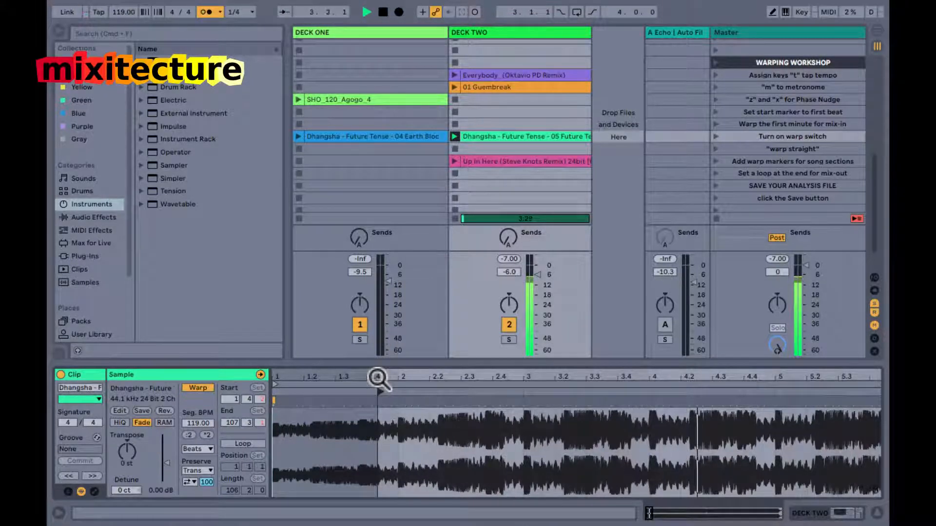
click(378, 378)
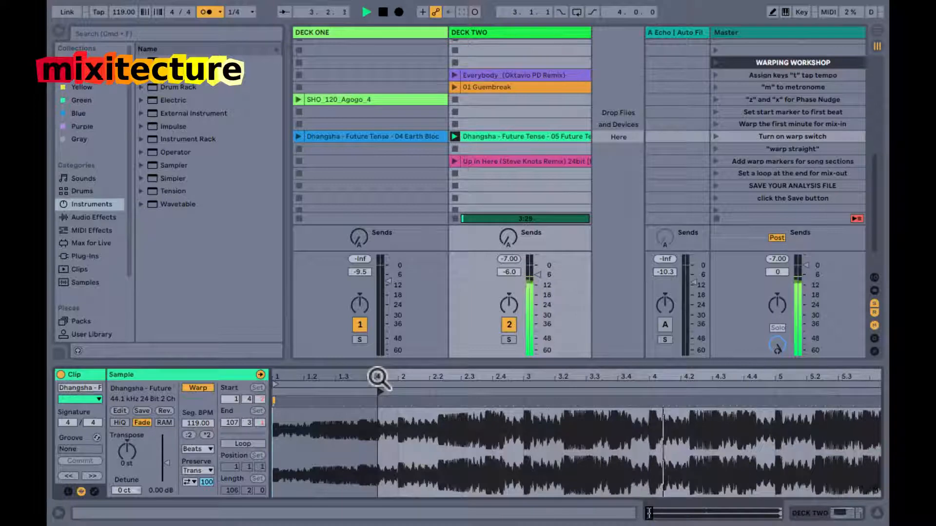
click(378, 378)
key(space)
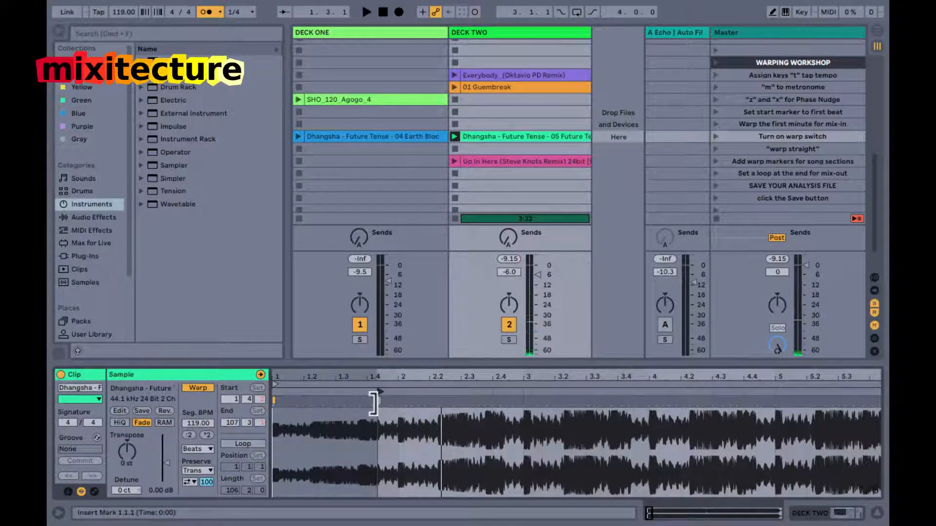
right_click(376, 398)
click(406, 235)
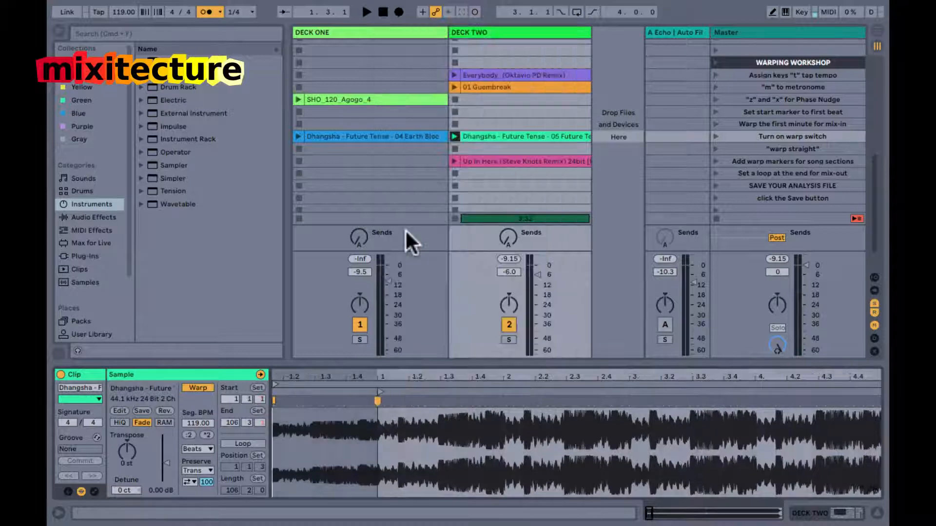
Mark the transient at 1.3, apply Warp From Here (Straight) to it, and play the clip to check the result.
mouse_move(437, 379)
mouse_down()
mouse_move(512, 399)
mouse_move(502, 401)
mouse_up()
click(464, 403)
right_click(502, 402)
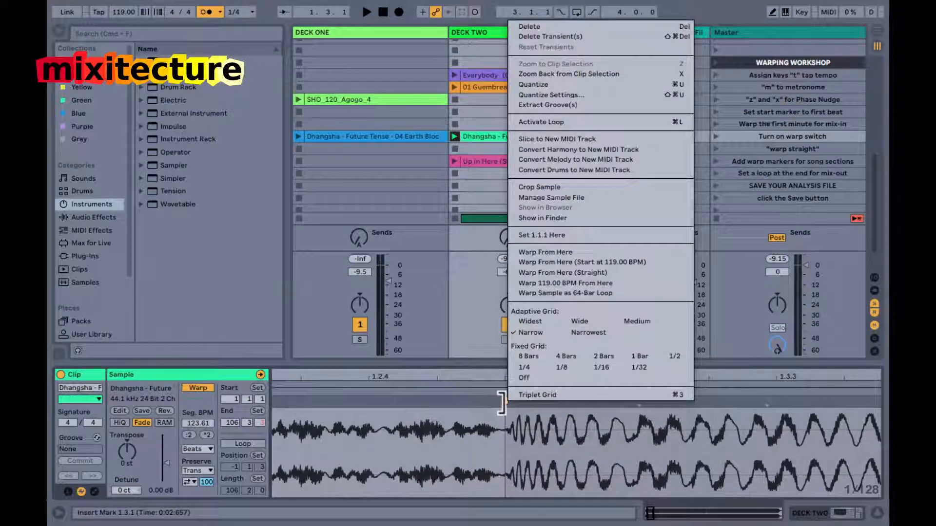
click(536, 271)
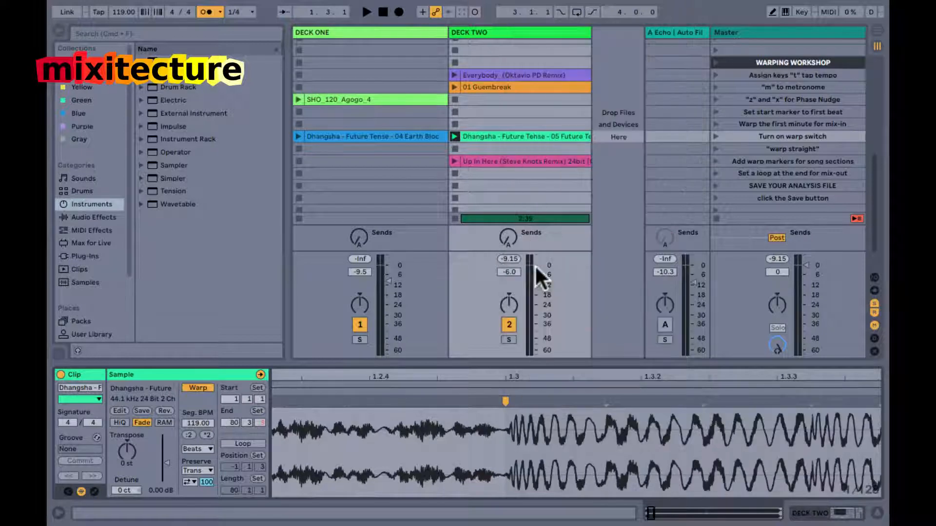
right_click(503, 400)
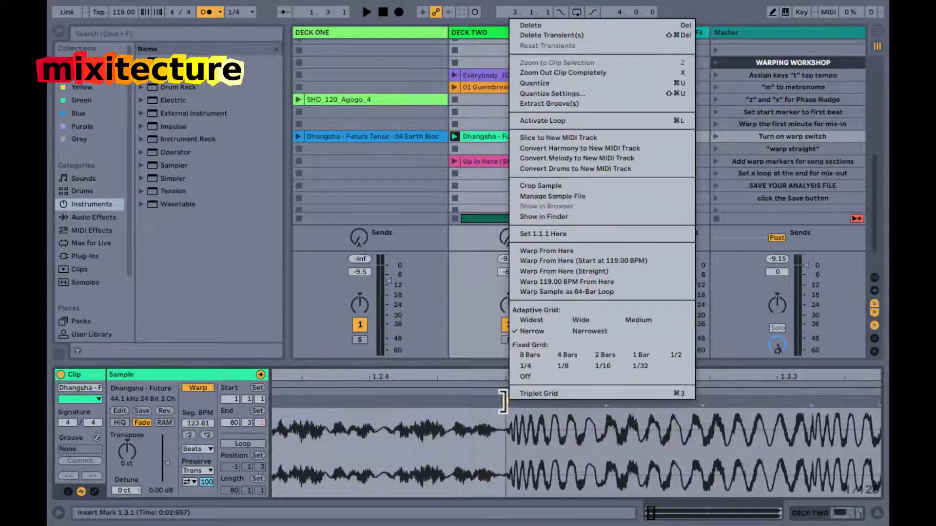
click(537, 272)
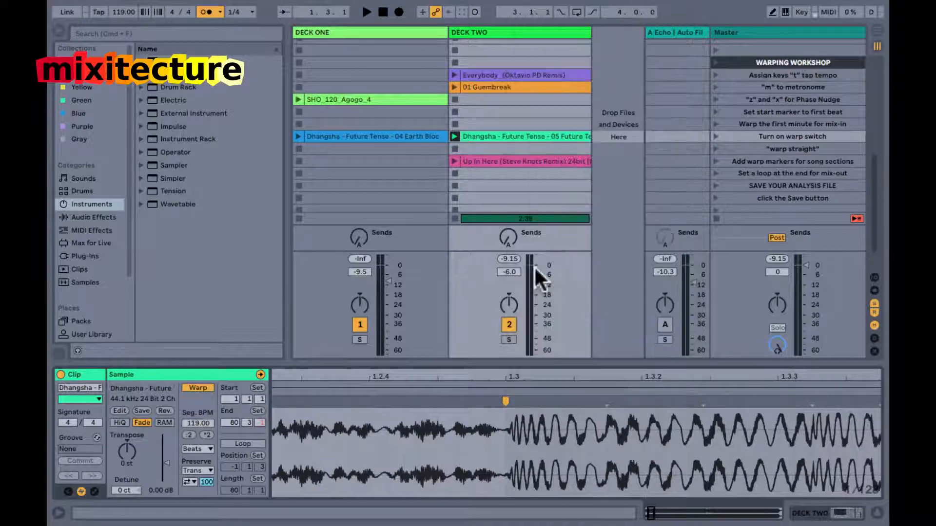
drag(499, 376, 499, 373)
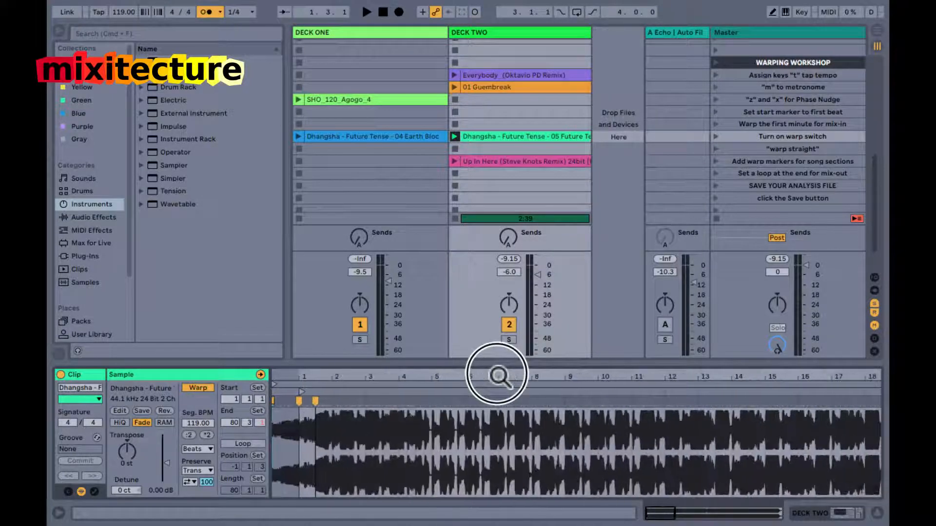
key(space)
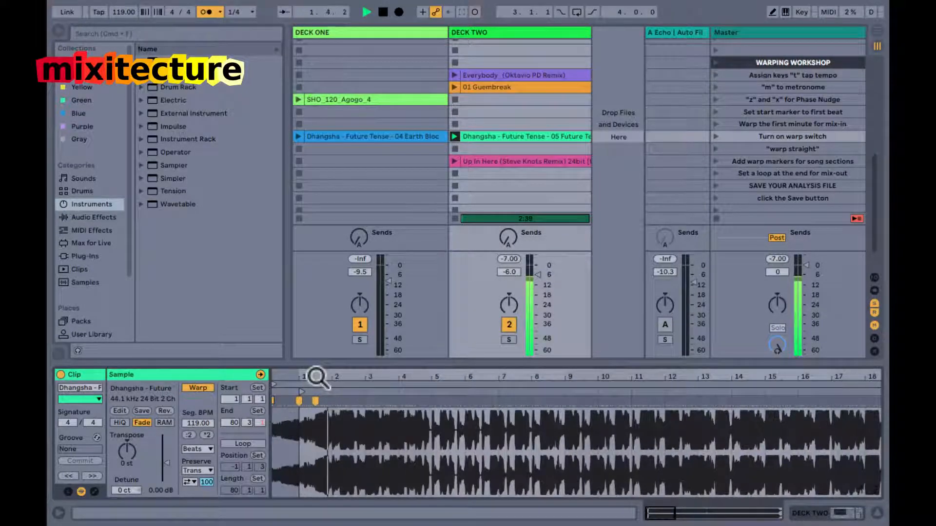
key(space)
Rewarp the clip from the marker at 1.3 with the Start at 119.00 BPM option and replay it.
right_click(310, 401)
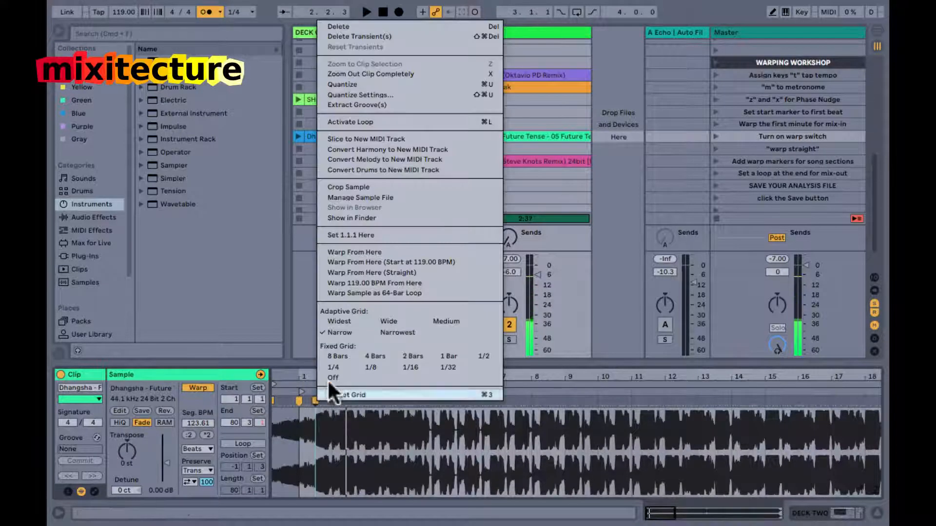
click(407, 262)
key(space)
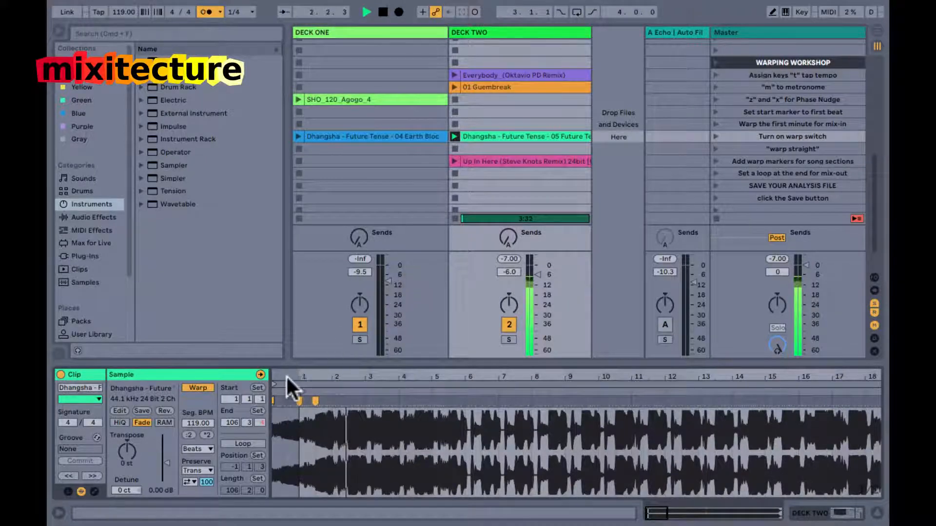
Follow the waveform during playback, add a warp marker on the transient at 8.3, and stop the song.
drag(315, 378, 533, 474)
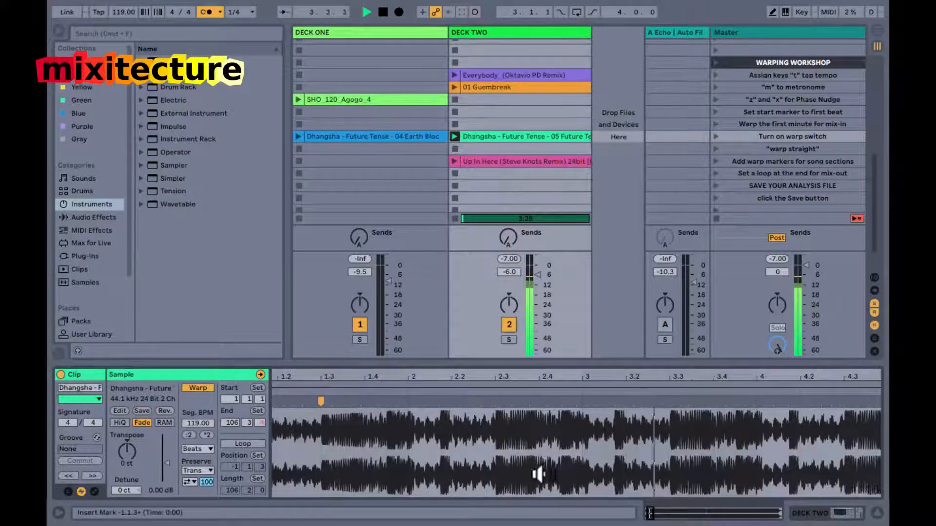
drag(635, 380, 497, 380)
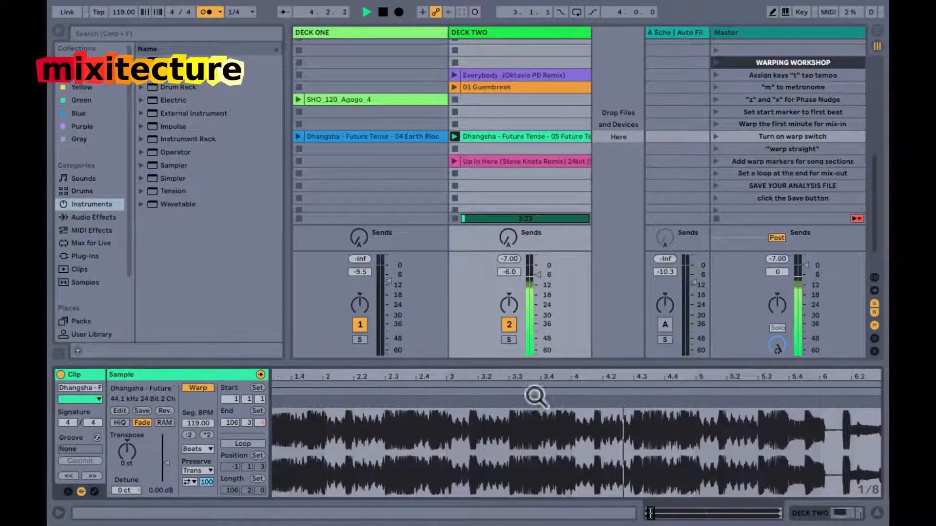
scroll(622, 414, right, 4)
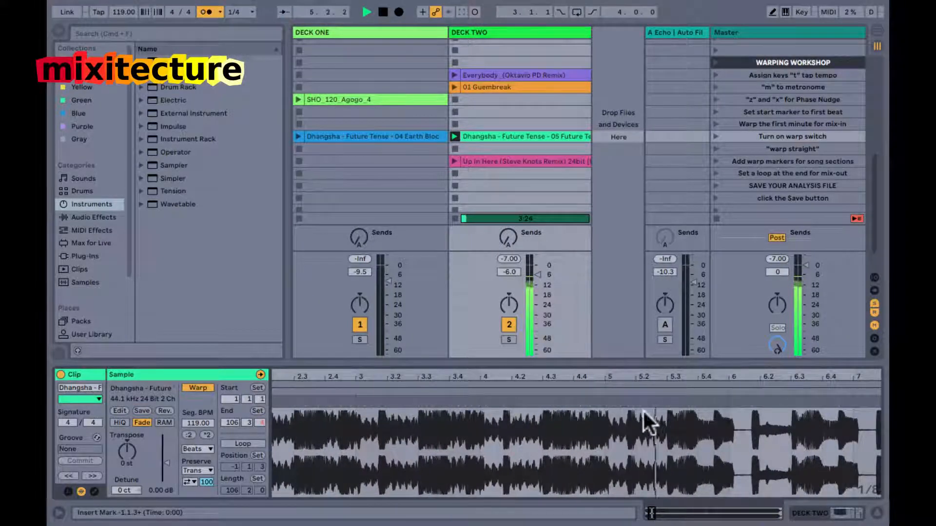
scroll(689, 416, right, 8)
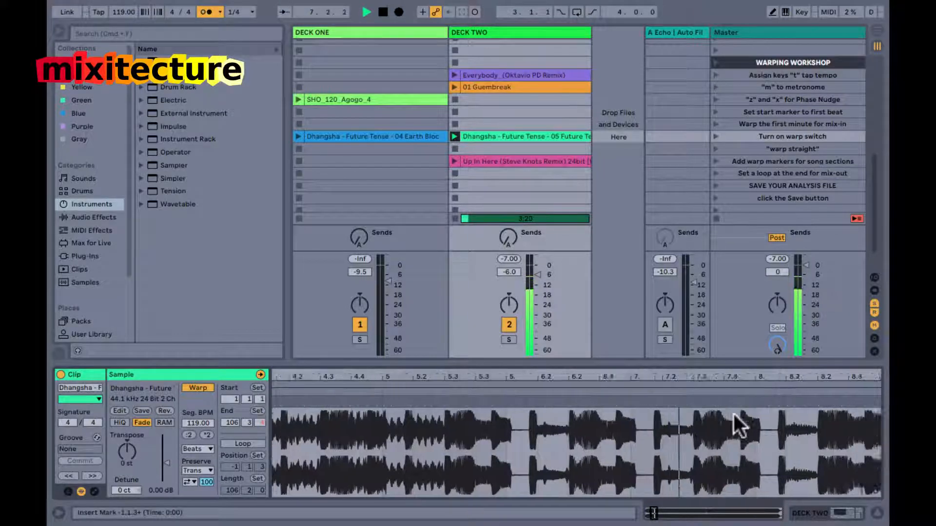
mouse_move(747, 376)
mouse_down()
mouse_move(739, 390)
mouse_move(745, 375)
mouse_move(704, 378)
mouse_move(679, 403)
mouse_move(675, 376)
mouse_up()
key(space)
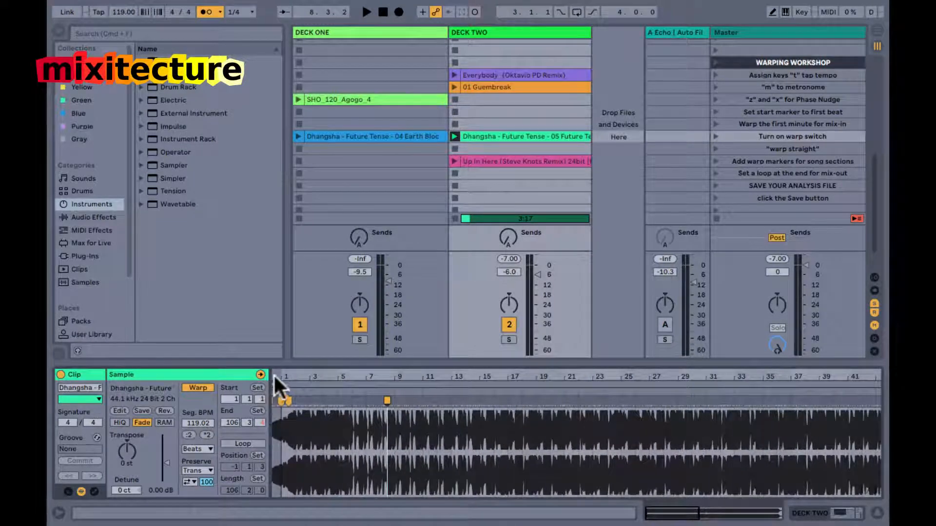
Play the song from its start to check the beats around bar 8.3, and jump playback to bar 90 near the end.
key(space)
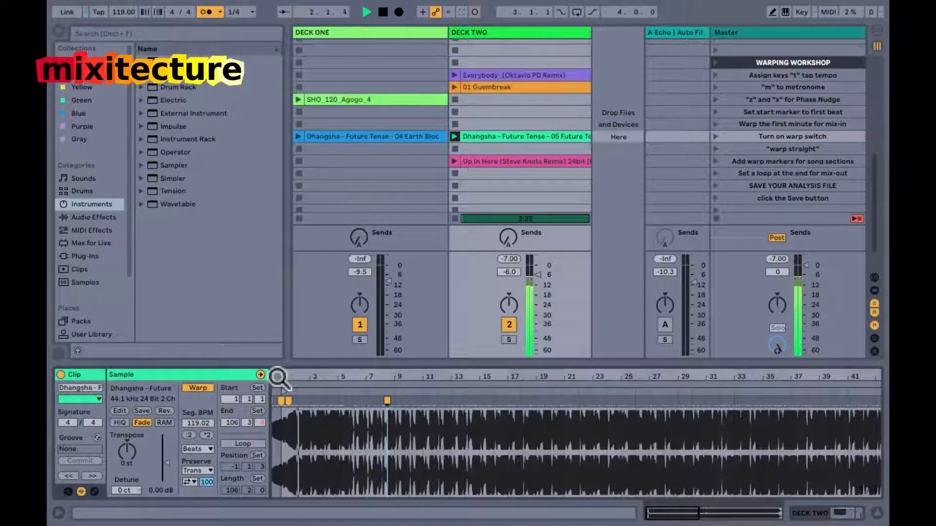
drag(303, 376, 303, 378)
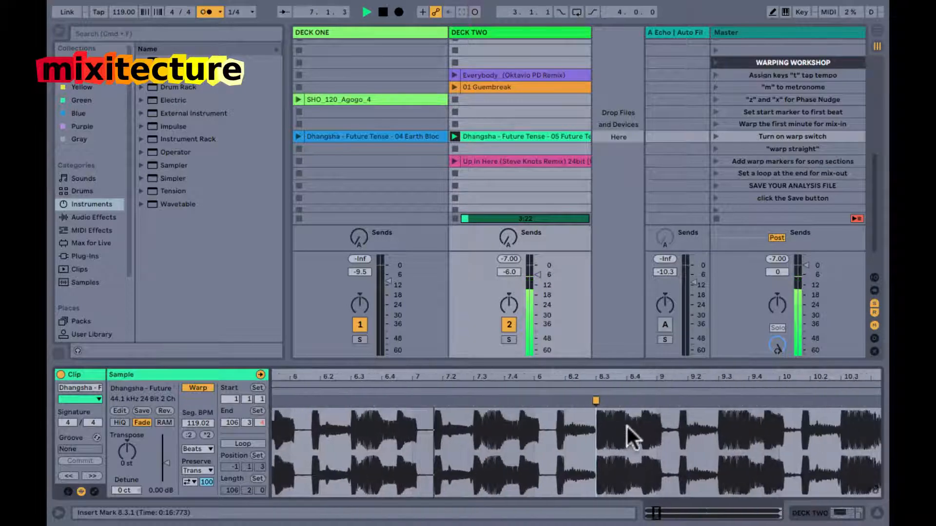
drag(592, 376, 848, 379)
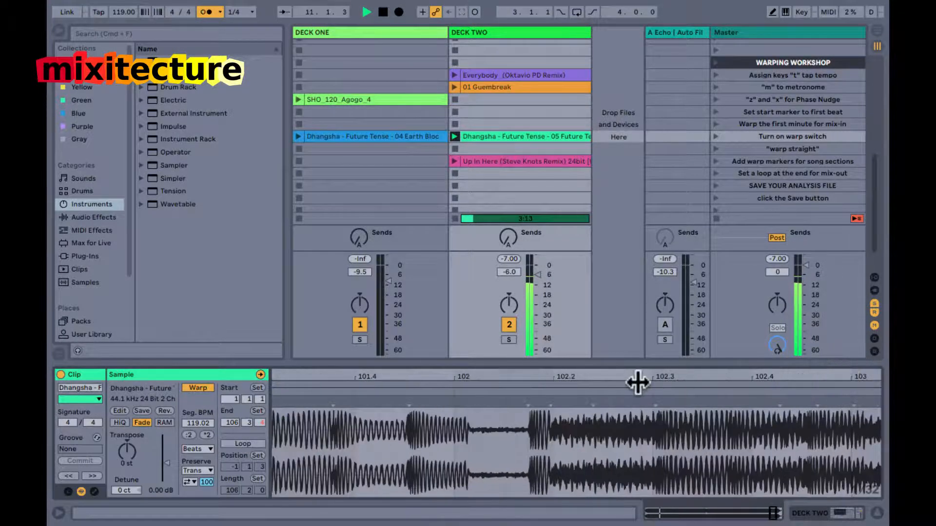
drag(660, 379, 637, 380)
click(422, 392)
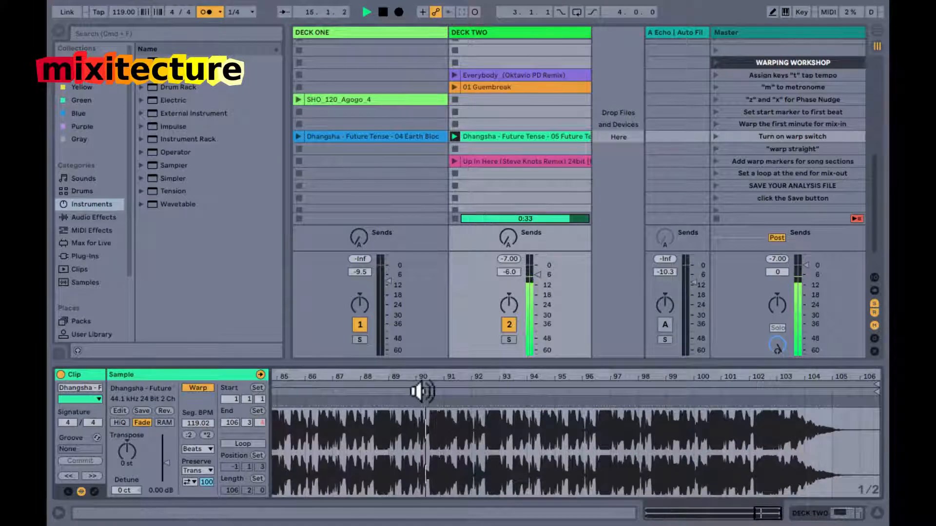
Set the global launch quantization to 1 Bar and start playback of the clip from about bar 93.
key(super+9)
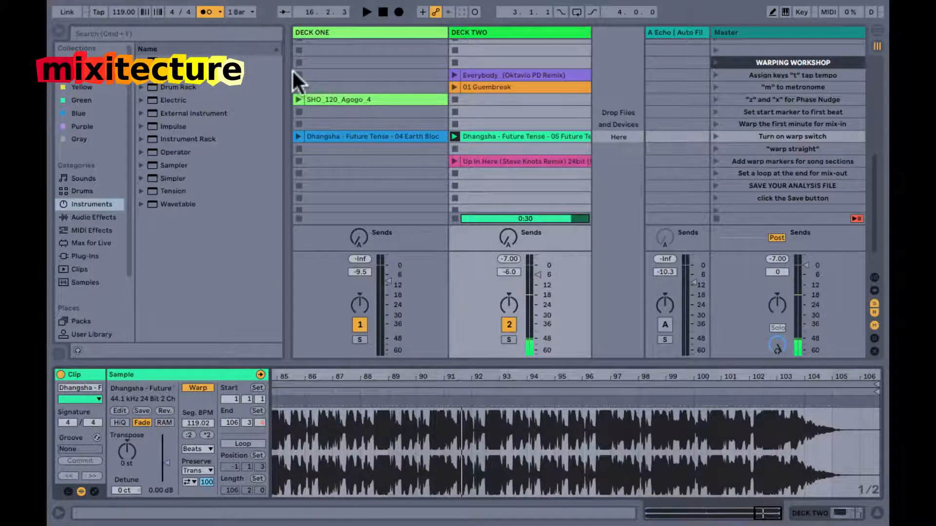
click(234, 13)
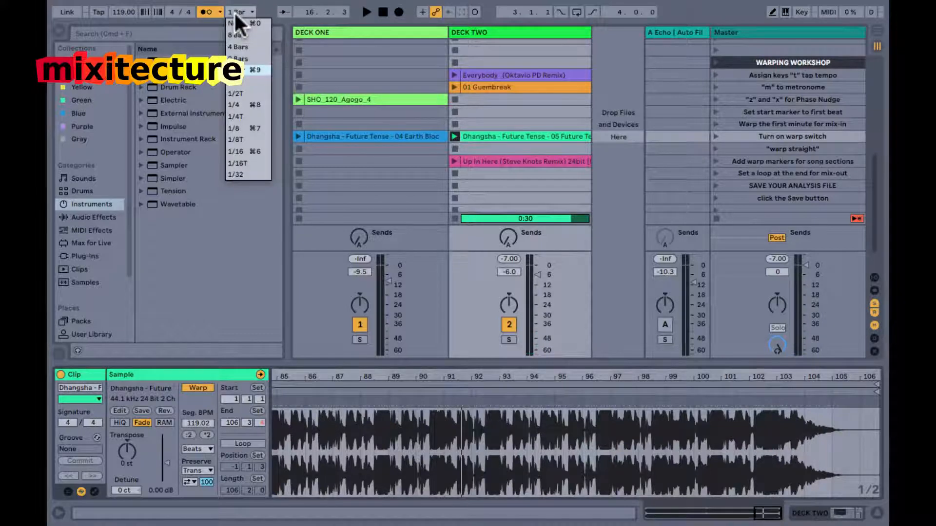
click(375, 209)
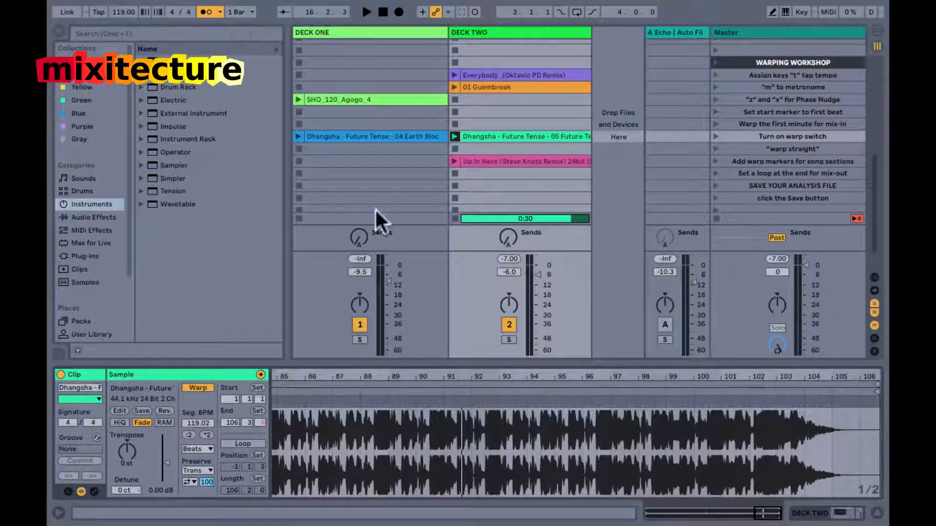
click(497, 390)
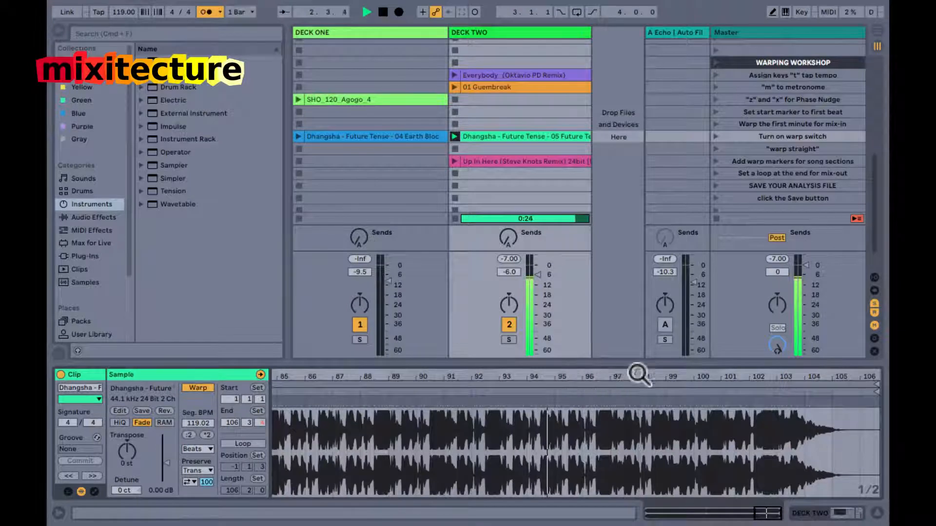
Add a warp marker on the transient at bar 98.3 near the end of the song.
drag(660, 376, 660, 380)
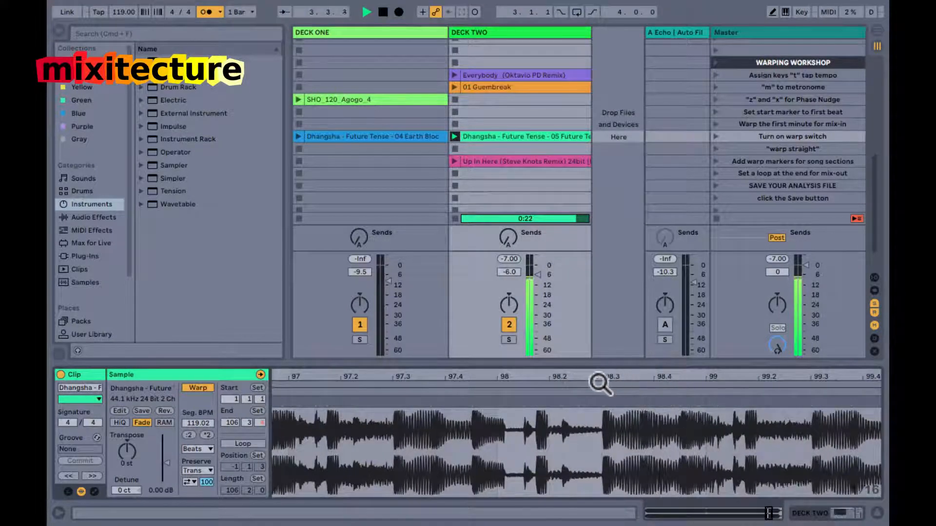
mouse_move(604, 377)
mouse_down()
mouse_move(570, 402)
mouse_move(541, 404)
mouse_up()
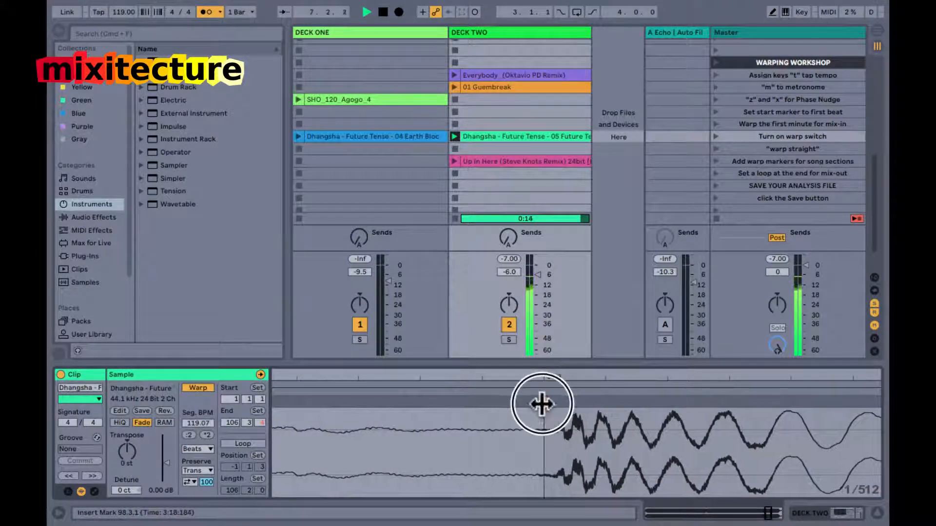
double_click(547, 375)
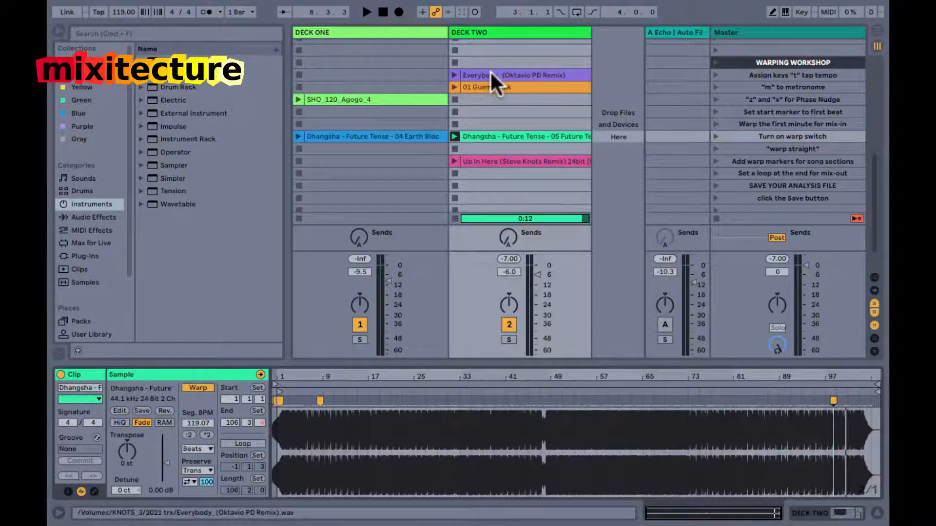
Move Everybody_(Oktavio PD Remix) to the Deck One slot below SHO_120_Agogo_4, launch it, and switch off Deck Two's output.
drag(491, 72, 397, 115)
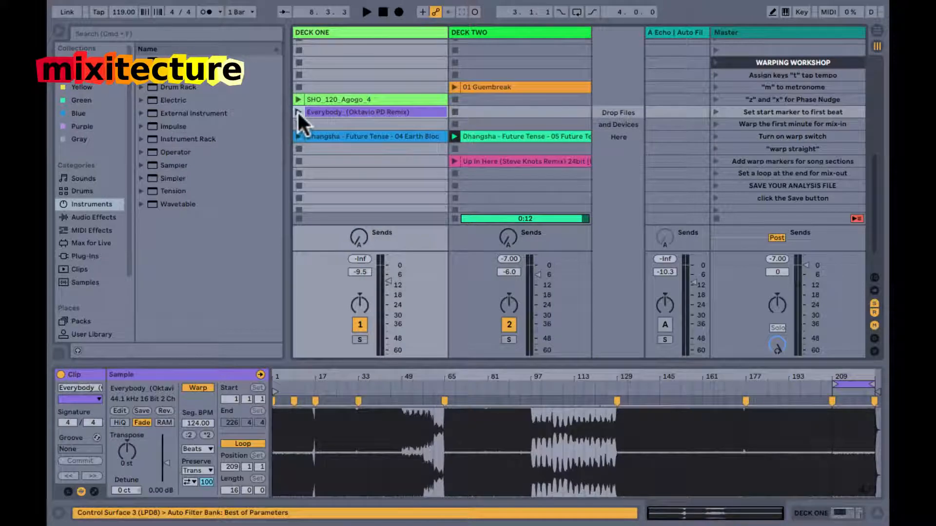
click(298, 111)
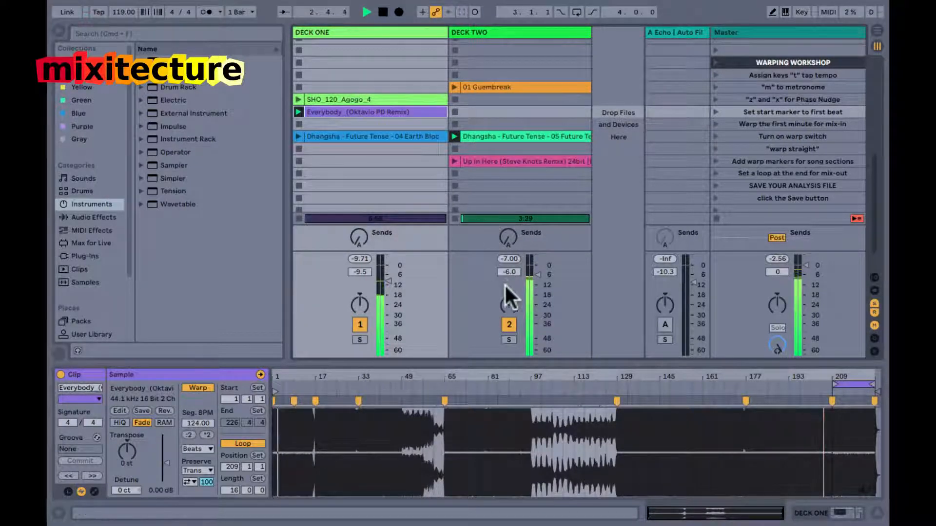
click(512, 321)
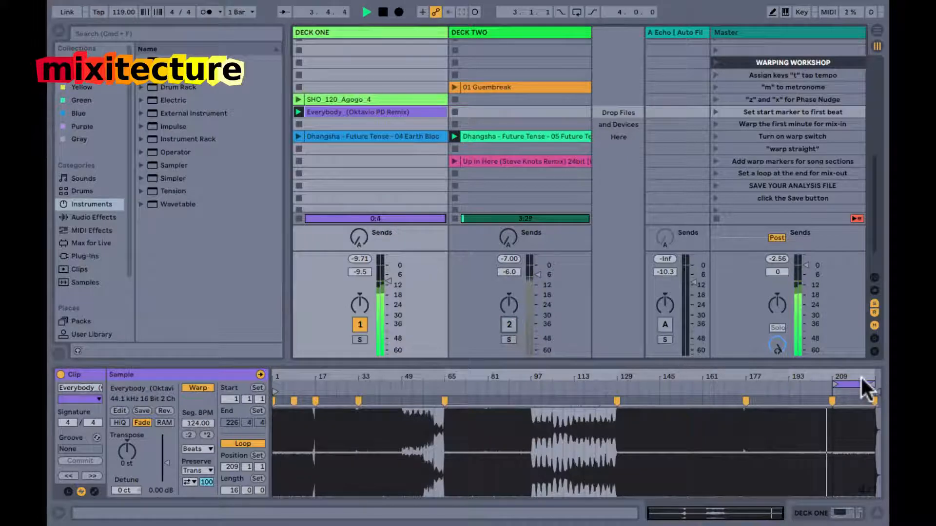
drag(852, 380, 790, 354)
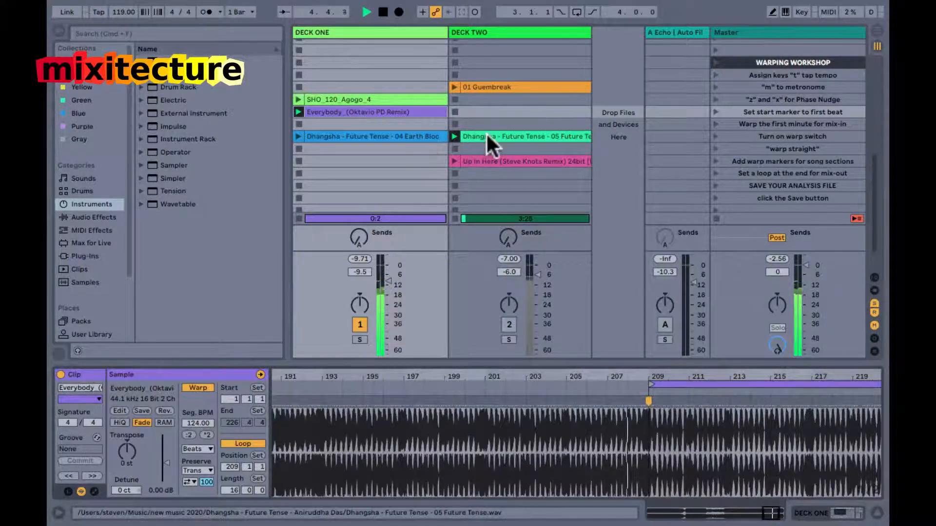
Relaunch Dhangsha's 05 Future Tense on Deck Two and bring it in under Everybody with its output on at -19.0 dB.
click(455, 135)
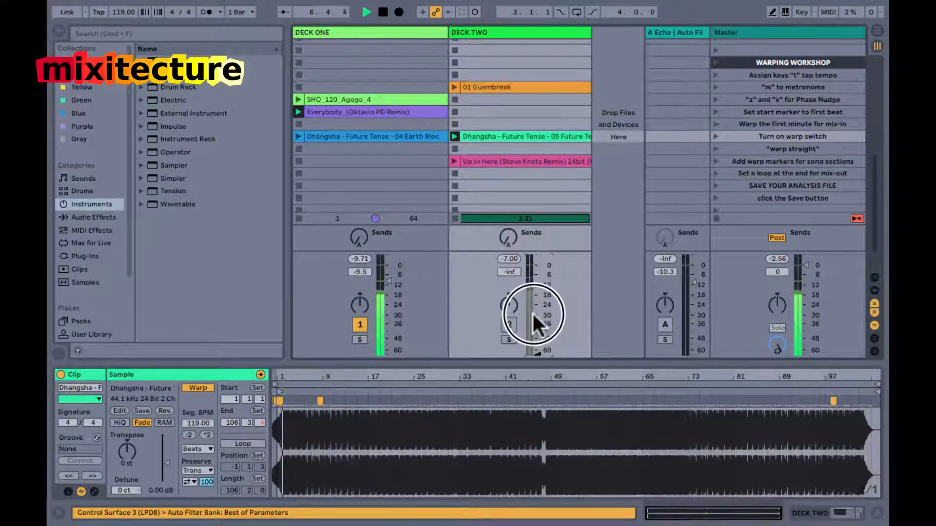
click(369, 115)
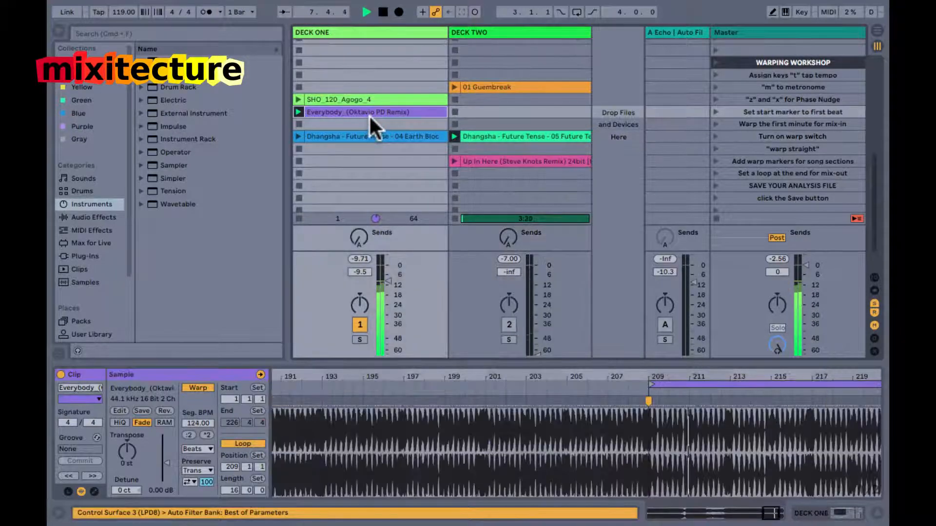
drag(669, 376, 668, 375)
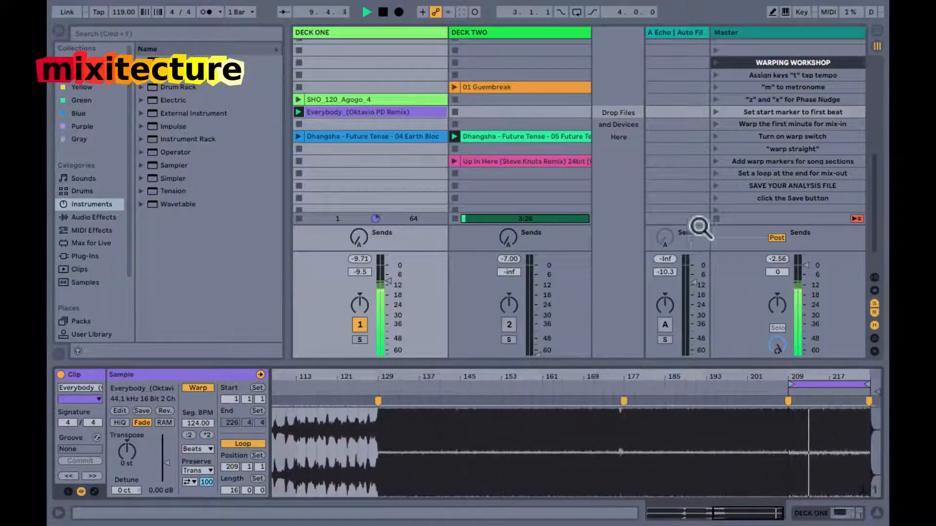
click(528, 138)
click(509, 325)
drag(537, 351, 537, 292)
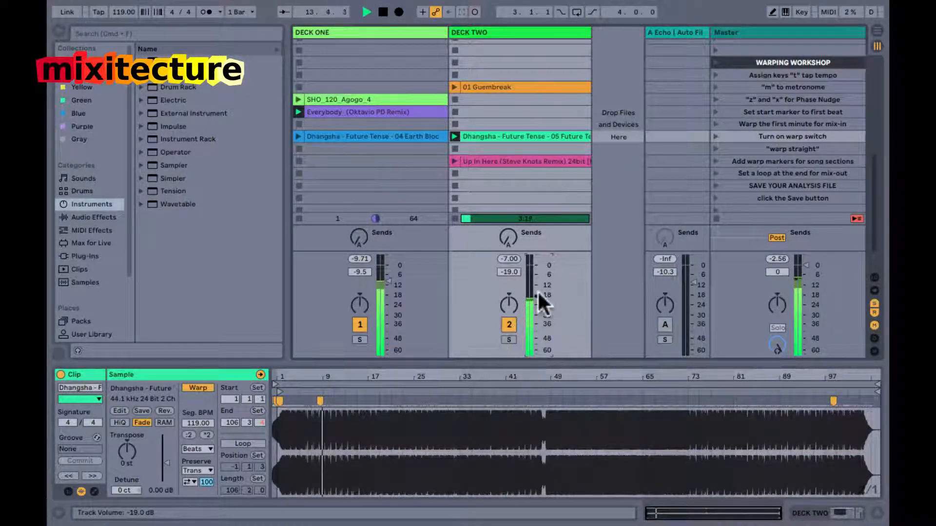
Turn on Deck One's Auto Filter and raise its cutoff frequency, and set Deck Two's volume to -7.0 dB.
click(395, 185)
key(shift+Tab)
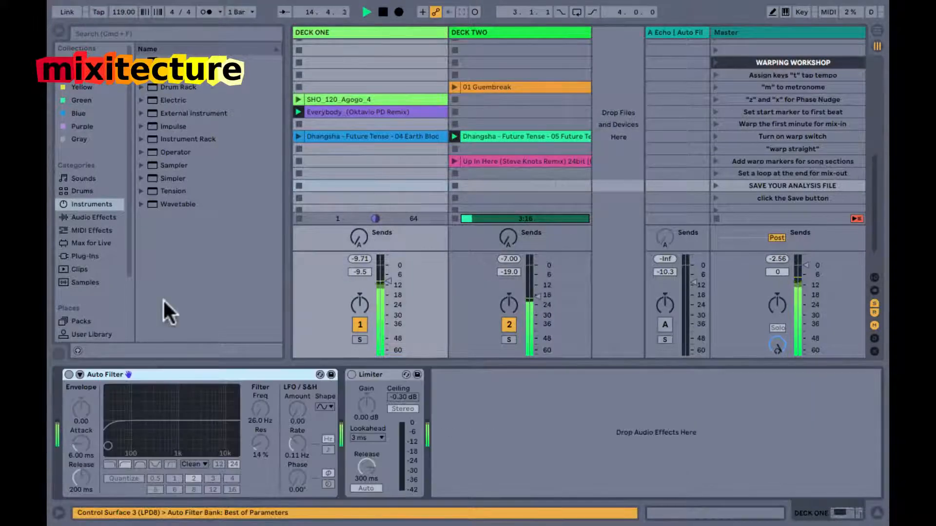
click(68, 374)
drag(108, 445, 148, 445)
key(shift+Tab)
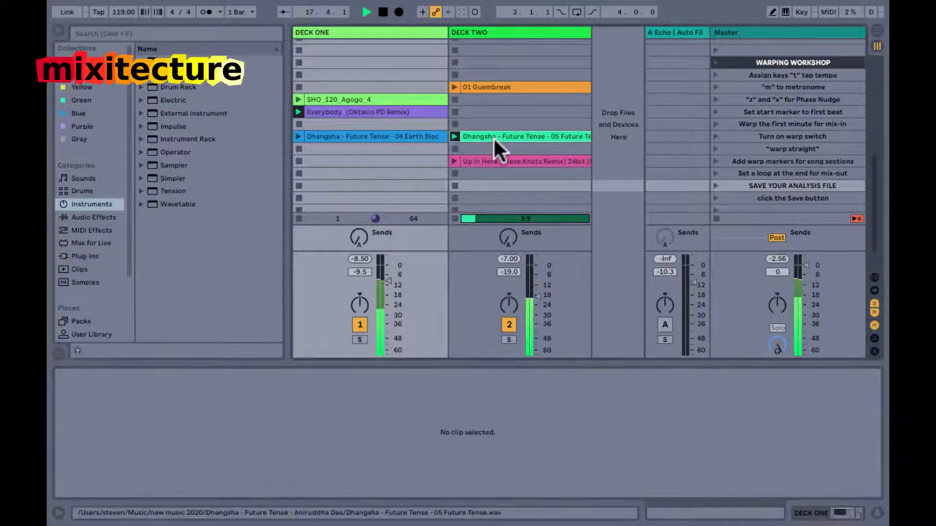
click(494, 136)
drag(536, 292, 537, 275)
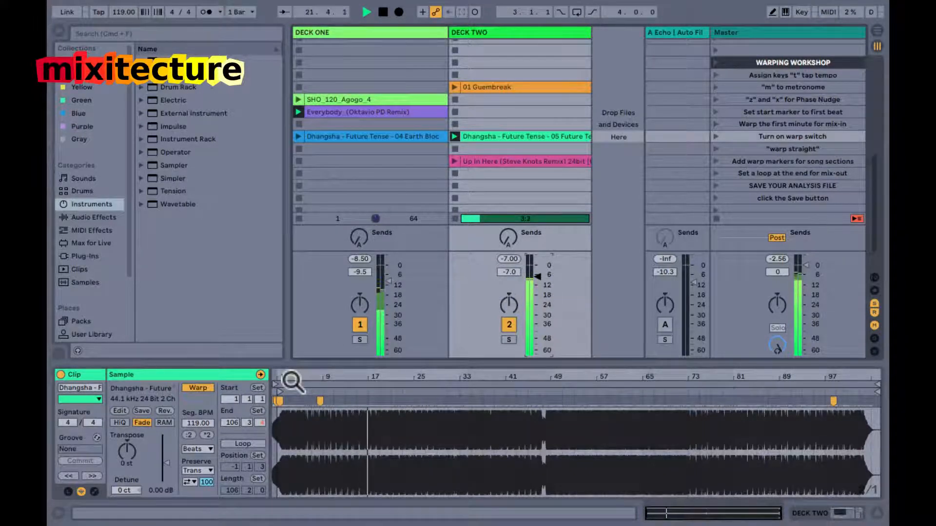
Check Deck Two against the metronome with Deck One briefly silenced, and set Deck One's volume to -7.5 dB.
click(358, 324)
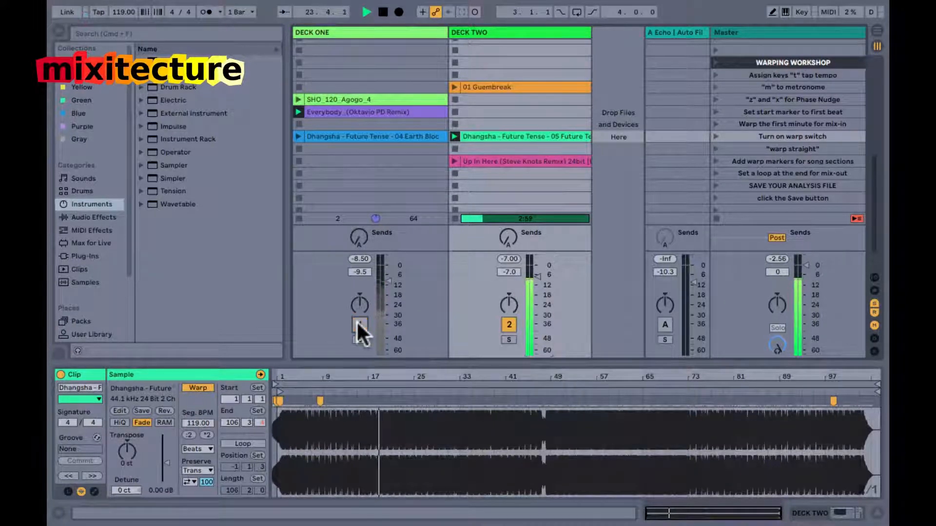
key(m)
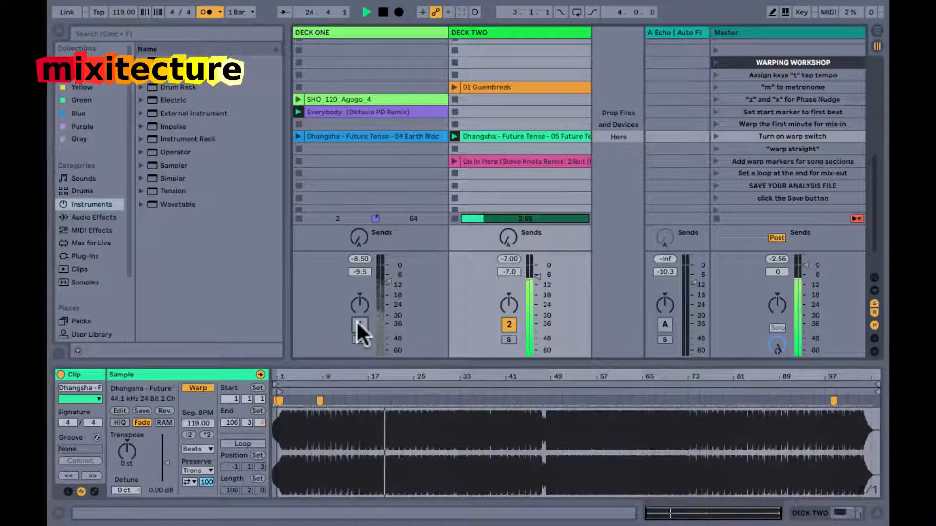
click(358, 324)
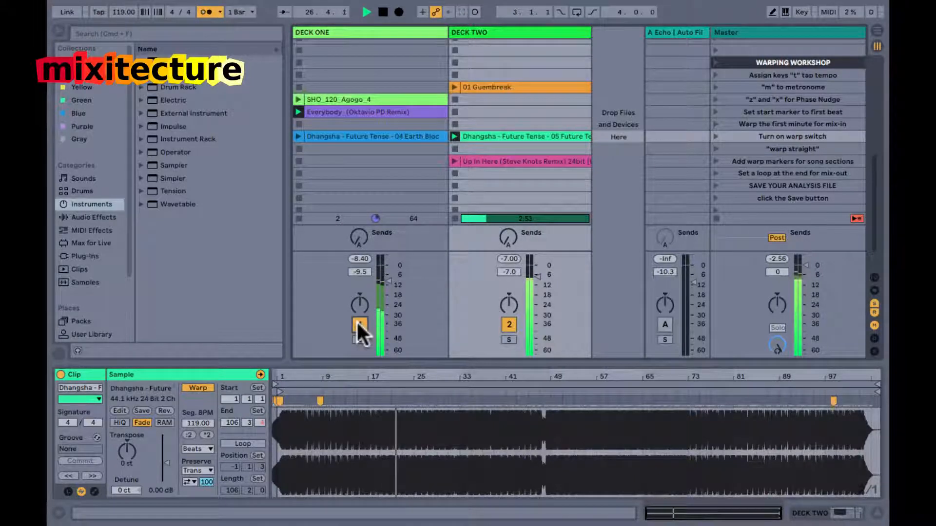
key(m)
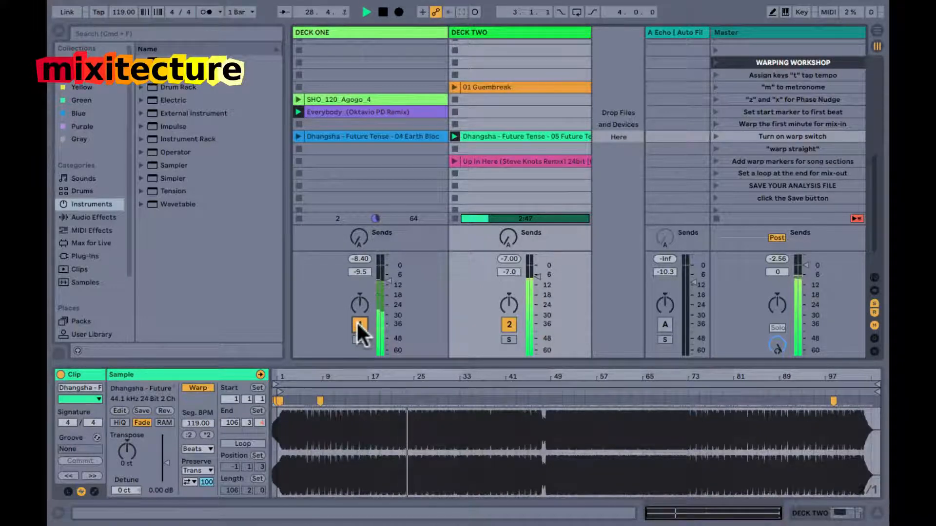
drag(389, 281, 388, 276)
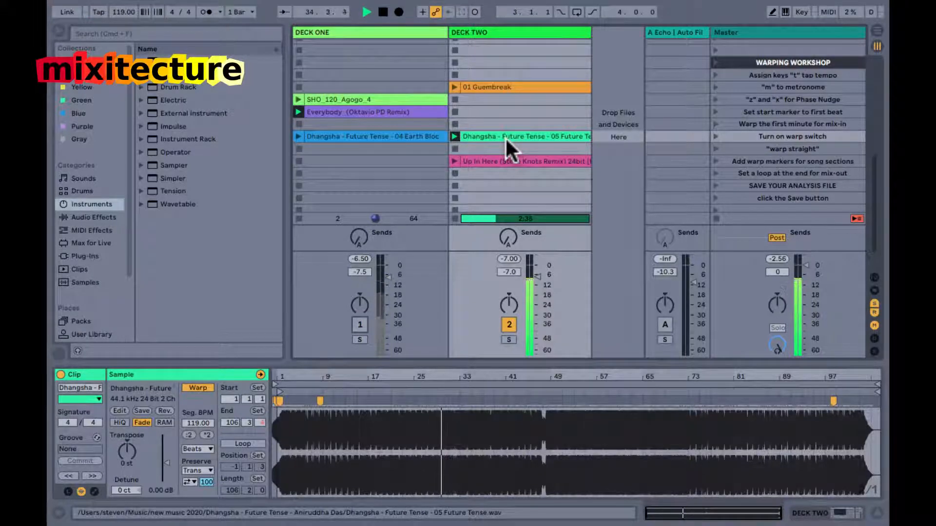
Turn on the metronome and add a warp marker on the beat near bar 35 of Dhangsha's 05 Future Tense.
key(m)
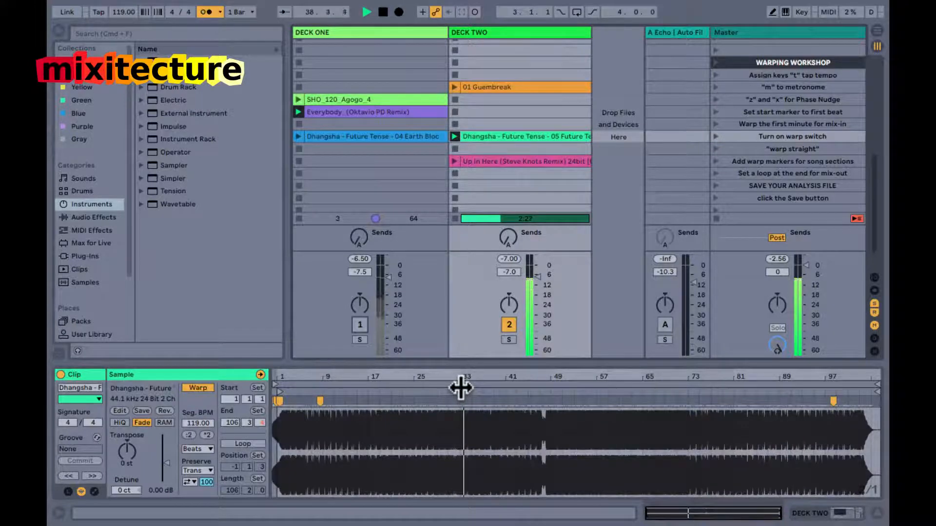
drag(464, 379, 466, 379)
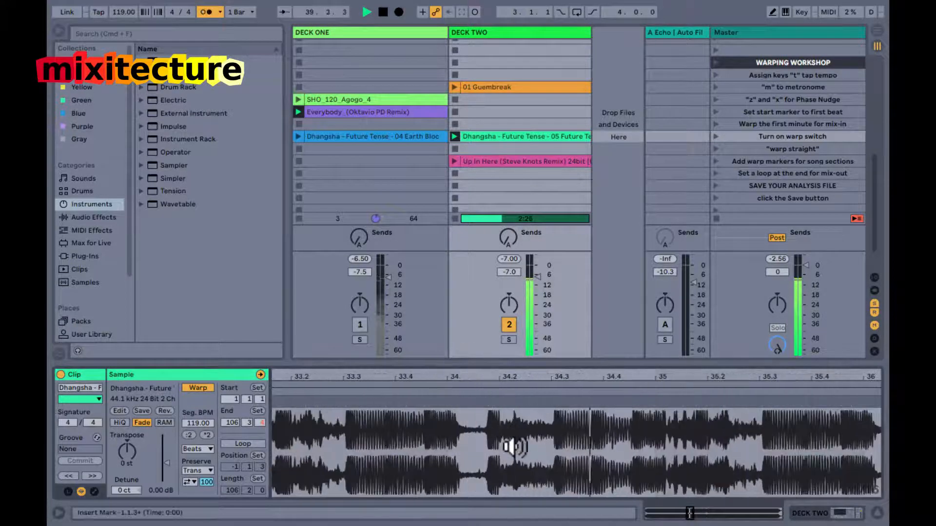
drag(640, 380, 578, 413)
double_click(613, 405)
double_click(581, 378)
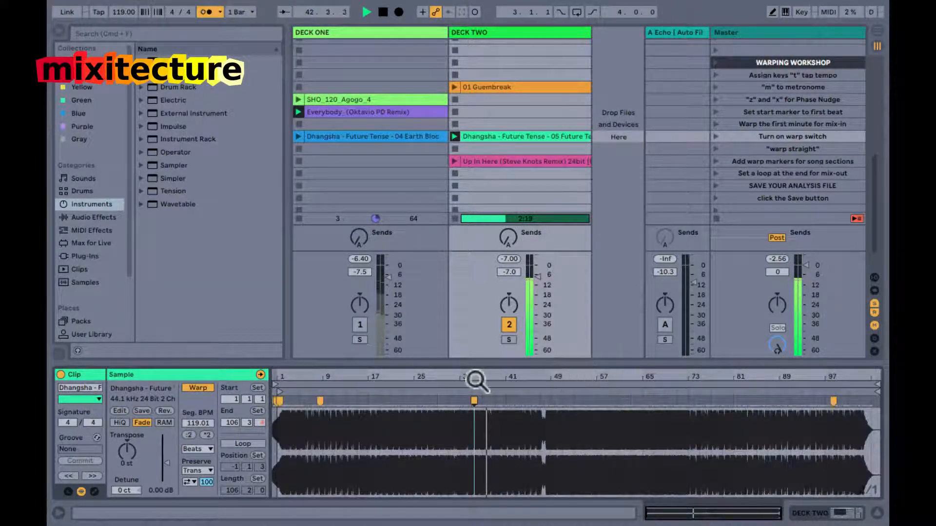
Add a warp marker around bar 49.3, just after the short break in the middle of the song.
mouse_move(551, 376)
mouse_down()
mouse_move(550, 388)
mouse_move(550, 378)
mouse_up()
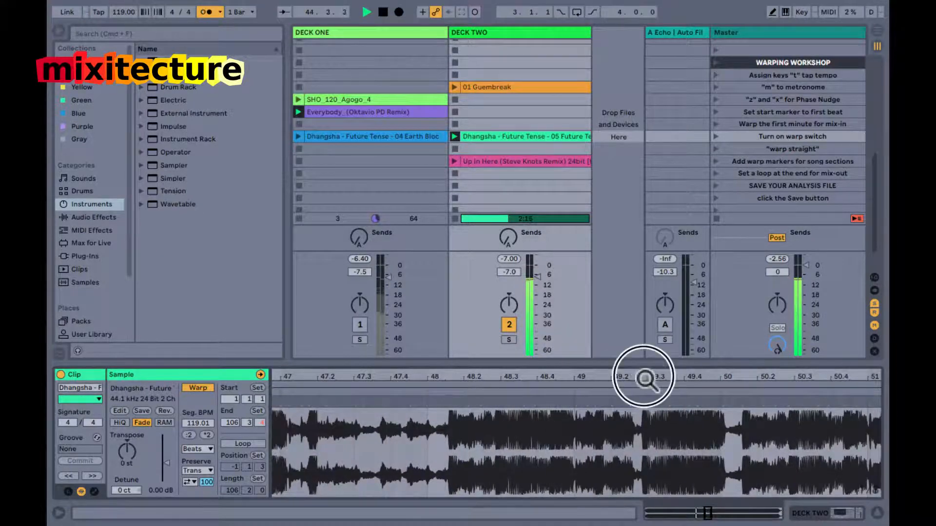
drag(648, 376, 646, 379)
double_click(593, 400)
mouse_move(596, 400)
mouse_down()
mouse_move(683, 394)
mouse_move(679, 377)
mouse_up()
double_click(678, 377)
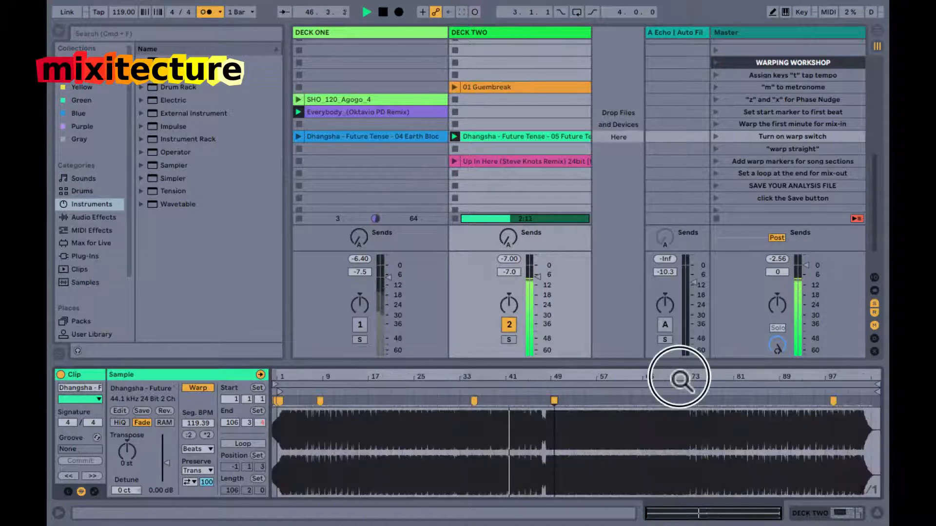
Restart both songs from the top, bring Deck Two in over Deck One, and set Deck One's volume to -1.8 dB.
key(space)
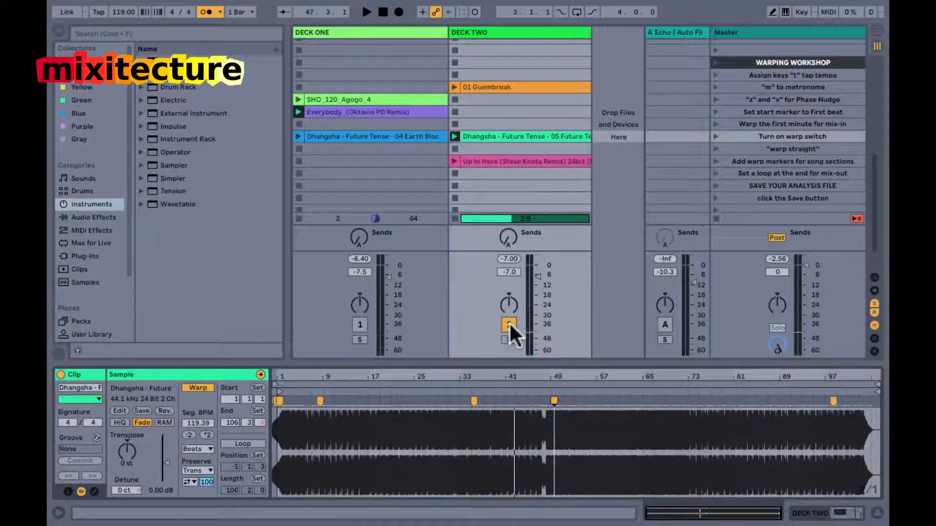
click(360, 326)
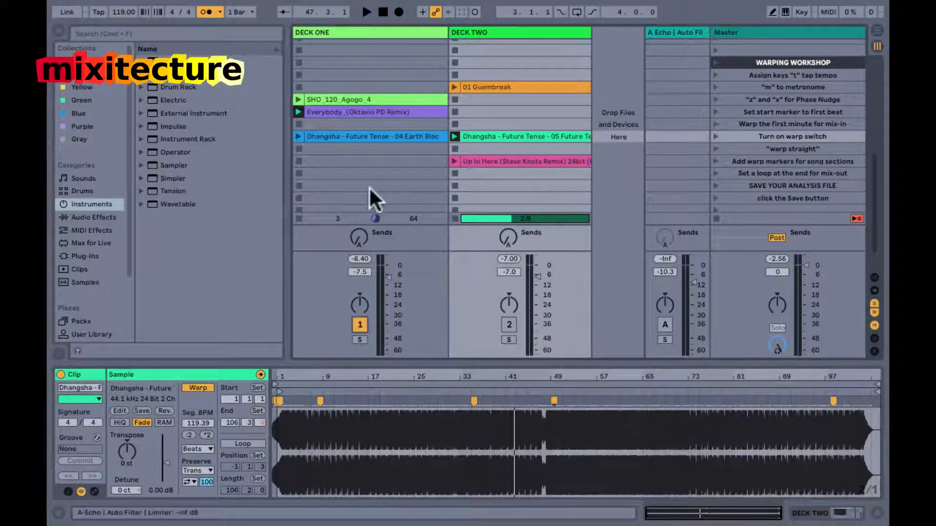
click(366, 107)
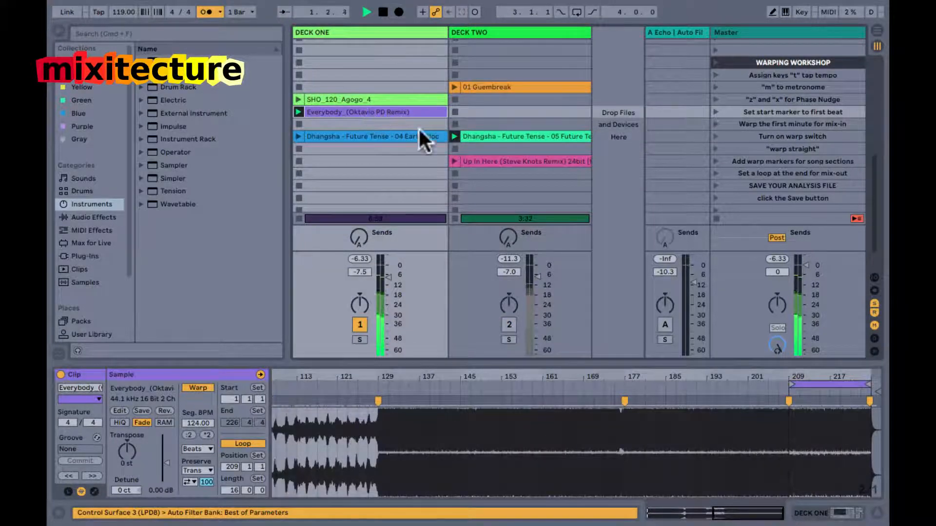
click(487, 137)
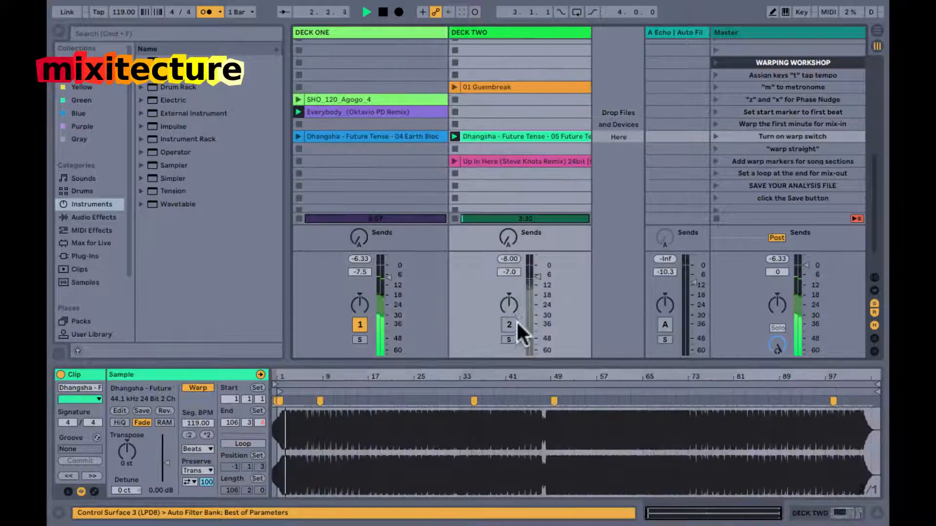
click(510, 322)
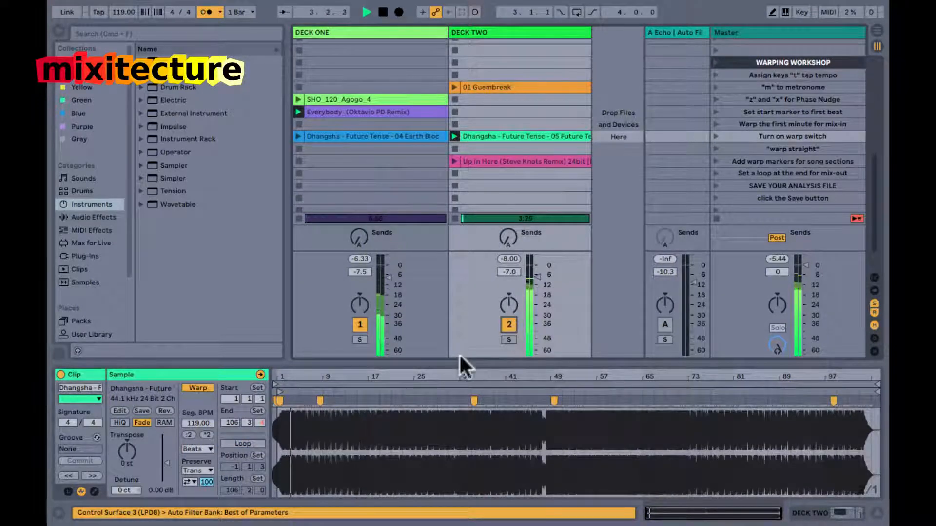
drag(277, 378, 273, 383)
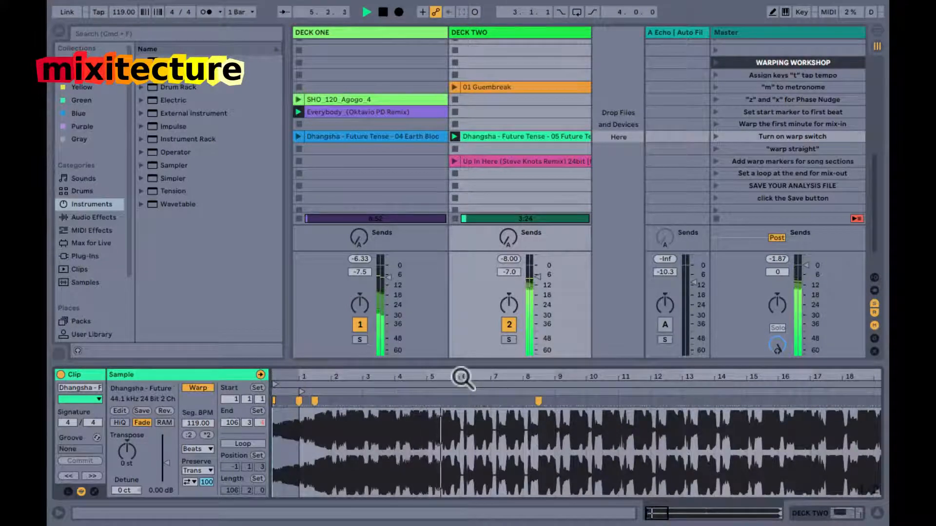
drag(385, 282, 385, 264)
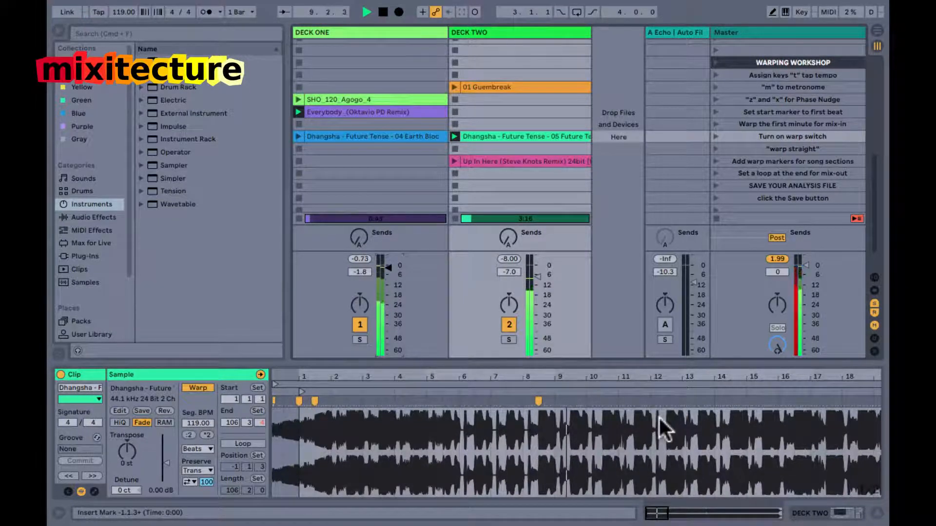
Add a warp marker on the transient at bar 17.3 of Dhangsha's 05 Future Tense, and stop playback and both clips.
scroll(658, 419, right, 2)
drag(633, 379, 631, 378)
drag(541, 378, 537, 378)
drag(645, 380, 619, 404)
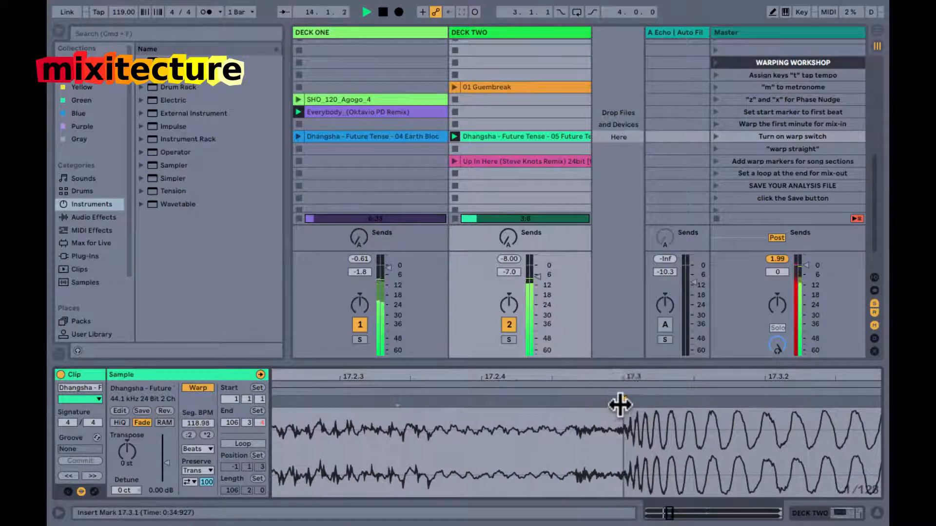
double_click(628, 378)
key(space)
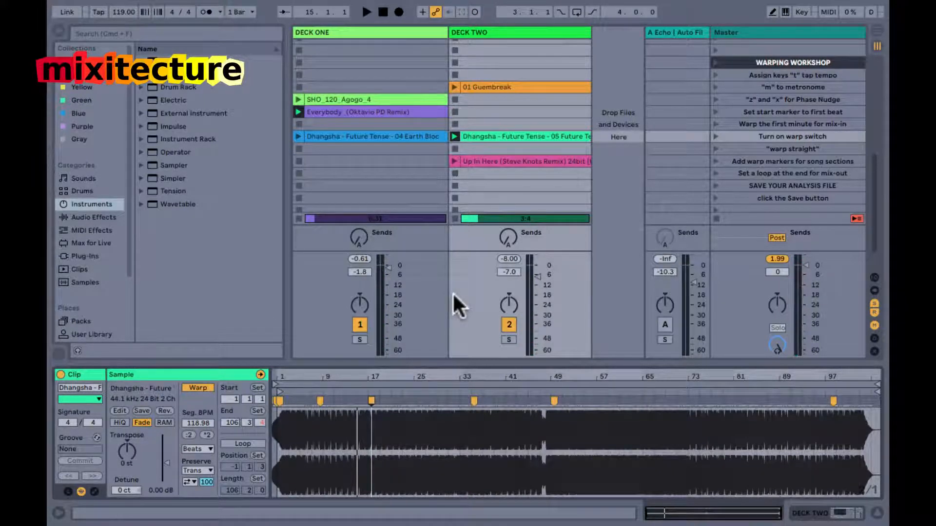
click(299, 124)
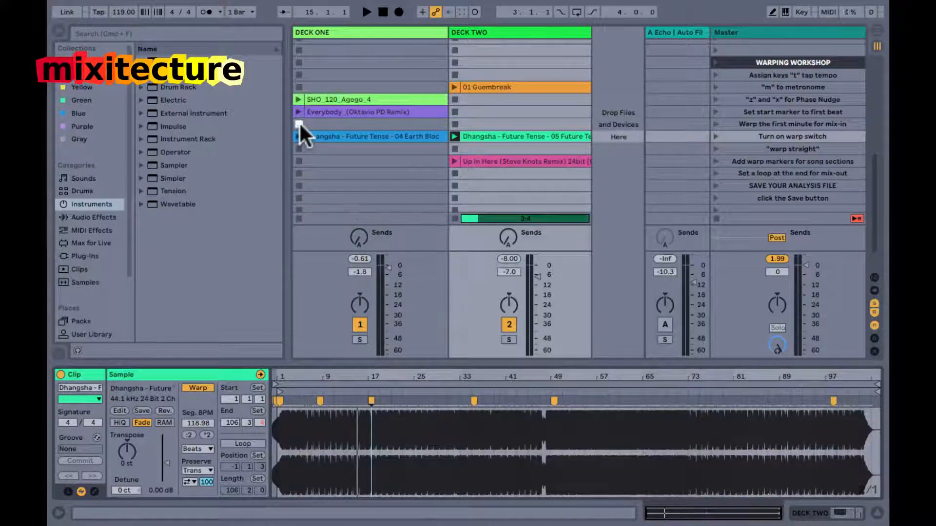
Examine the warp markers along Everybody_(Oktavio PD Remix) on Deck One and 01 Guembreak on Deck Two.
click(416, 113)
drag(417, 371, 419, 378)
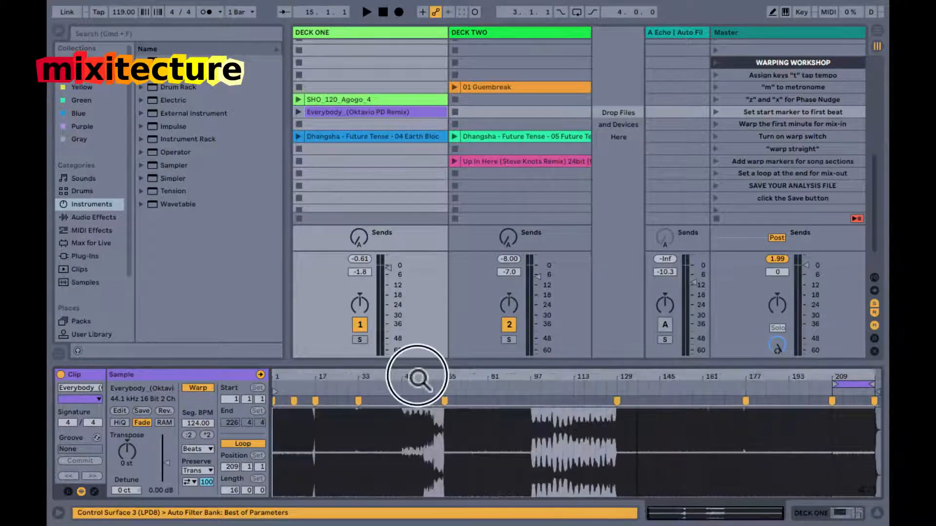
mouse_move(692, 384)
mouse_down()
mouse_move(688, 401)
mouse_move(692, 379)
mouse_up()
double_click(692, 379)
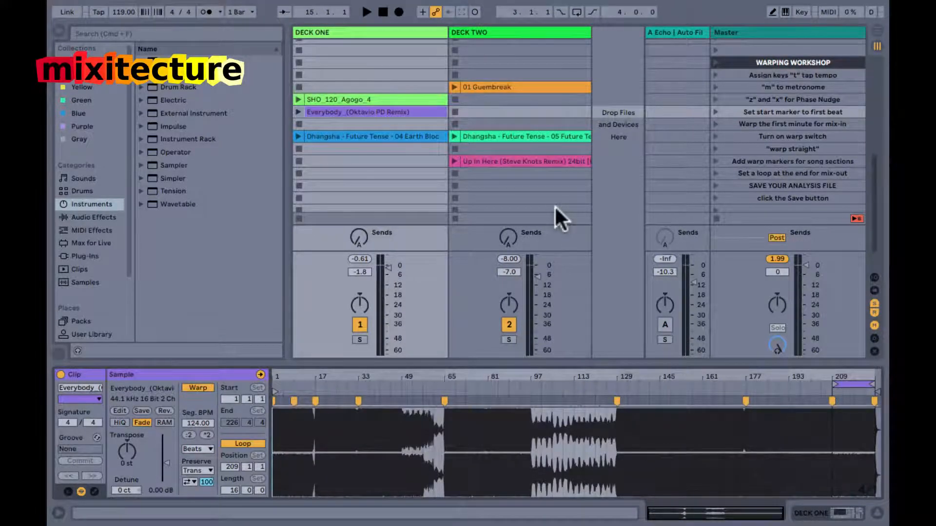
click(479, 86)
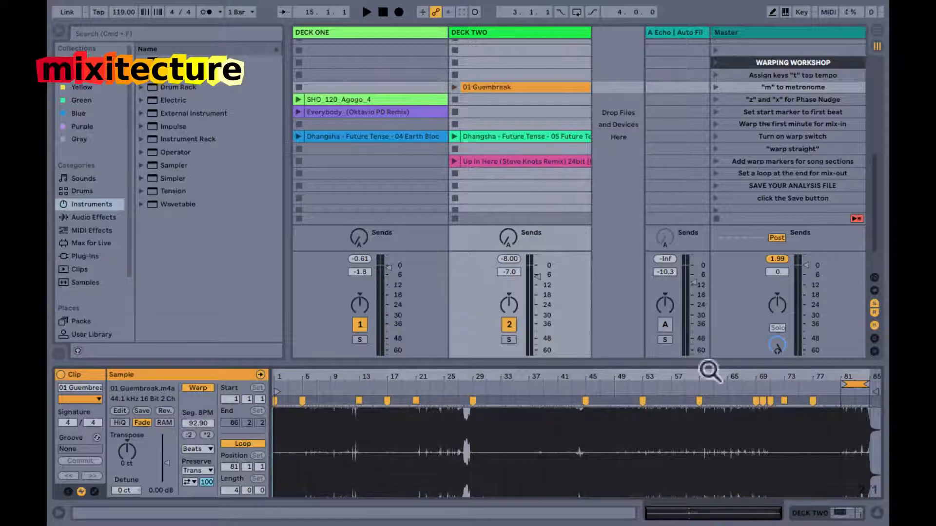
drag(769, 378, 772, 380)
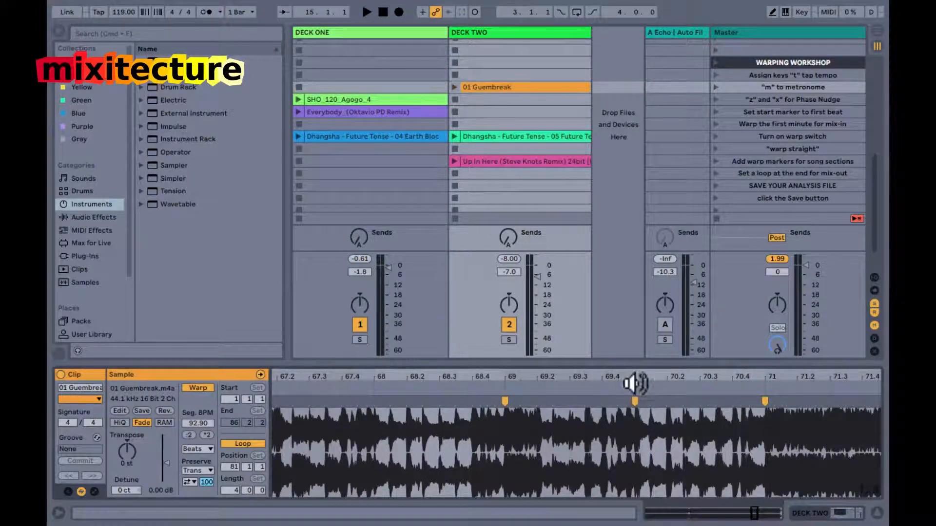
drag(647, 378, 648, 379)
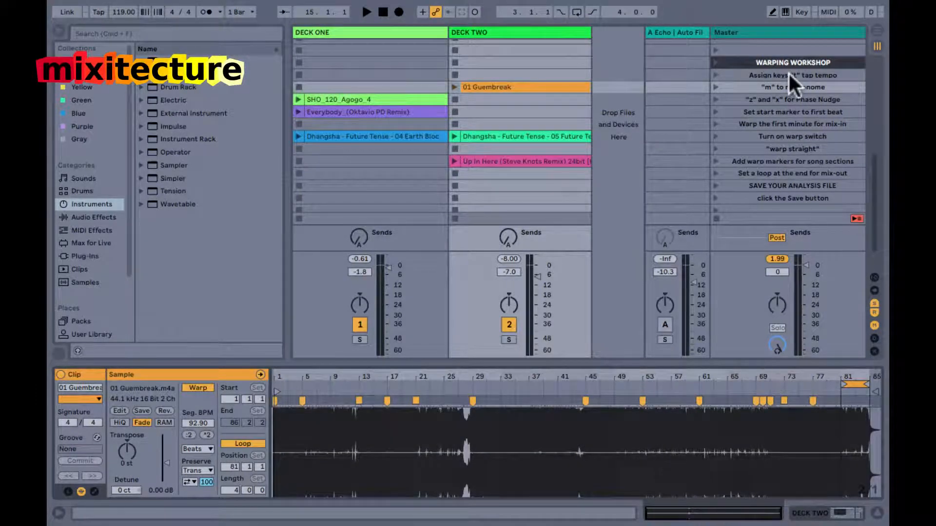
Review the warping workshop checklist from Phase Nudge through to adding warp markers for song sections.
click(786, 96)
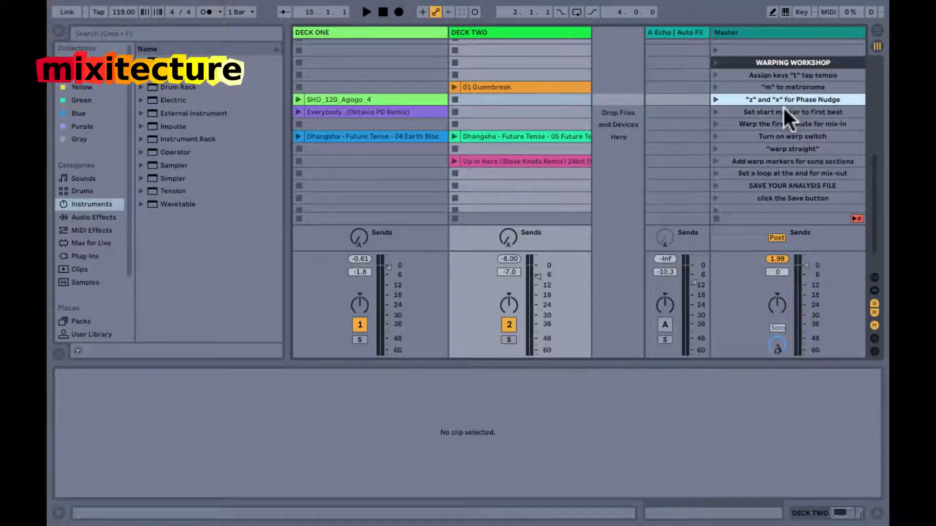
click(783, 107)
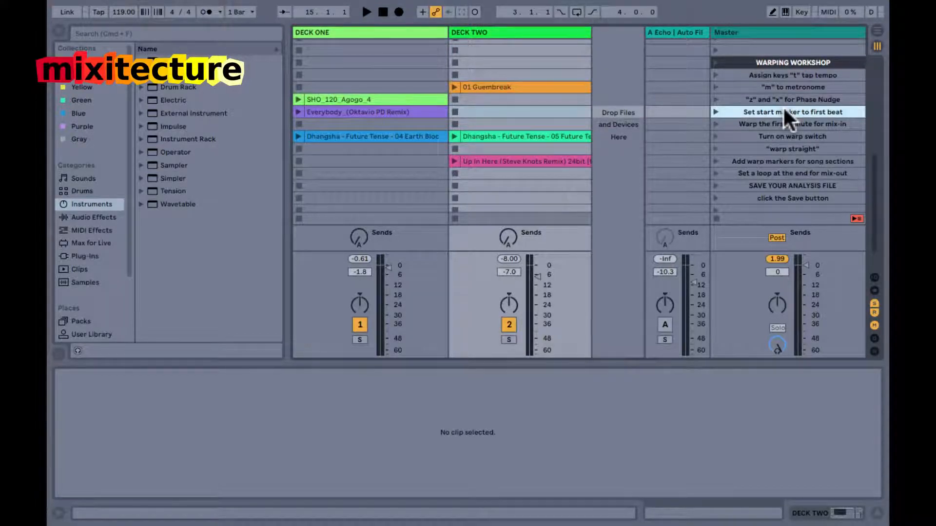
click(782, 121)
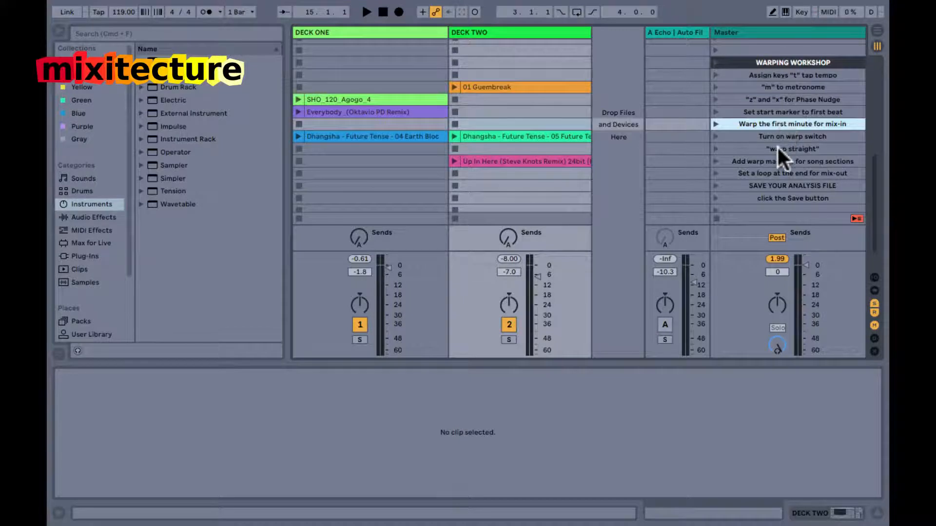
click(777, 146)
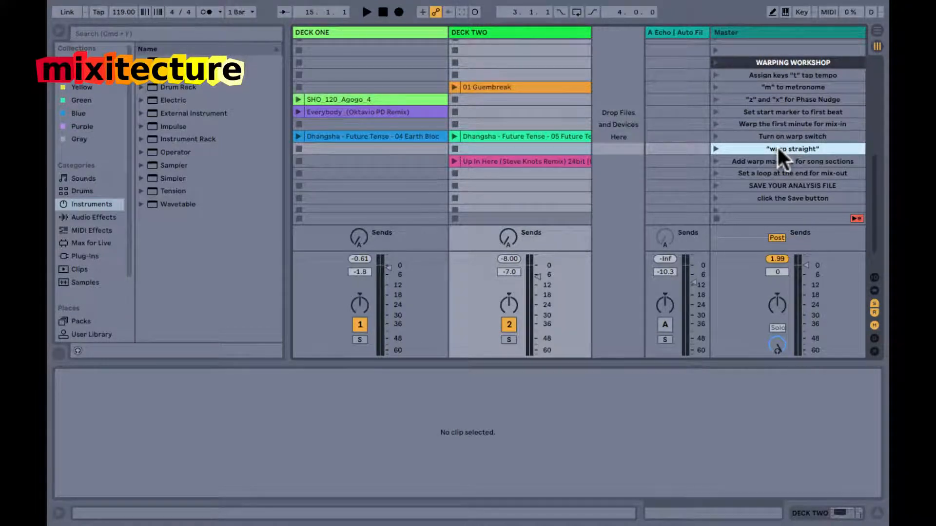
click(774, 157)
Open 01 Guembreak on Deck Two and examine its warp markers, including those at bars 29 and 77.
click(545, 86)
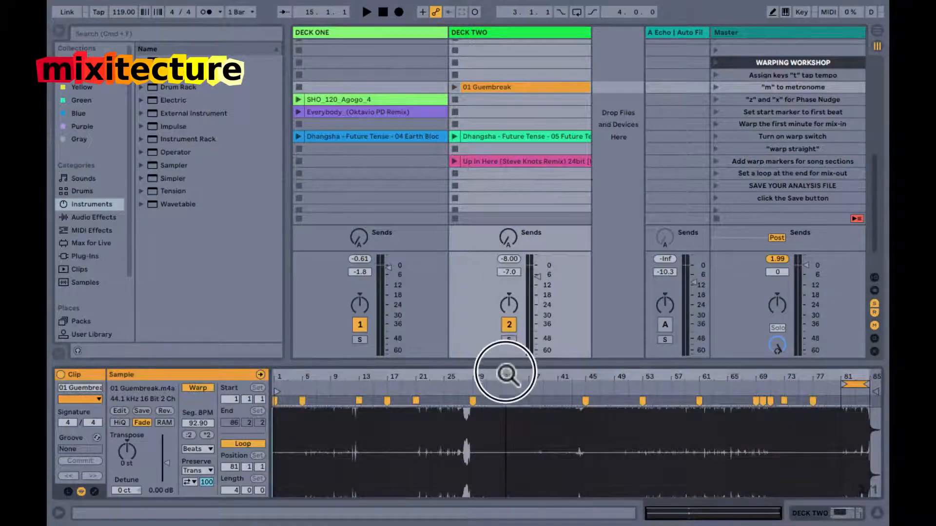
click(471, 426)
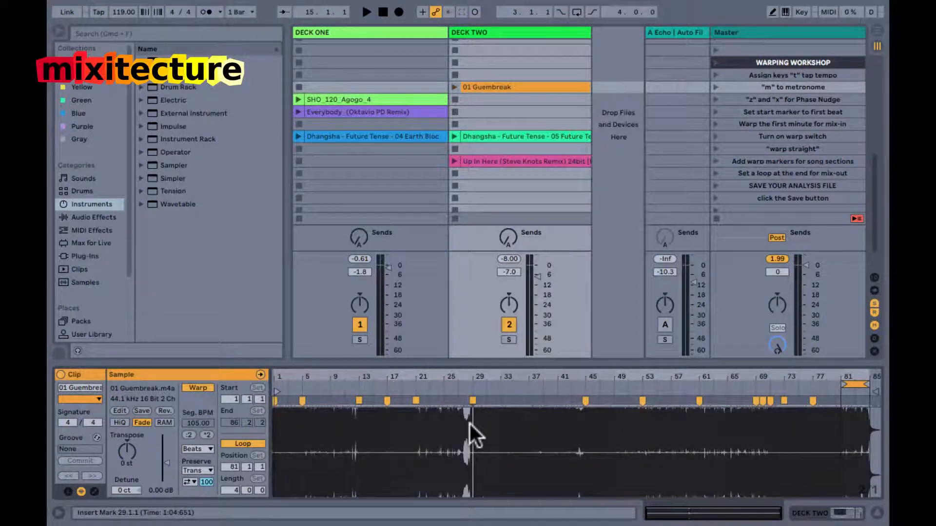
click(813, 422)
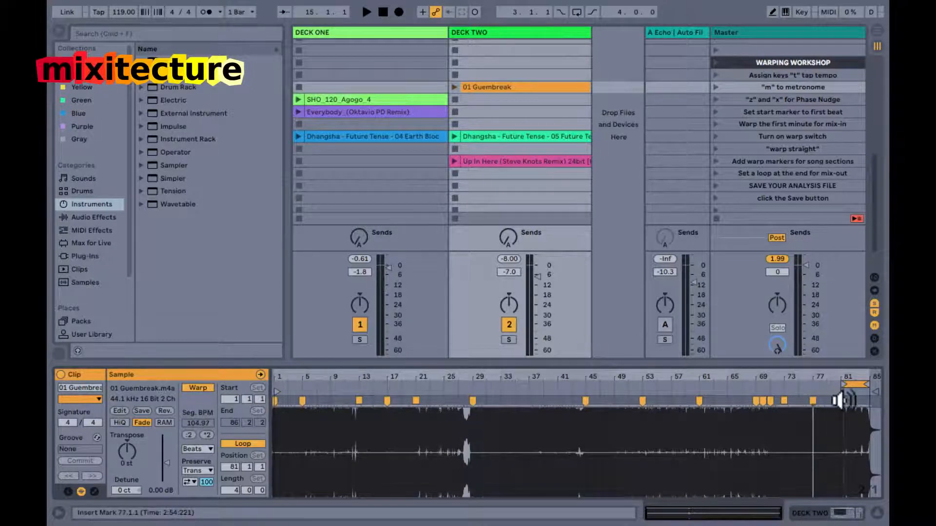
Audition the four-bar mix-out loop at bars 81 to 85 of 01 Guembreak, and stop playback.
click(853, 388)
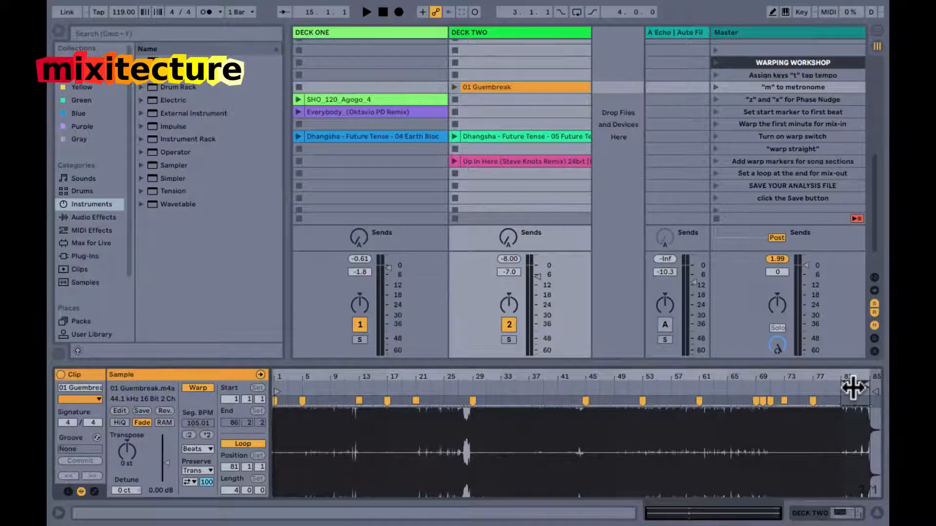
drag(861, 376, 861, 376)
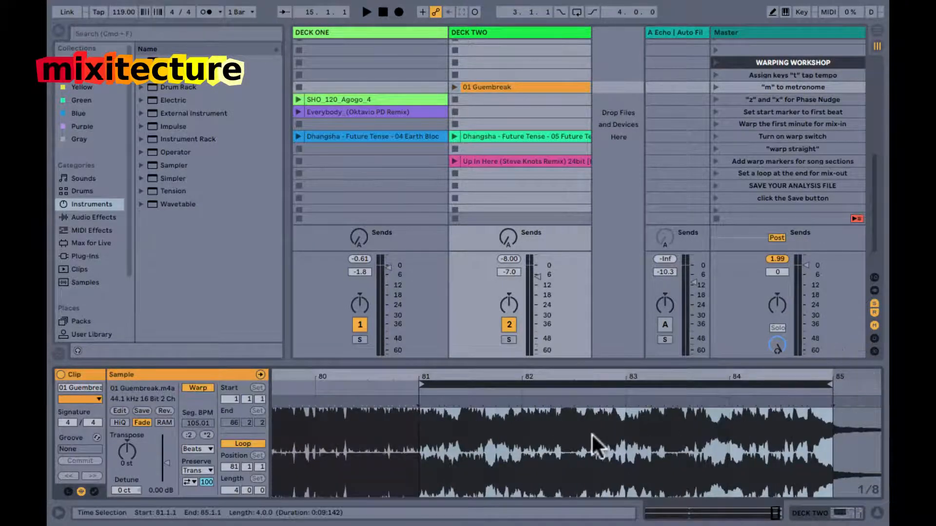
click(419, 385)
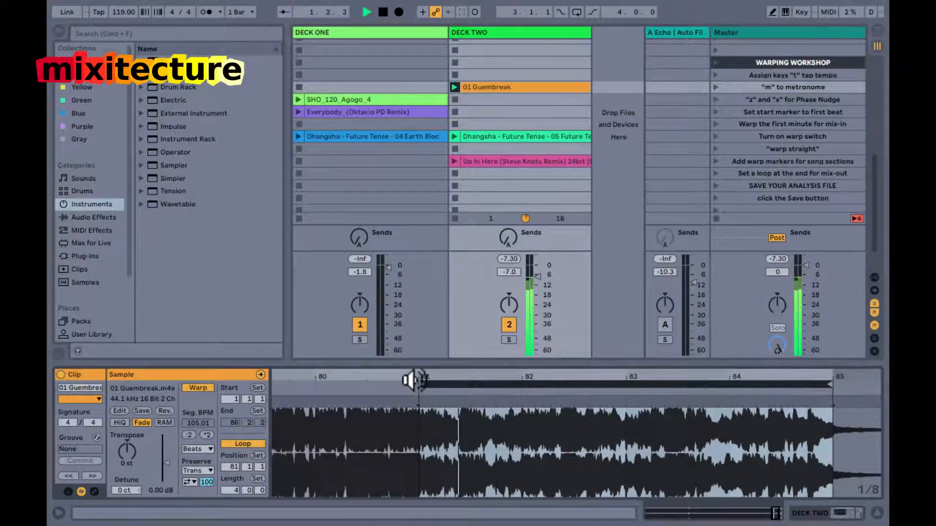
key(space)
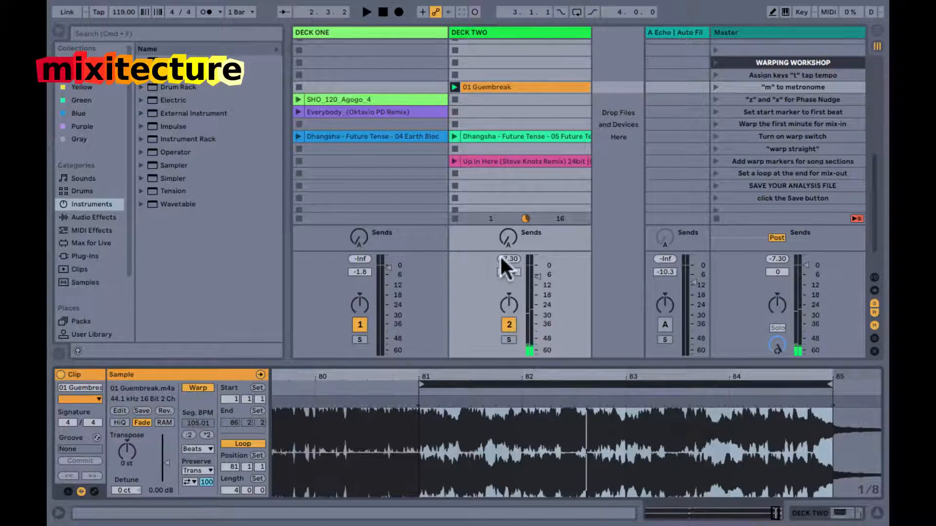
Try turning up Deck Two's Send A, return it to minimum, and show the whole song again.
click(505, 238)
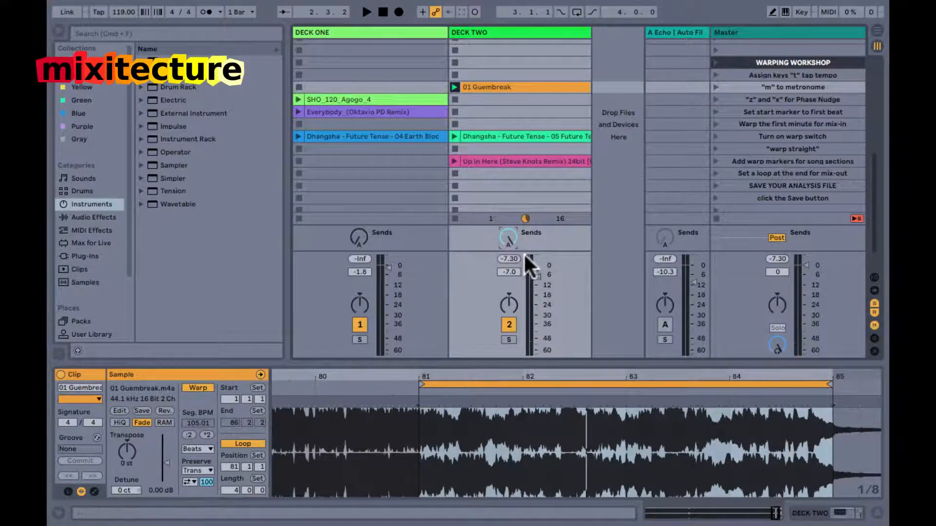
click(505, 236)
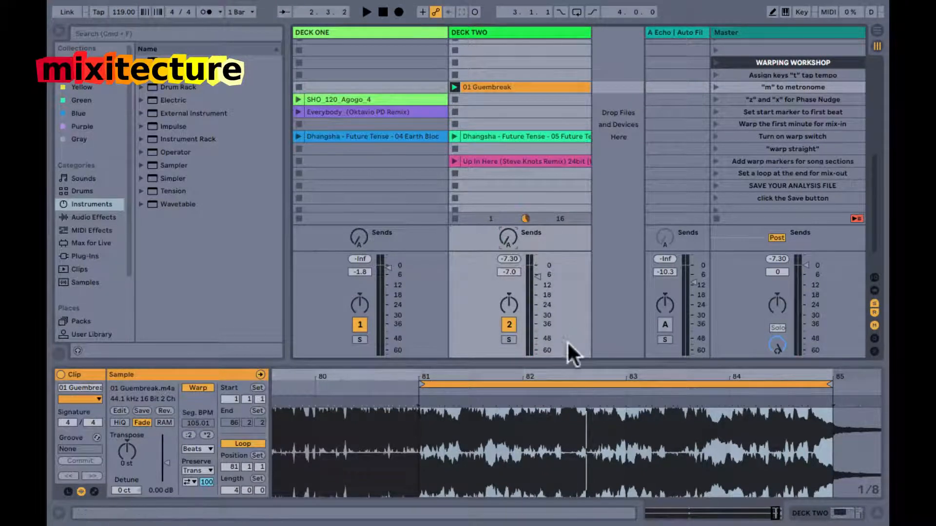
double_click(580, 374)
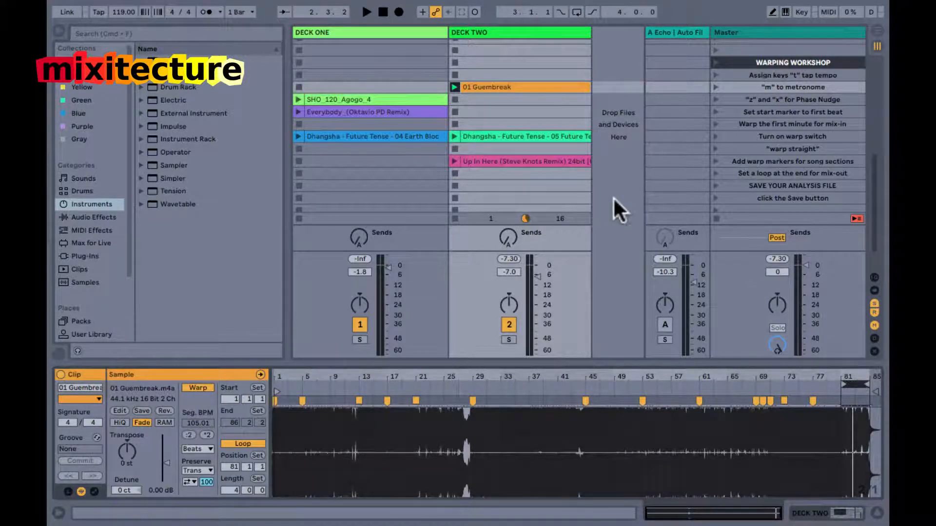
Examine the warp markers in the first section of Dhangsha's 05 Future Tense, closely inspecting the transient at 8.3.
click(481, 130)
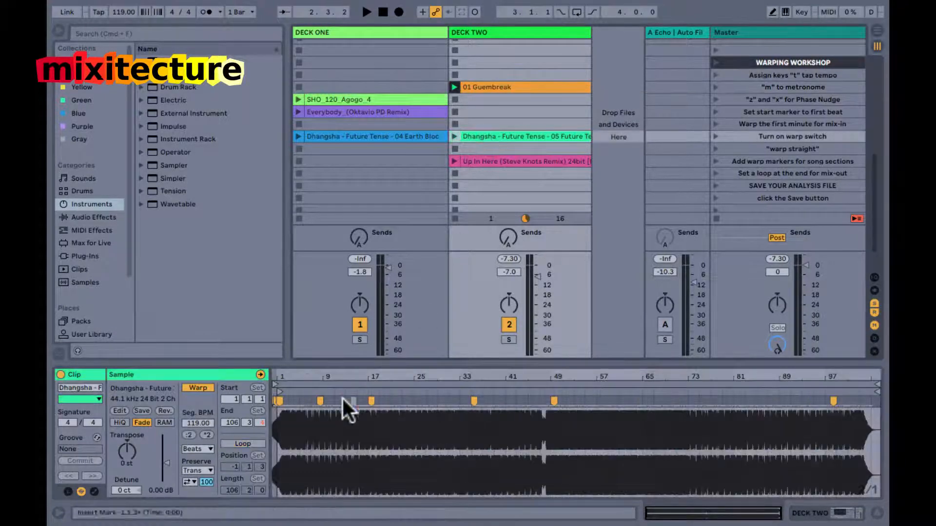
drag(277, 376, 281, 383)
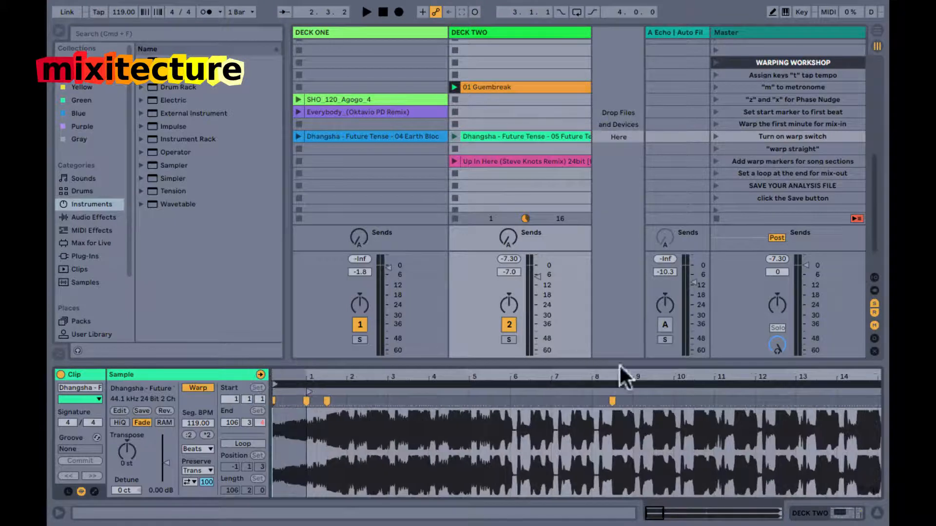
drag(616, 376, 573, 380)
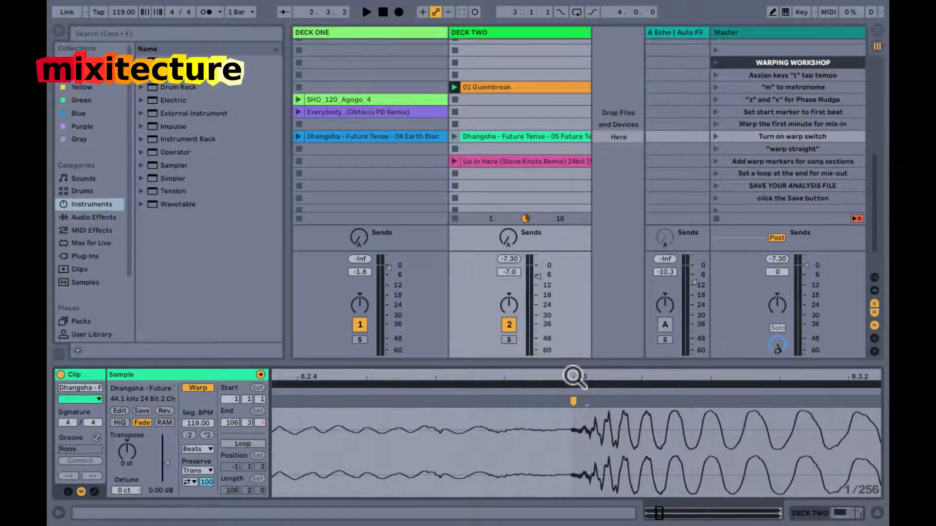
drag(573, 377, 627, 372)
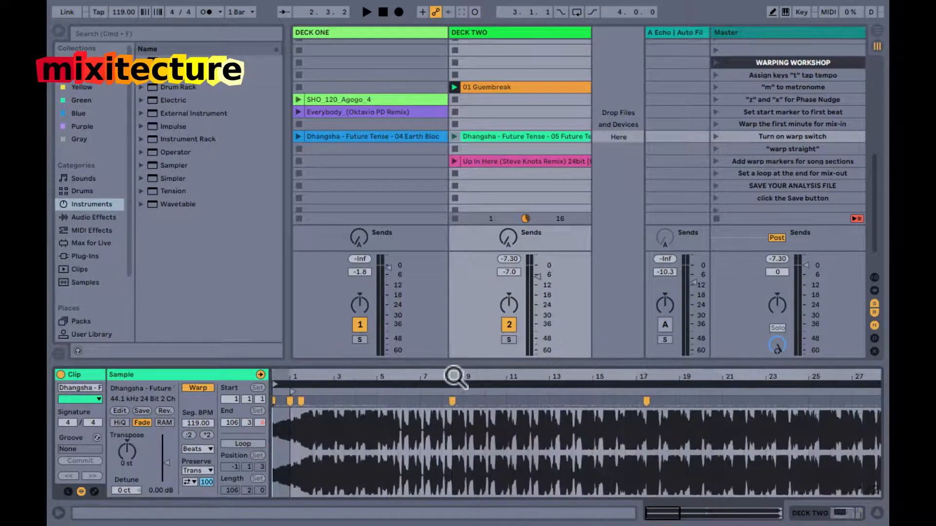
double_click(625, 375)
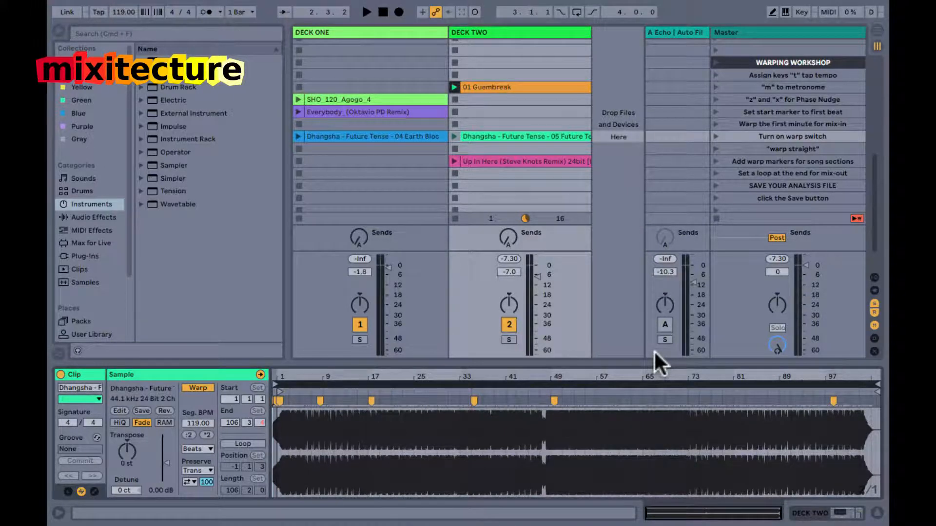
Stop Deck Two's clip and start playing the SHO_120_Agogo_4 loop on Deck One.
click(454, 124)
click(392, 101)
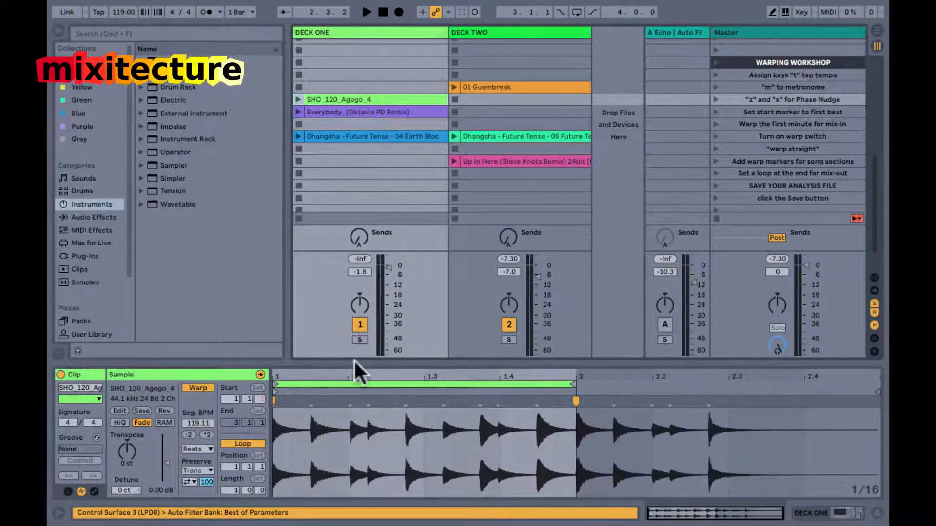
click(298, 99)
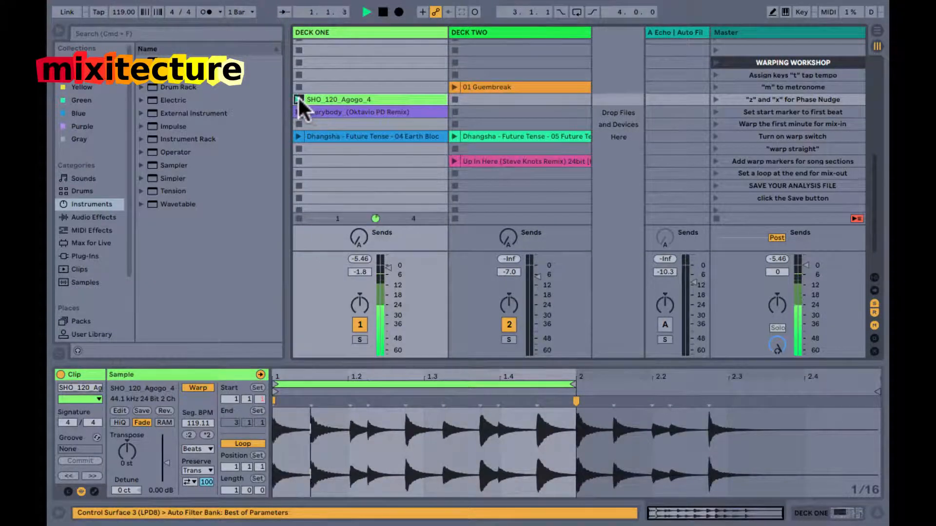
Shift the Agogo clip's one-bar loop forward to bar 2, and return it to bar 1.
click(440, 384)
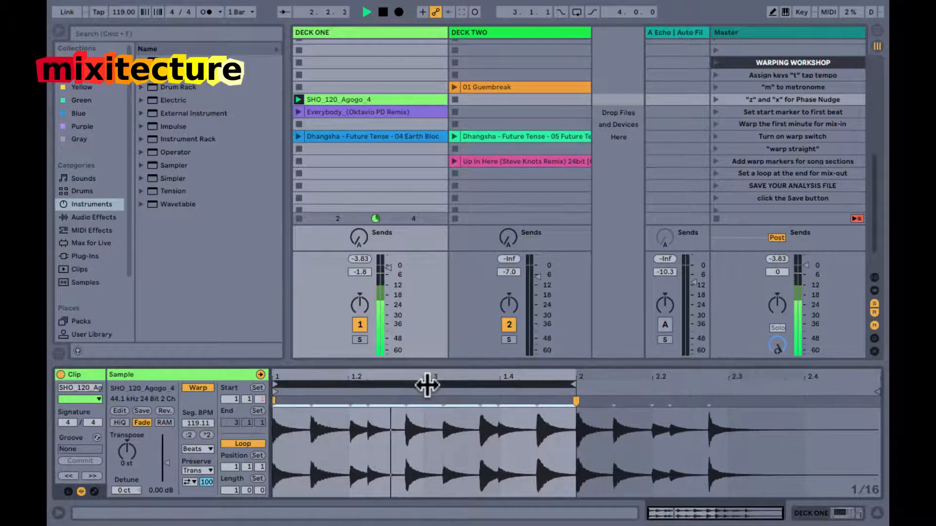
key(Up)
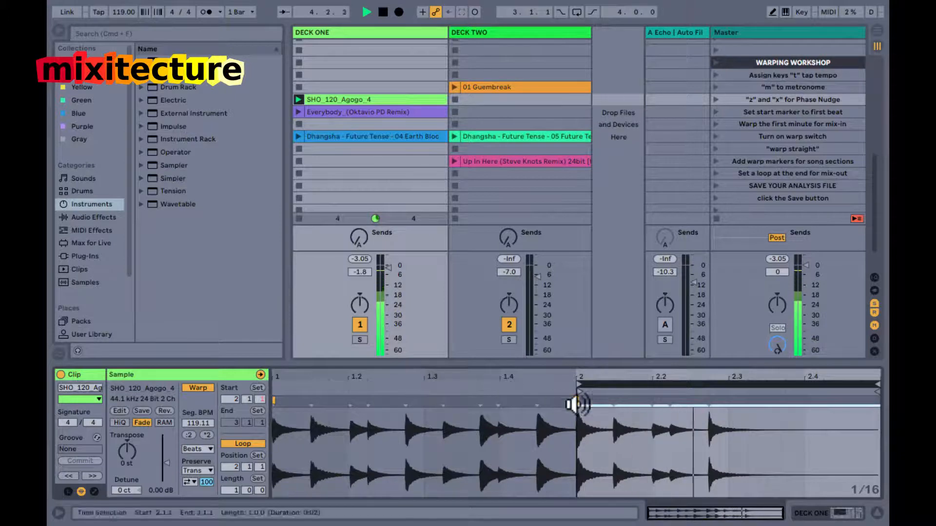
key(Down)
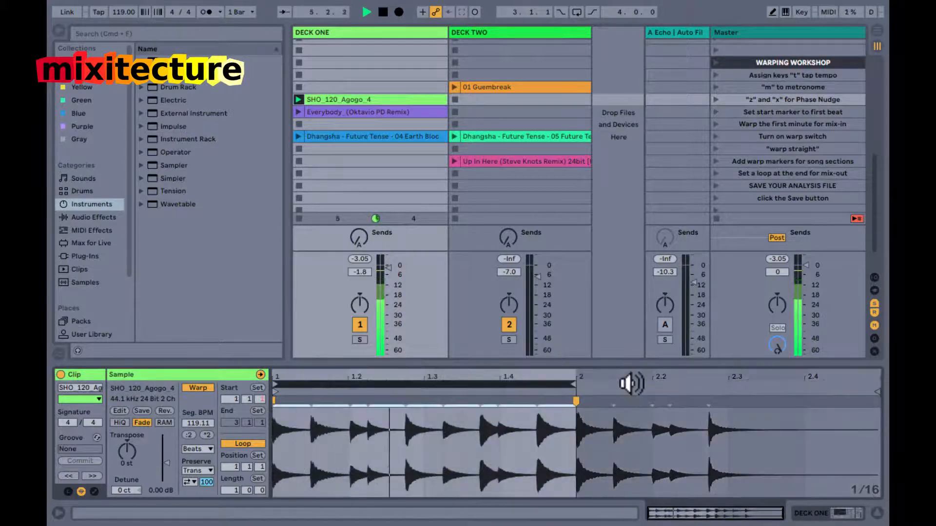
Halve the Agogo loop's length twice to one beat, and double it back to one bar.
key(super+Down)
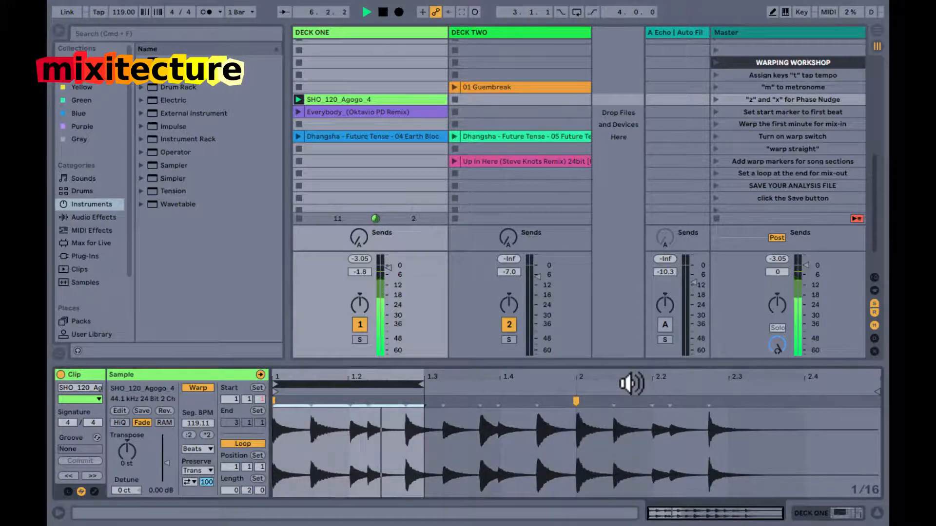
key(super+Down)
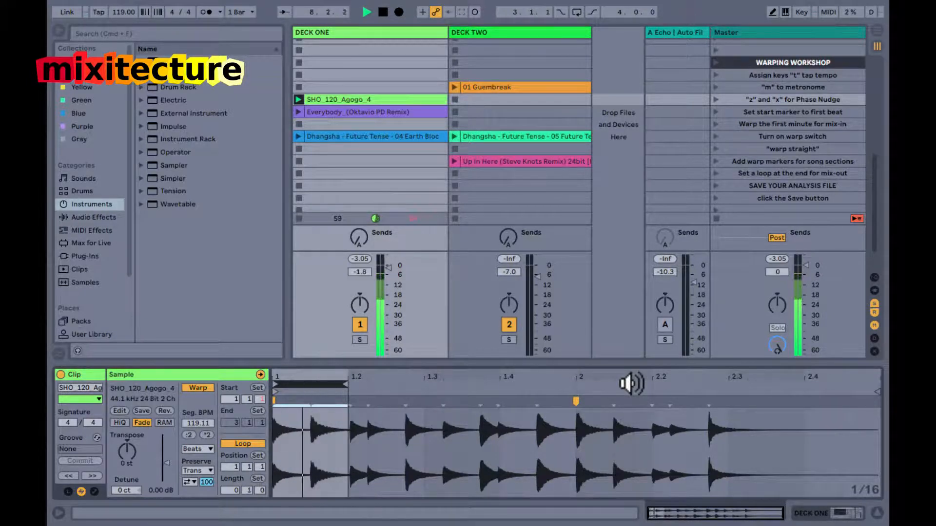
key(super+Up)
key(super+Up)
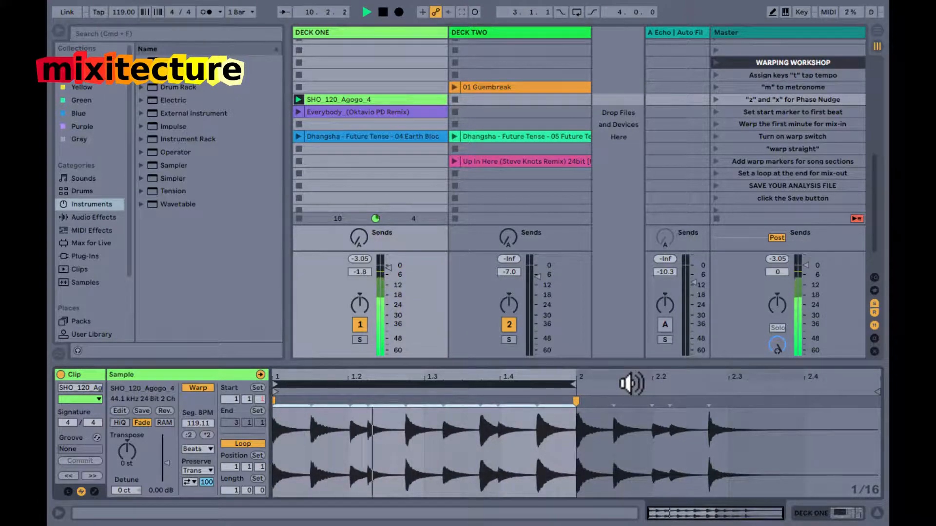
Stop playback and place the insert mark at 1.3.4 in the SHO_120_Agogo_4 waveform.
key(space)
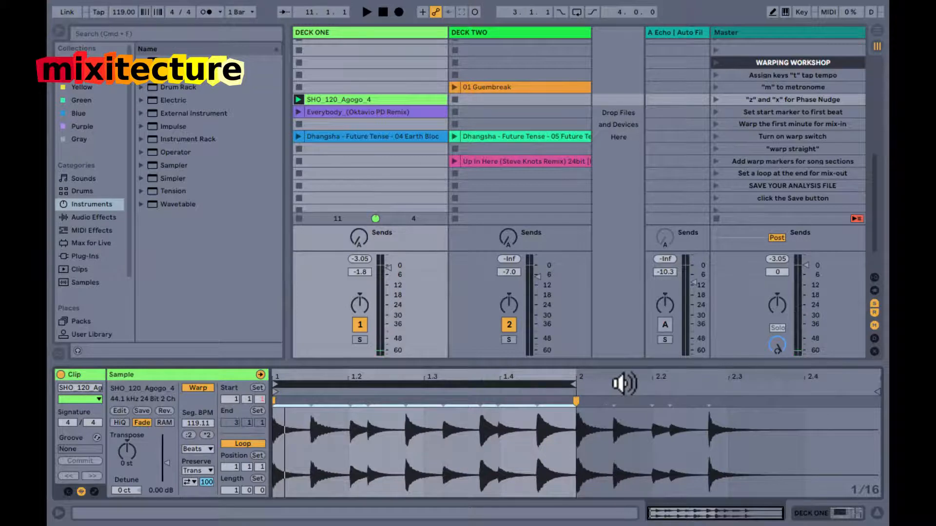
key(super+a)
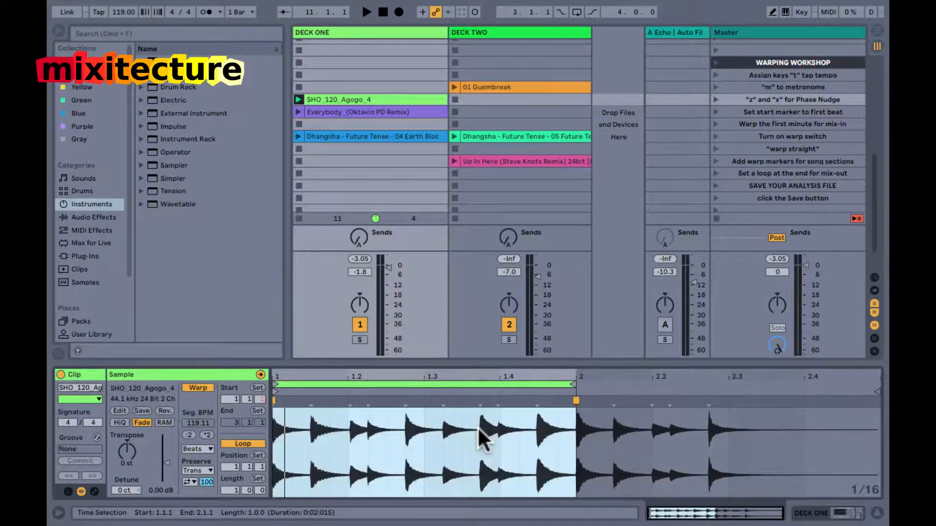
click(477, 429)
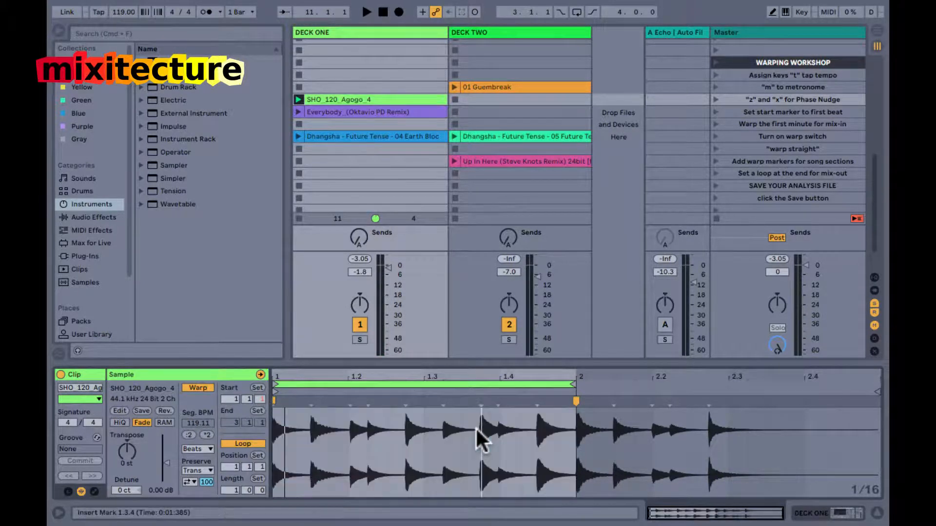